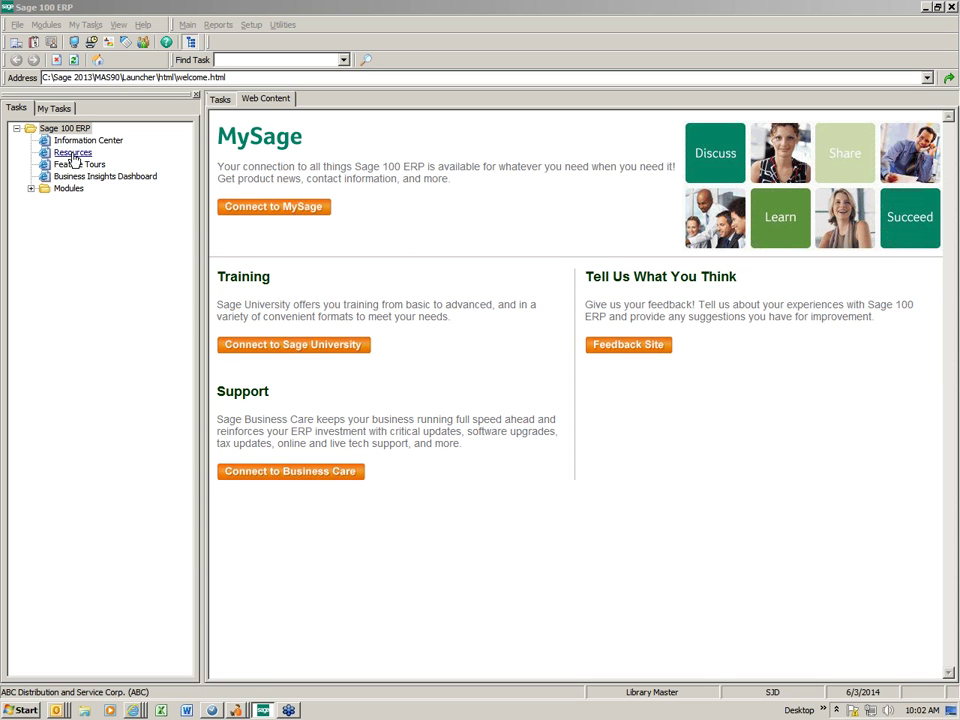
- Open the File Layouts and Program Information reference from Resources and expand its File Layouts section in a maximized window
{"action": "left_click", "coordinate": [73, 153]}
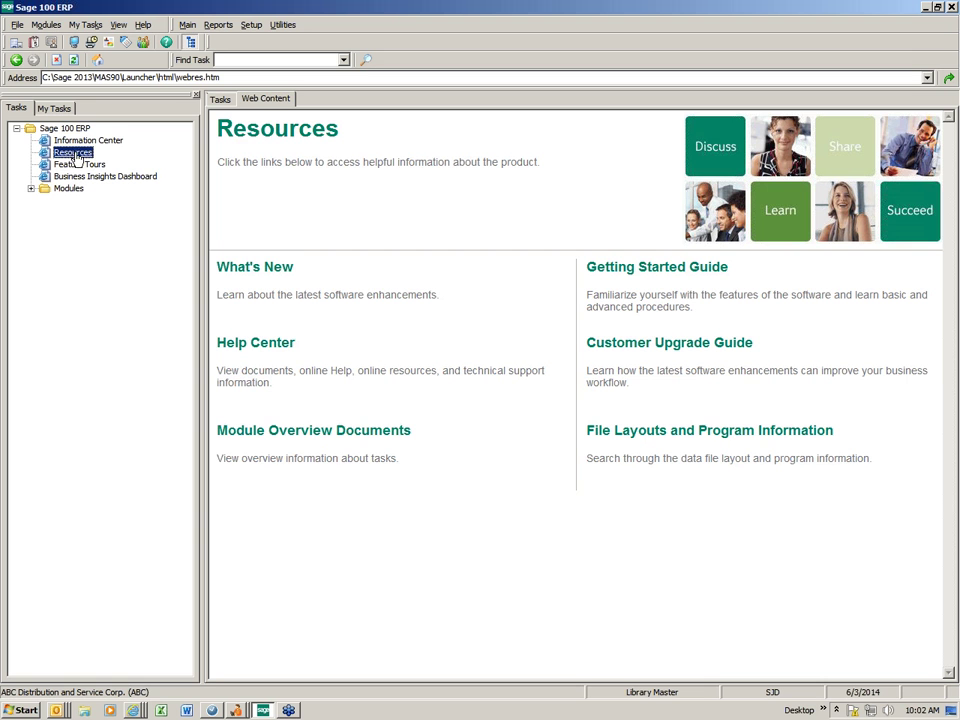
{"action": "left_click", "coordinate": [638, 435]}
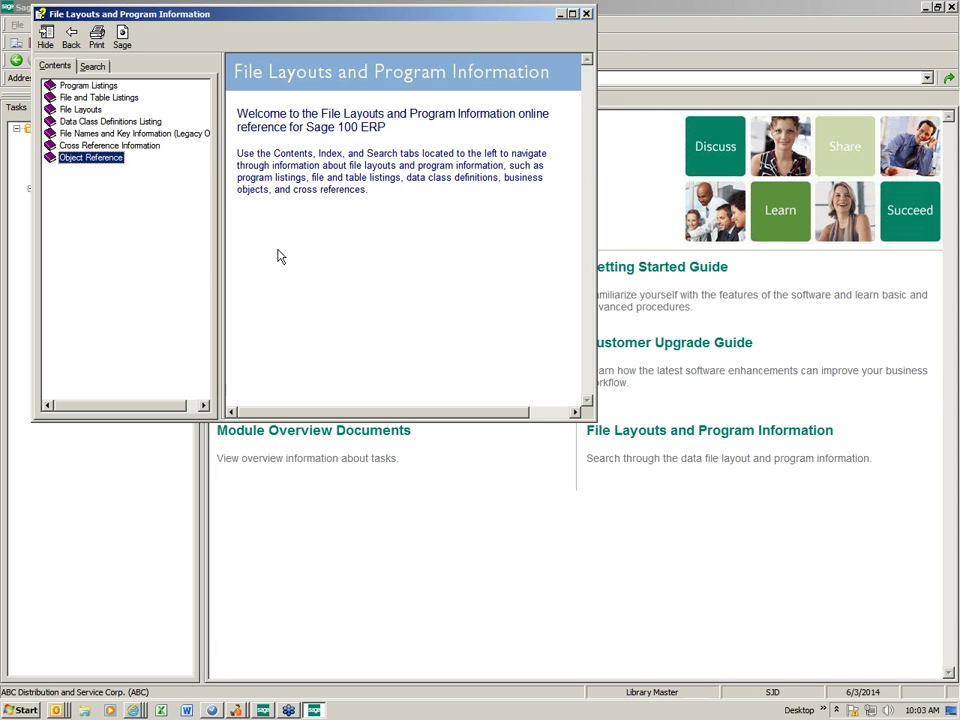
{"action": "left_click", "coordinate": [80, 110]}
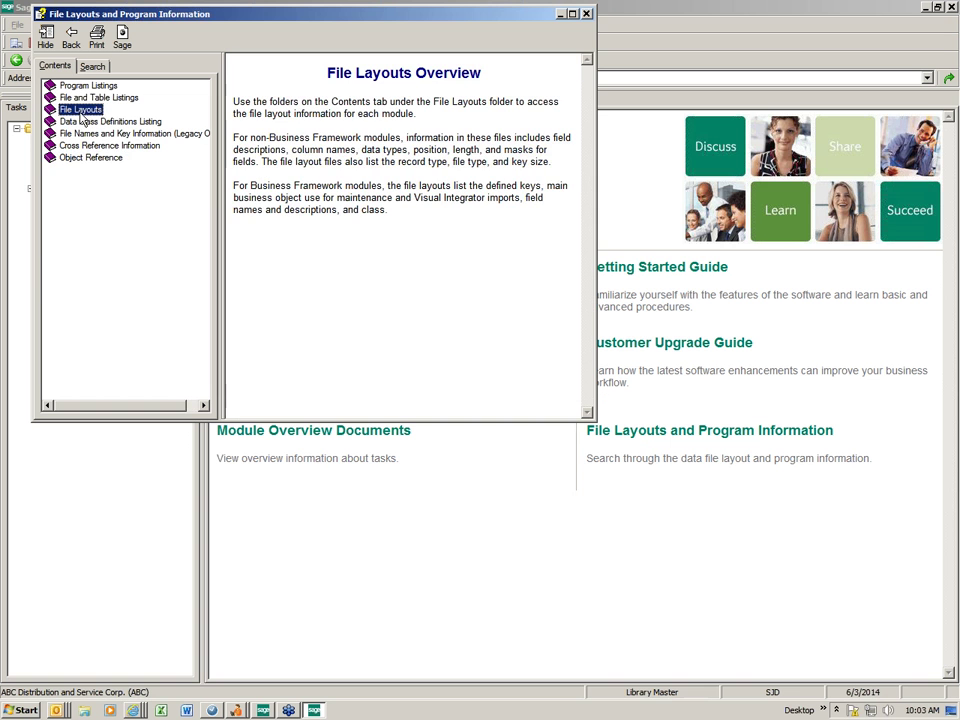
{"action": "double_click", "coordinate": [80, 110]}
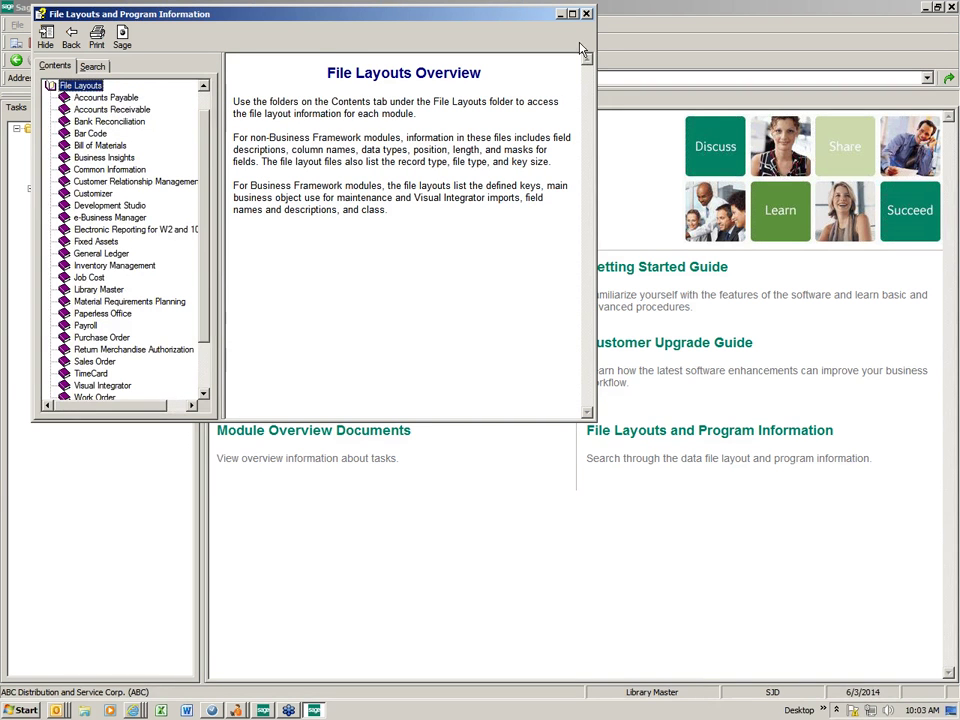
{"action": "double_click", "coordinate": [433, 14]}
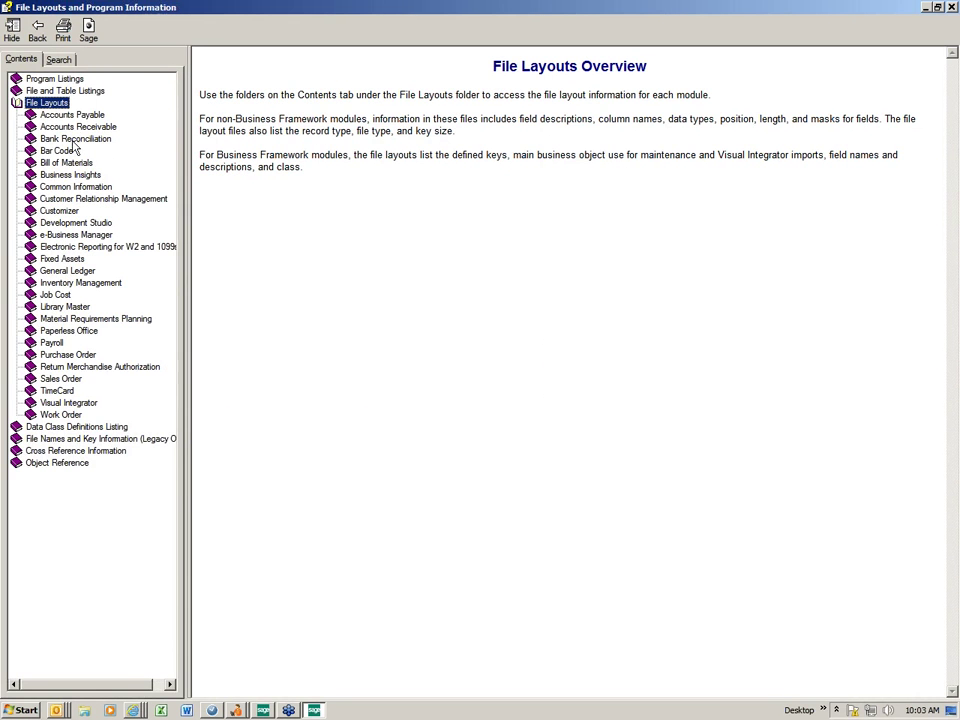
- Expand the Accounts Receivable file layouts and widen the contents list to show the full table names
{"action": "left_click", "coordinate": [60, 378]}
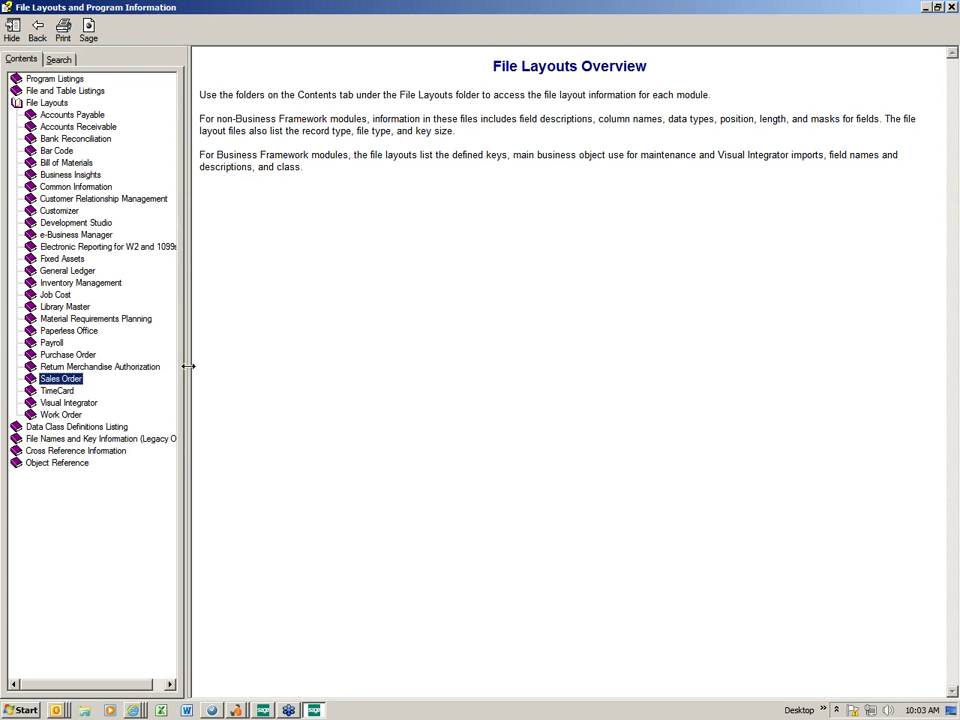
{"action": "left_click", "coordinate": [65, 130]}
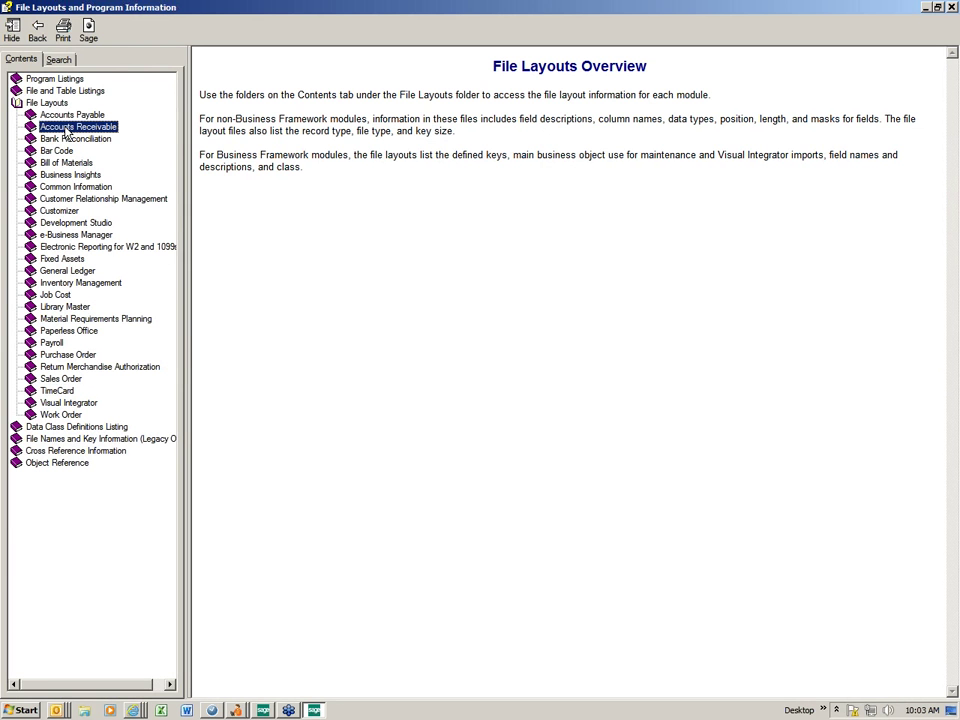
{"action": "double_click", "coordinate": [65, 130]}
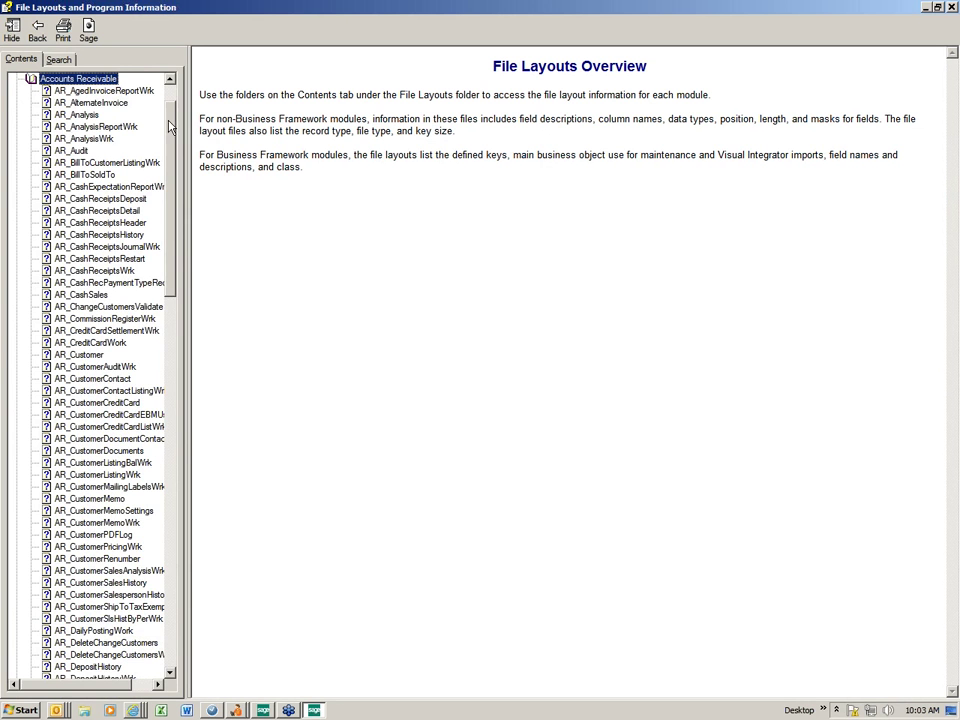
{"action": "scroll", "coordinate": [170, 115], "scroll_direction": "up", "scroll_amount": 1}
{"action": "scroll", "coordinate": [170, 115], "scroll_direction": "up", "scroll_amount": 1}
{"action": "scroll", "coordinate": [166, 140], "scroll_direction": "down", "scroll_amount": 3}
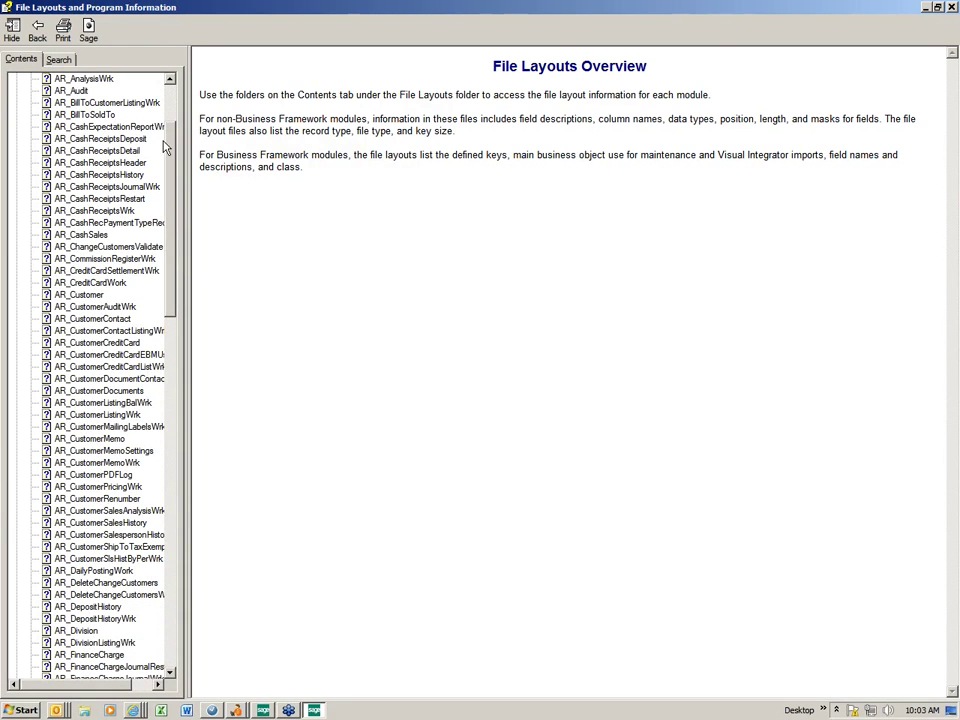
{"action": "left_click_drag", "start_coordinate": [188, 268], "coordinate": [265, 284]}
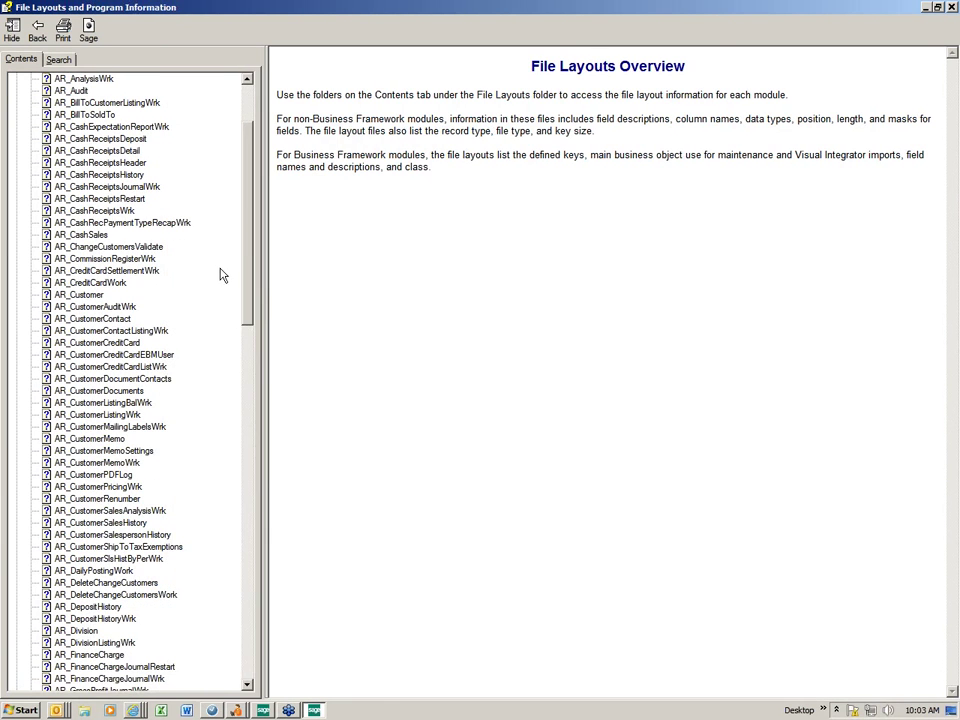
- Open the AR_InvoiceHistoryHeader layout and examine its keys and field list, including the bill-to, ship-to and salesperson fields
{"action": "mouse_move", "coordinate": [248, 229]}
{"action": "left_mouse_down"}
{"action": "mouse_move", "coordinate": [243, 360]}
{"action": "mouse_move", "coordinate": [255, 434]}
{"action": "mouse_move", "coordinate": [253, 235]}
{"action": "left_mouse_up"}
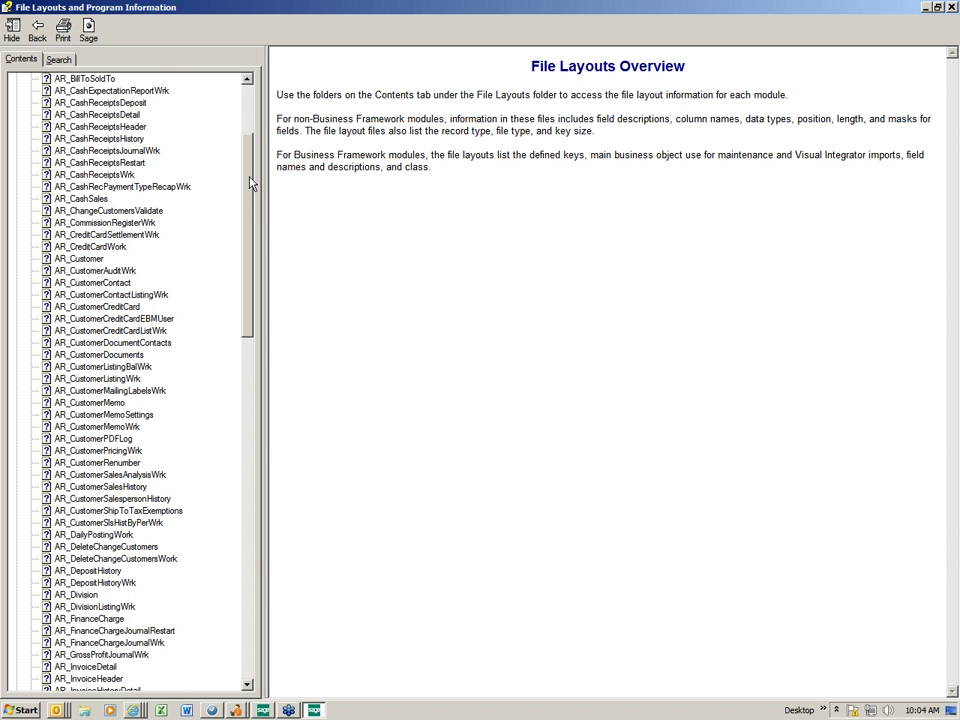
{"action": "scroll", "coordinate": [255, 197], "scroll_direction": "down", "scroll_amount": 2}
{"action": "left_click_drag", "start_coordinate": [255, 197], "coordinate": [250, 316]}
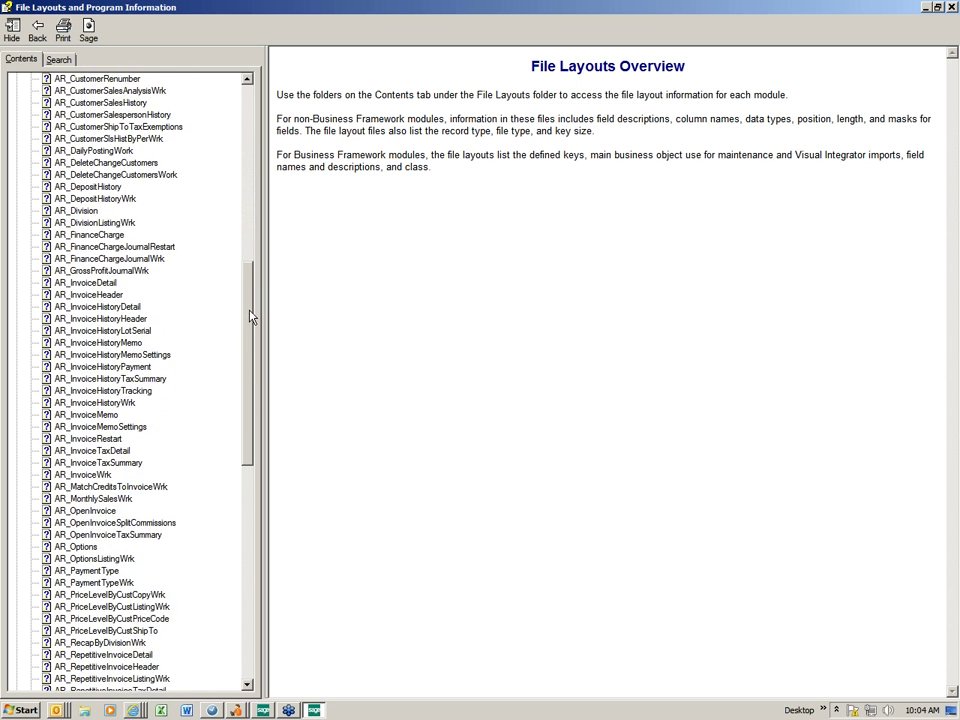
{"action": "left_click", "coordinate": [130, 320]}
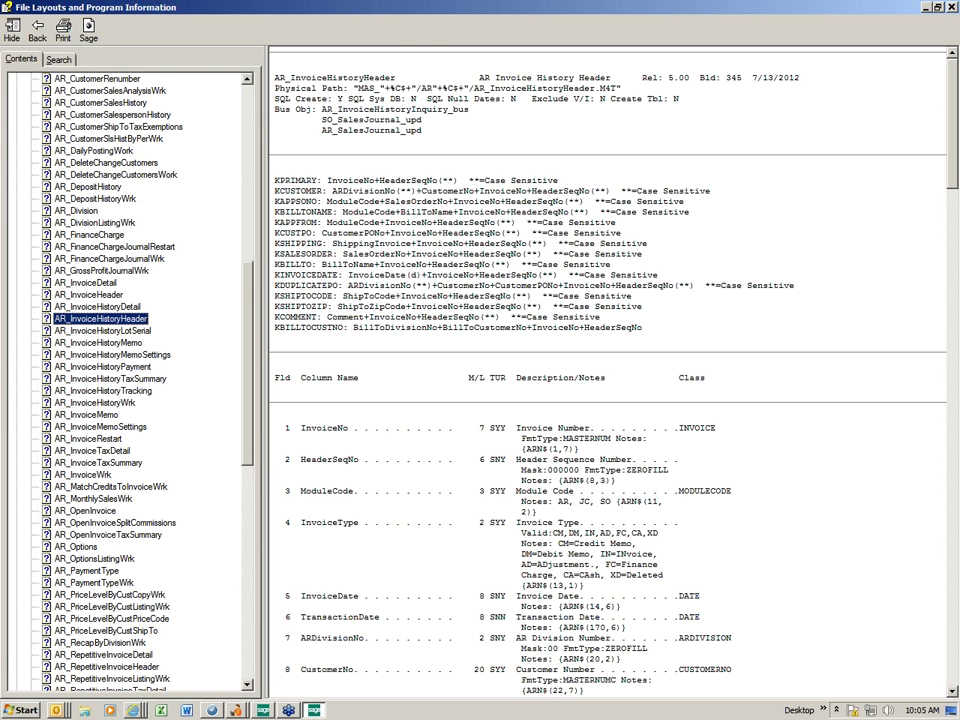
{"action": "scroll", "coordinate": [607, 370], "scroll_direction": "down", "scroll_amount": 7}
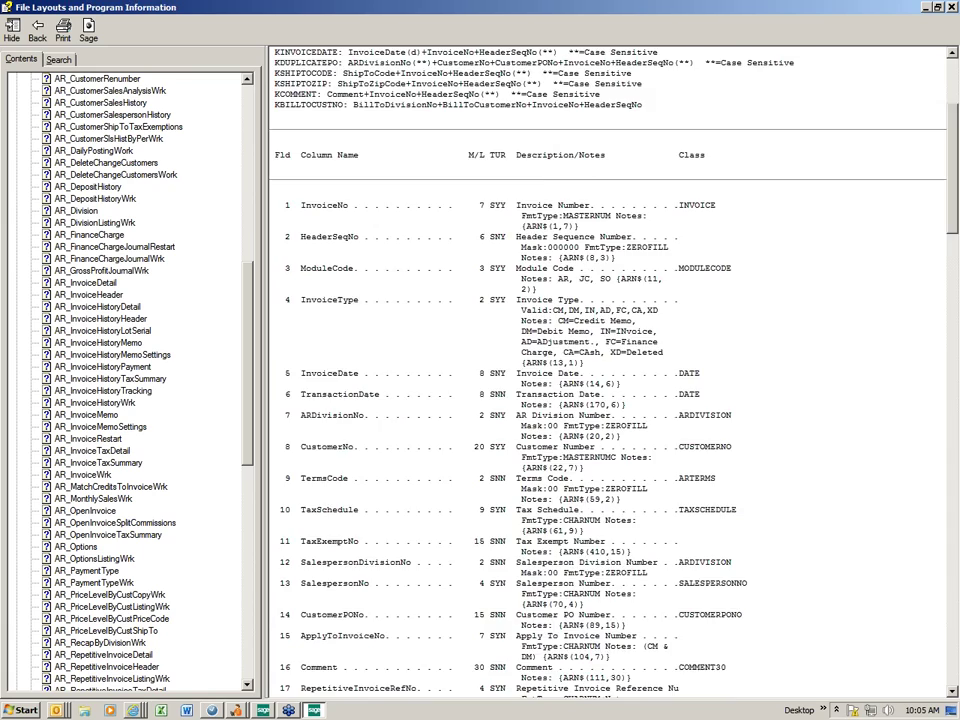
{"action": "scroll", "coordinate": [607, 370], "scroll_direction": "down", "scroll_amount": 3}
{"action": "scroll", "coordinate": [607, 370], "scroll_direction": "down", "scroll_amount": 9}
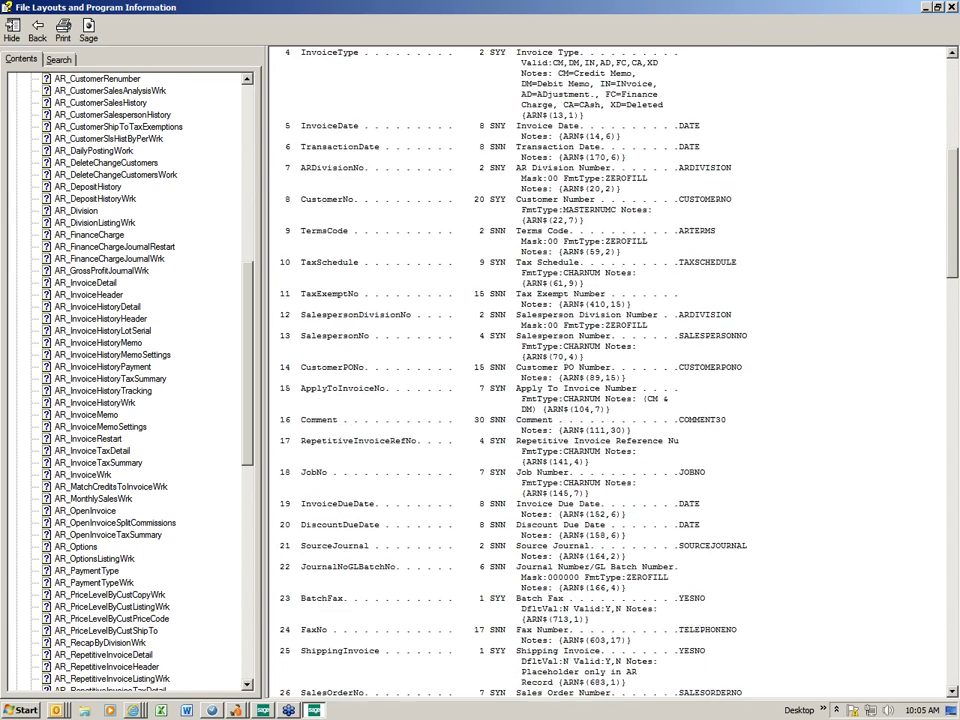
{"action": "scroll", "coordinate": [607, 370], "scroll_direction": "down", "scroll_amount": 10}
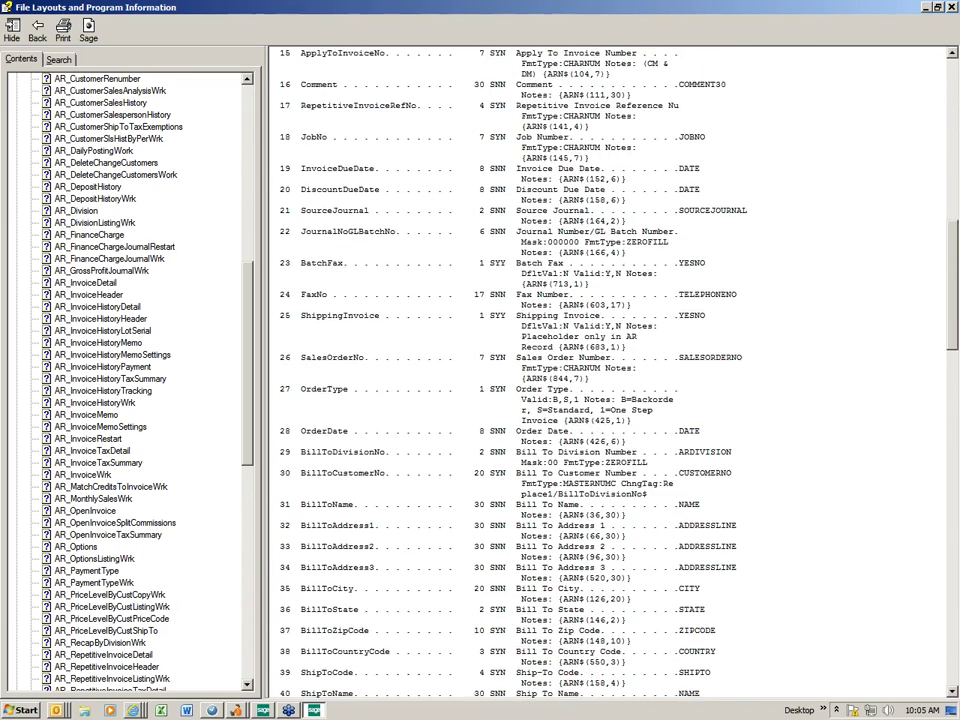
{"action": "scroll", "coordinate": [607, 370], "scroll_direction": "down", "scroll_amount": 5}
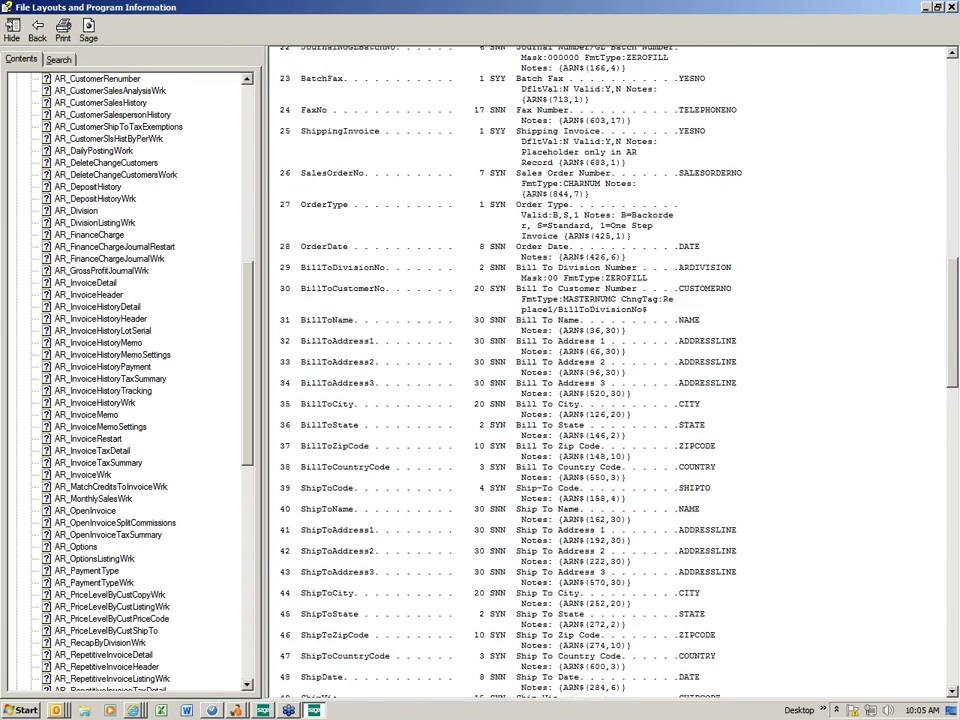
{"action": "scroll", "coordinate": [607, 370], "scroll_direction": "down", "scroll_amount": 7}
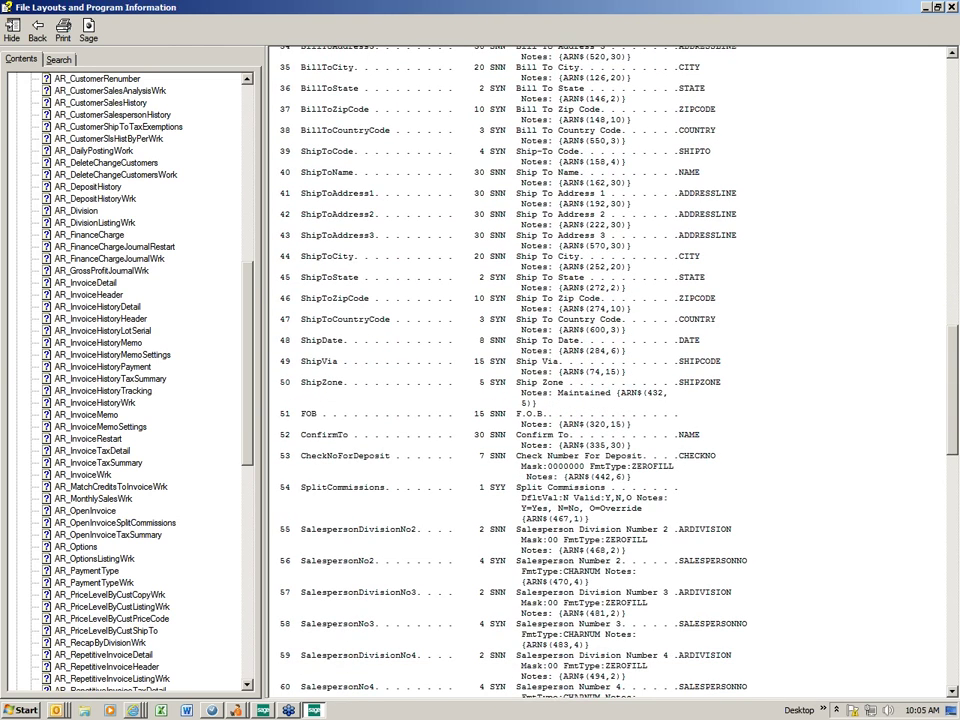
- Open the AR_InvoiceHistoryDetail layout and examine its line-level fields, such as item code, warehouse, product line and bill options
{"action": "left_click", "coordinate": [110, 307]}
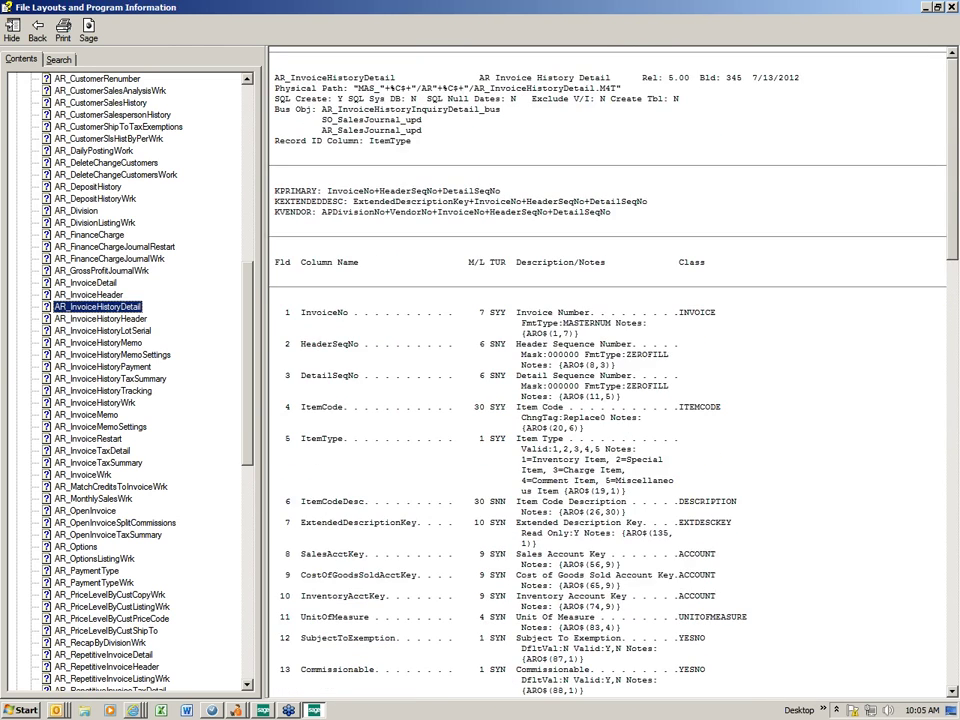
{"action": "scroll", "coordinate": [130, 380], "scroll_direction": "down", "scroll_amount": 1}
{"action": "scroll", "coordinate": [607, 370], "scroll_direction": "down", "scroll_amount": 1}
{"action": "scroll", "coordinate": [607, 370], "scroll_direction": "down", "scroll_amount": 4}
{"action": "scroll", "coordinate": [607, 370], "scroll_direction": "down", "scroll_amount": 6}
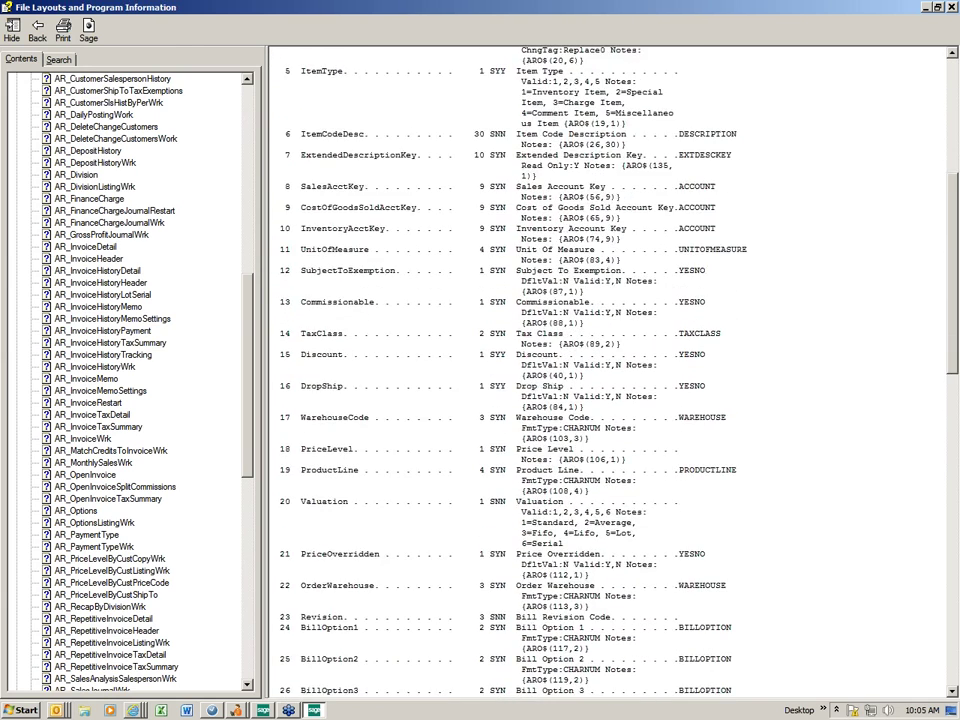
{"action": "scroll", "coordinate": [607, 370], "scroll_direction": "down", "scroll_amount": 2}
{"action": "scroll", "coordinate": [607, 370], "scroll_direction": "down", "scroll_amount": 7}
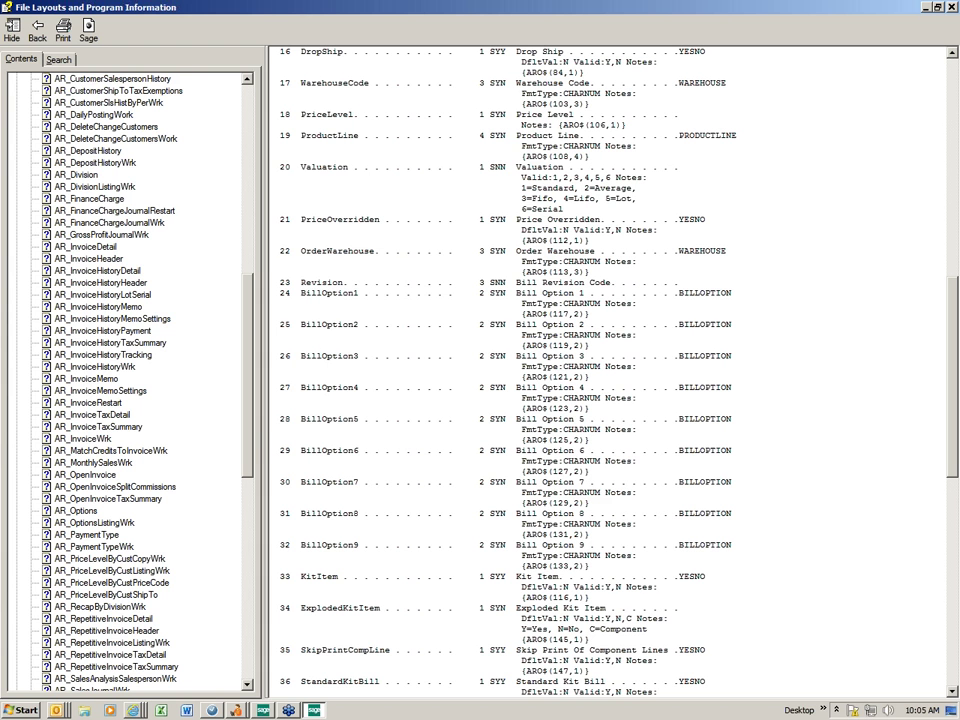
- Launch Crystal Reports 2011 for Sage and start a new report with the Report wizard
{"action": "left_click", "coordinate": [20, 710]}
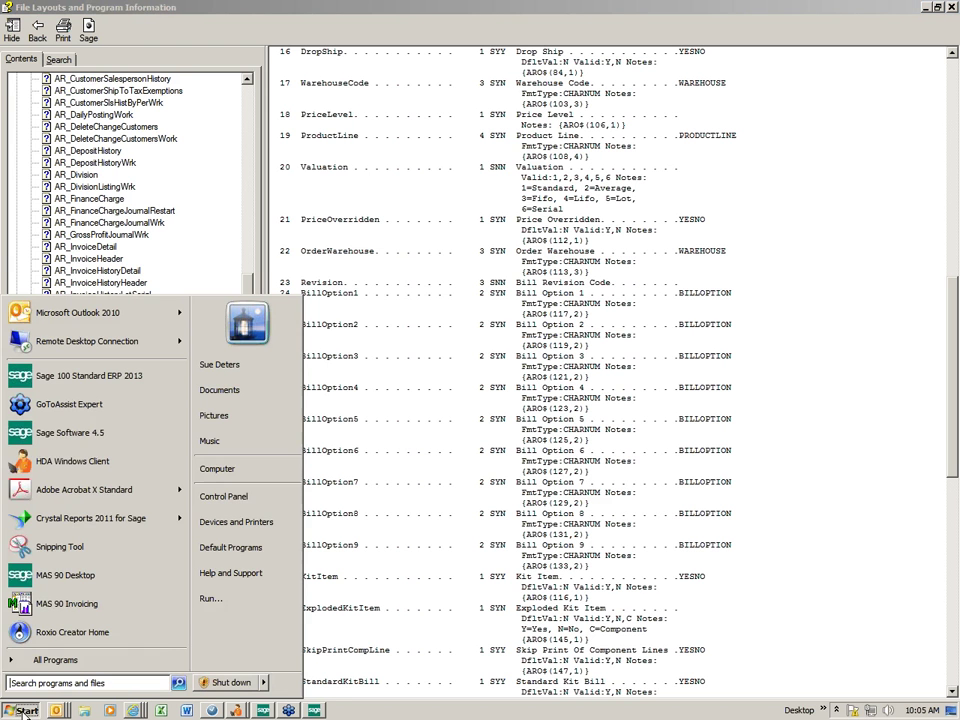
{"action": "left_click", "coordinate": [90, 520]}
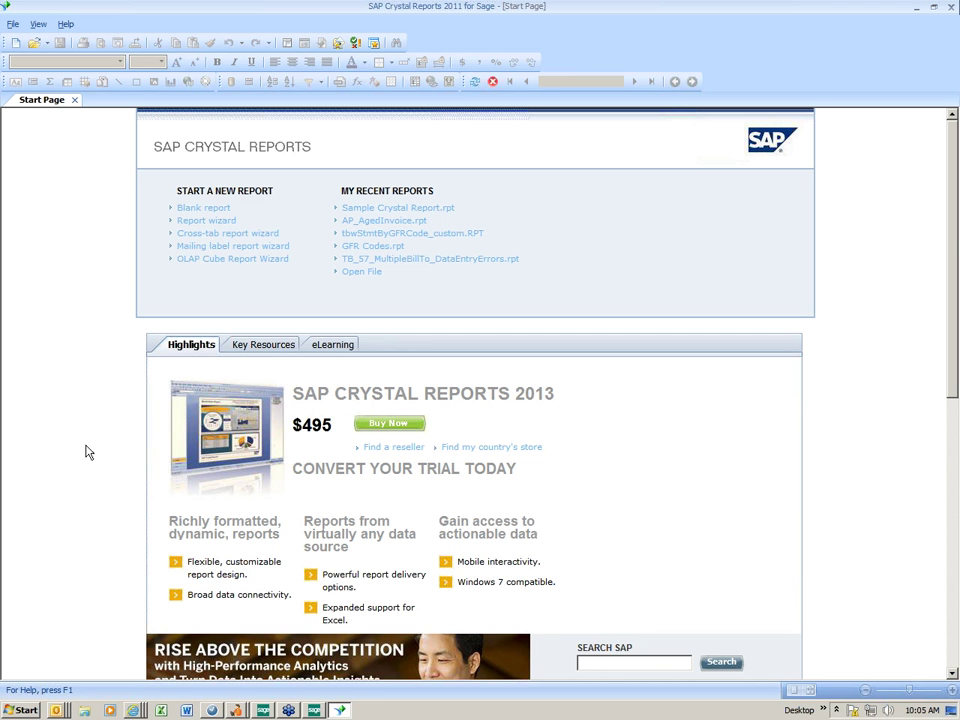
{"action": "left_click", "coordinate": [200, 222]}
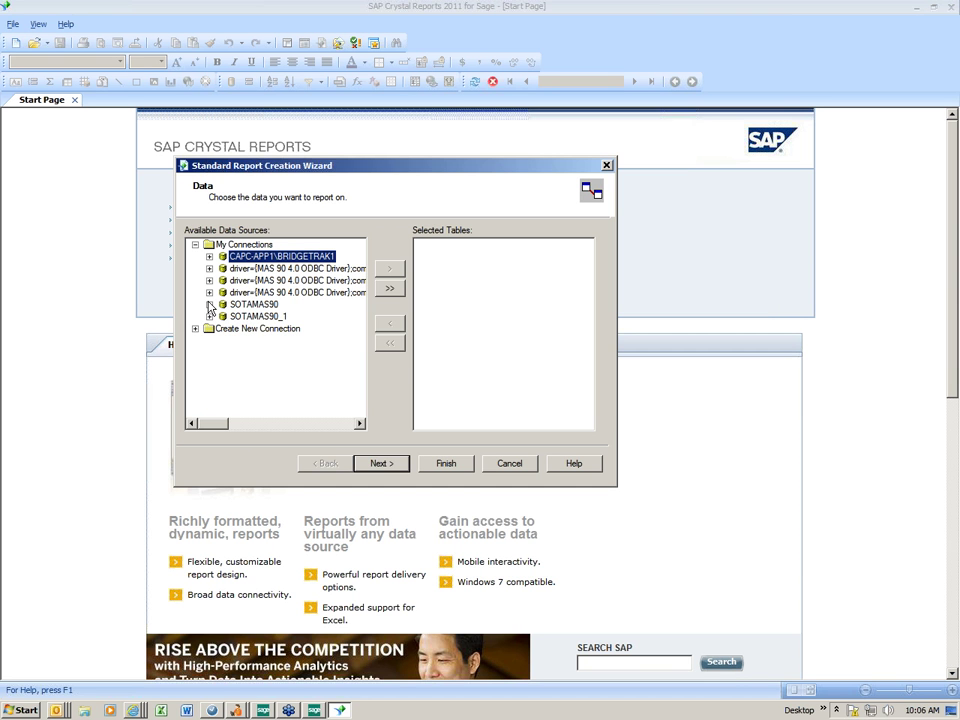
- Connect to the SOTAMAS90 data source, signing on to ABC Distribution and Service Corp. (ABC) with the user logon
{"action": "left_click", "coordinate": [209, 305]}
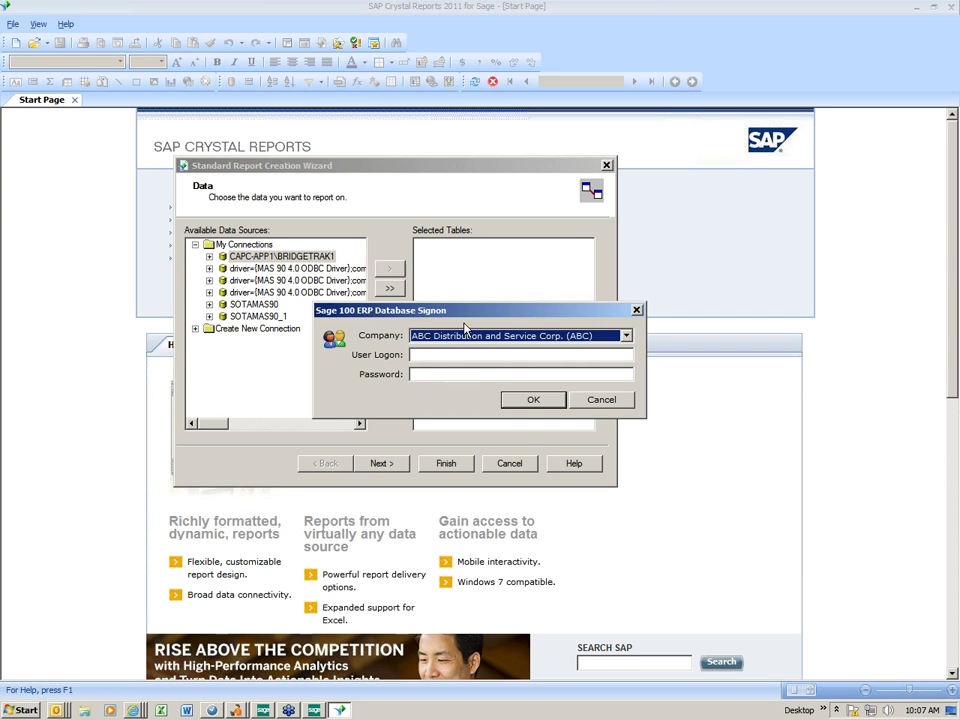
{"action": "left_click", "coordinate": [480, 354]}
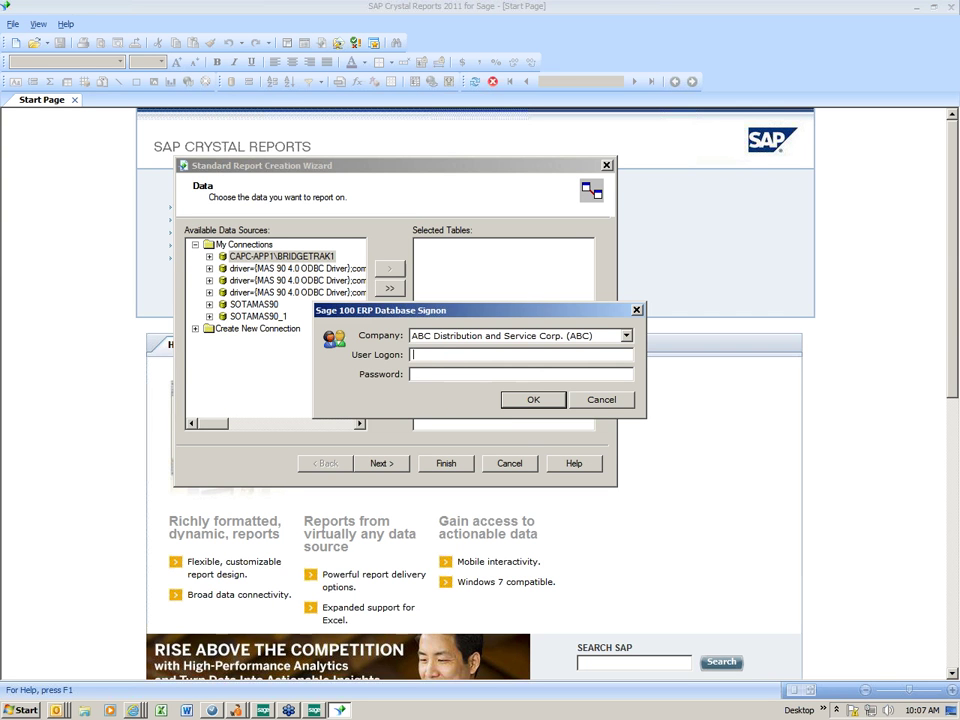
{"action": "type", "text": "sjd"}
{"action": "left_click", "coordinate": [531, 401]}
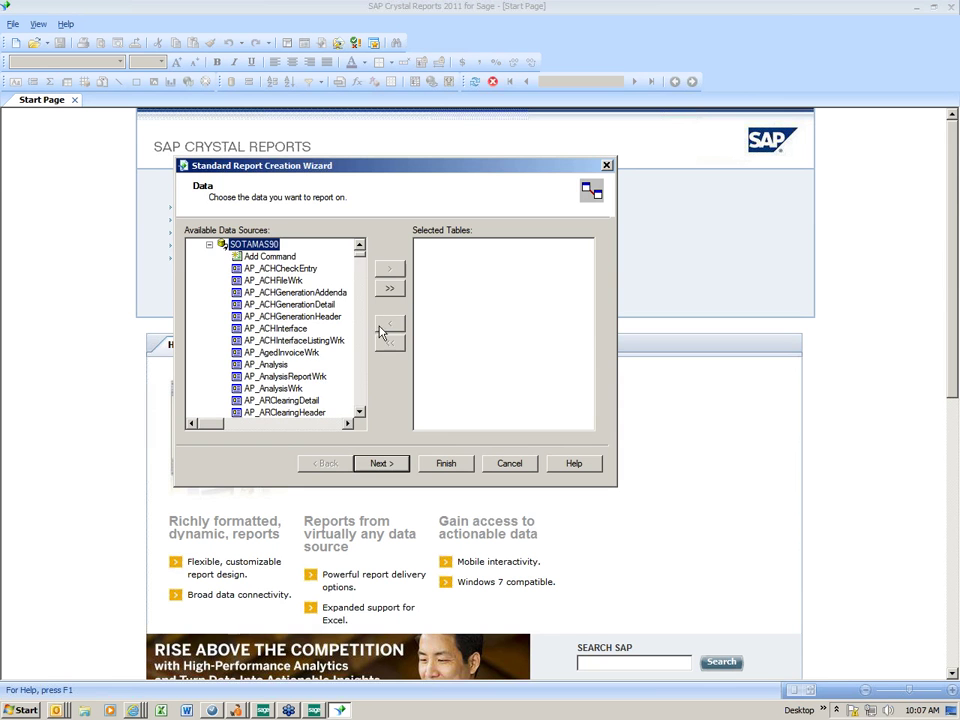
- Add the AR_InvoiceHistoryDetail and AR_InvoiceHistoryHeader tables from SOTAMAS90 to the report's selected tables
{"action": "scroll", "coordinate": [363, 402], "scroll_direction": "down", "scroll_amount": 20}
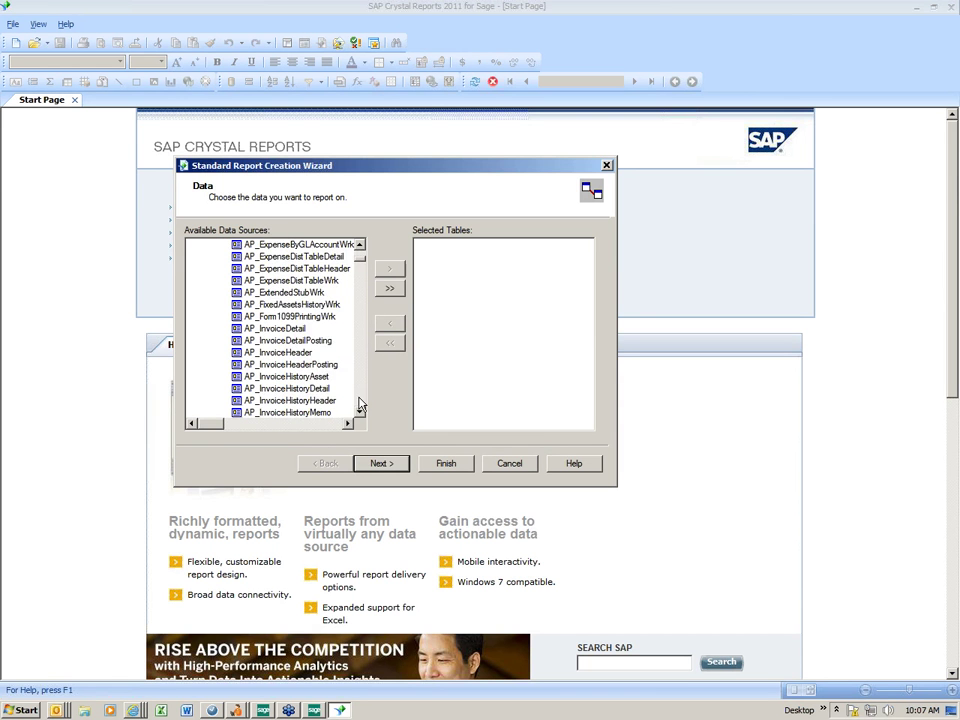
{"action": "scroll", "coordinate": [360, 403], "scroll_direction": "down", "scroll_amount": 20}
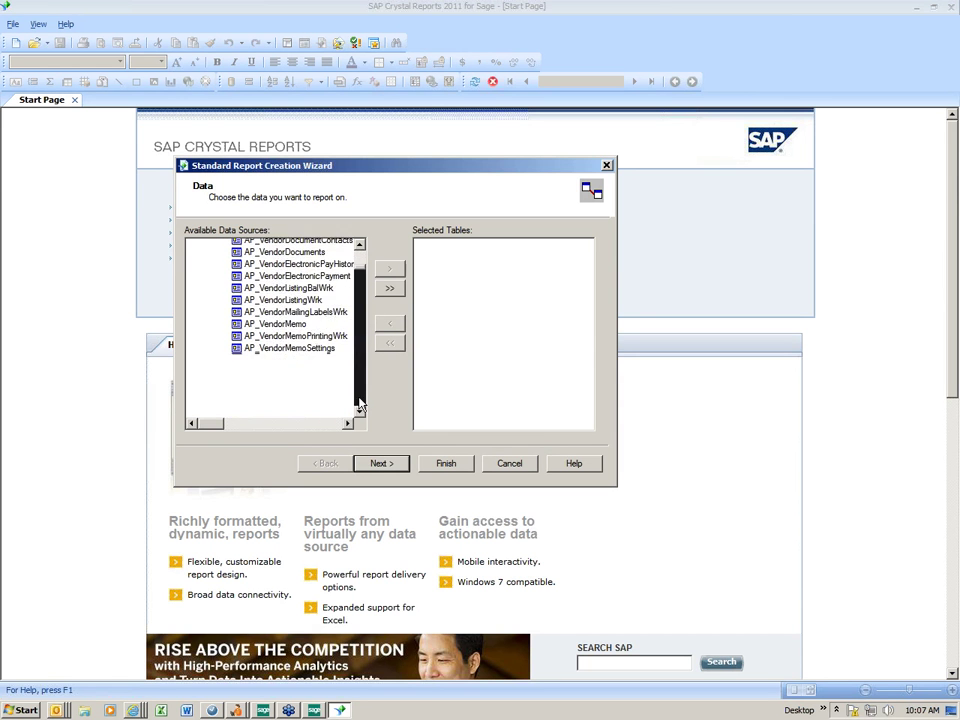
{"action": "scroll", "coordinate": [360, 403], "scroll_direction": "down", "scroll_amount": 20}
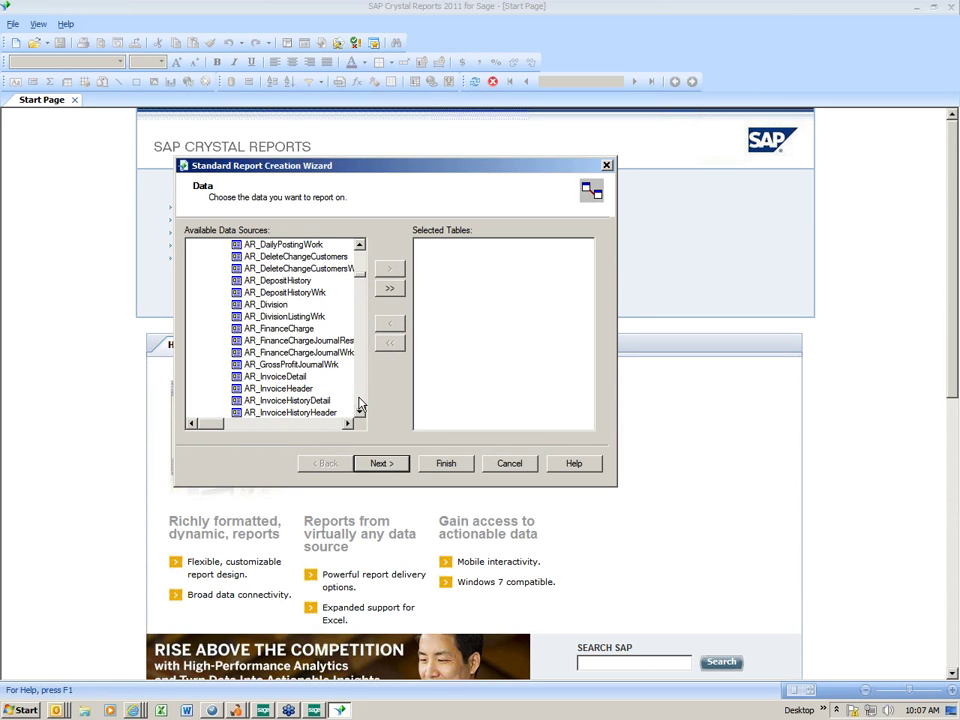
{"action": "scroll", "coordinate": [360, 405], "scroll_direction": "down", "scroll_amount": 2}
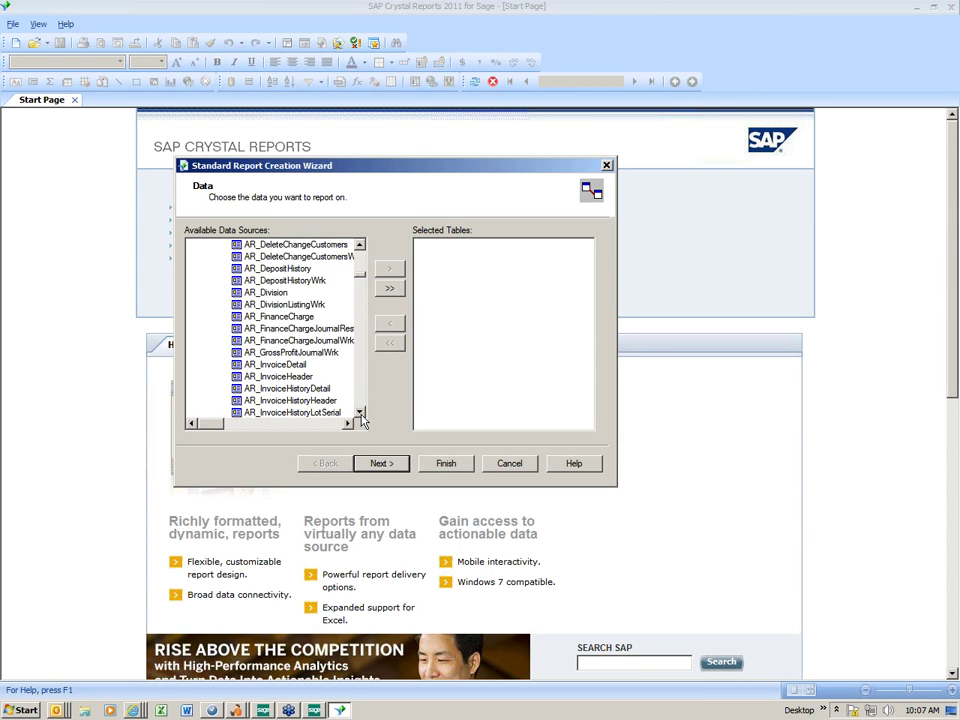
{"action": "left_click", "coordinate": [301, 377]}
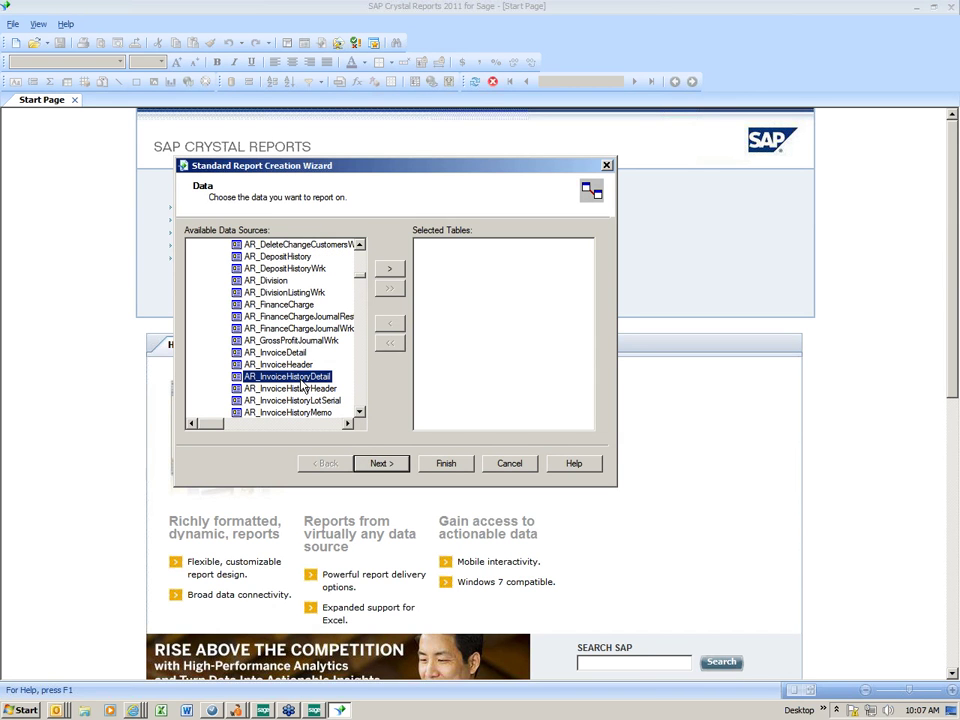
{"action": "left_click", "coordinate": [389, 268]}
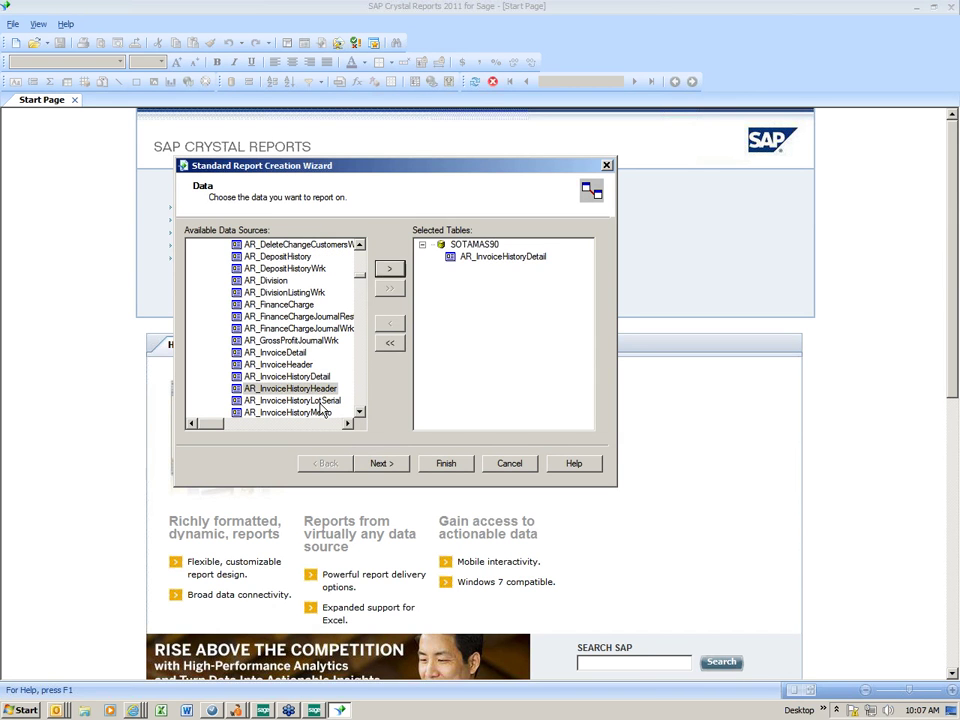
{"action": "left_click", "coordinate": [320, 388]}
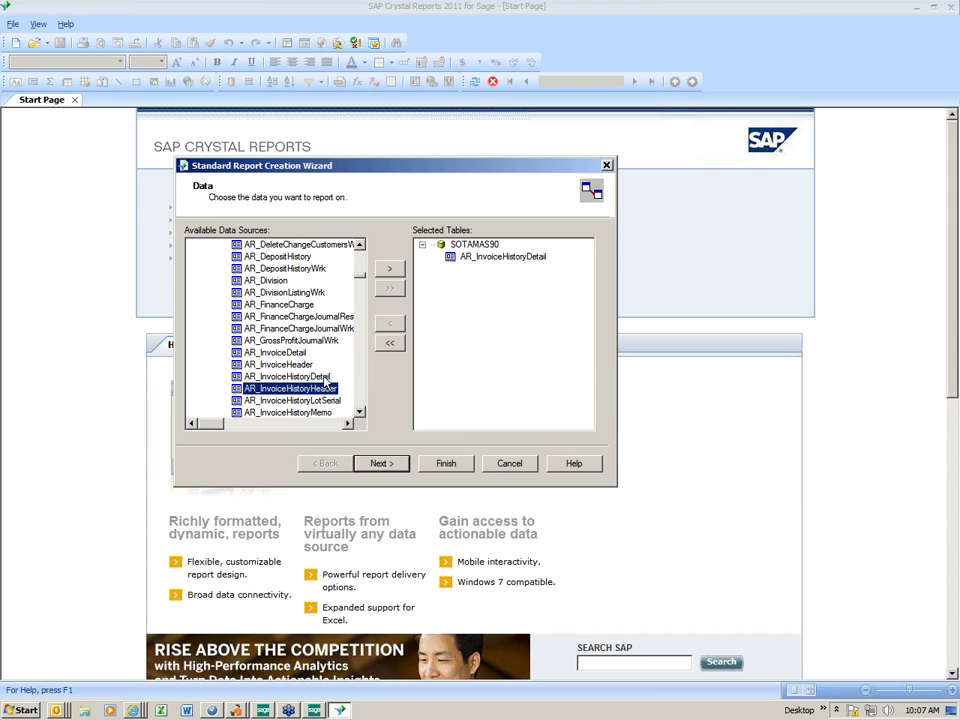
{"action": "left_click", "coordinate": [388, 270]}
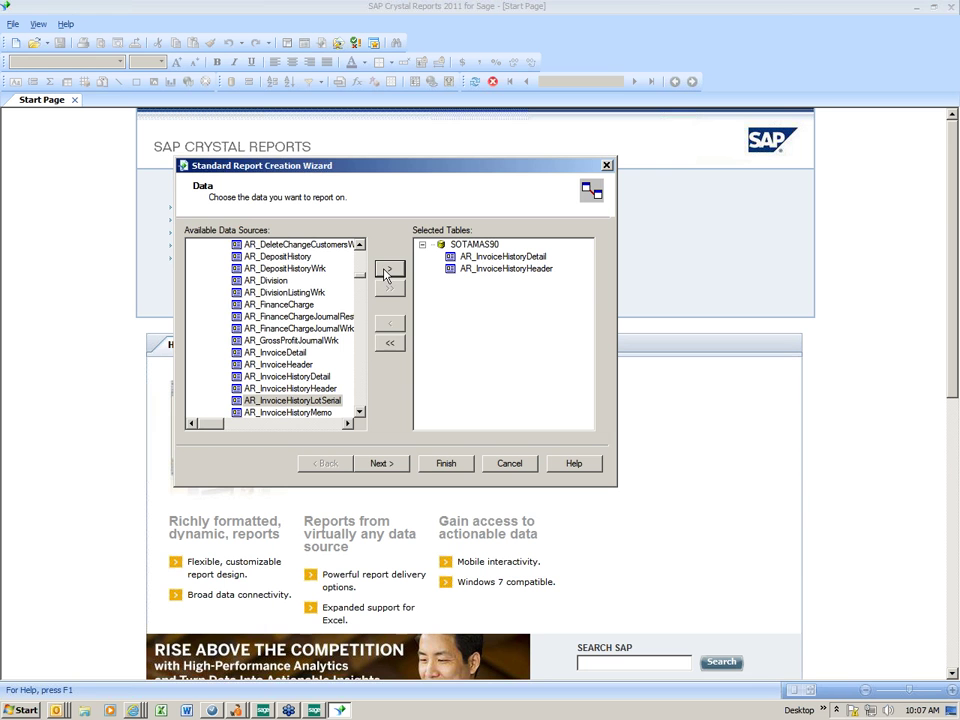
- Keep the automatic table links and add InvoiceNo, ItemCode and ItemCodeDesc from AR_InvoiceHistoryDetail to the fields to display
{"action": "left_click", "coordinate": [378, 464]}
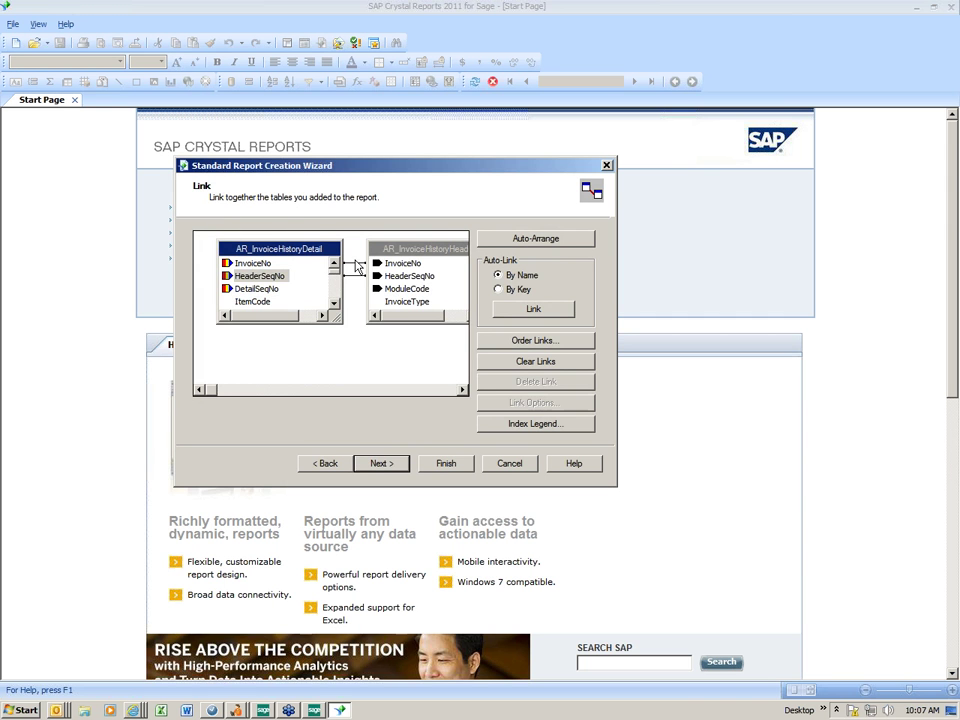
{"action": "left_click", "coordinate": [353, 264]}
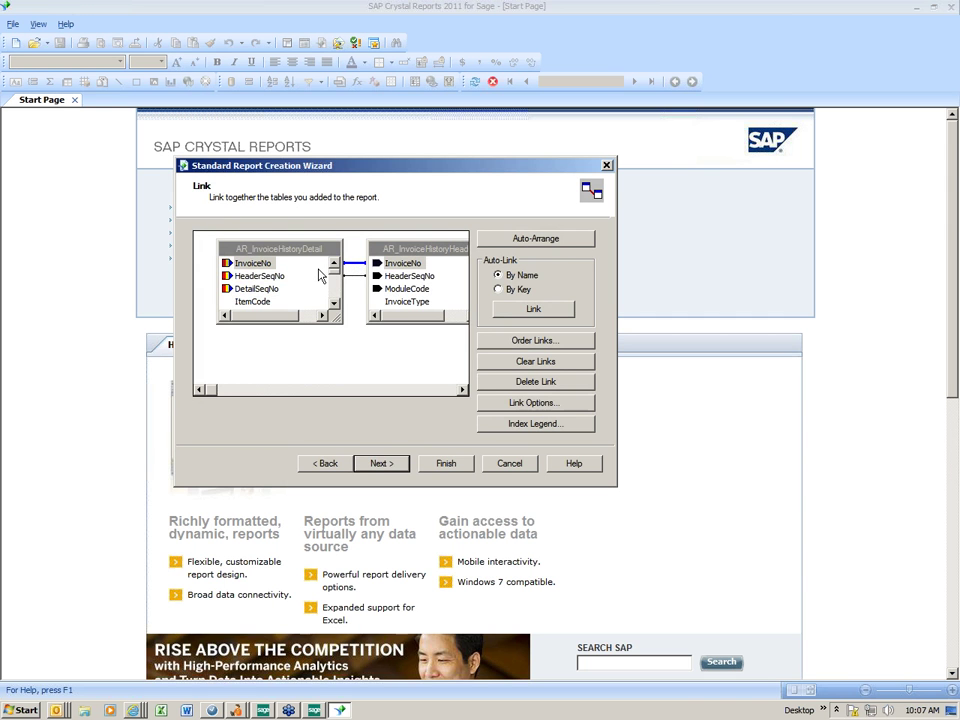
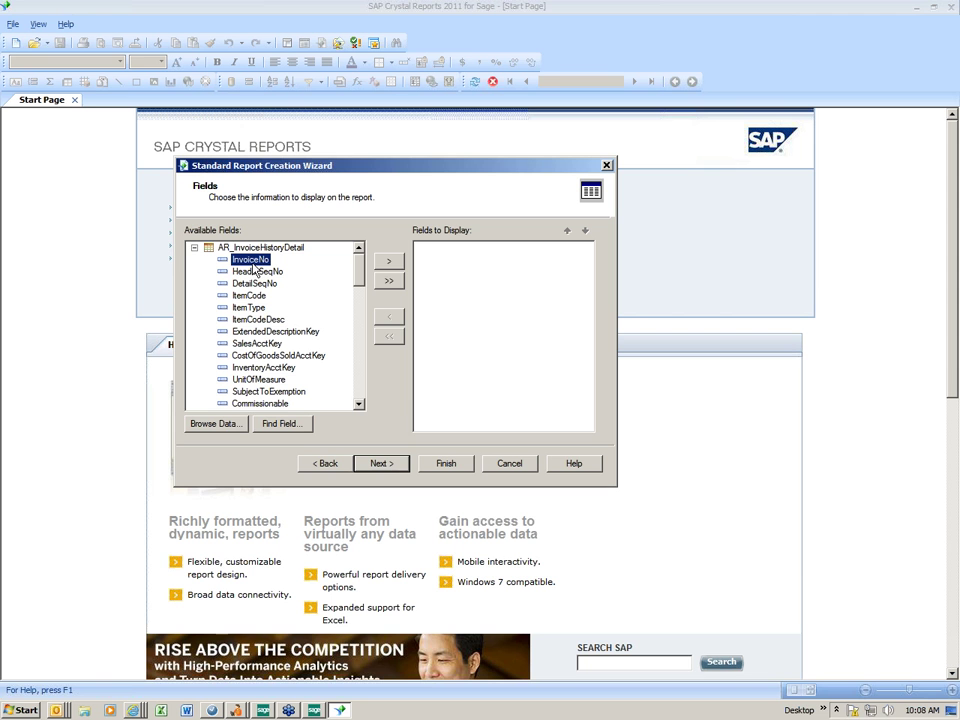
{"action": "left_click", "coordinate": [388, 263]}
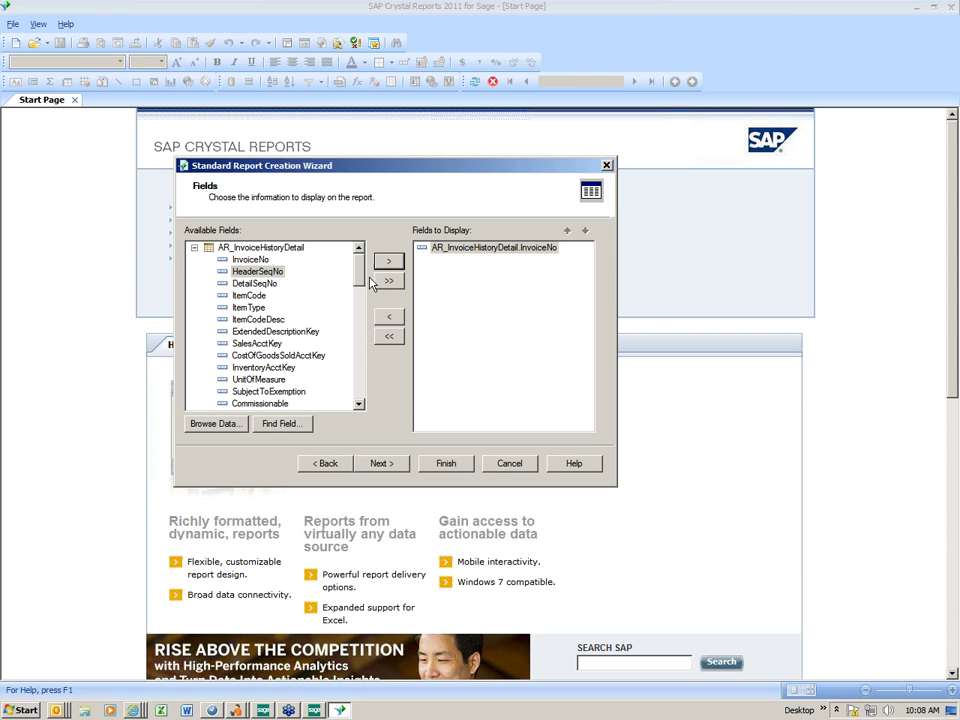
{"action": "double_click", "coordinate": [252, 297]}
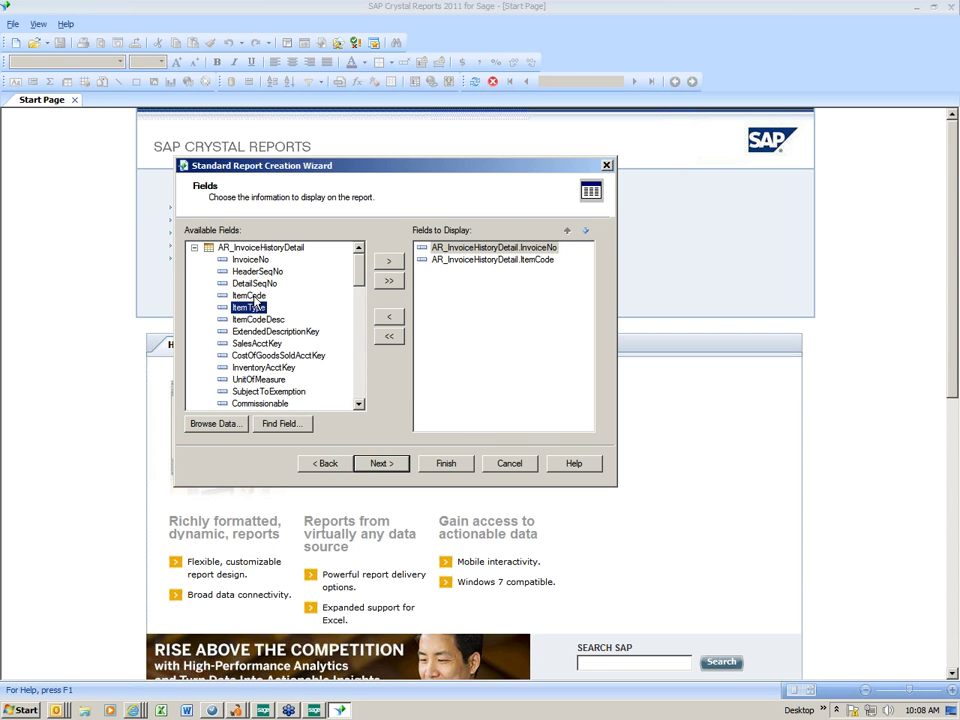
{"action": "left_click", "coordinate": [272, 321]}
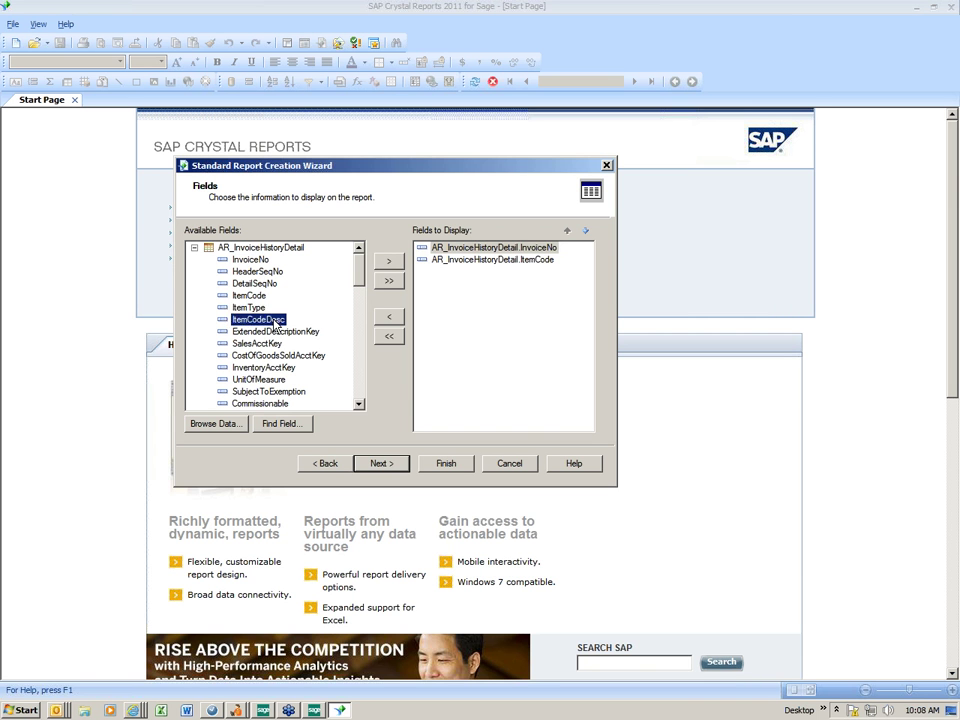
{"action": "double_click", "coordinate": [272, 321]}
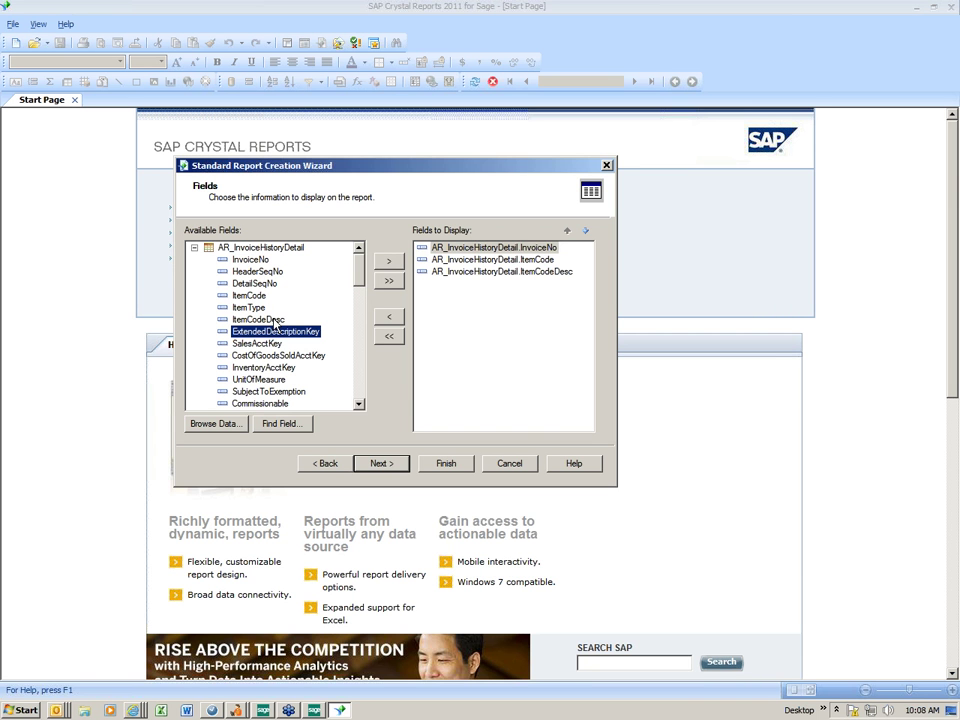
- Add the QuantityShipped field from AR_InvoiceHistoryDetail to the fields to display
{"action": "left_click", "coordinate": [359, 404]}
{"action": "left_click", "coordinate": [359, 405]}
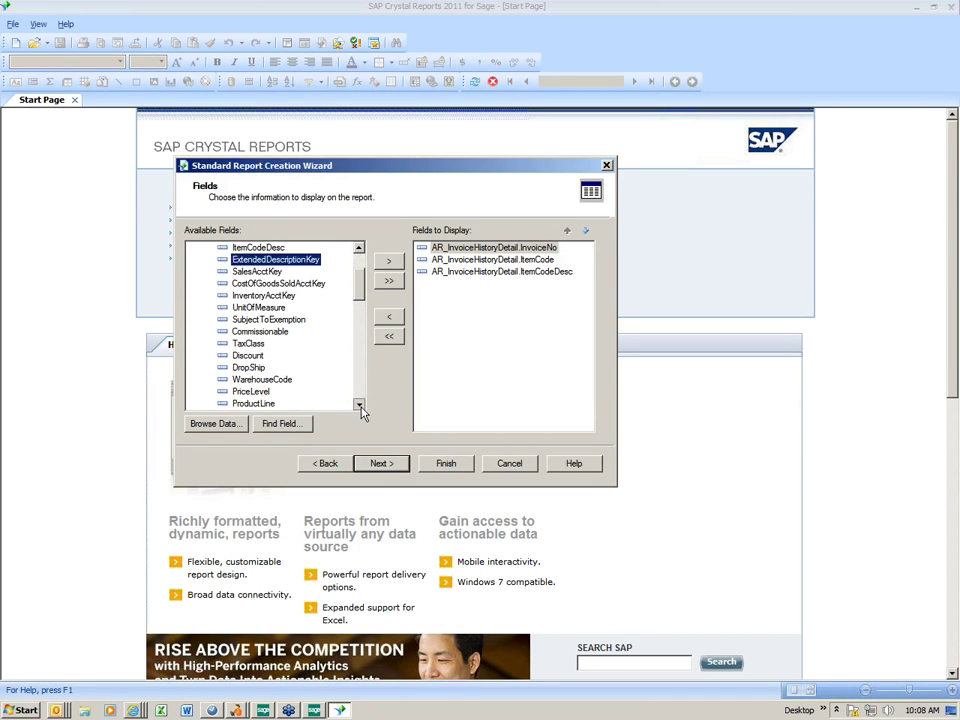
{"action": "left_click", "coordinate": [359, 405]}
{"action": "left_click", "coordinate": [359, 405]}
{"action": "left_click", "coordinate": [359, 405]}
{"action": "left_click", "coordinate": [359, 405]}
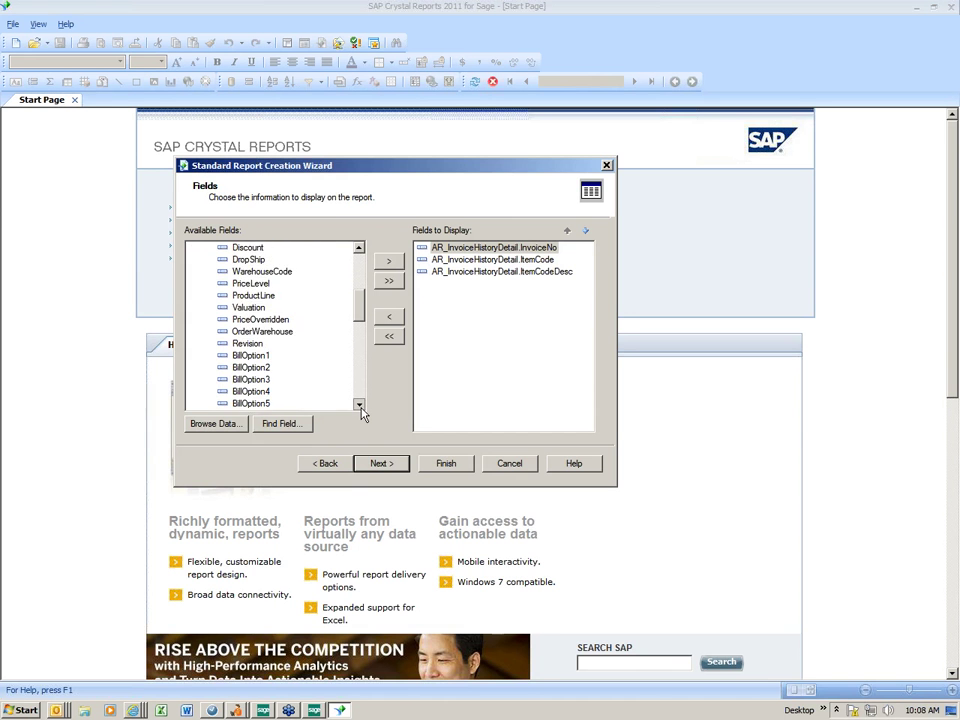
{"action": "left_click", "coordinate": [359, 405]}
{"action": "left_click", "coordinate": [359, 405]}
{"action": "left_click", "coordinate": [359, 405]}
{"action": "left_click", "coordinate": [359, 405]}
{"action": "left_click", "coordinate": [359, 405]}
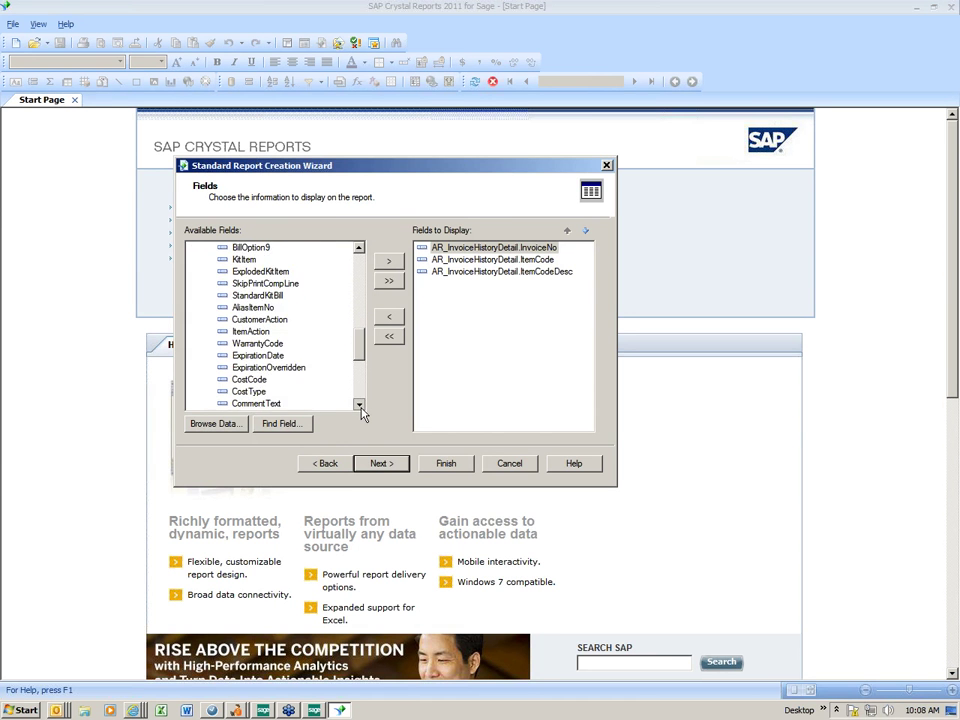
{"action": "left_click", "coordinate": [359, 405]}
{"action": "left_click", "coordinate": [359, 405]}
{"action": "left_click", "coordinate": [359, 405]}
{"action": "left_click", "coordinate": [359, 405]}
{"action": "left_click", "coordinate": [359, 405]}
{"action": "left_click", "coordinate": [359, 405]}
{"action": "left_click", "coordinate": [359, 405]}
{"action": "left_click", "coordinate": [359, 405]}
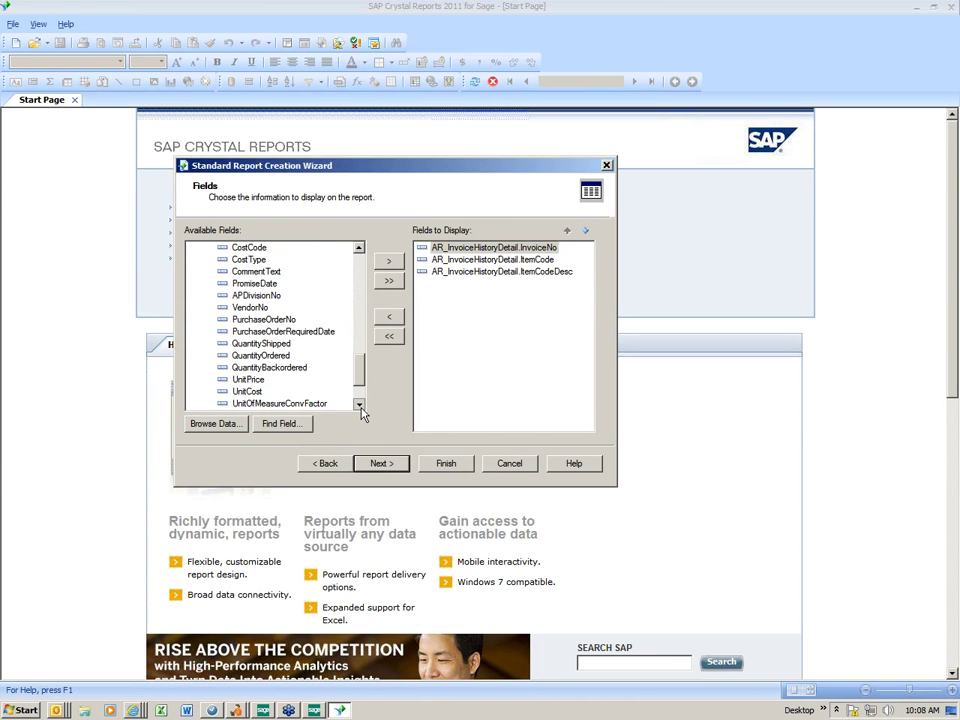
{"action": "left_click", "coordinate": [268, 345]}
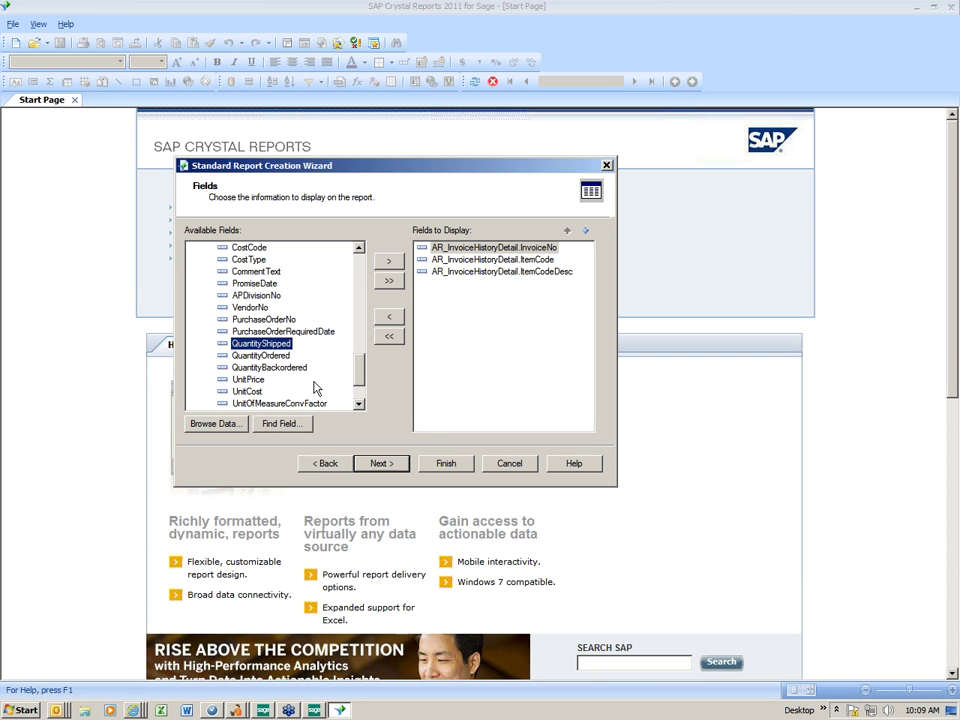
{"action": "double_click", "coordinate": [256, 348]}
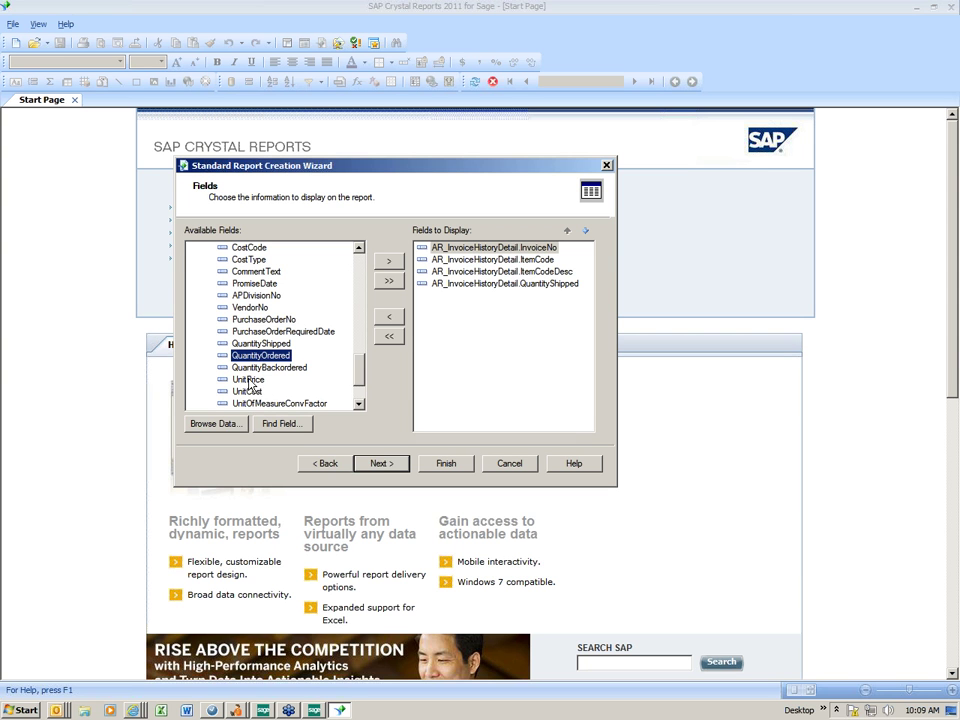
- Add UnitPrice, UnitCost and ExtensionAmt from AR_InvoiceHistoryDetail to the fields to display
{"action": "double_click", "coordinate": [248, 380]}
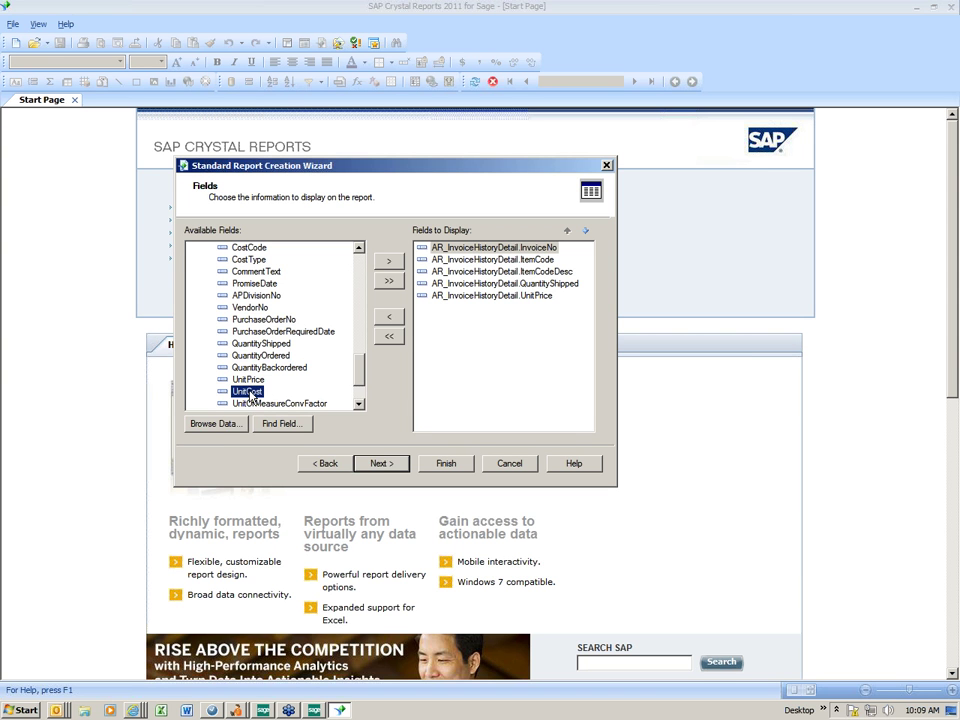
{"action": "double_click", "coordinate": [248, 392]}
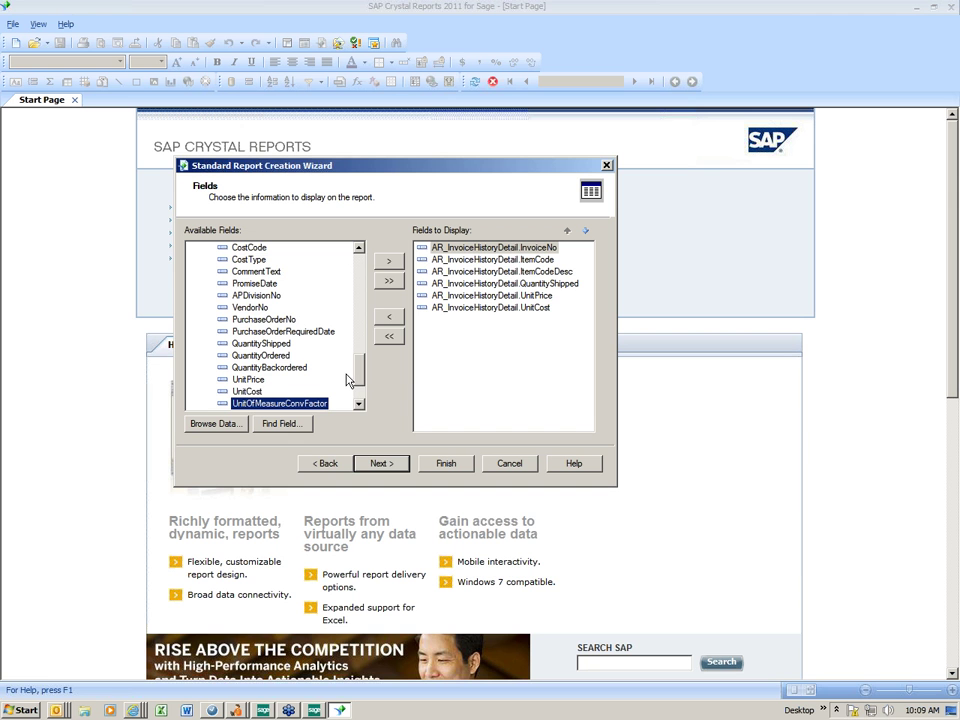
{"action": "scroll", "coordinate": [364, 410], "scroll_direction": "down", "scroll_amount": 2}
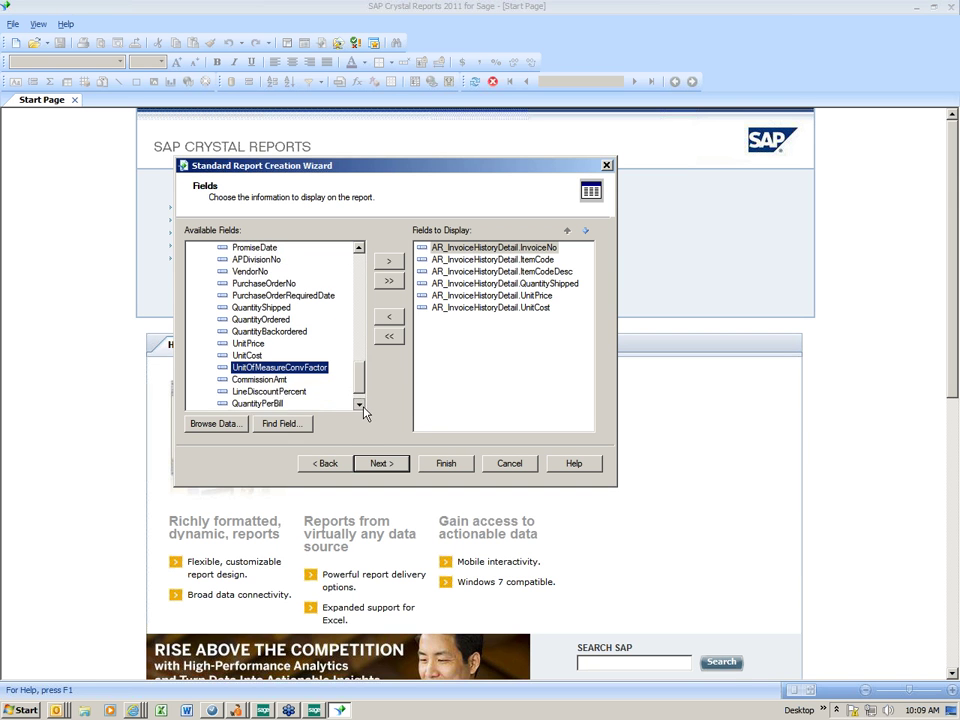
{"action": "left_click", "coordinate": [268, 392]}
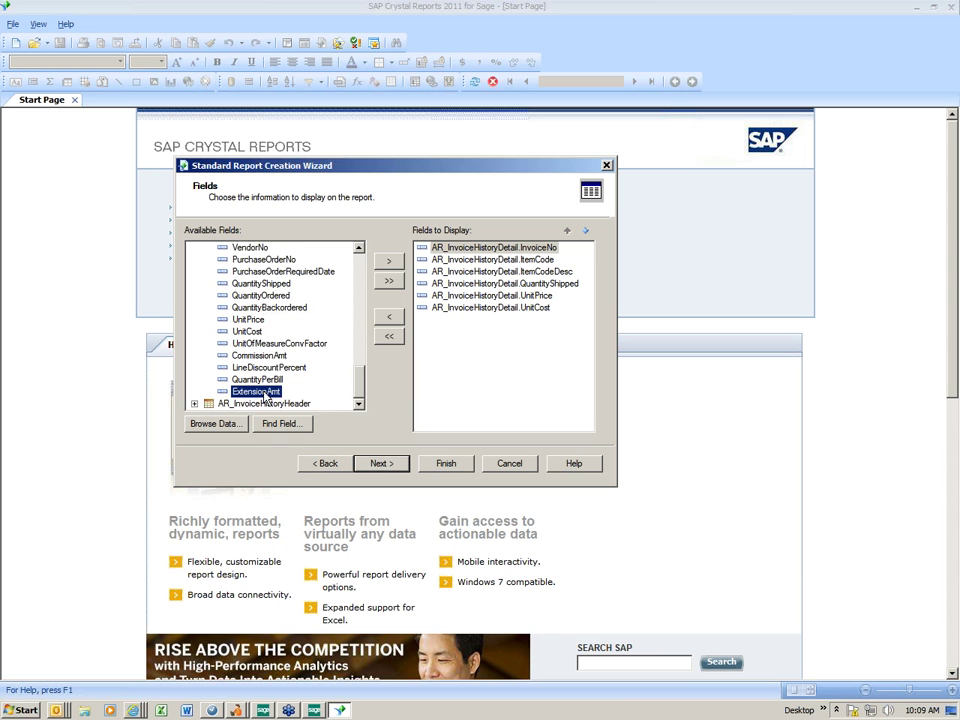
{"action": "double_click", "coordinate": [265, 393]}
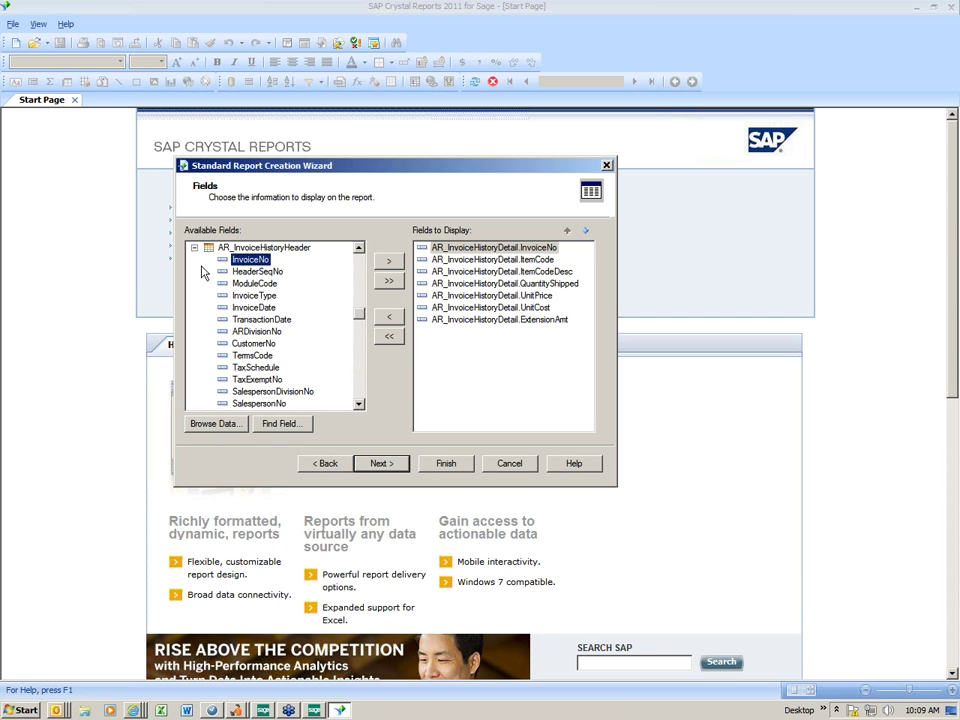
- Add the InvoiceDate field from AR_InvoiceHistoryHeader to the fields to display
{"action": "left_click", "coordinate": [359, 248]}
{"action": "scroll", "coordinate": [359, 252], "scroll_direction": "up", "scroll_amount": 5}
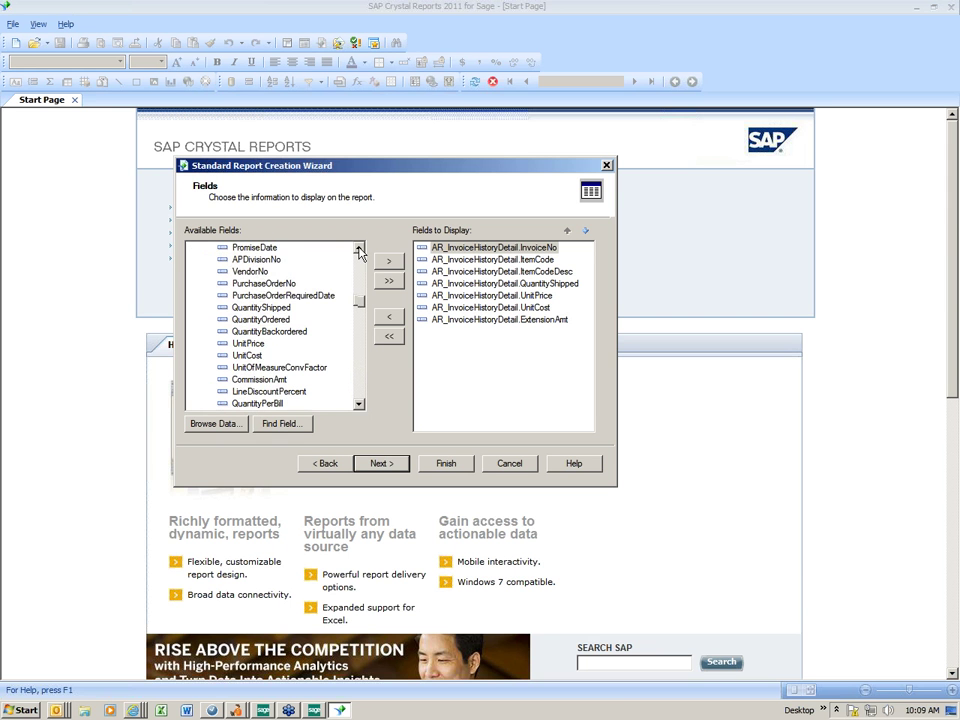
{"action": "scroll", "coordinate": [355, 410], "scroll_direction": "down", "scroll_amount": 3}
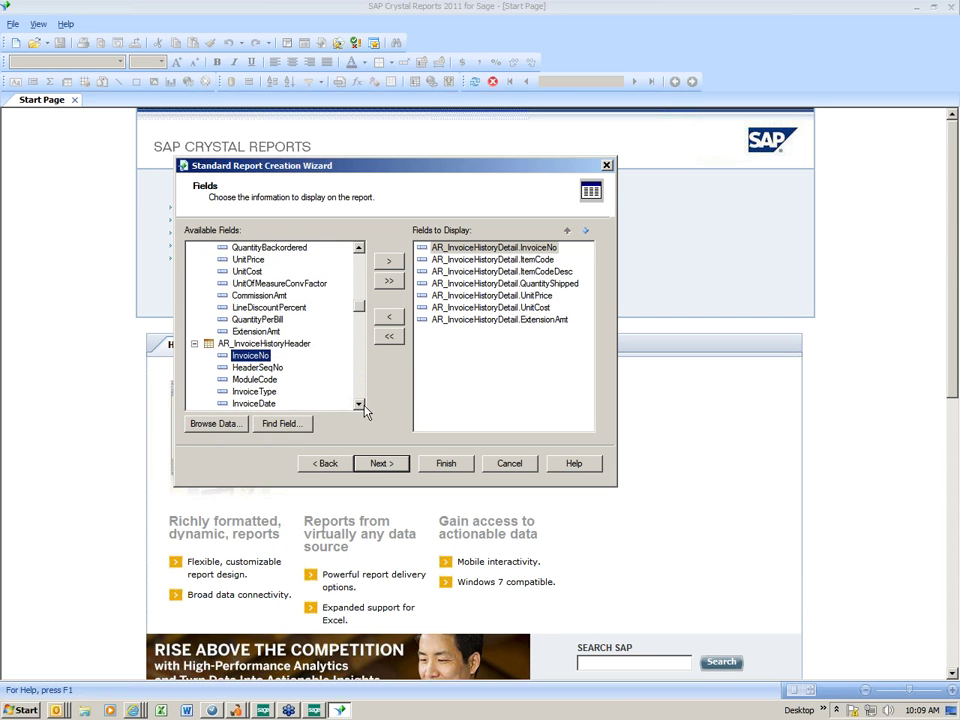
{"action": "scroll", "coordinate": [362, 409], "scroll_direction": "down", "scroll_amount": 1}
{"action": "left_click", "coordinate": [362, 405]}
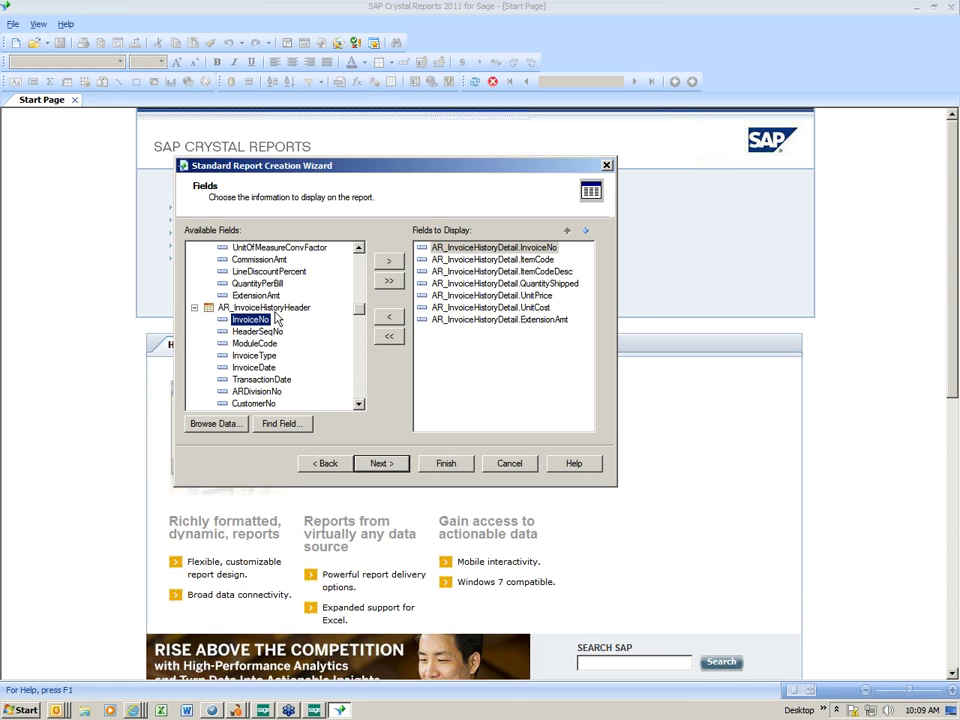
{"action": "left_click", "coordinate": [359, 405]}
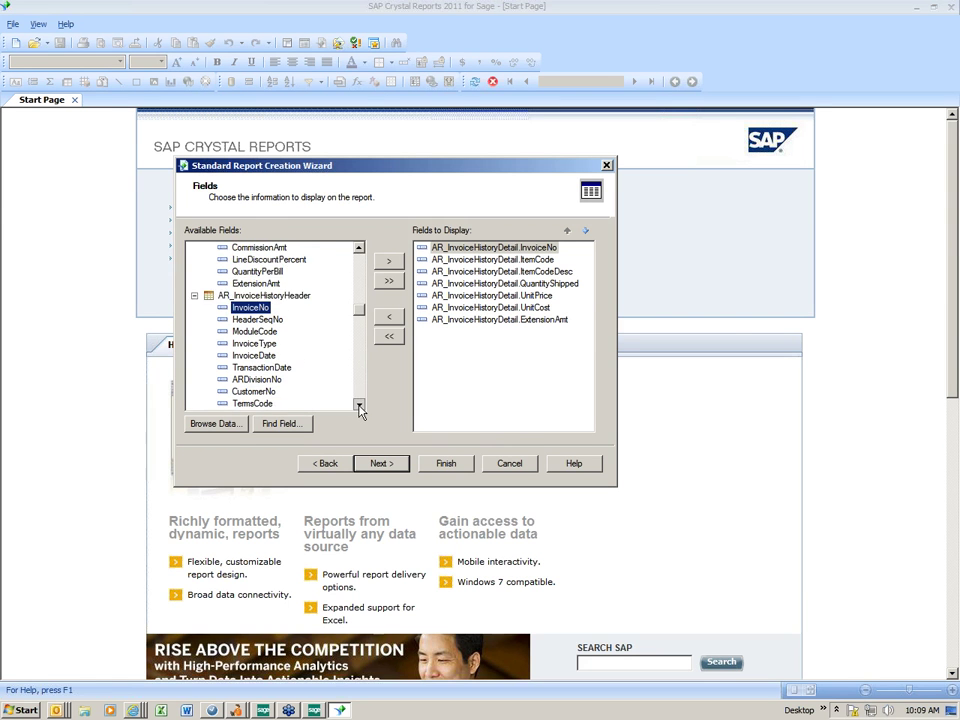
{"action": "scroll", "coordinate": [296, 362], "scroll_direction": "down", "scroll_amount": 1}
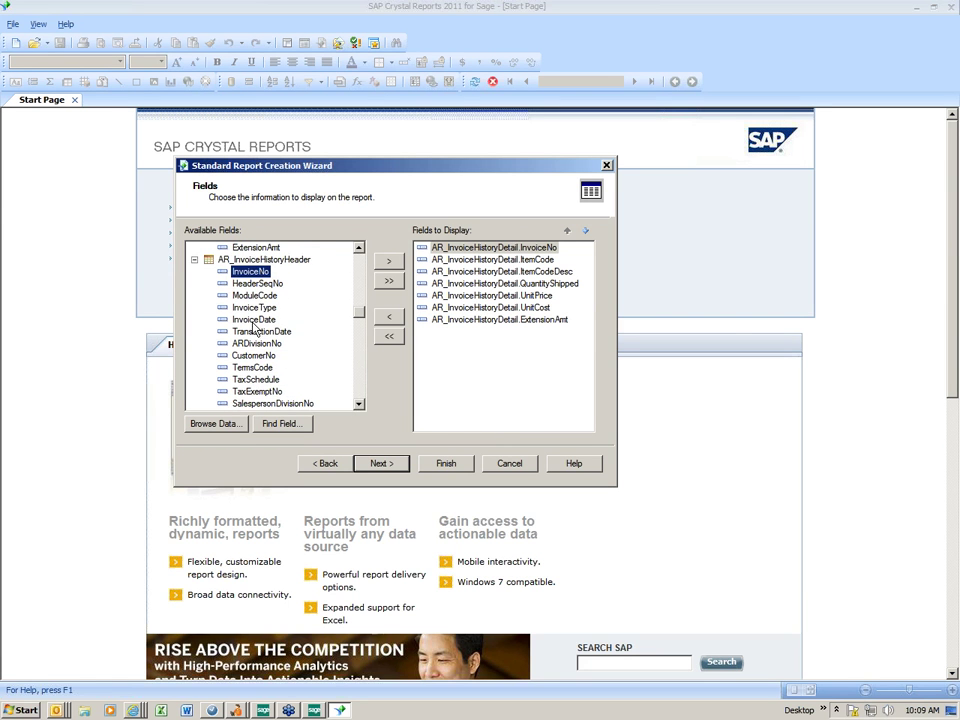
{"action": "key", "text": "Down"}
{"action": "key", "text": "Down"}
{"action": "key", "text": "Down"}
{"action": "key", "text": "Down"}
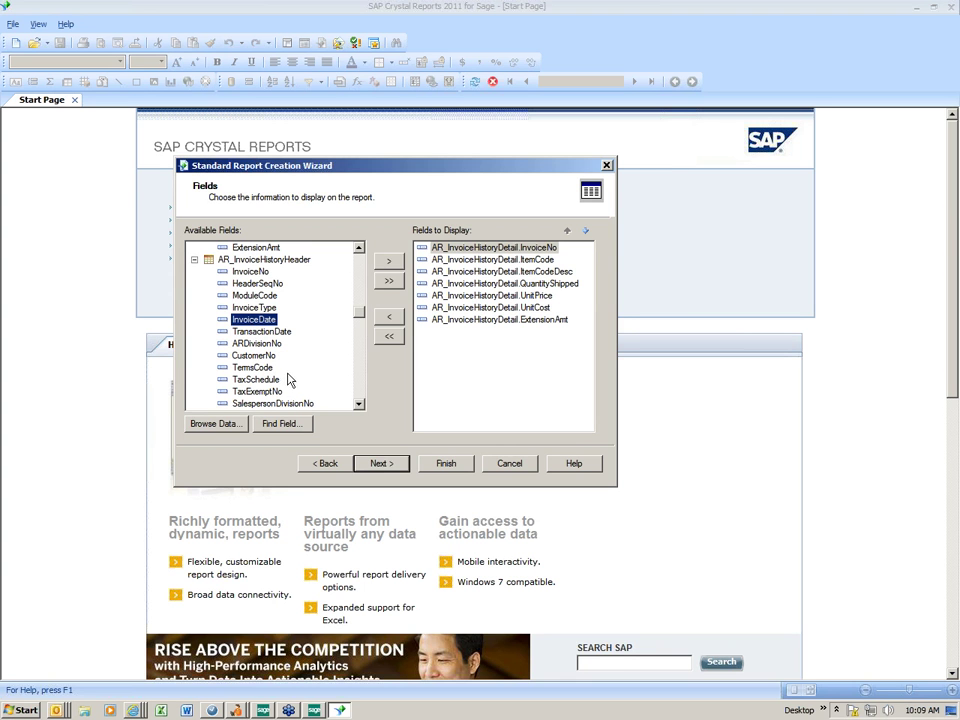
{"action": "left_click", "coordinate": [389, 265]}
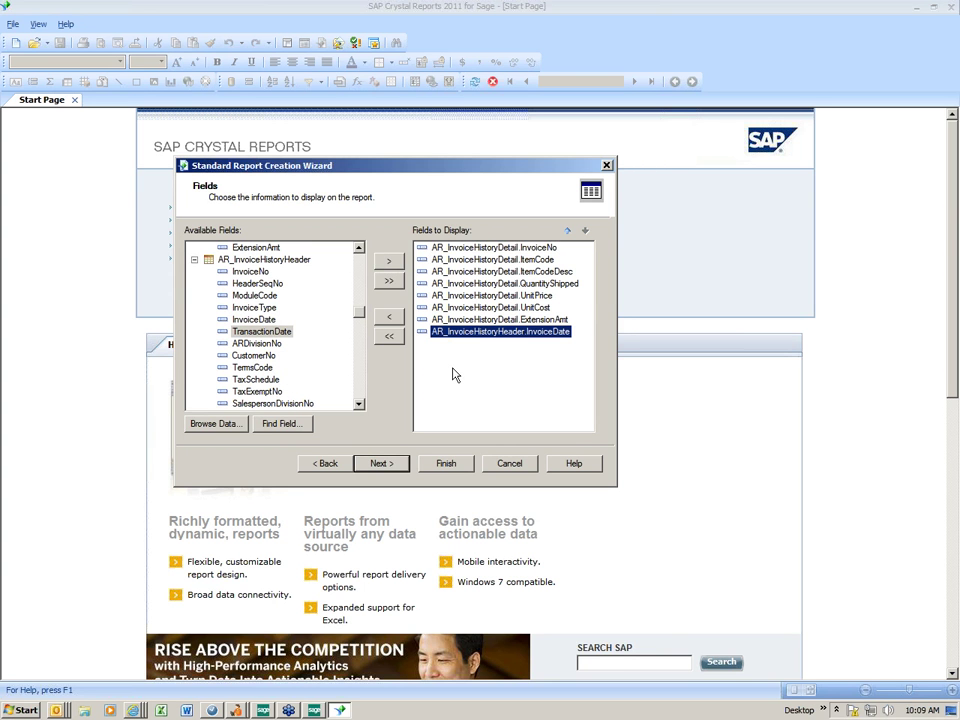
- Move InvoiceDate up the display order so it directly follows InvoiceNo
{"action": "left_click", "coordinate": [567, 232]}
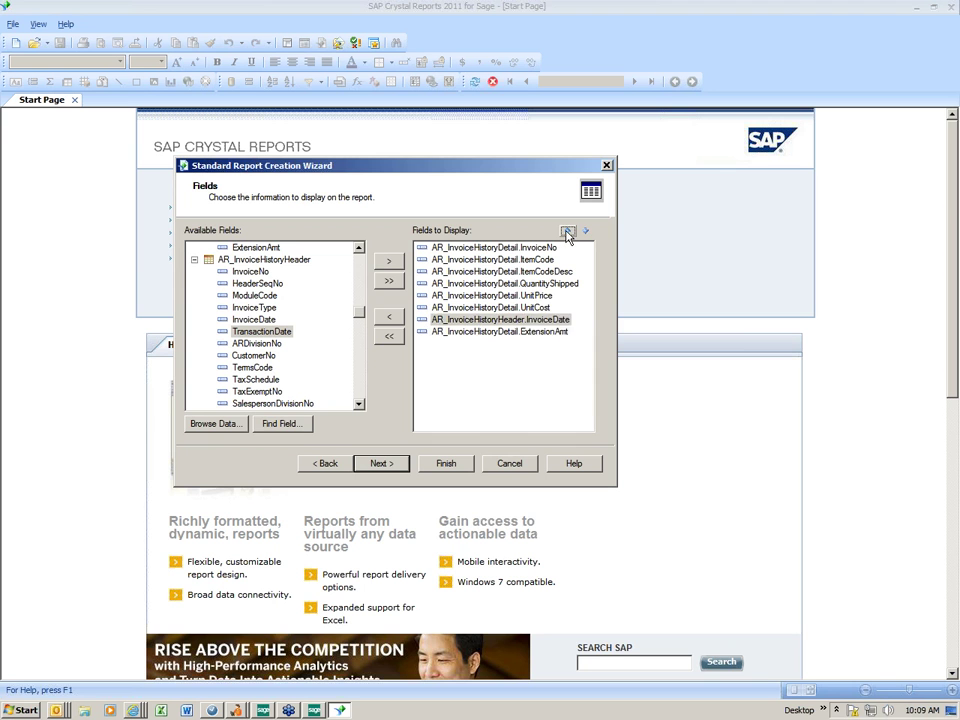
{"action": "left_click", "coordinate": [567, 232]}
{"action": "left_click", "coordinate": [567, 232]}
{"action": "left_click", "coordinate": [567, 232]}
{"action": "left_click", "coordinate": [567, 232]}
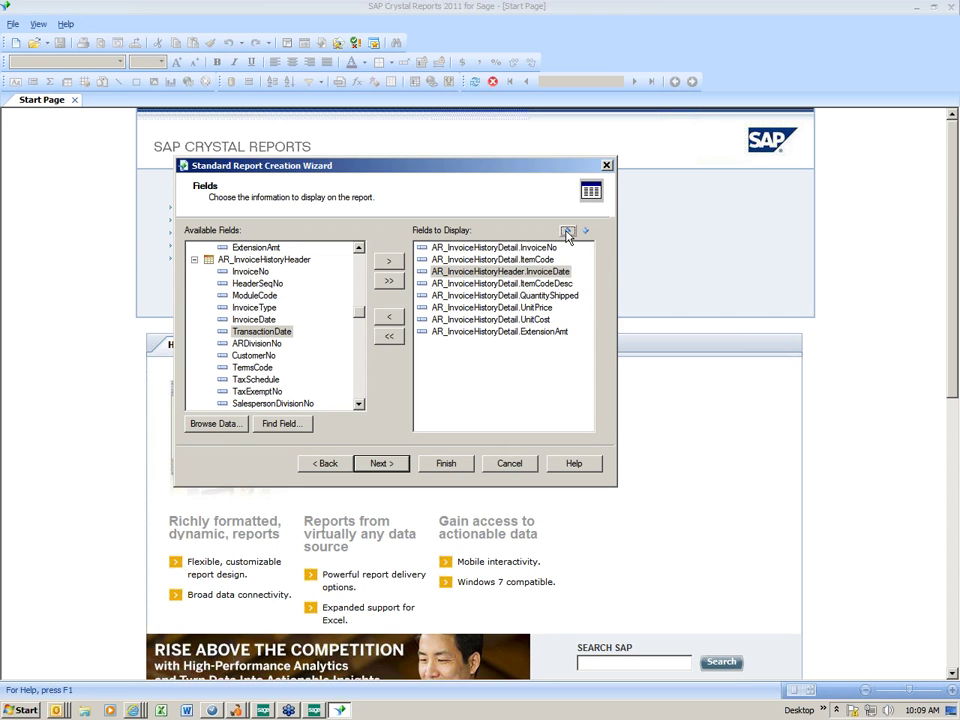
{"action": "left_click", "coordinate": [567, 232]}
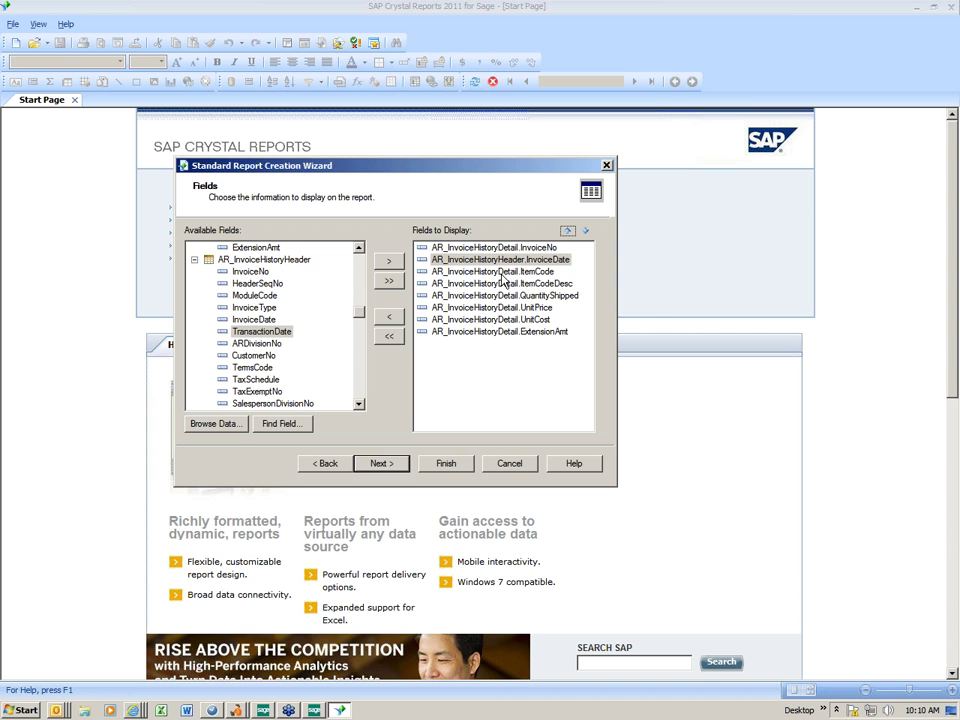
- Group the report by CustomerNo from AR_InvoiceHistoryHeader in ascending order
{"action": "left_click", "coordinate": [386, 466]}
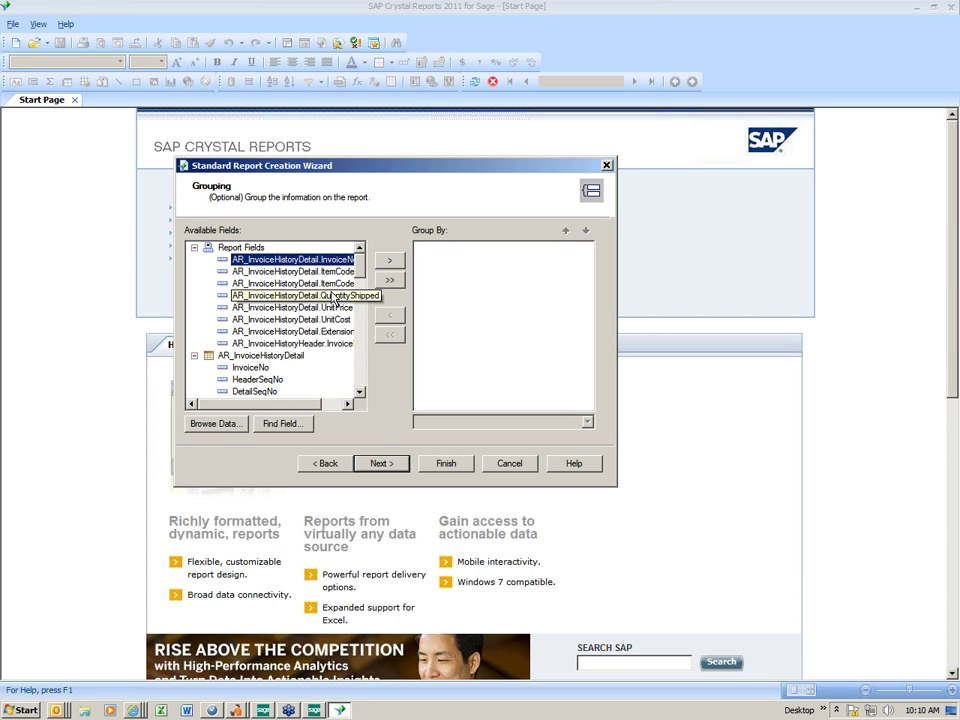
{"action": "left_click", "coordinate": [360, 393]}
{"action": "left_click", "coordinate": [360, 393]}
{"action": "left_click", "coordinate": [360, 393]}
{"action": "left_click", "coordinate": [360, 393]}
{"action": "left_click", "coordinate": [360, 393]}
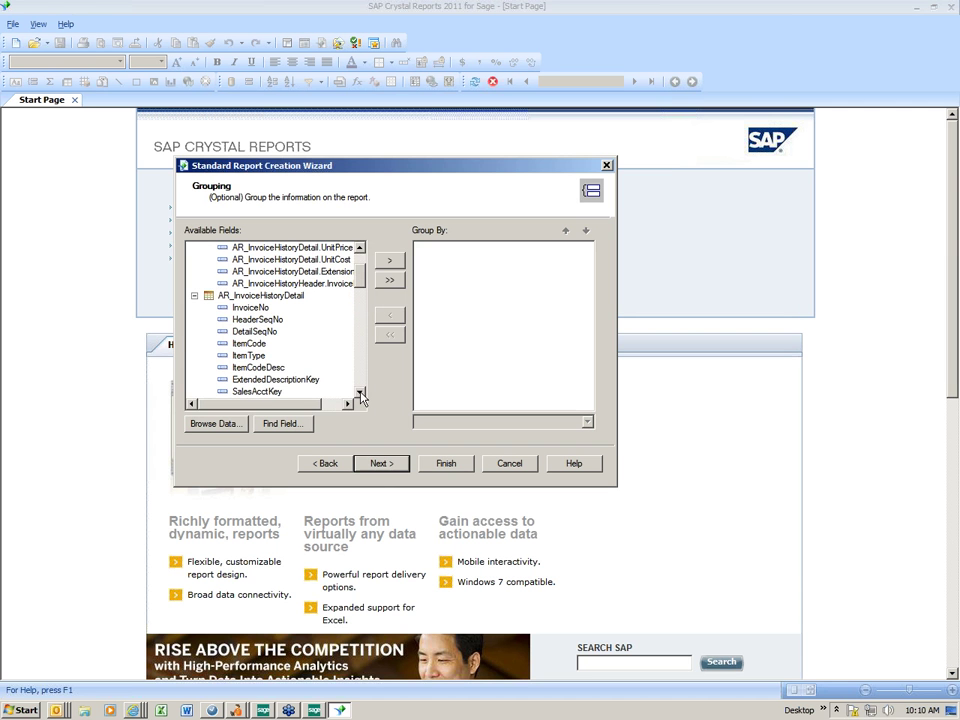
{"action": "left_click", "coordinate": [194, 296]}
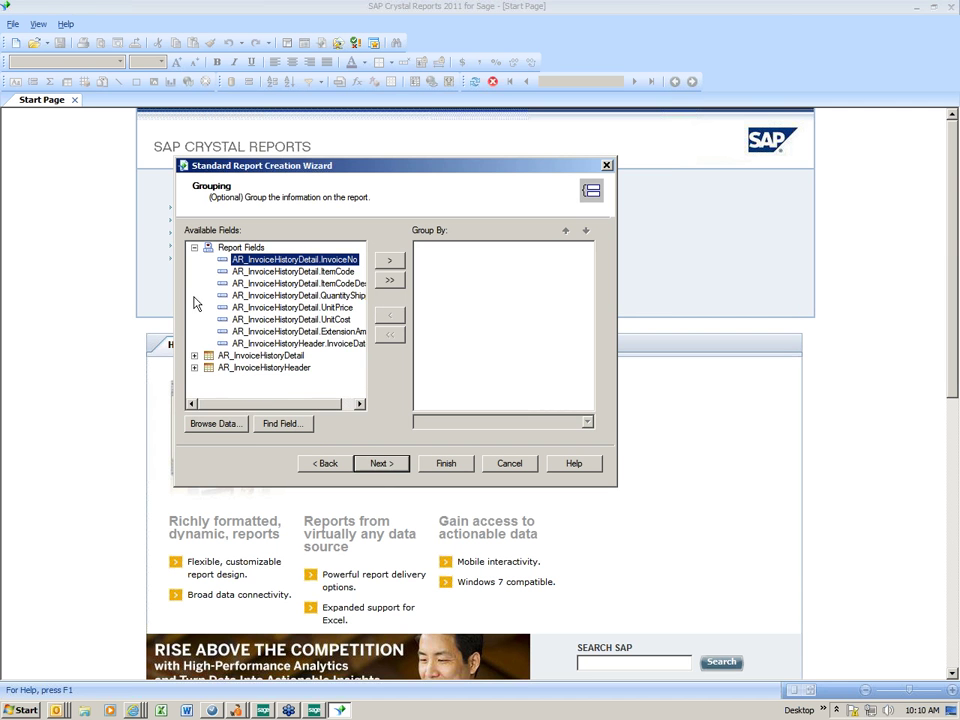
{"action": "left_click", "coordinate": [194, 367]}
{"action": "left_click", "coordinate": [253, 343]}
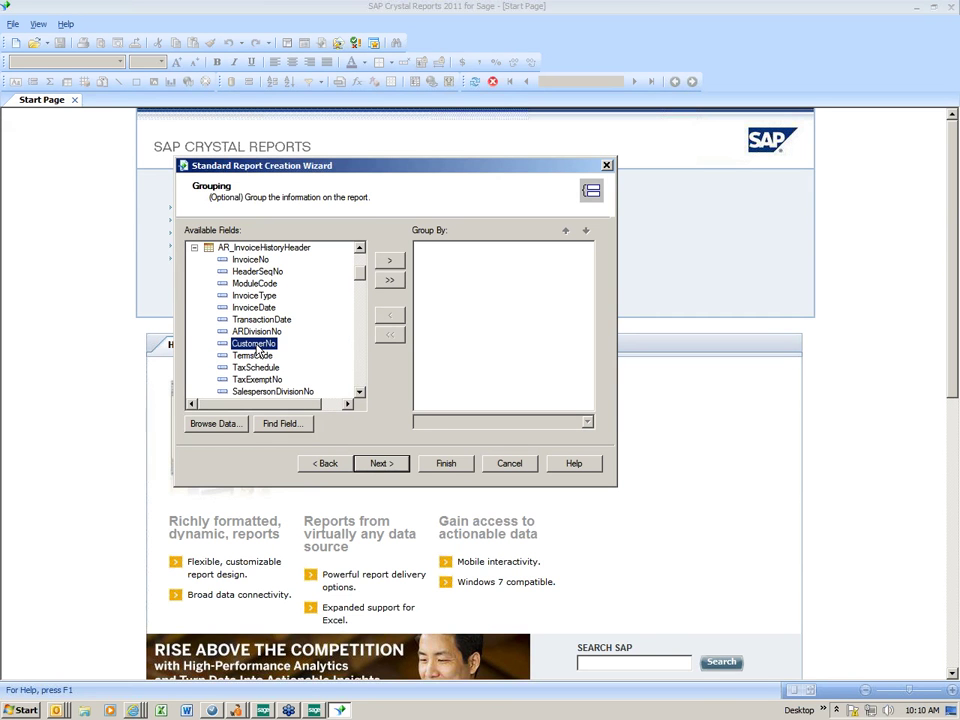
{"action": "left_click", "coordinate": [387, 264]}
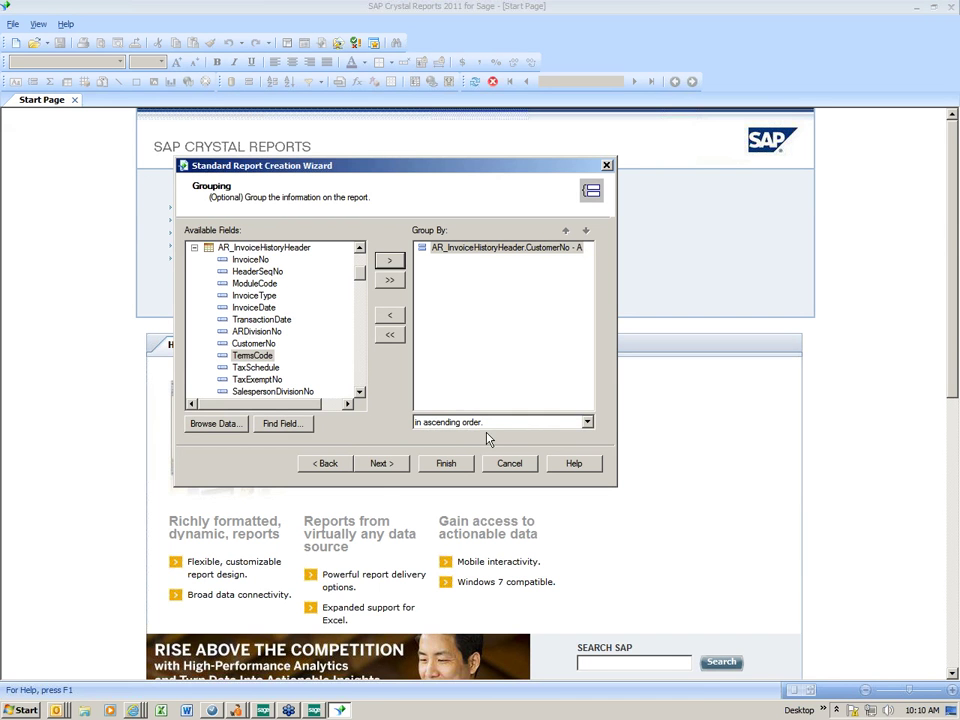
- Remove the UnitPrice and UnitCost sums from the CustomerNo group summaries, keeping the QuantityShipped and ExtensionAmt sums
{"action": "left_click", "coordinate": [381, 465]}
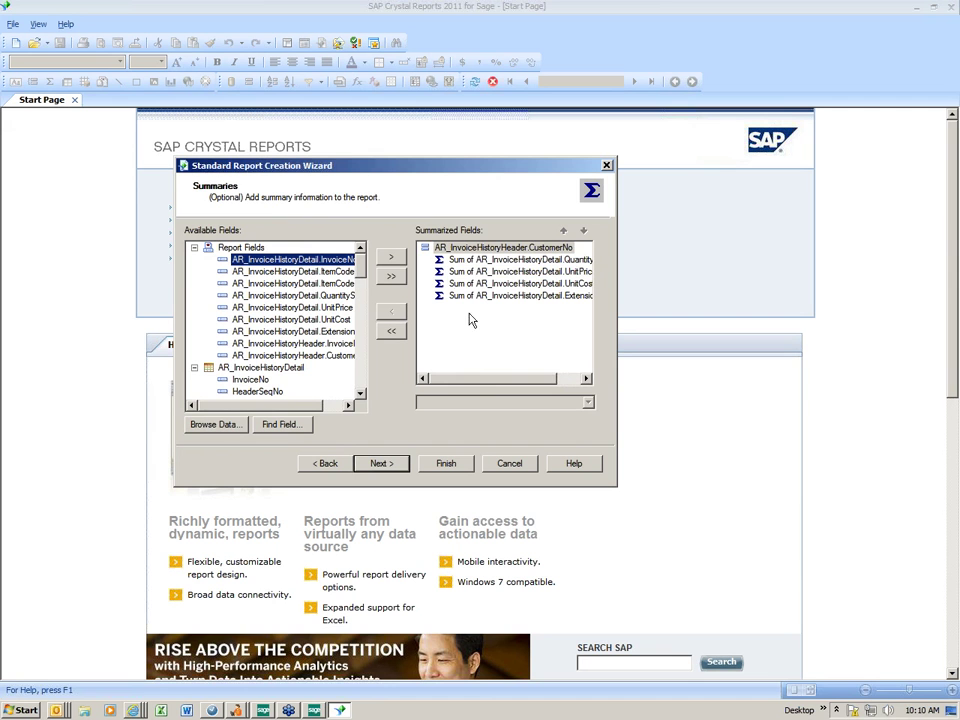
{"action": "left_click_drag", "start_coordinate": [482, 382], "coordinate": [508, 379]}
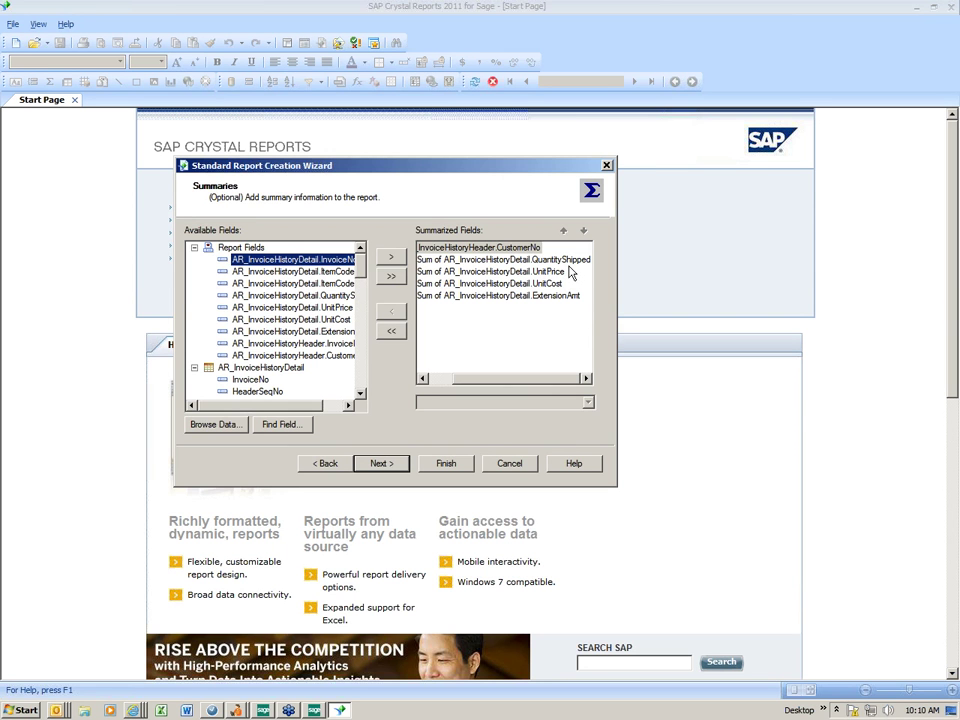
{"action": "left_click", "coordinate": [505, 274]}
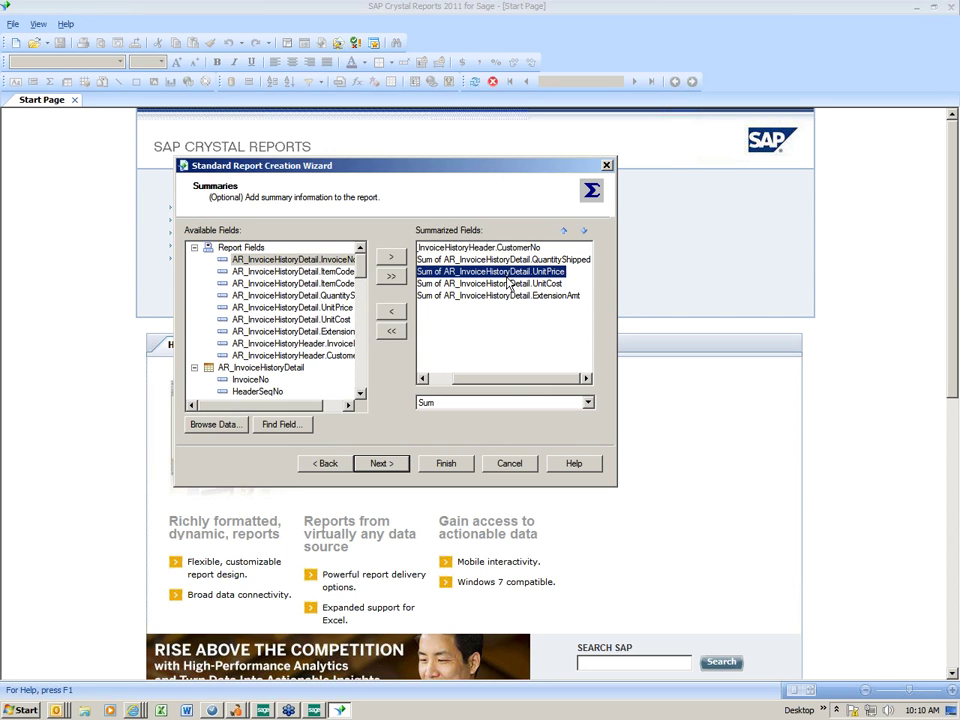
{"action": "left_click", "coordinate": [393, 314]}
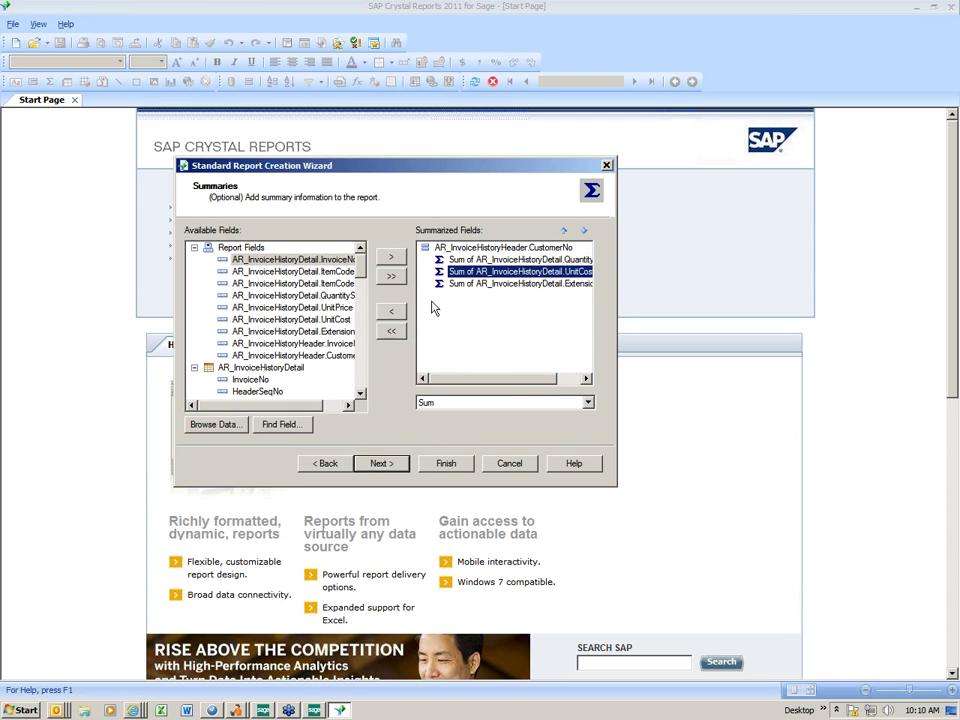
{"action": "left_click", "coordinate": [392, 314]}
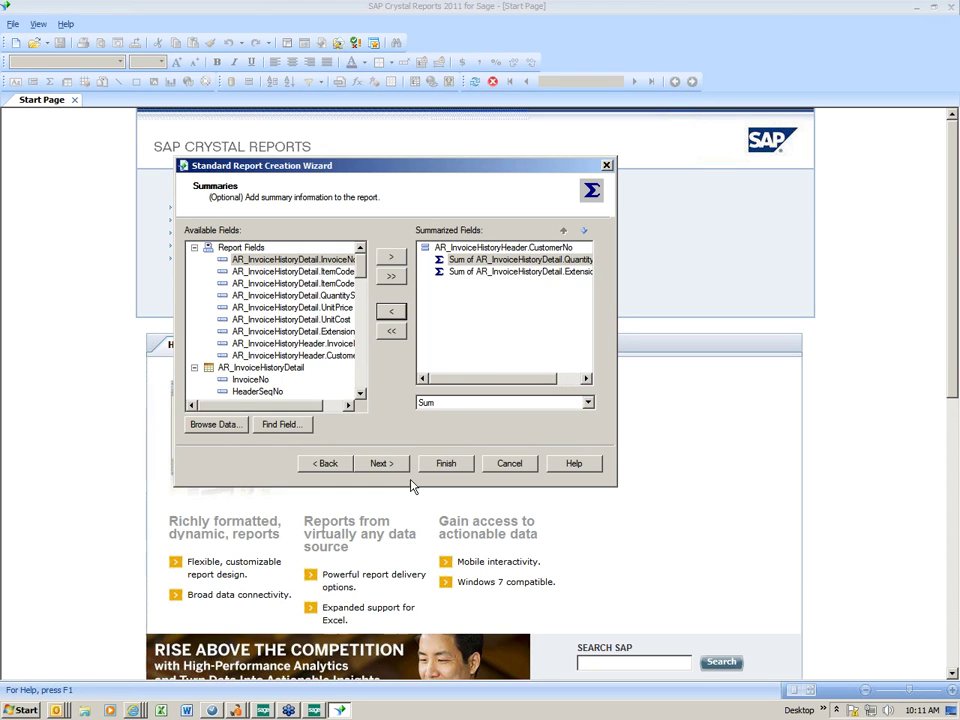
- Keep the group ordering at None, include no chart, and leave the record selection without filter fields
{"action": "left_click", "coordinate": [384, 464]}
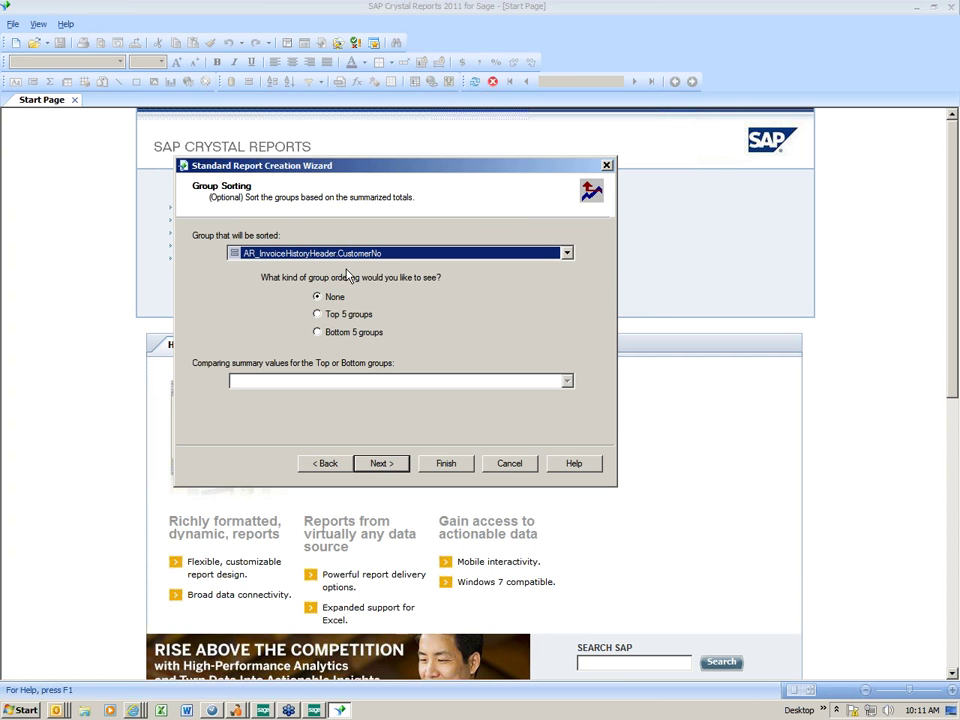
{"action": "left_click", "coordinate": [379, 465]}
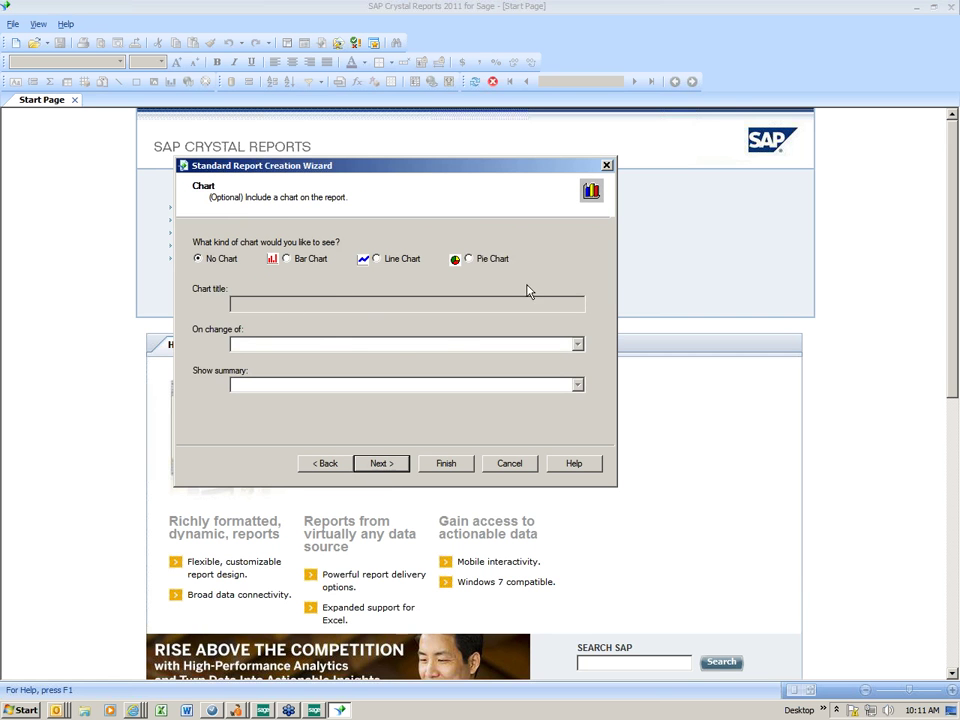
{"action": "left_click", "coordinate": [386, 465]}
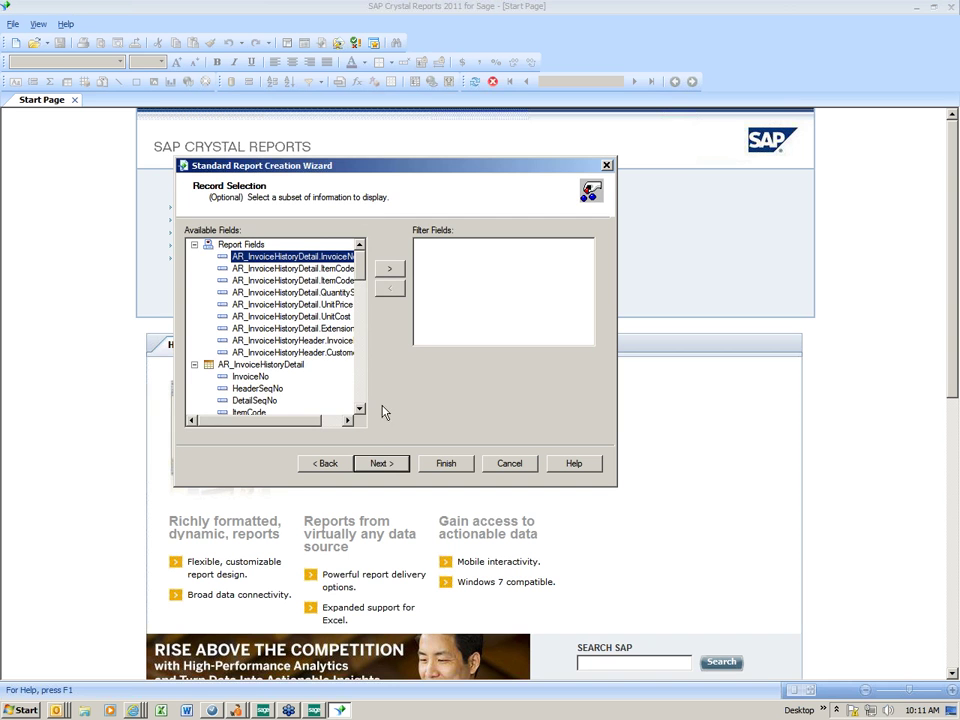
{"action": "left_click", "coordinate": [381, 465]}
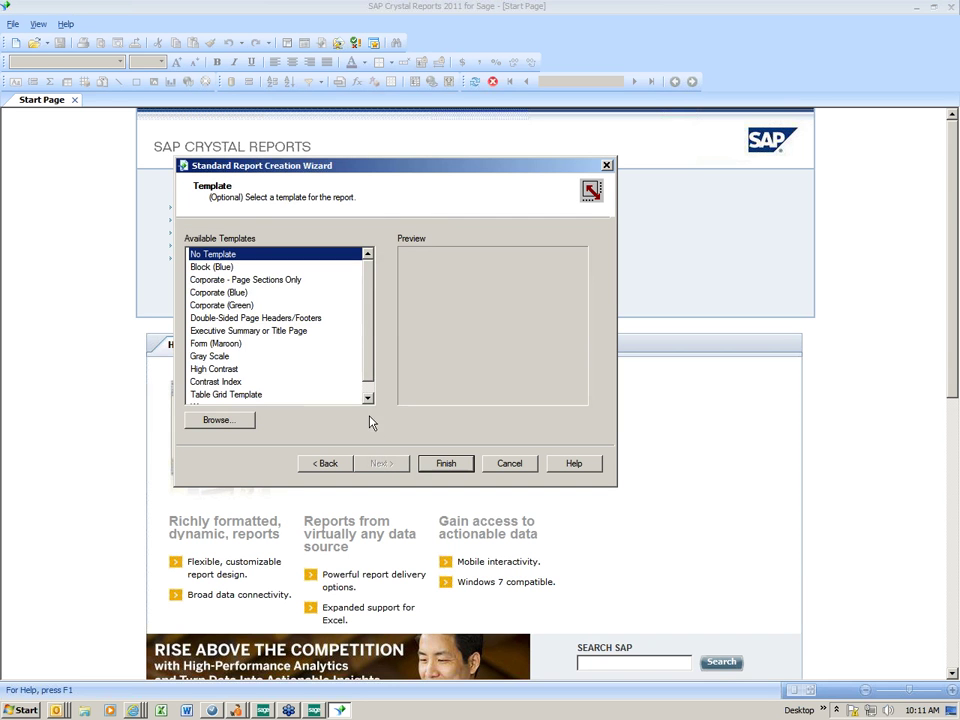
- Preview a few report templates, keep No Template, and finish the wizard to generate the report
{"action": "left_click", "coordinate": [209, 268]}
{"action": "left_click", "coordinate": [211, 281]}
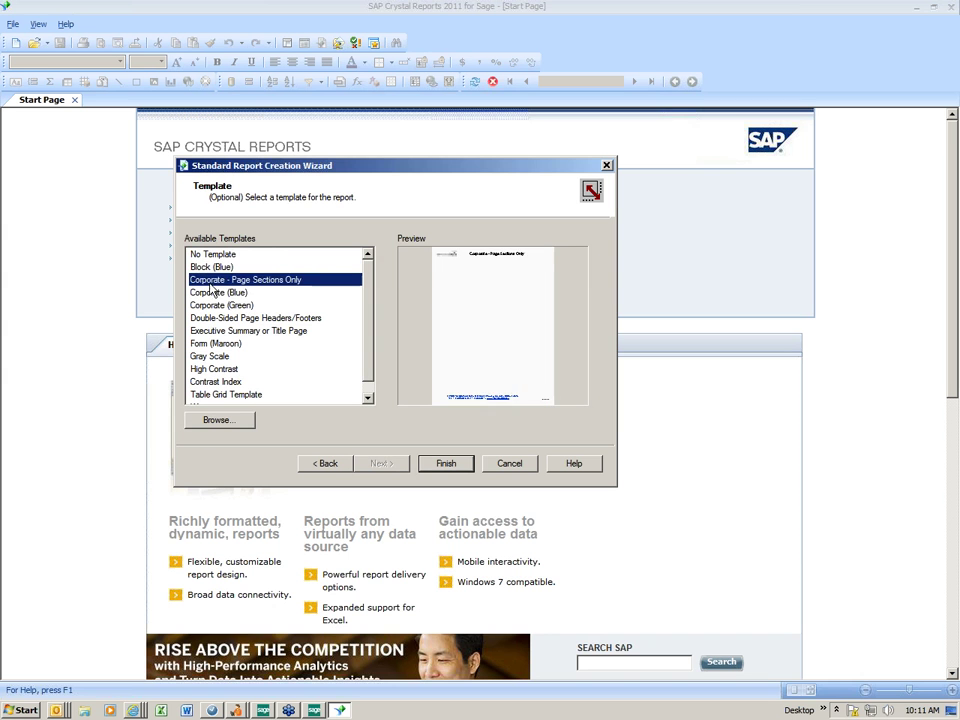
{"action": "left_click", "coordinate": [212, 292]}
{"action": "left_click", "coordinate": [209, 256]}
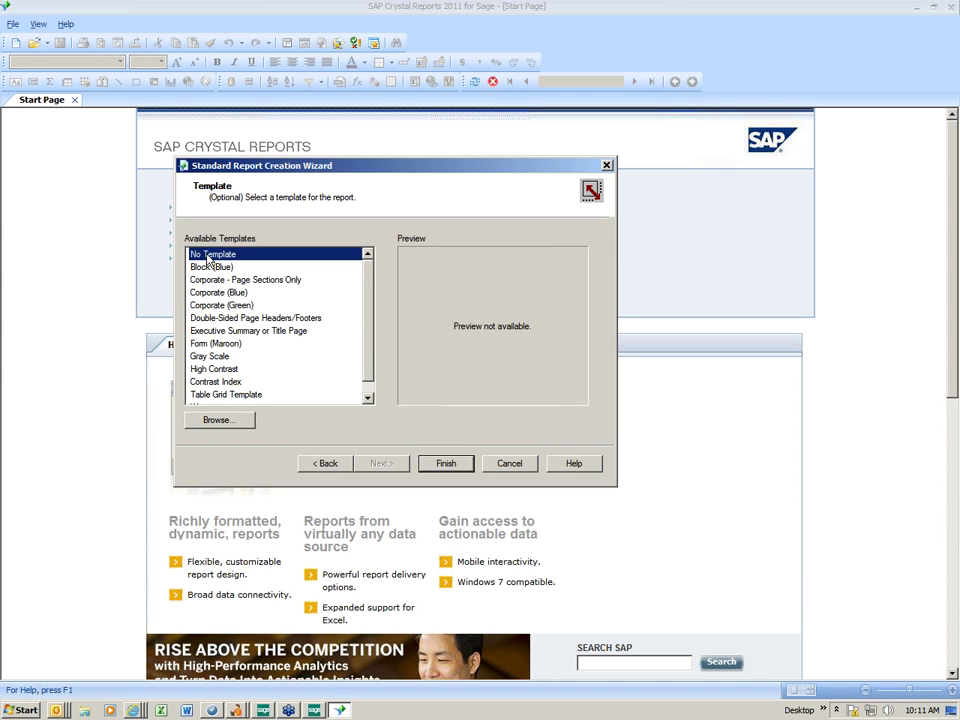
{"action": "left_click", "coordinate": [446, 463]}
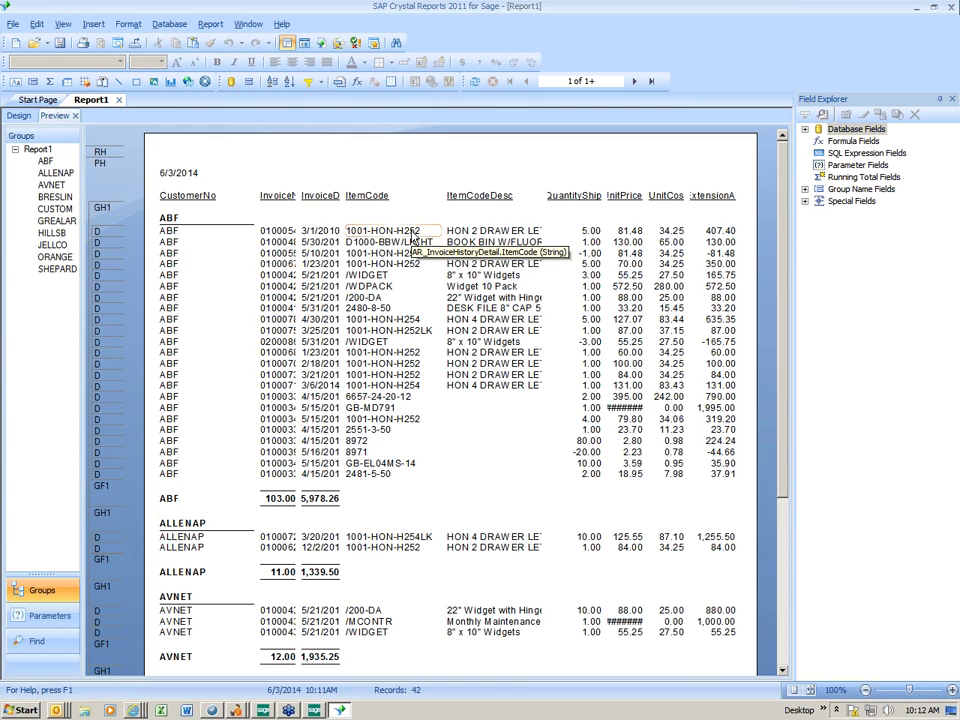
- View the report's design layout, return to the preview, and rename the CustomerNo column heading as "Cust No"
{"action": "left_click", "coordinate": [19, 116]}
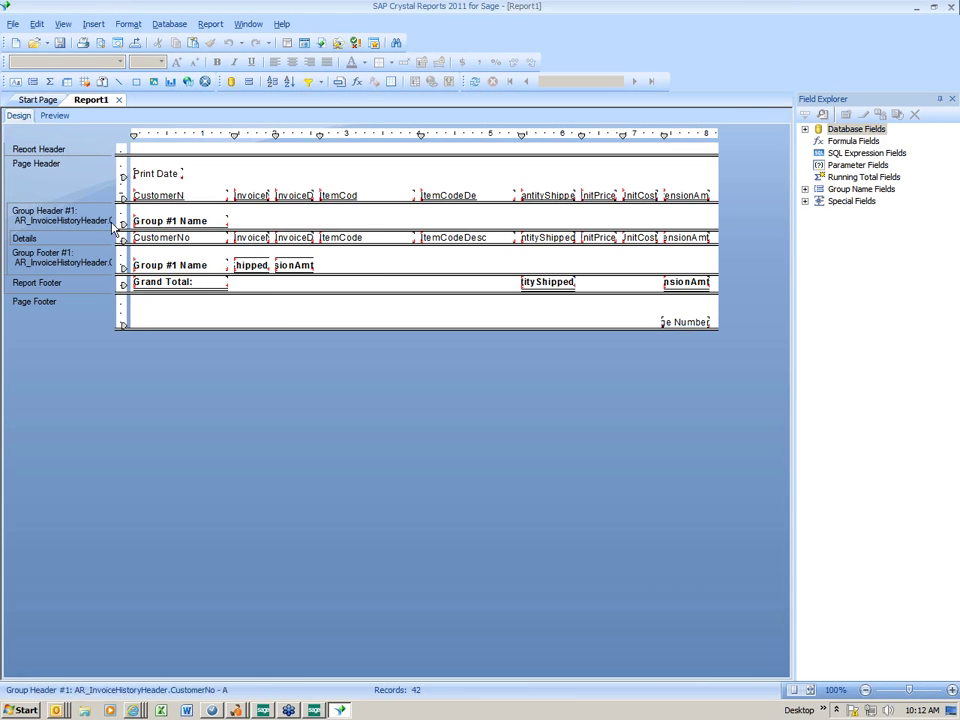
{"action": "left_click", "coordinate": [52, 116]}
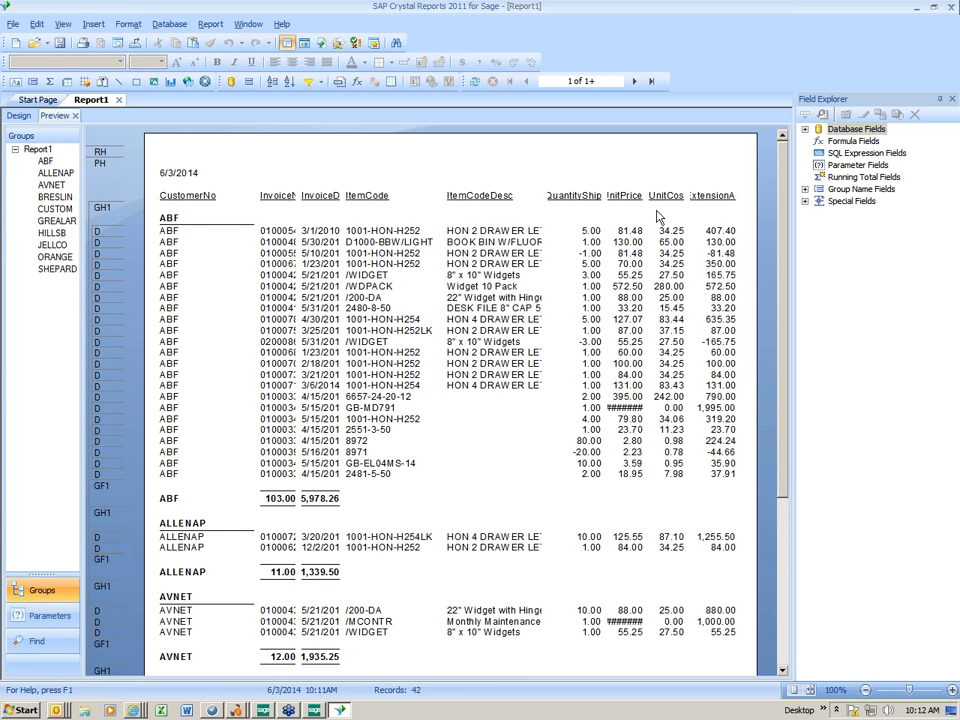
{"action": "right_click", "coordinate": [182, 199]}
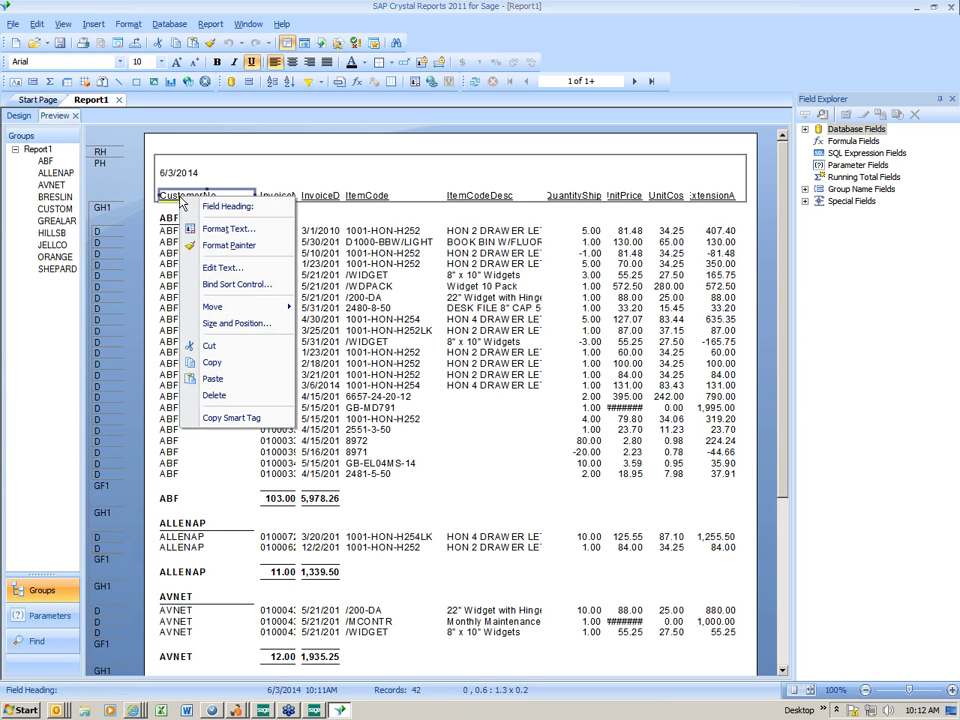
{"action": "left_click", "coordinate": [212, 270]}
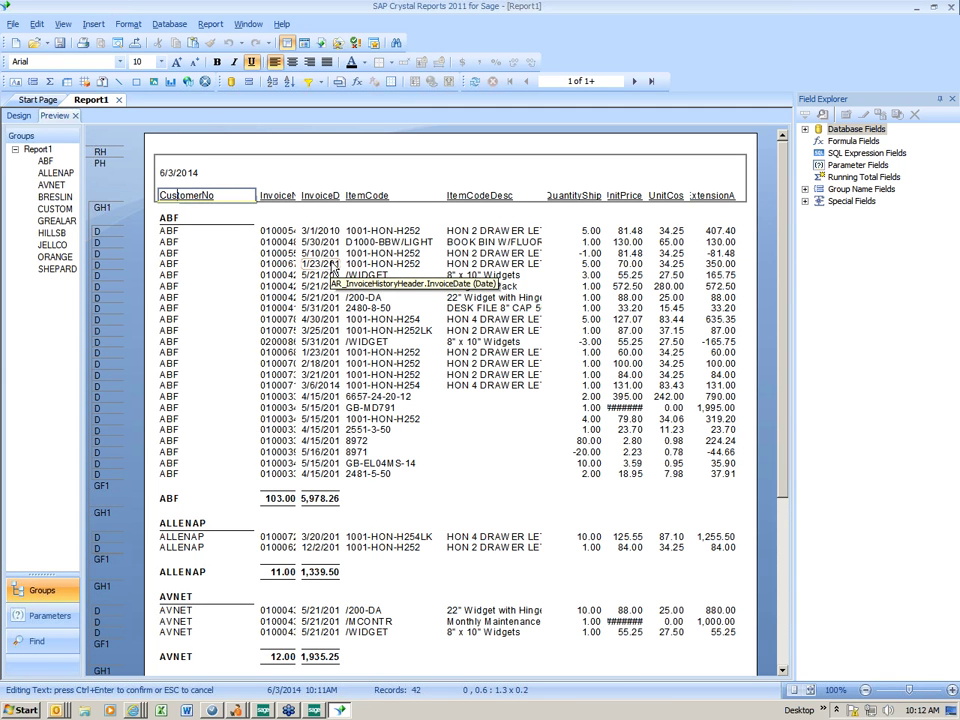
{"action": "key", "text": "BackSpace"}
{"action": "key", "text": "BackSpace"}
{"action": "key", "text": "BackSpace"}
{"action": "key", "text": "BackSpace"}
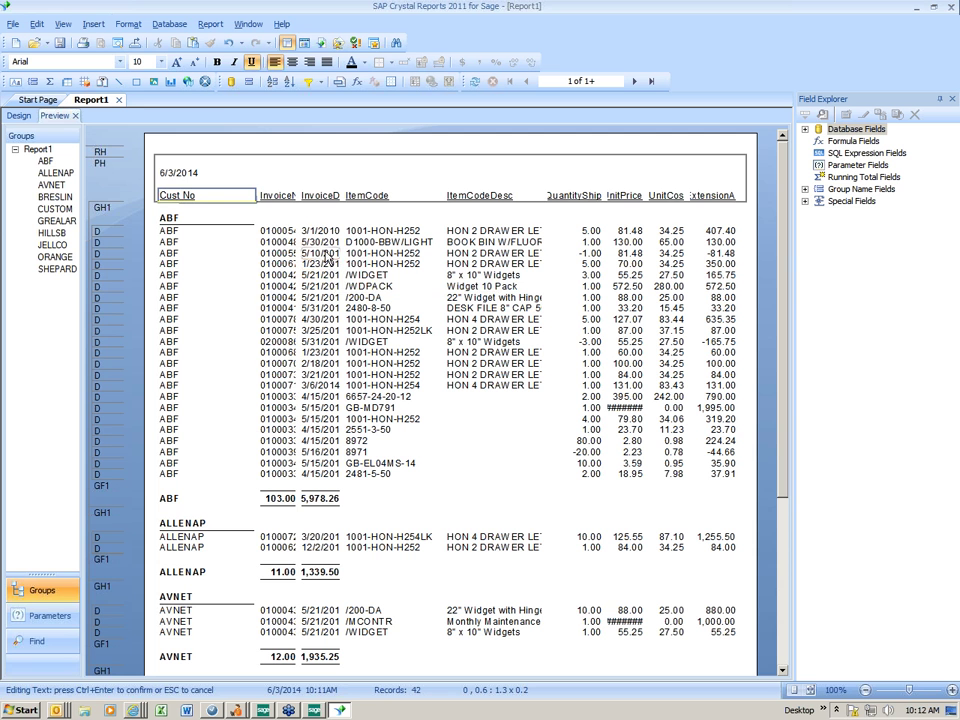
- Rename the InvoiceNo column heading in the page header as "Inv No"
{"action": "left_click", "coordinate": [262, 198]}
{"action": "right_click", "coordinate": [262, 198]}
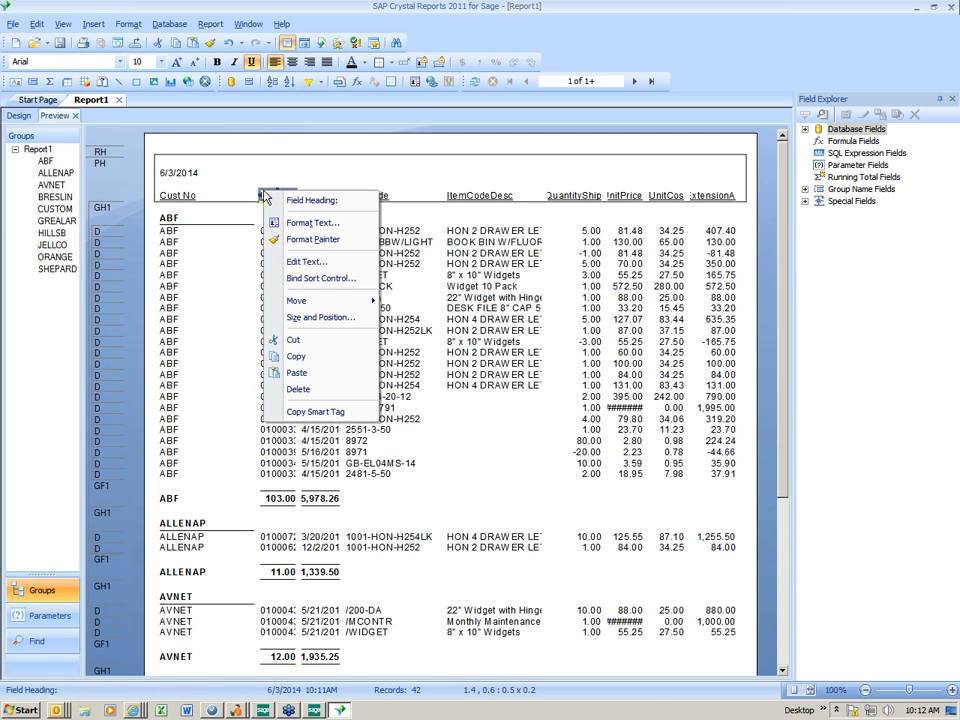
{"action": "left_click", "coordinate": [300, 261]}
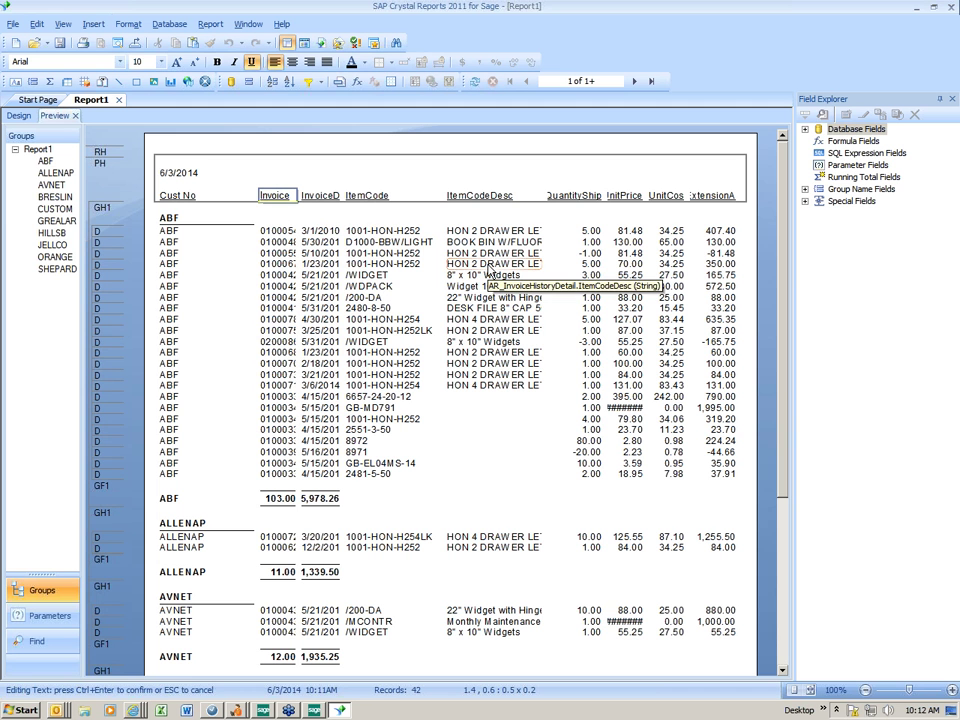
{"action": "key", "text": "BackSpace"}
{"action": "key", "text": "BackSpace"}
{"action": "key", "text": "BackSpace"}
{"action": "key", "text": "BackSpace"}
{"action": "key", "text": "BackSpace"}
{"action": "key", "text": "BackSpace"}
{"action": "type", "text": "No"}
{"action": "key", "text": "ctrl+Return"}
- Rename the InvoiceDate column heading in the page header as "Inv Date"
{"action": "right_click", "coordinate": [330, 203]}
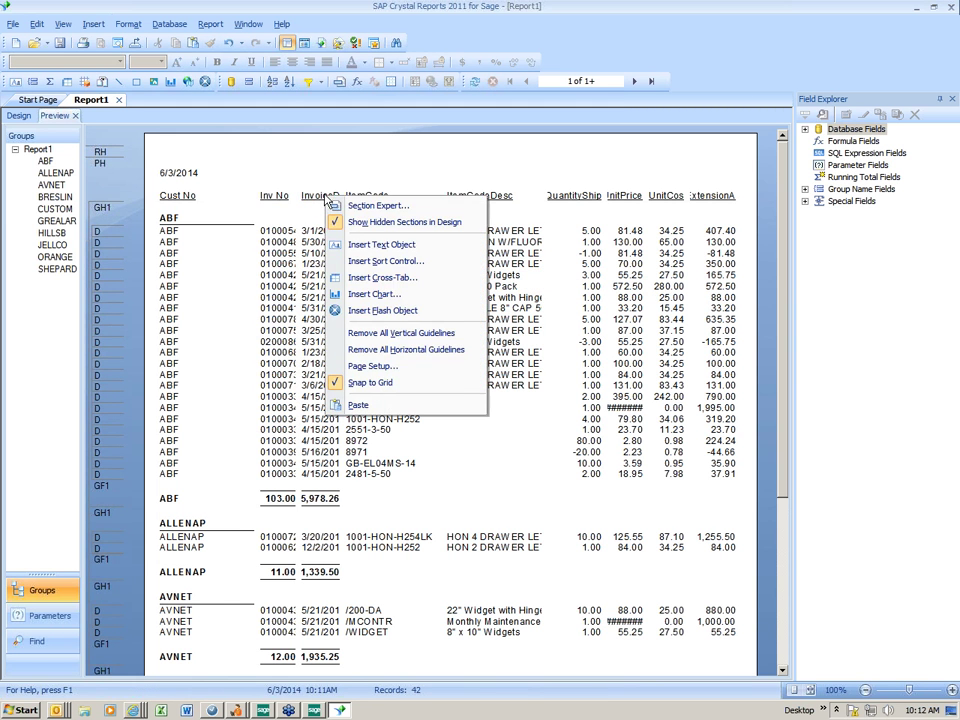
{"action": "left_click", "coordinate": [321, 182]}
{"action": "left_click", "coordinate": [320, 195]}
{"action": "right_click", "coordinate": [321, 196]}
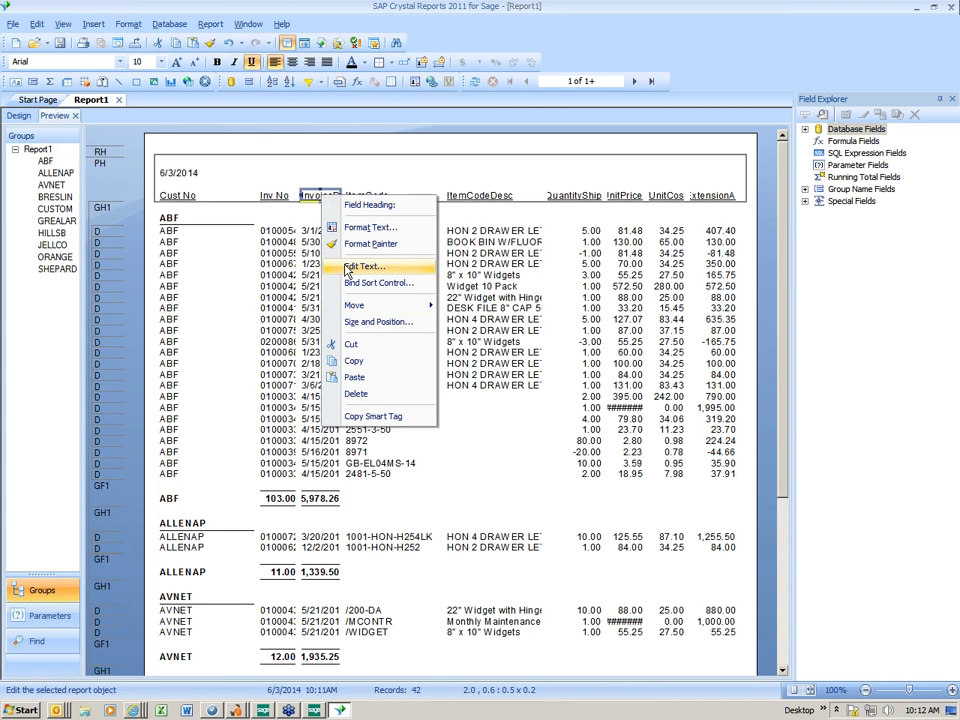
{"action": "left_click", "coordinate": [360, 267]}
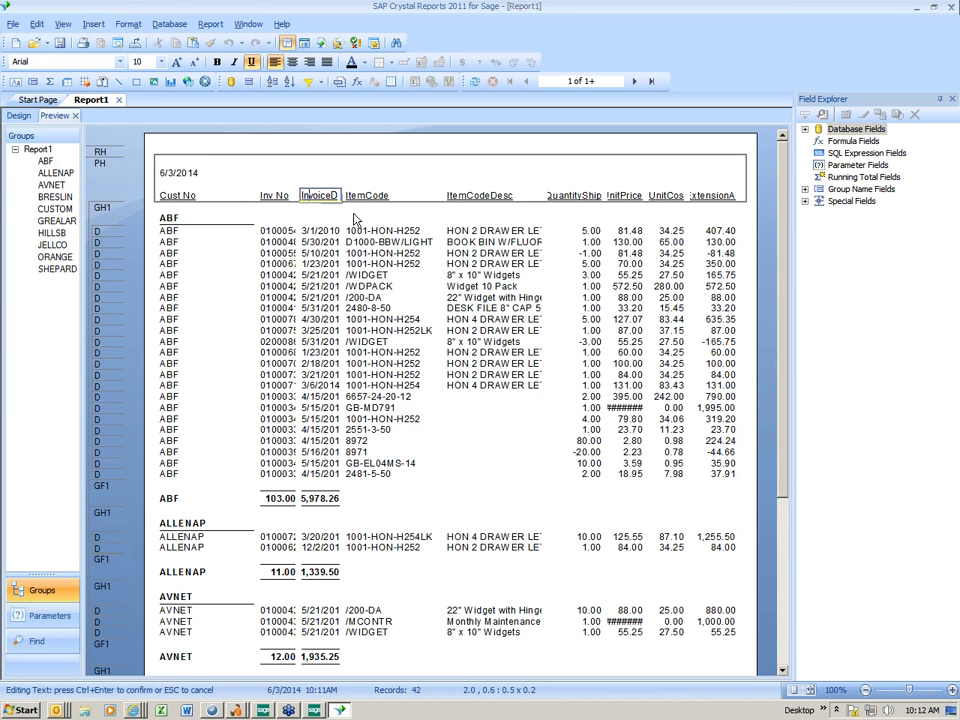
{"action": "key", "text": "BackSpace"}
{"action": "key", "text": "BackSpace"}
{"action": "key", "text": "BackSpace"}
{"action": "key", "text": "BackSpace"}
{"action": "left_click", "coordinate": [388, 183]}
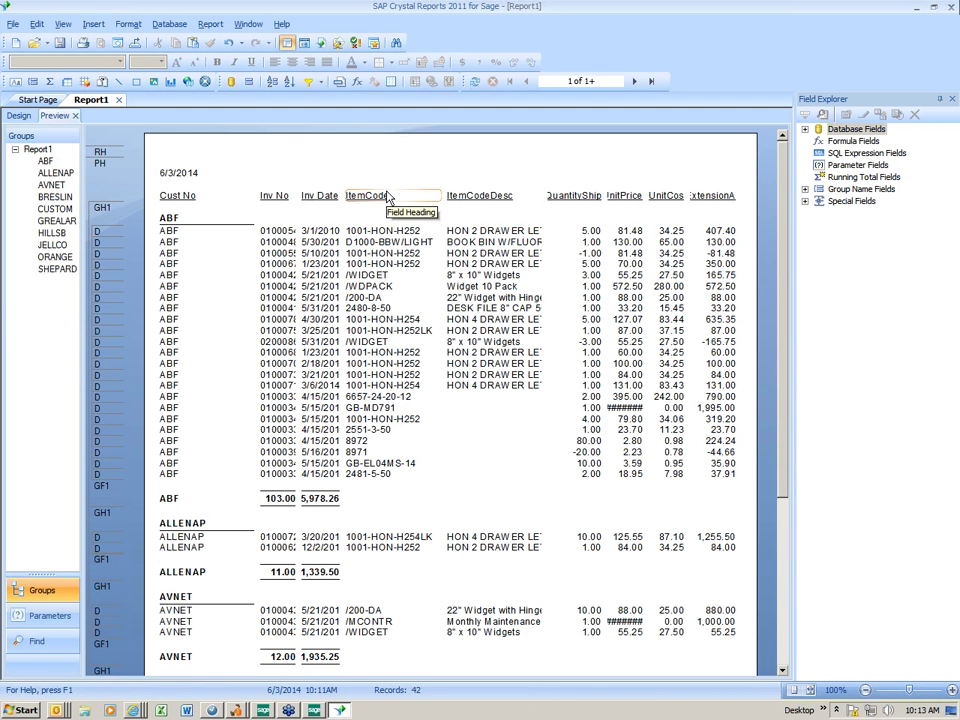
- Rename the ItemCode column heading in the page header as "Item Code", with a space between the words
{"action": "left_click", "coordinate": [386, 197]}
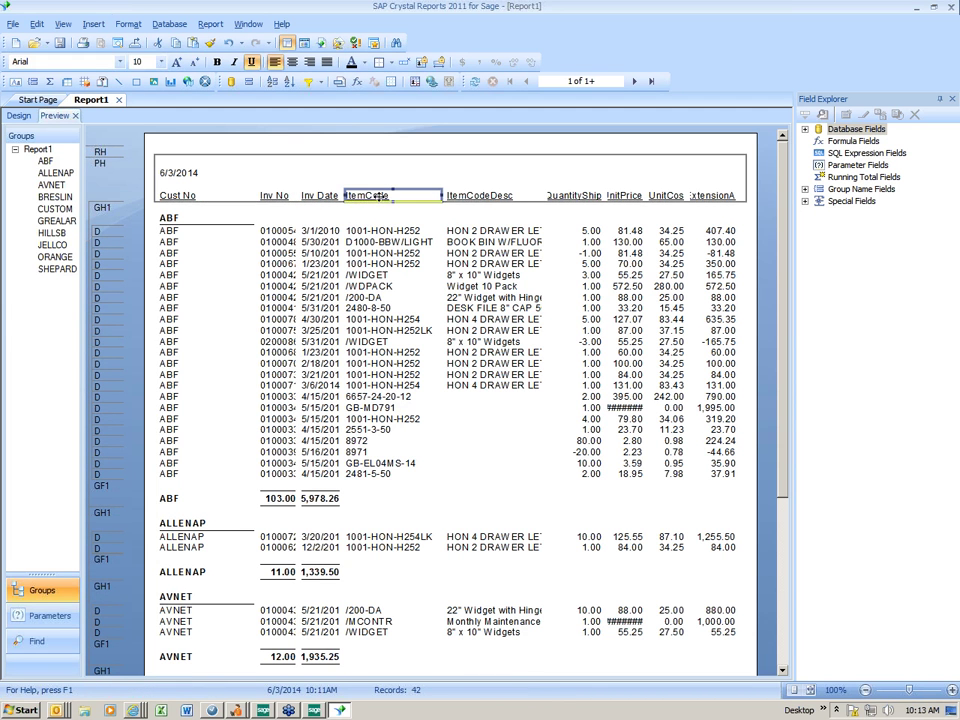
{"action": "right_click", "coordinate": [381, 197]}
{"action": "left_click", "coordinate": [419, 270]}
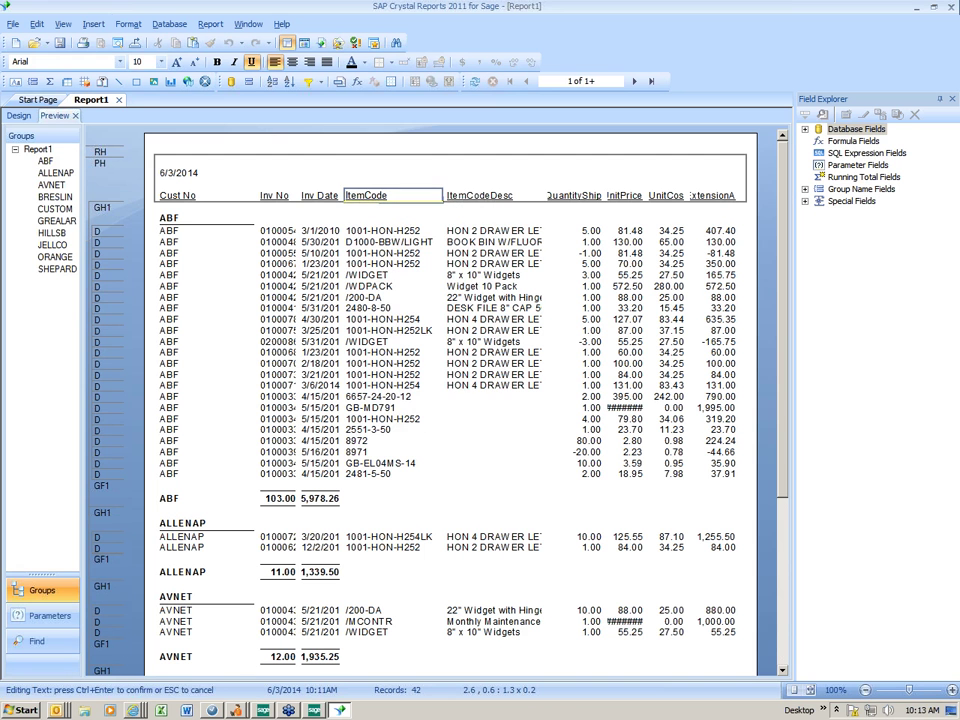
- Rename the ItemCodeDesc column heading in the page header as "Item Desc"
{"action": "left_click", "coordinate": [455, 197]}
{"action": "right_click", "coordinate": [455, 197]}
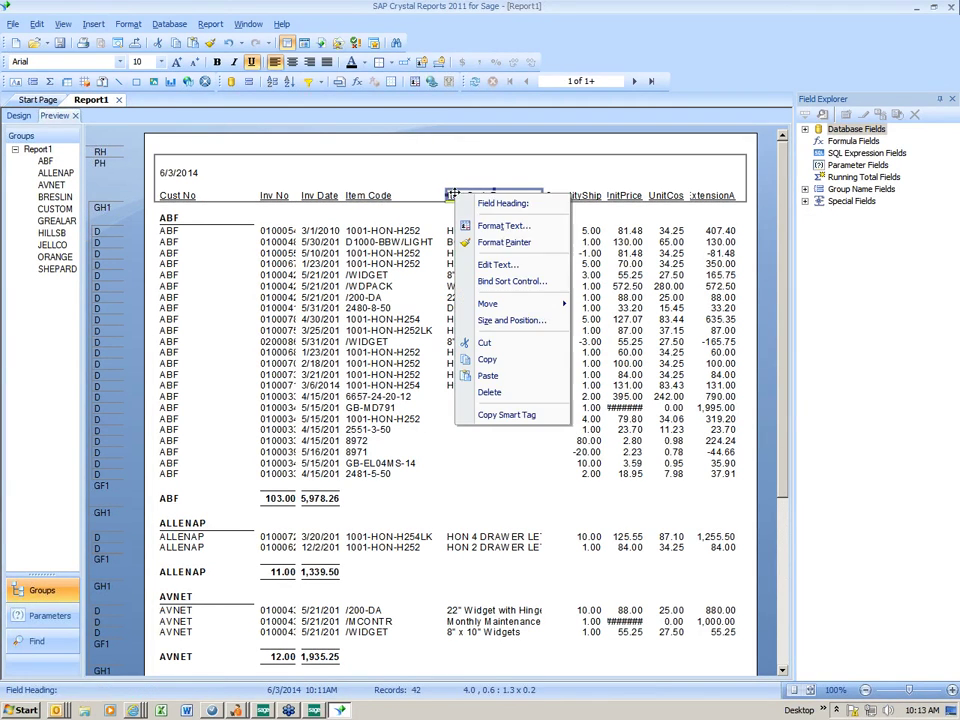
{"action": "left_click", "coordinate": [497, 261]}
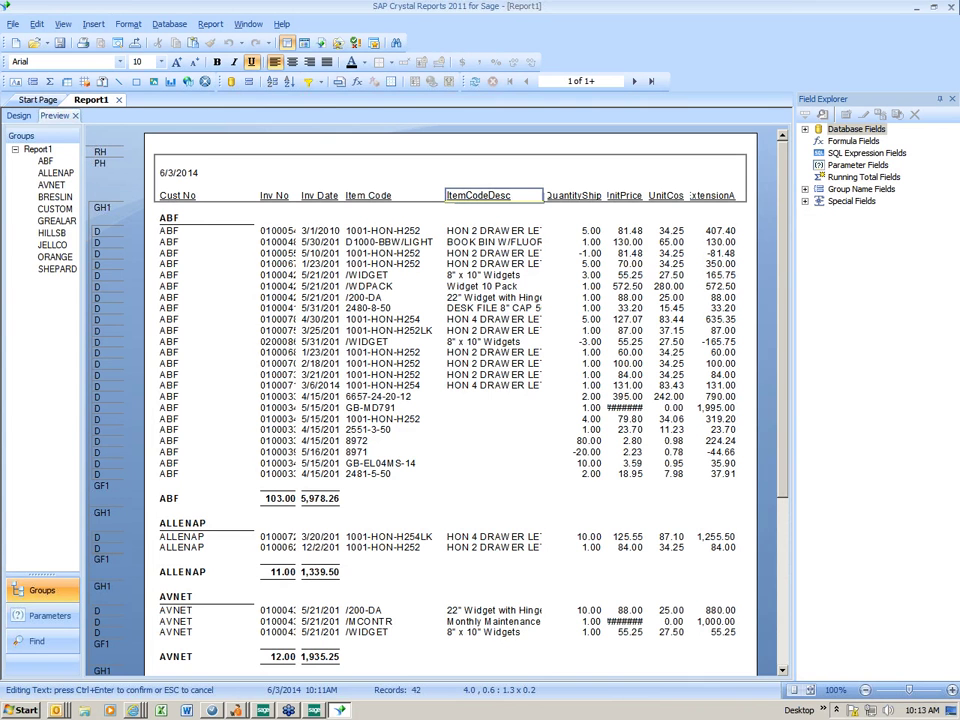
{"action": "key", "text": "BackSpace"}
{"action": "key", "text": "BackSpace"}
{"action": "key", "text": "BackSpace"}
{"action": "key", "text": "BackSpace"}
- Shorten the QuantityShipped column heading in the page header to "Qty"
{"action": "left_click", "coordinate": [572, 196]}
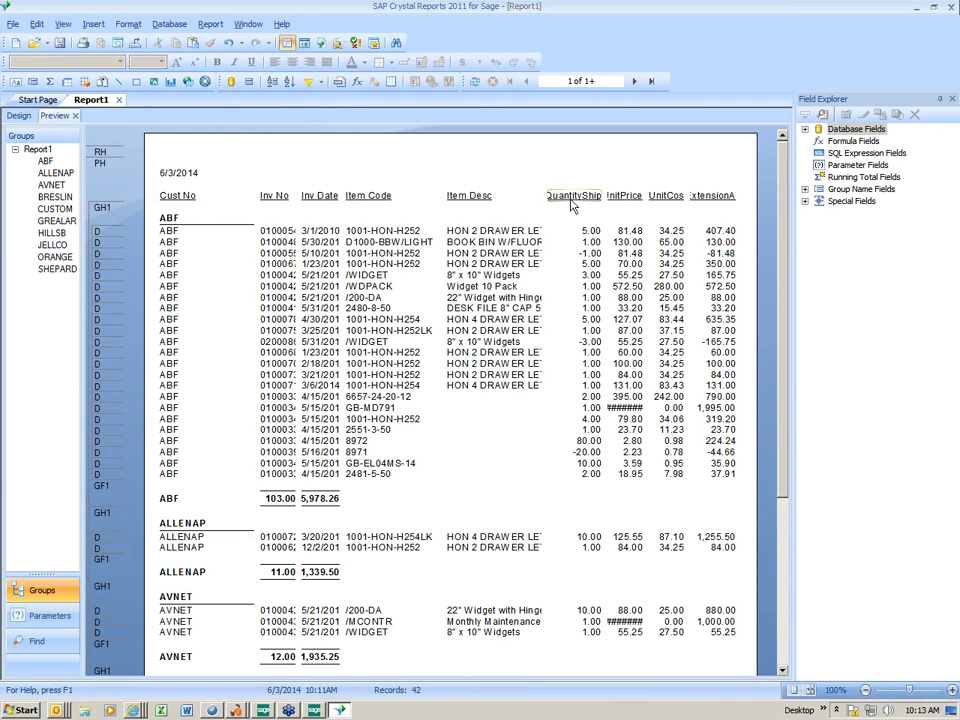
{"action": "right_click", "coordinate": [569, 202]}
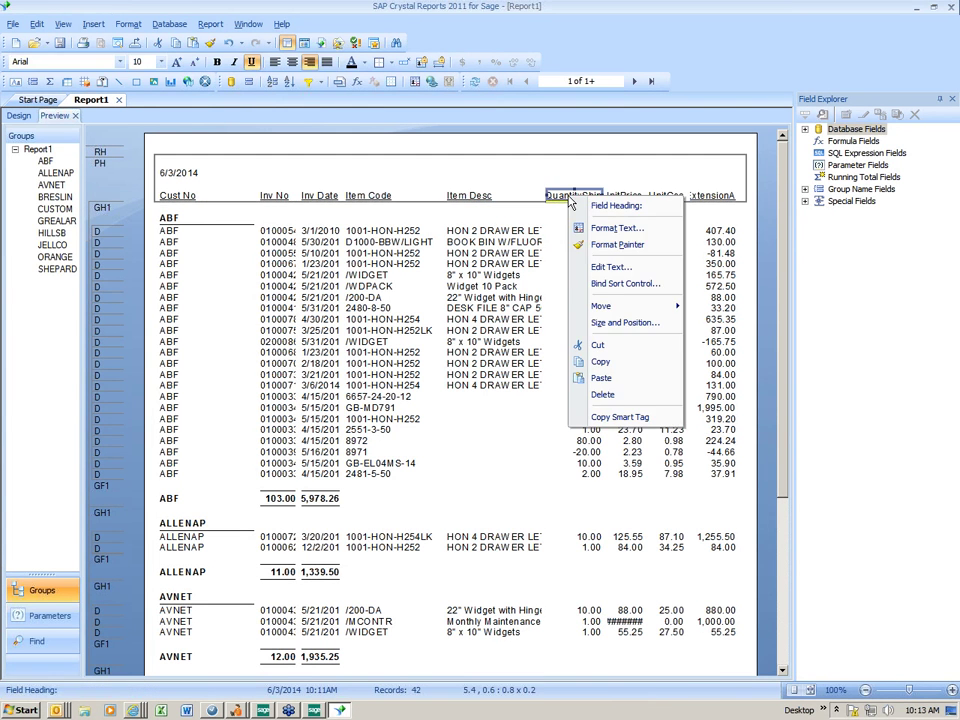
{"action": "left_click", "coordinate": [600, 267]}
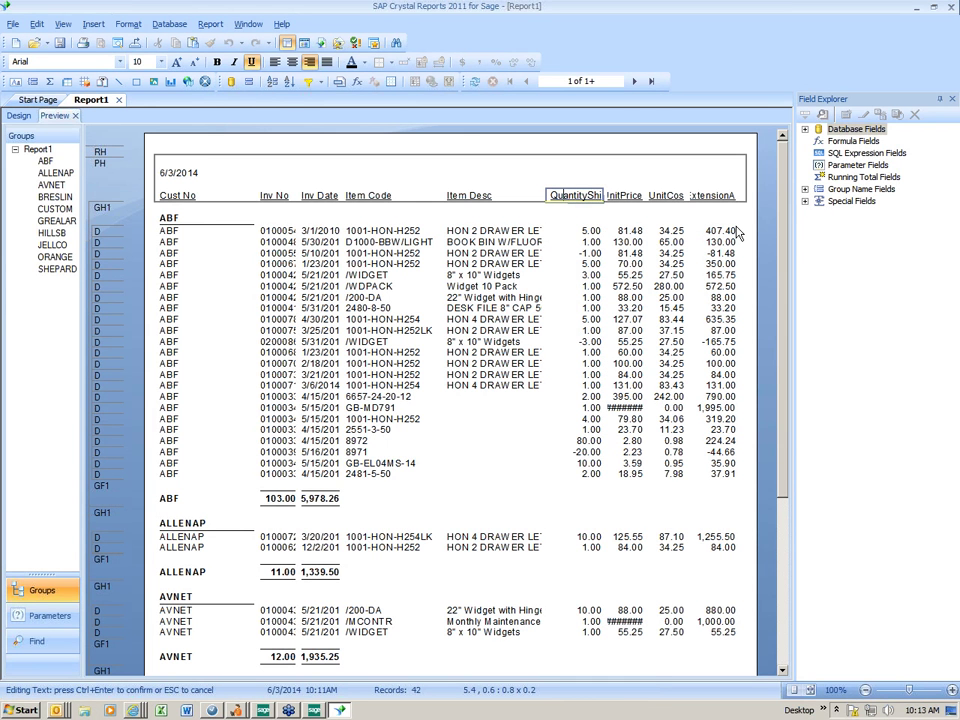
{"action": "key", "text": "BackSpace"}
{"action": "key", "text": "BackSpace"}
{"action": "key", "text": "BackSpace"}
{"action": "key", "text": "Delete"}
{"action": "key", "text": "Delete"}
{"action": "key", "text": "Delete"}
{"action": "key", "text": "Delete"}
{"action": "key", "text": "Delete"}
{"action": "key", "text": "Delete"}
{"action": "key", "text": "Delete"}
{"action": "left_click", "coordinate": [634, 171]}
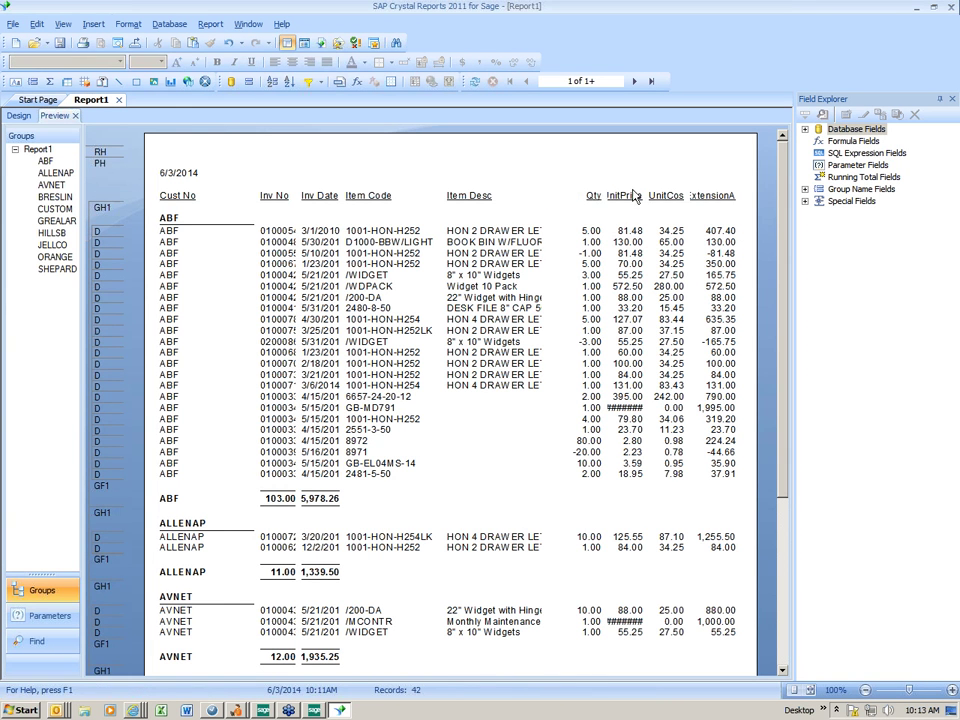
- Shorten the UnitPrice column heading in the page header to "Price"
{"action": "left_click", "coordinate": [625, 196]}
{"action": "right_click", "coordinate": [625, 196]}
{"action": "left_click", "coordinate": [712, 264]}
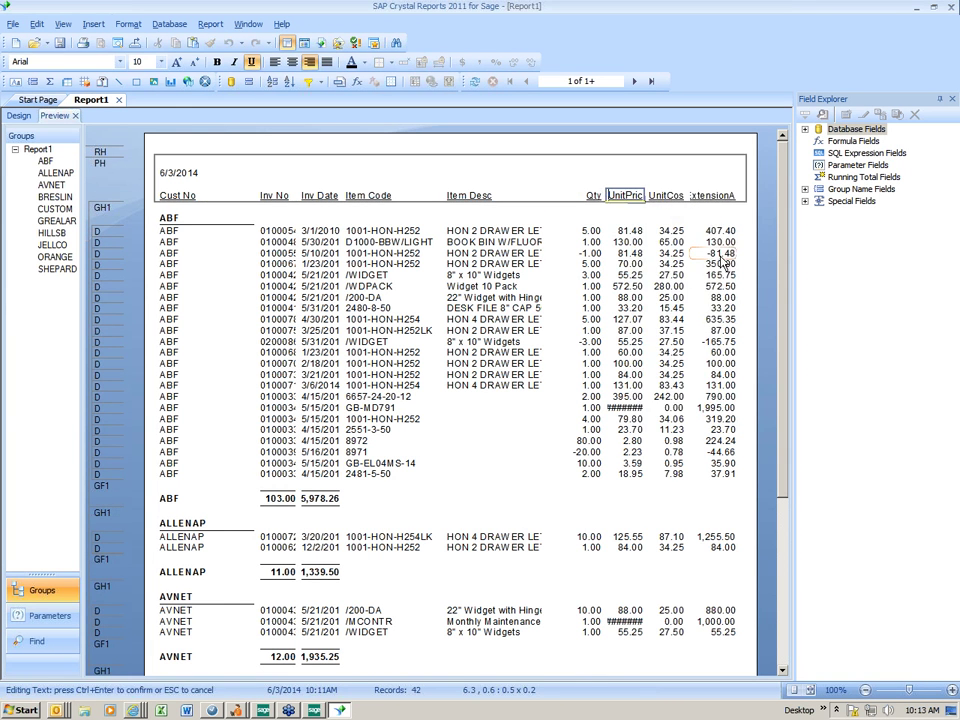
{"action": "key", "text": "Delete"}
{"action": "key", "text": "Delete"}
{"action": "key", "text": "Delete"}
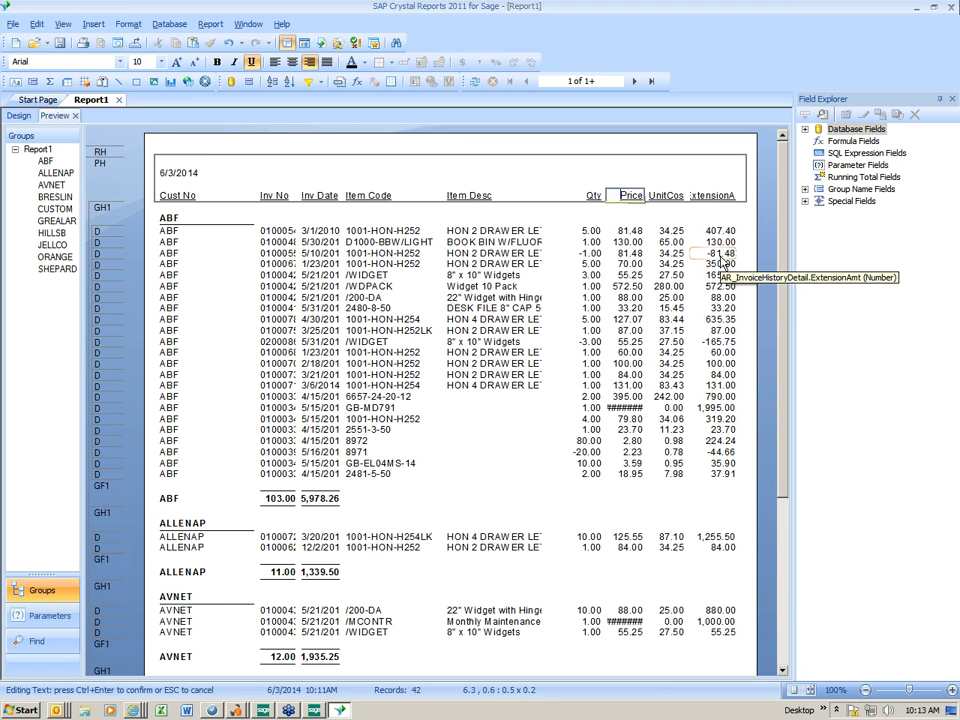
- Shorten the UnitCost column heading in the page header to "Cost"
{"action": "left_click", "coordinate": [665, 196]}
{"action": "right_click", "coordinate": [665, 197]}
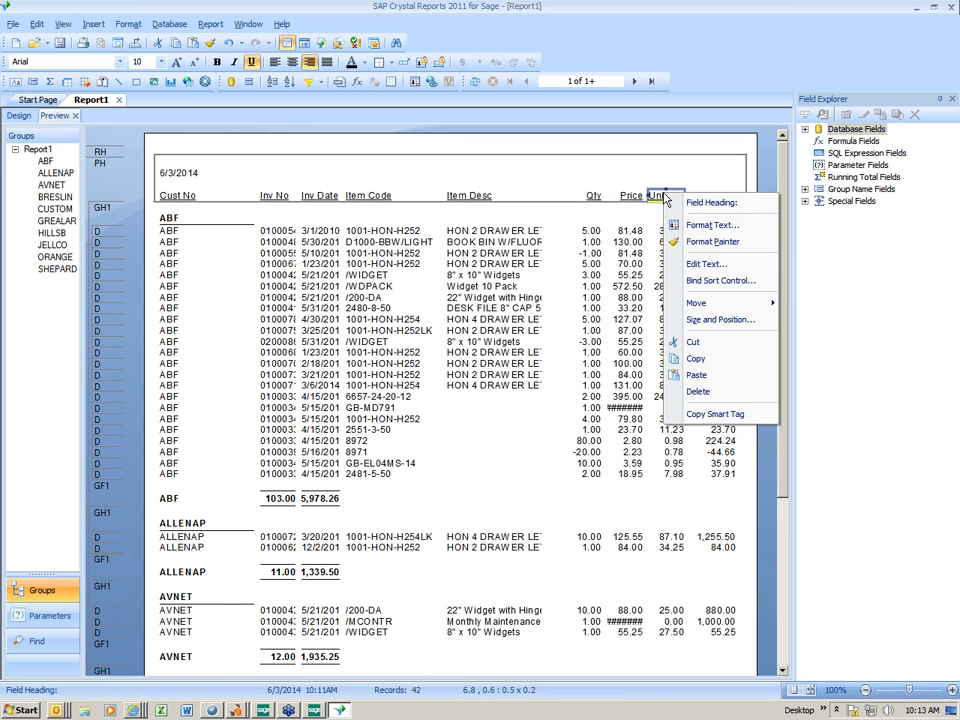
{"action": "left_click", "coordinate": [708, 263]}
{"action": "key", "text": "Delete"}
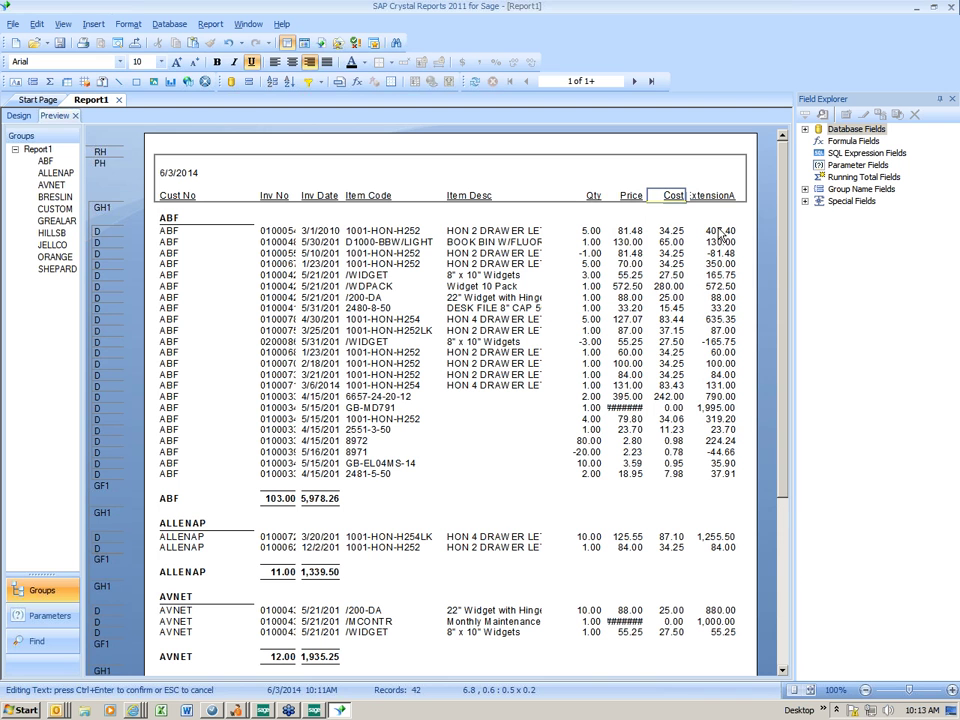
- Shorten the ExtensionAmt column heading in the page header to "Ext Amt"
{"action": "left_click", "coordinate": [712, 196]}
{"action": "right_click", "coordinate": [707, 198]}
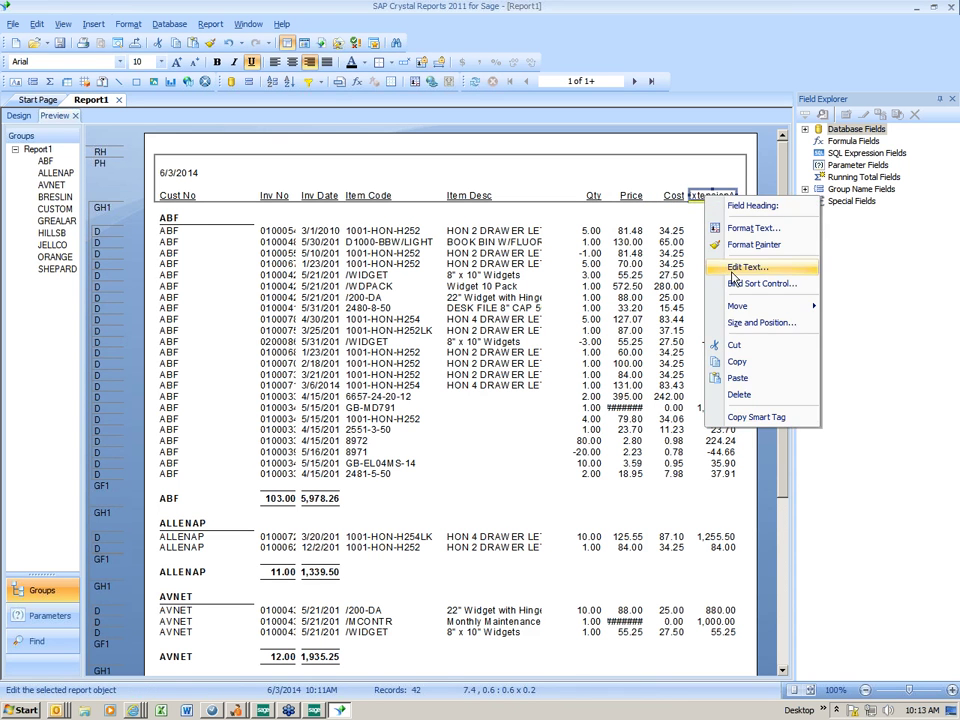
{"action": "left_click", "coordinate": [745, 266]}
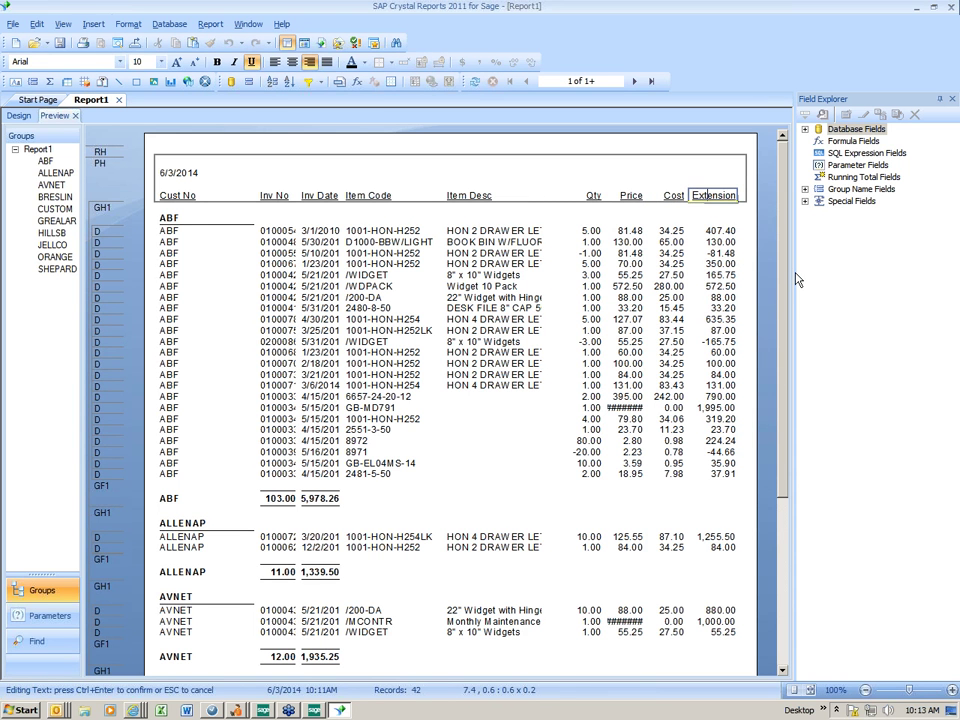
{"action": "key", "text": "BackSpace"}
{"action": "key", "text": "BackSpace"}
{"action": "key", "text": "BackSpace"}
{"action": "key", "text": "BackSpace"}
{"action": "key", "text": "BackSpace"}
{"action": "key", "text": "BackSpace"}
{"action": "type", "text": "Amt"}
{"action": "left_click", "coordinate": [568, 171]}
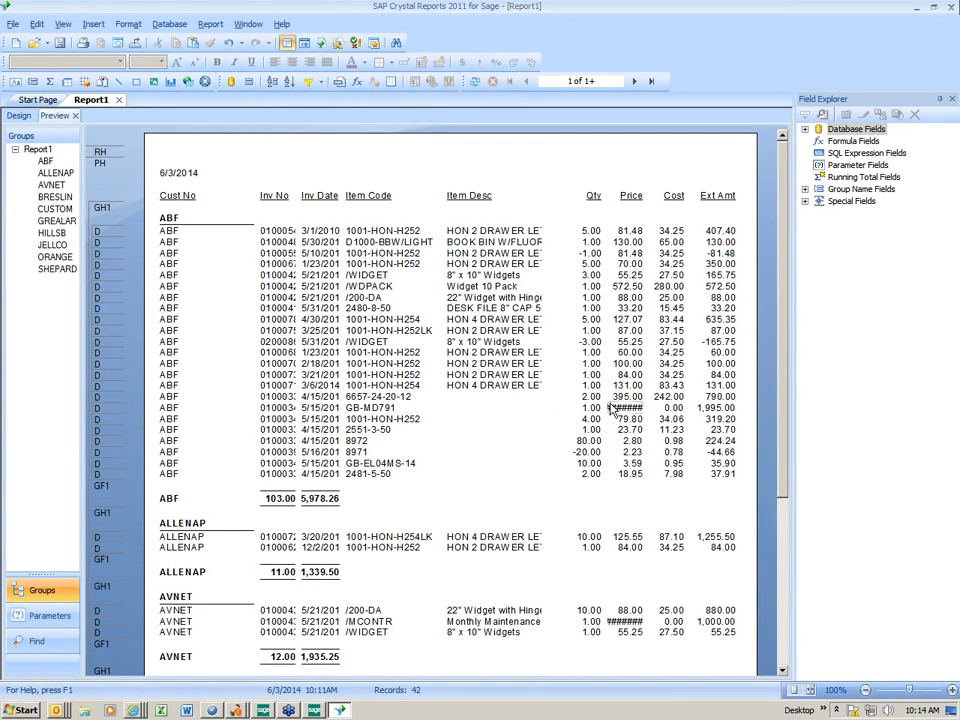
- Delete the CustomerNo field from the Details section, together with its Cust No heading, and preview the report
{"action": "left_click", "coordinate": [18, 115]}
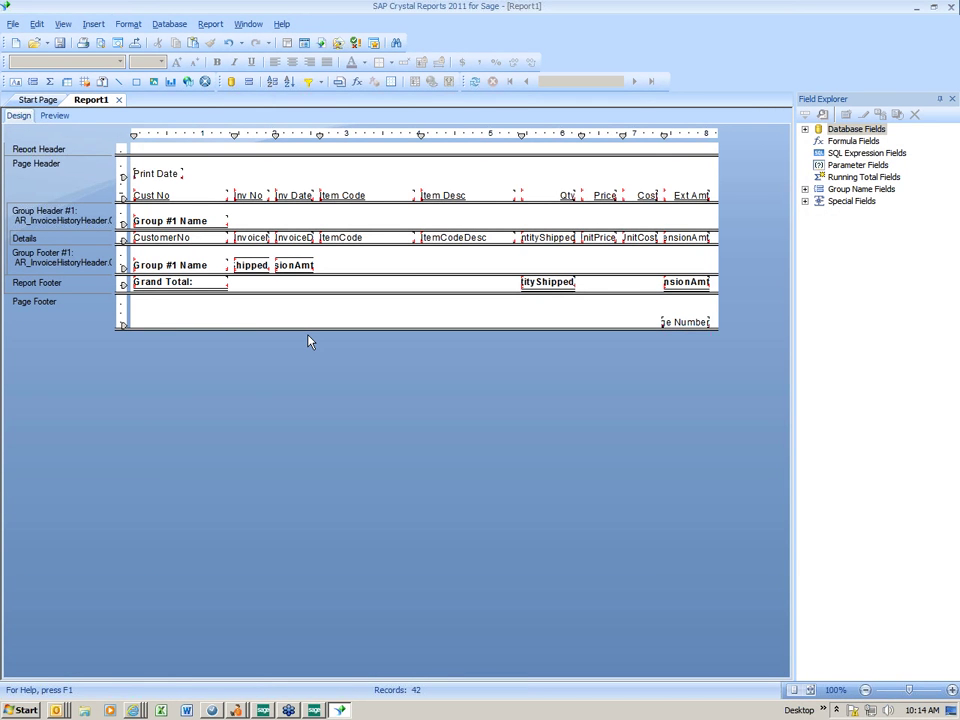
{"action": "left_click", "coordinate": [52, 115]}
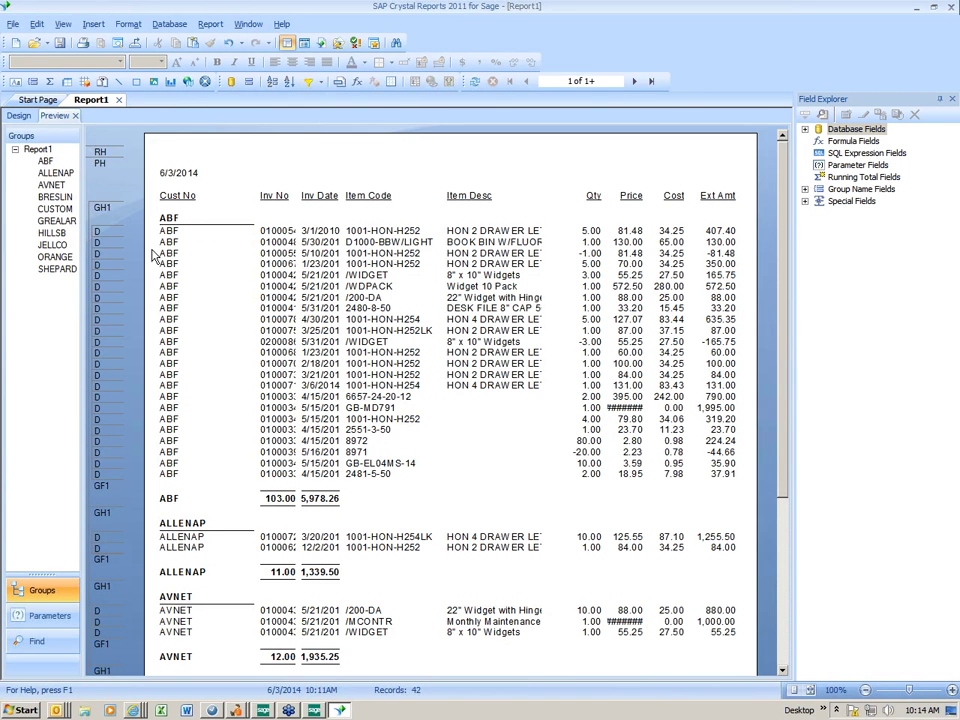
{"action": "left_click", "coordinate": [17, 116]}
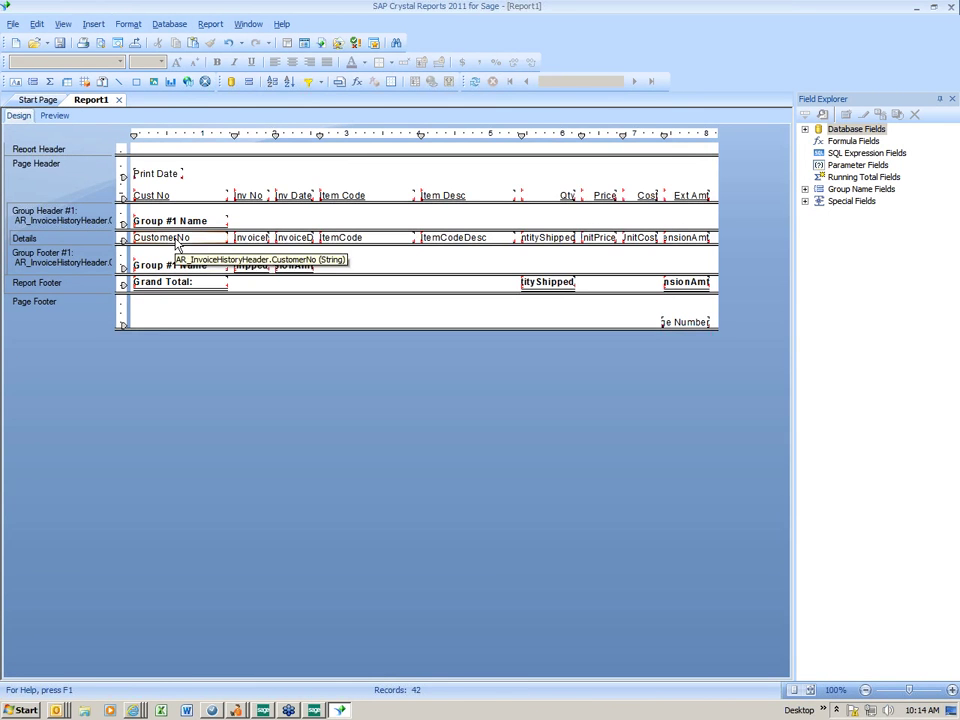
{"action": "left_click", "coordinate": [200, 238]}
{"action": "key", "text": "Delete"}
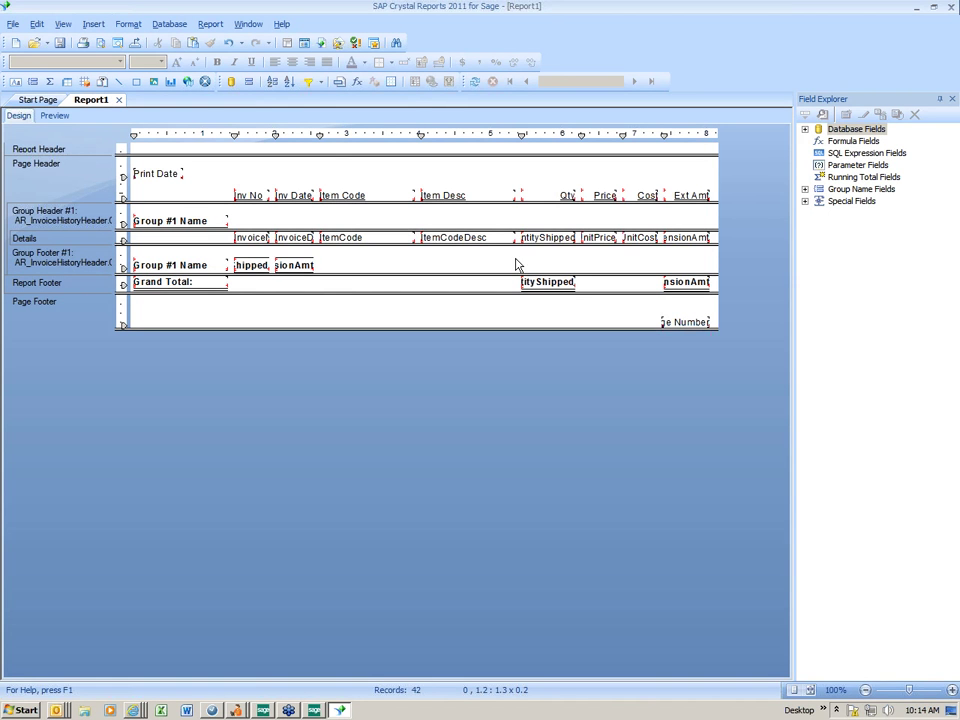
{"action": "left_click", "coordinate": [54, 115]}
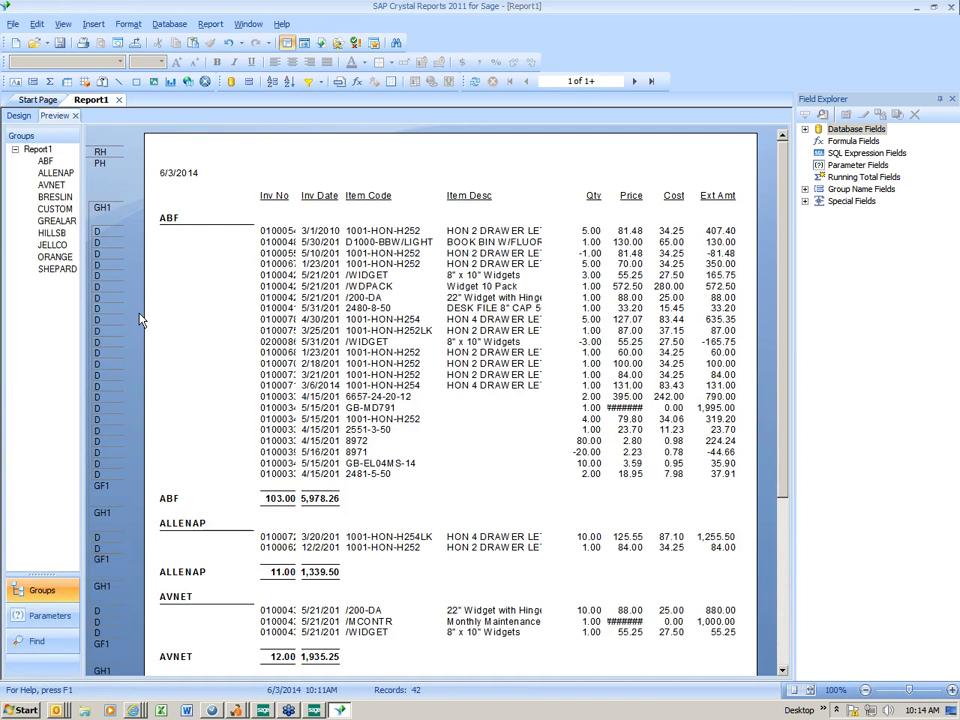
- Shift the InvoiceNo, InvoiceDate, ItemCode and ItemCodeDesc detail fields together to the left, placing InvoiceNo at about 0.5 in
{"action": "left_click", "coordinate": [18, 115]}
{"action": "left_click", "coordinate": [251, 239]}
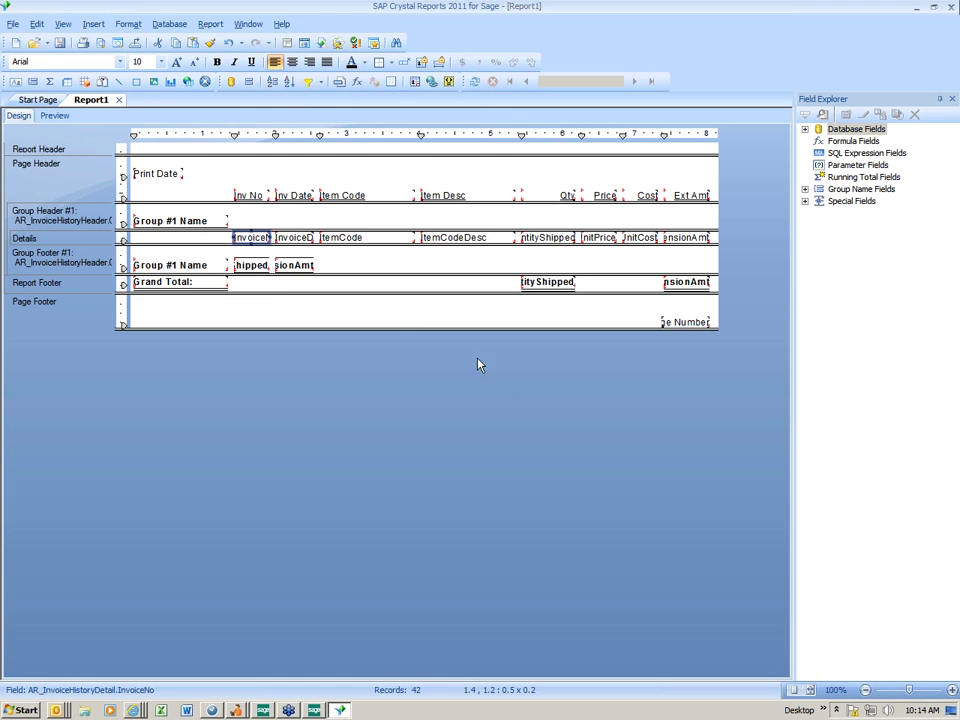
{"action": "left_click", "coordinate": [295, 246], "text": "ctrl"}
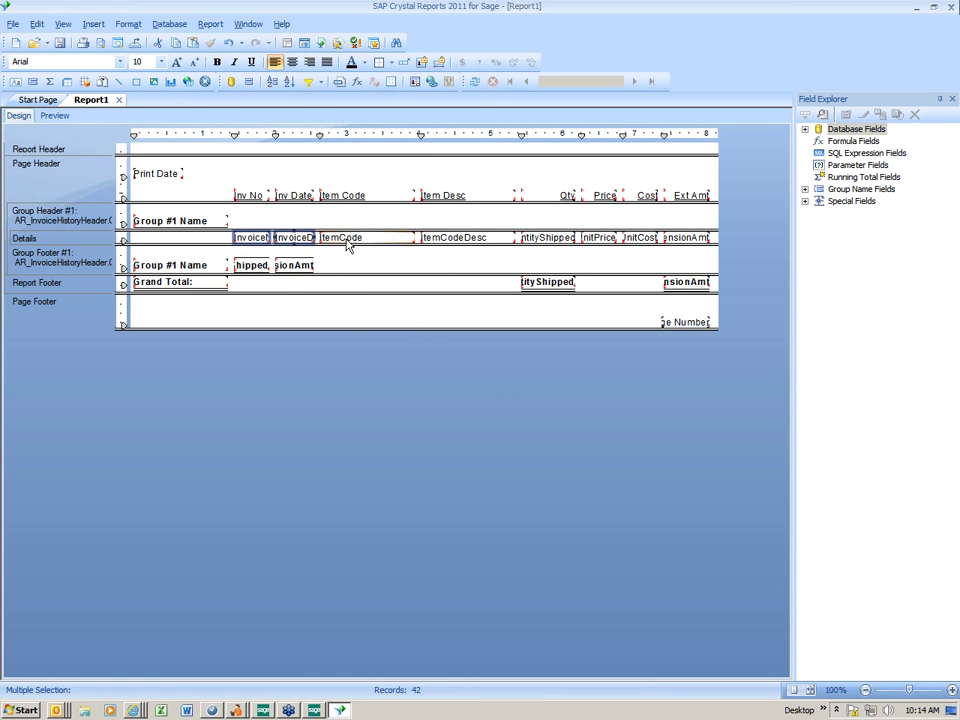
{"action": "left_click", "coordinate": [347, 244], "text": "ctrl"}
{"action": "left_click", "coordinate": [455, 238], "text": "ctrl"}
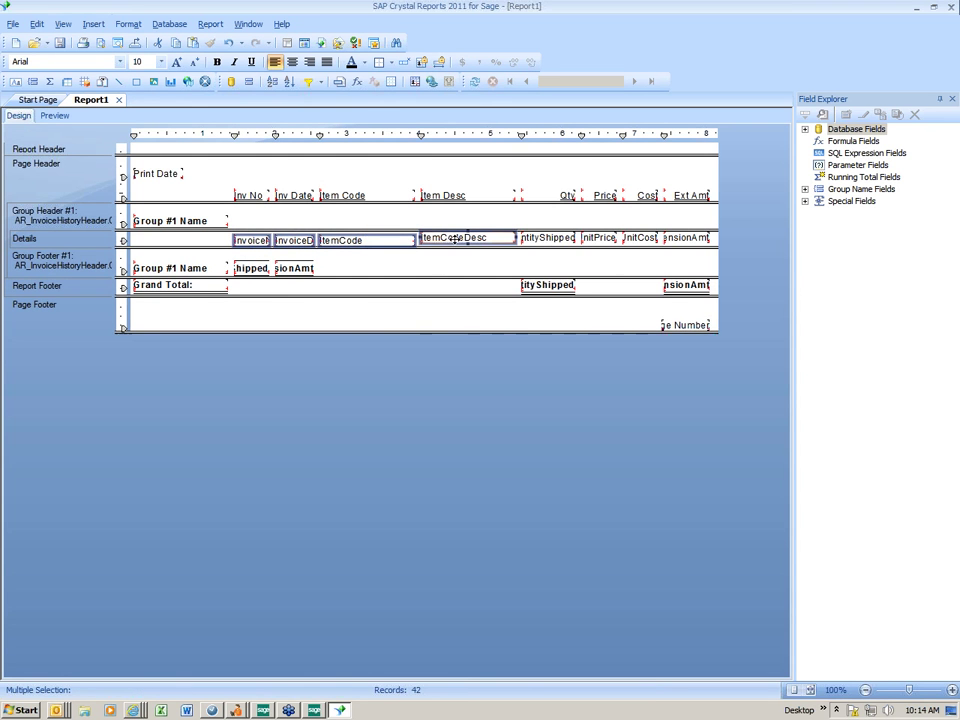
{"action": "left_click", "coordinate": [229, 43]}
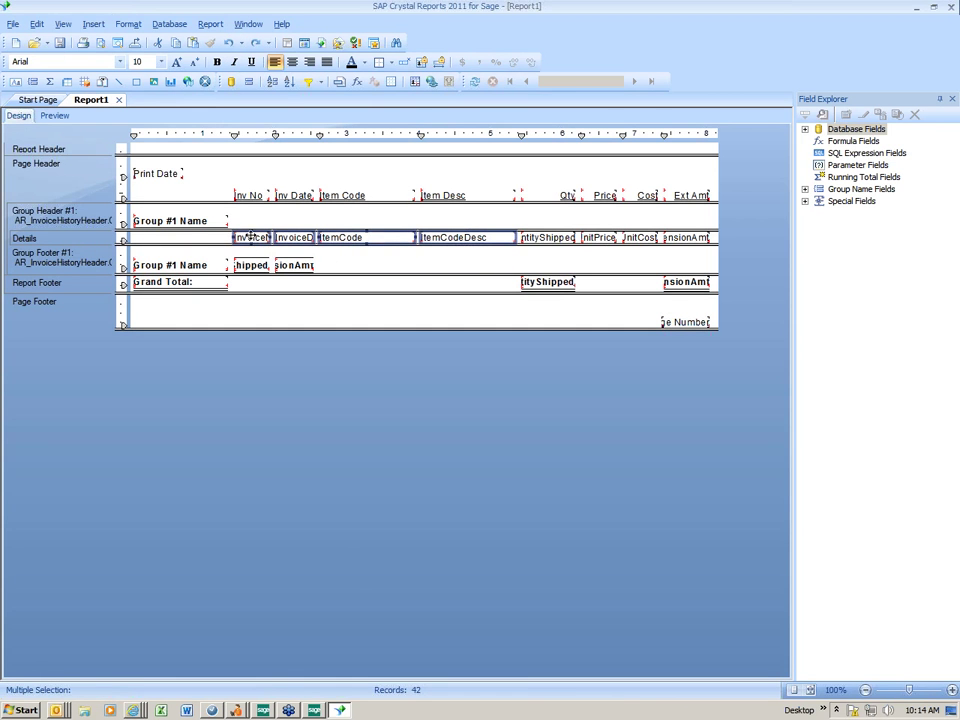
{"action": "left_click_drag", "start_coordinate": [250, 238], "coordinate": [185, 238]}
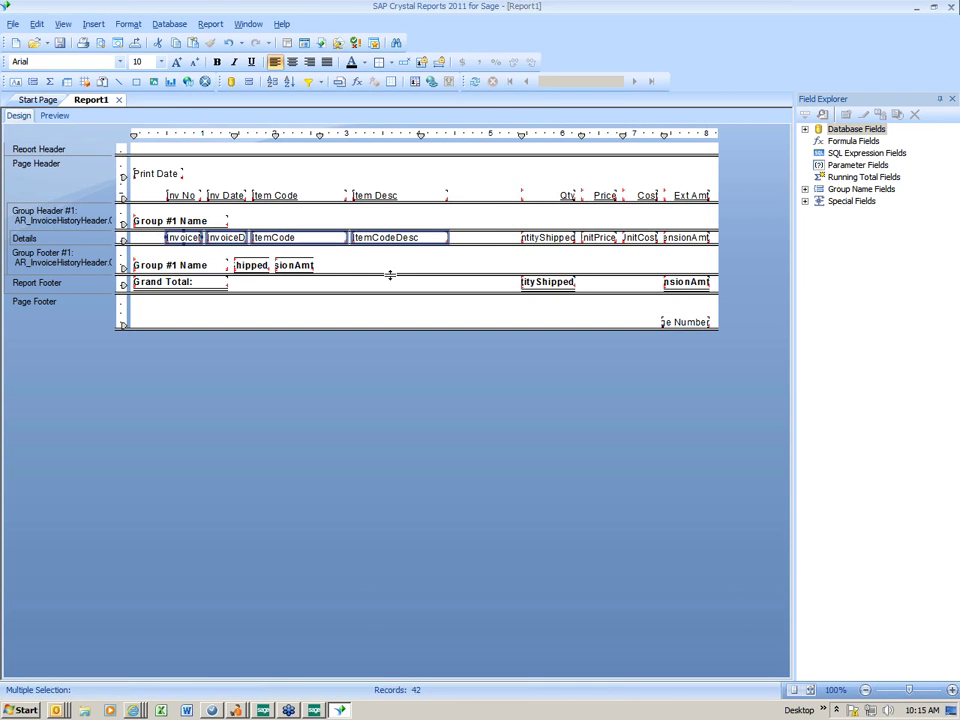
{"action": "left_click", "coordinate": [348, 249]}
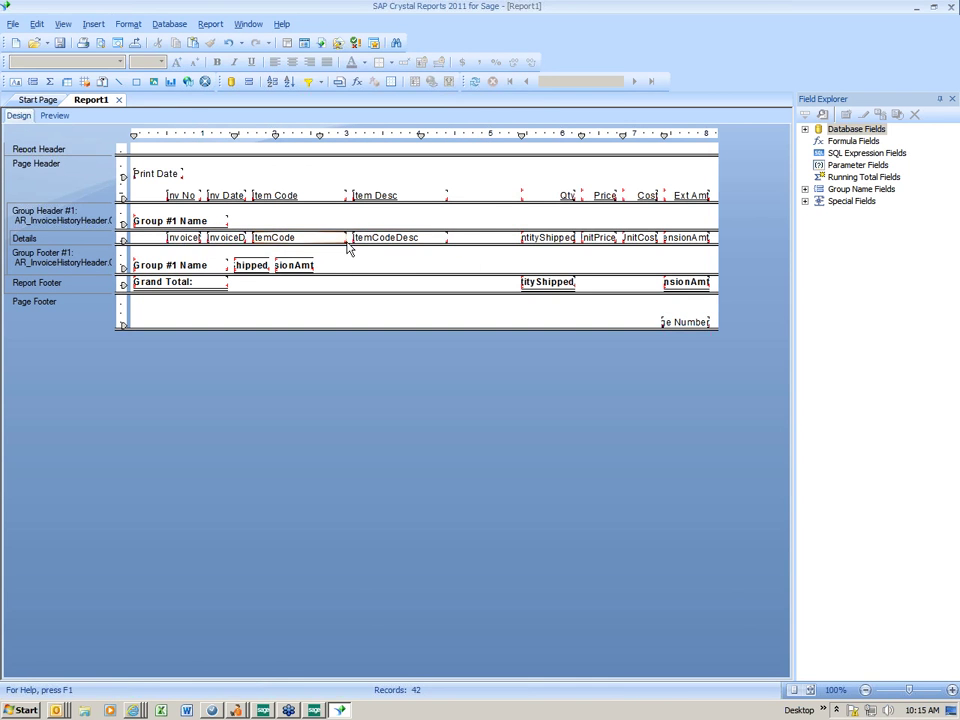
{"action": "left_click", "coordinate": [185, 238]}
{"action": "left_click", "coordinate": [219, 238], "text": "ctrl"}
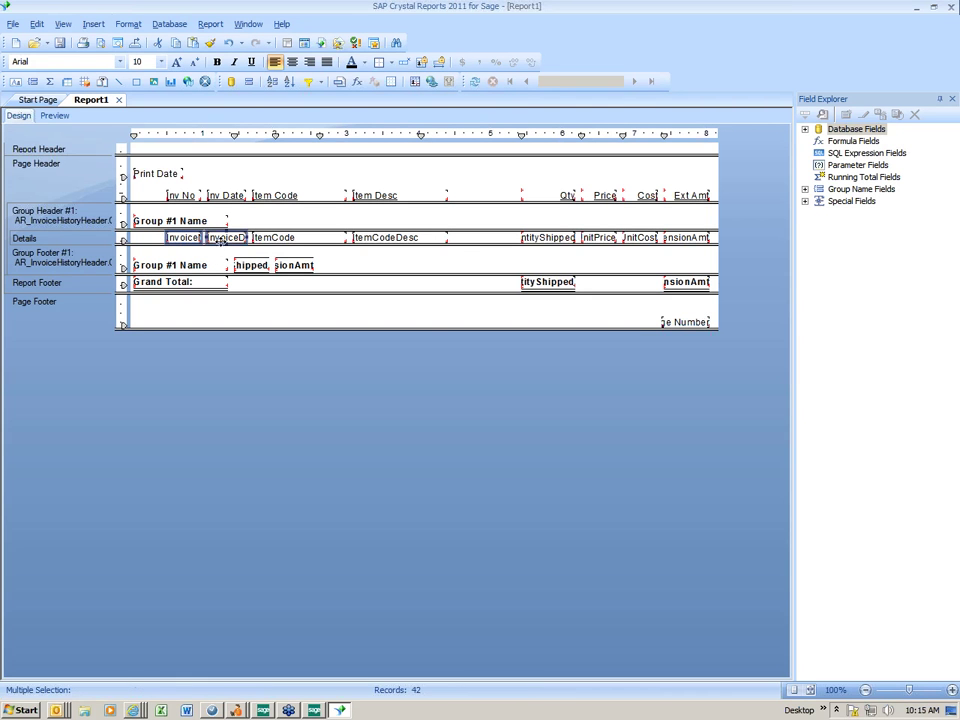
{"action": "left_click", "coordinate": [279, 239], "text": "ctrl"}
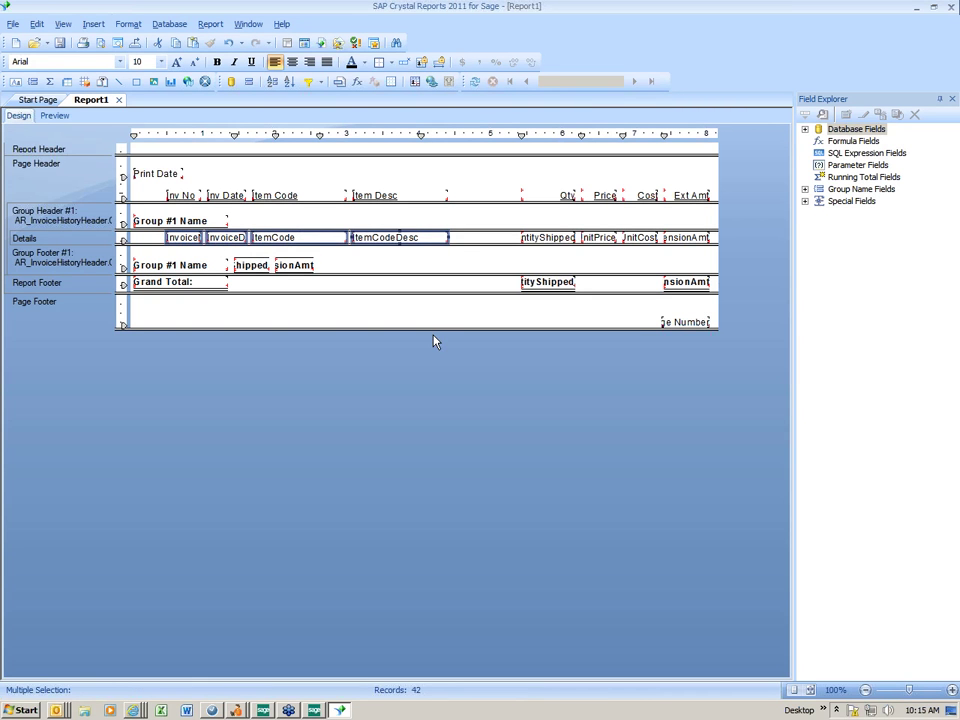
{"action": "left_click", "coordinate": [476, 246]}
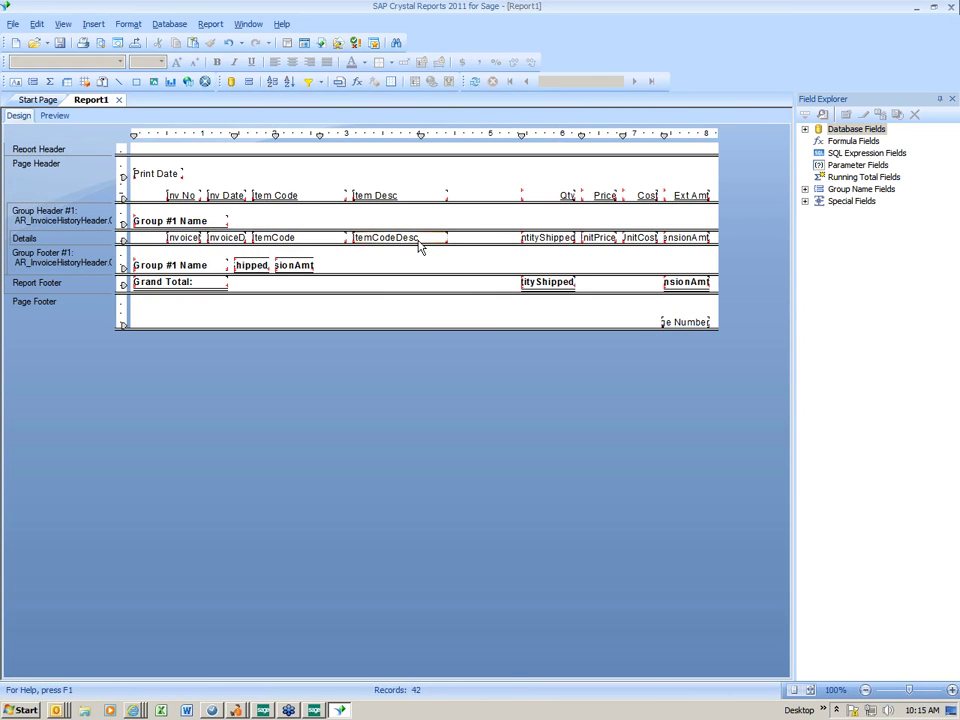
- Widen the ItemCodeDesc detail field to about 2.2 in and nudge the InvoiceNo field left to about 0.4 in
{"action": "left_click", "coordinate": [440, 237]}
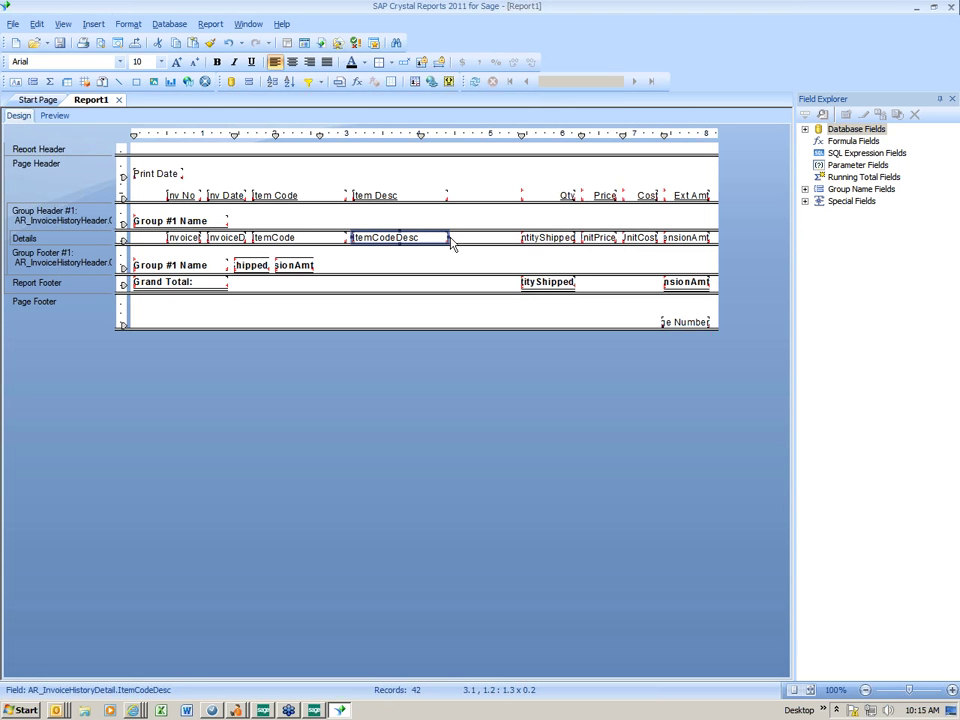
{"action": "left_click_drag", "start_coordinate": [445, 237], "coordinate": [508, 237]}
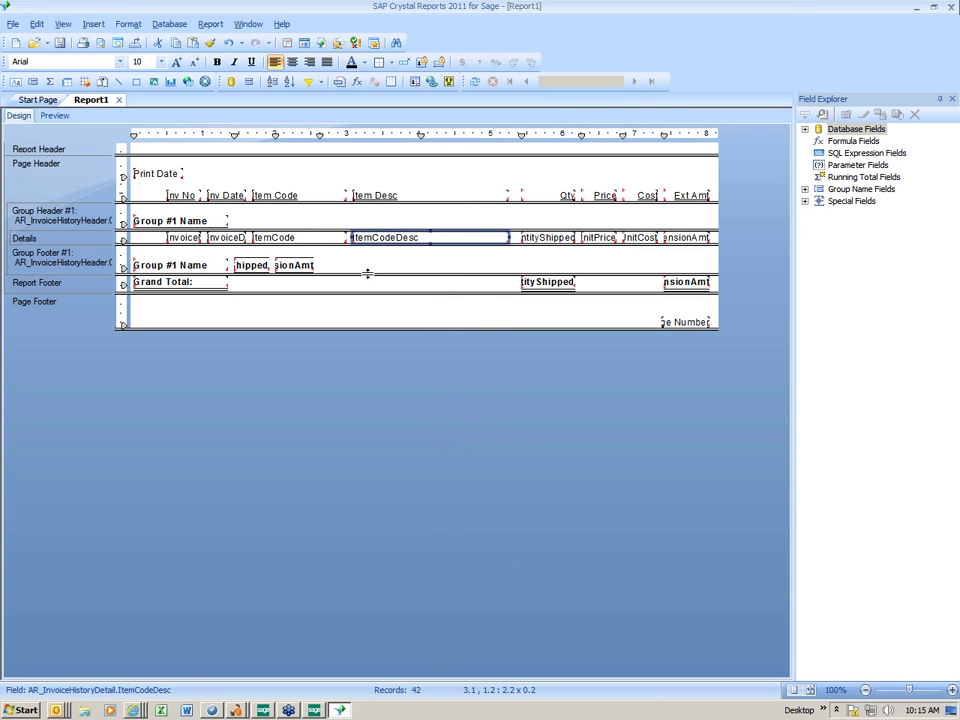
{"action": "left_click", "coordinate": [181, 237]}
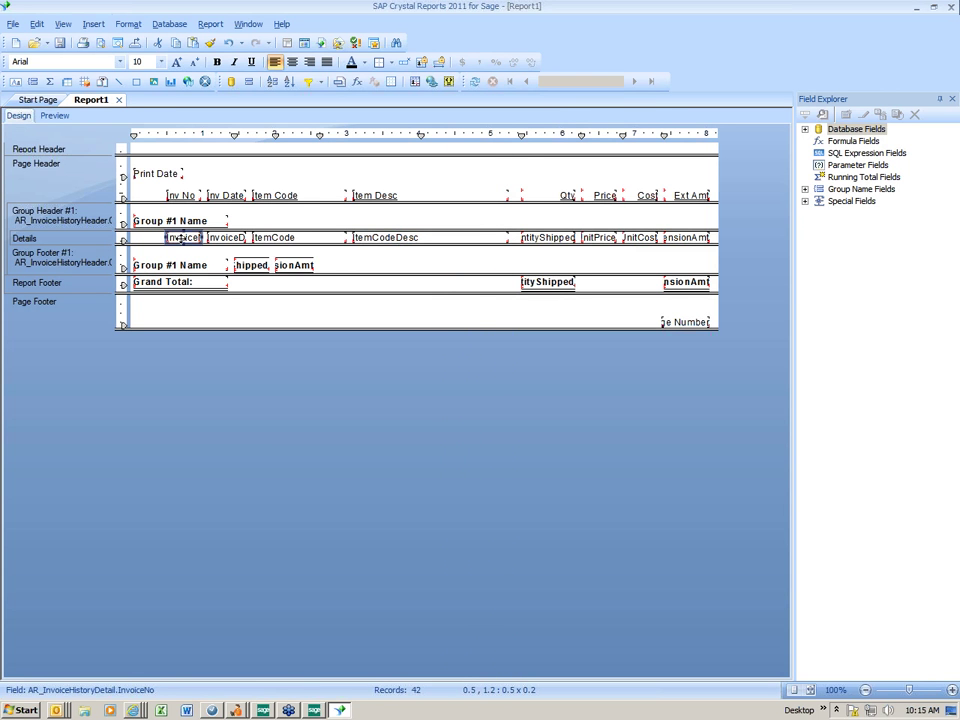
{"action": "mouse_move", "coordinate": [181, 237]}
{"action": "left_mouse_down"}
{"action": "mouse_move", "coordinate": [184, 250]}
{"action": "mouse_move", "coordinate": [171, 246]}
{"action": "left_mouse_up"}
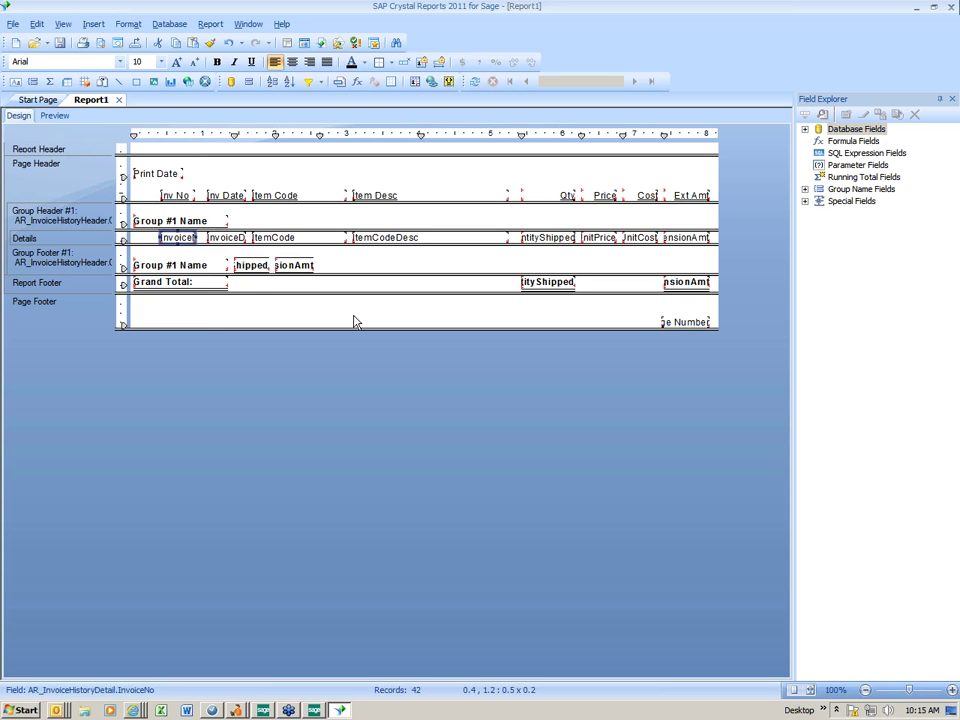
- Shift the InvoiceDate detail field left to about 1.0 in, widen it to about 0.7 in, and preview the report
{"action": "left_click", "coordinate": [226, 238]}
{"action": "left_click_drag", "start_coordinate": [226, 240], "coordinate": [252, 237]}
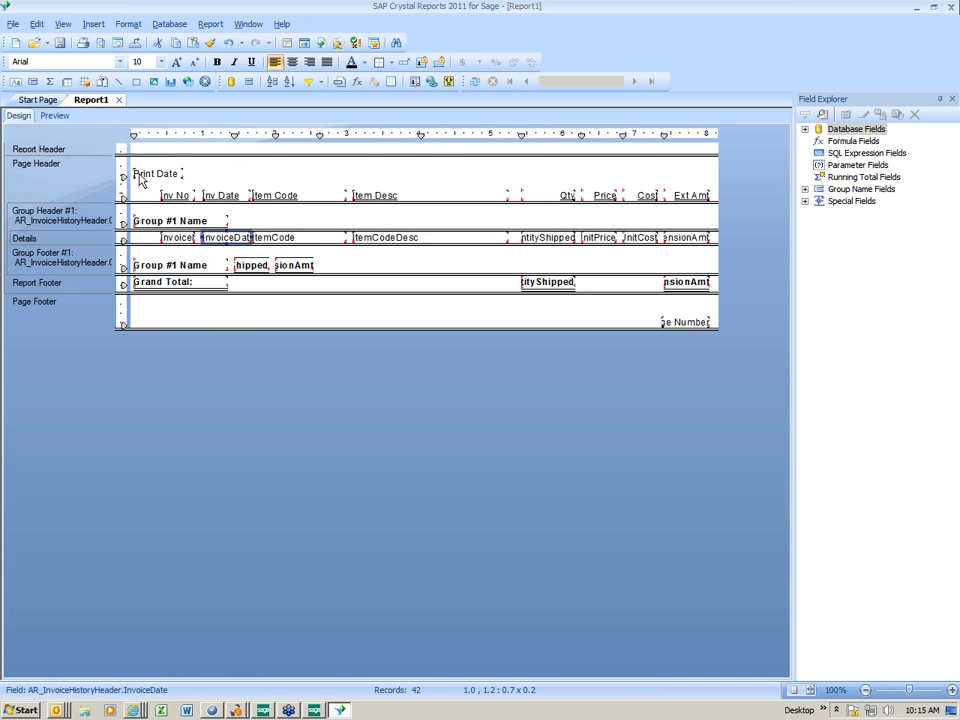
{"action": "left_click", "coordinate": [55, 115]}
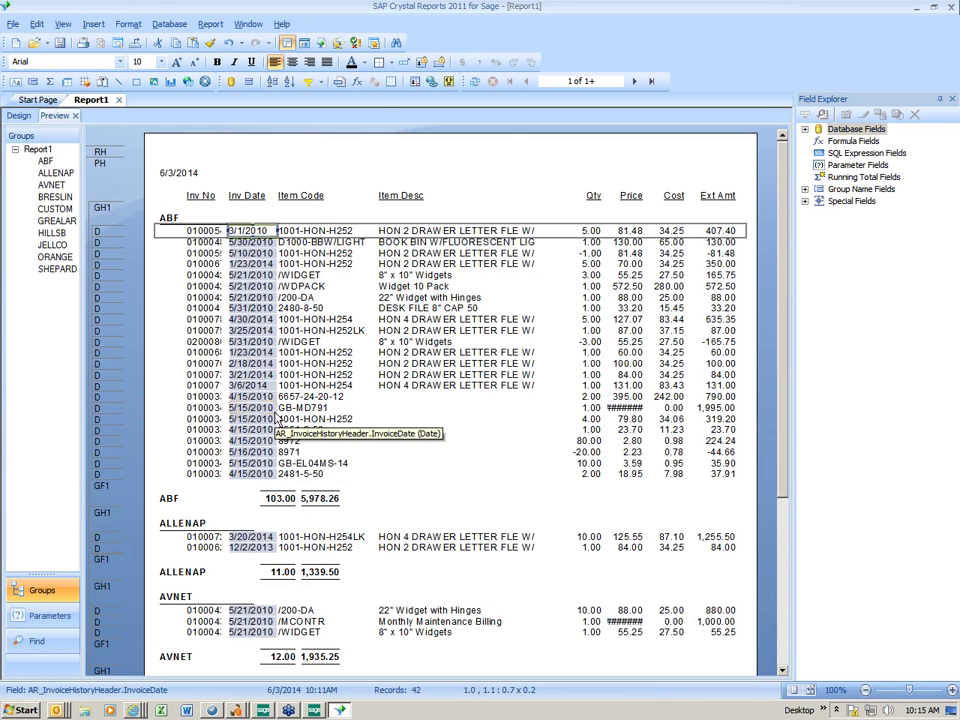
- Widen the InvoiceNo field leftward to about 0.6 in and check the result in the design and preview views
{"action": "left_click", "coordinate": [19, 116]}
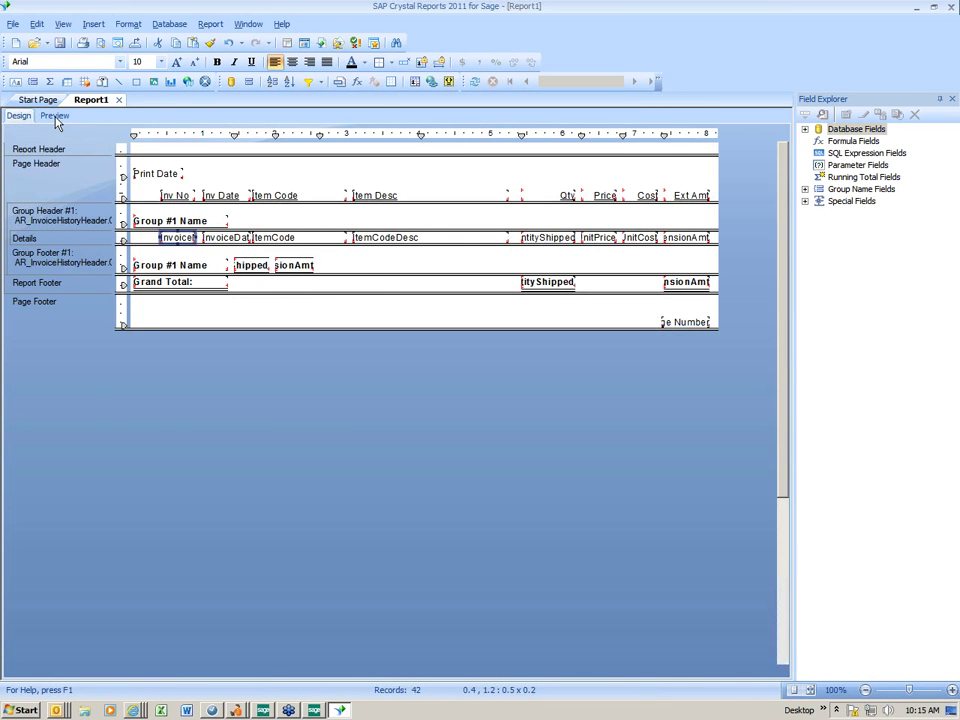
{"action": "left_click", "coordinate": [55, 116]}
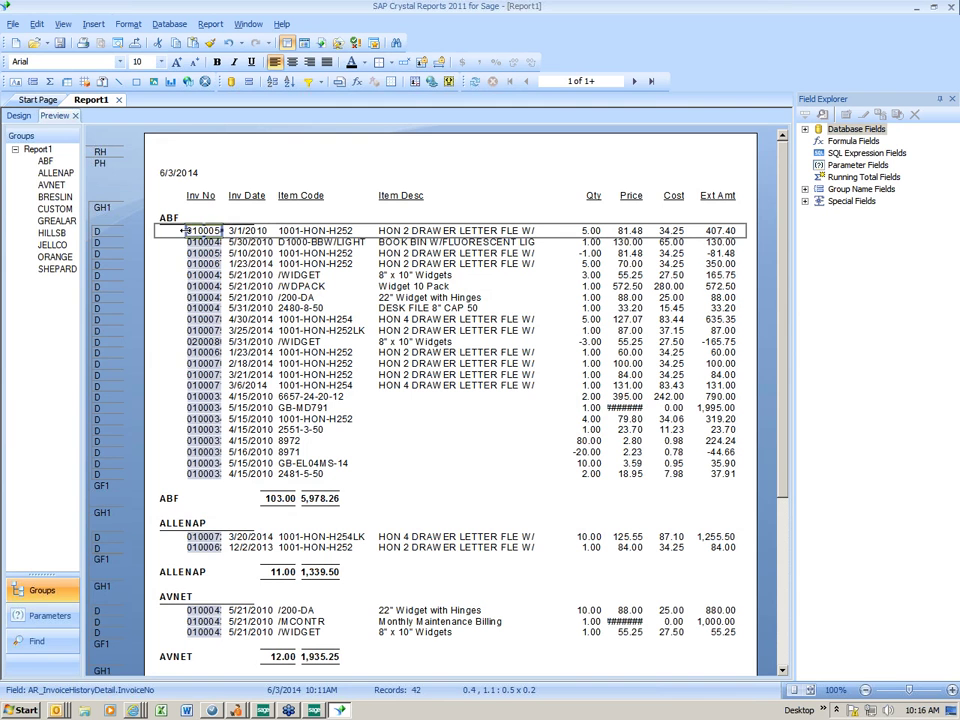
{"action": "left_click_drag", "start_coordinate": [188, 232], "coordinate": [174, 232]}
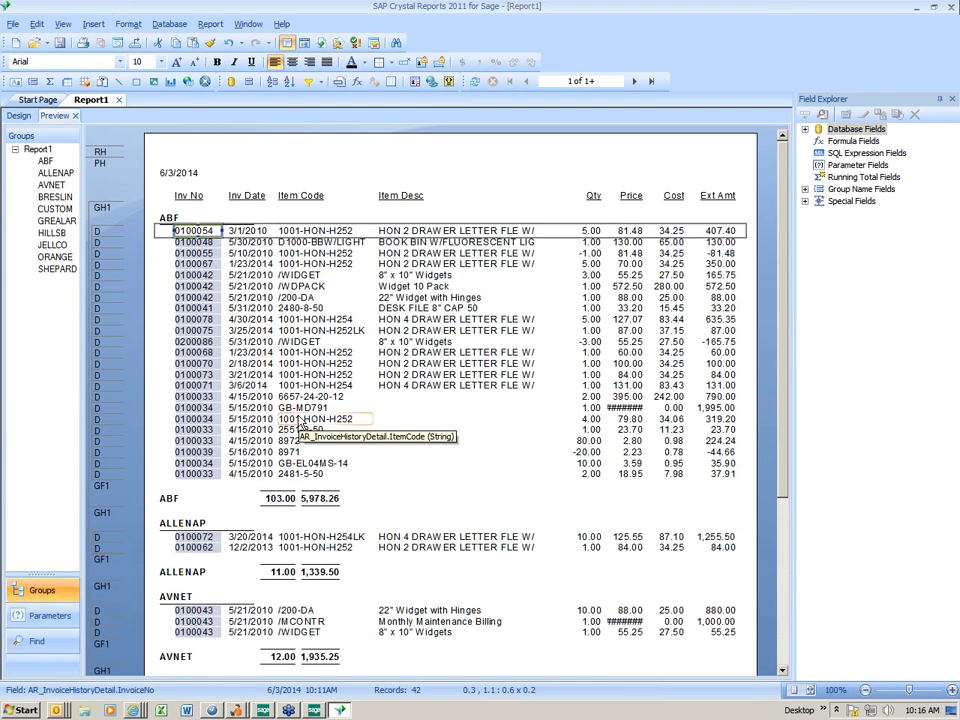
{"action": "left_click", "coordinate": [20, 116]}
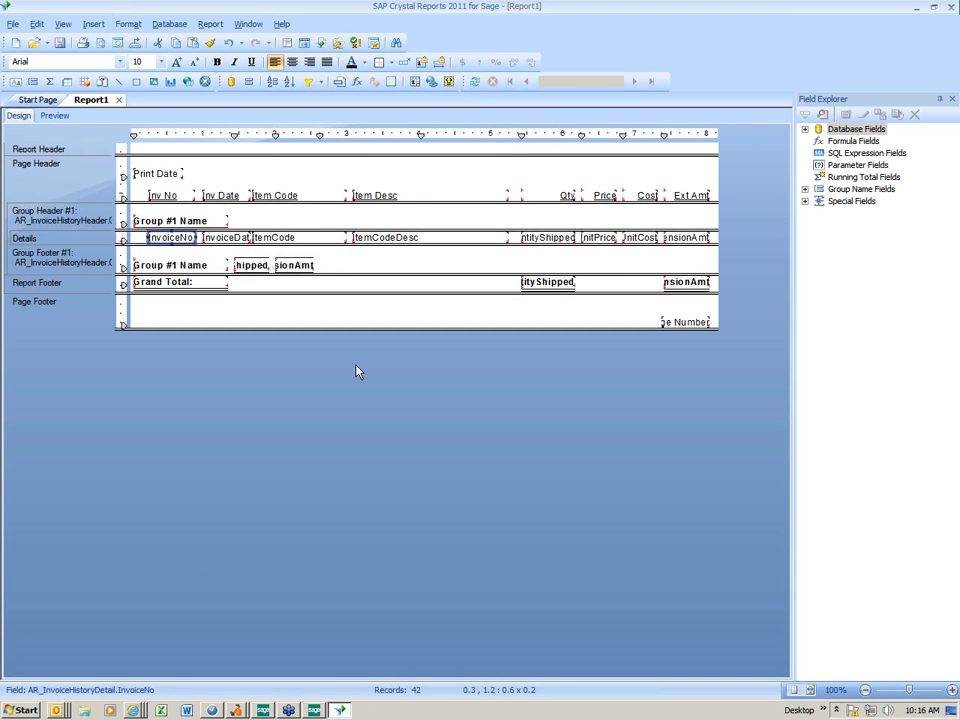
{"action": "left_click", "coordinate": [54, 116]}
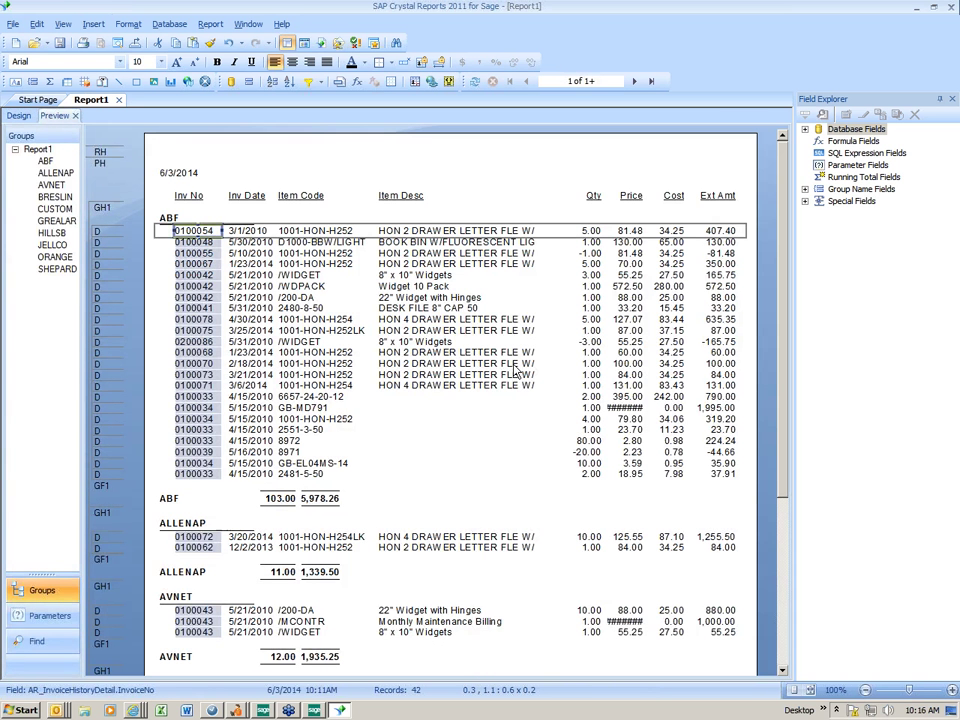
- Move the Qty column left to about 5.3 in and widen the Price column leftward to about 0.6 in
{"action": "left_click", "coordinate": [621, 408]}
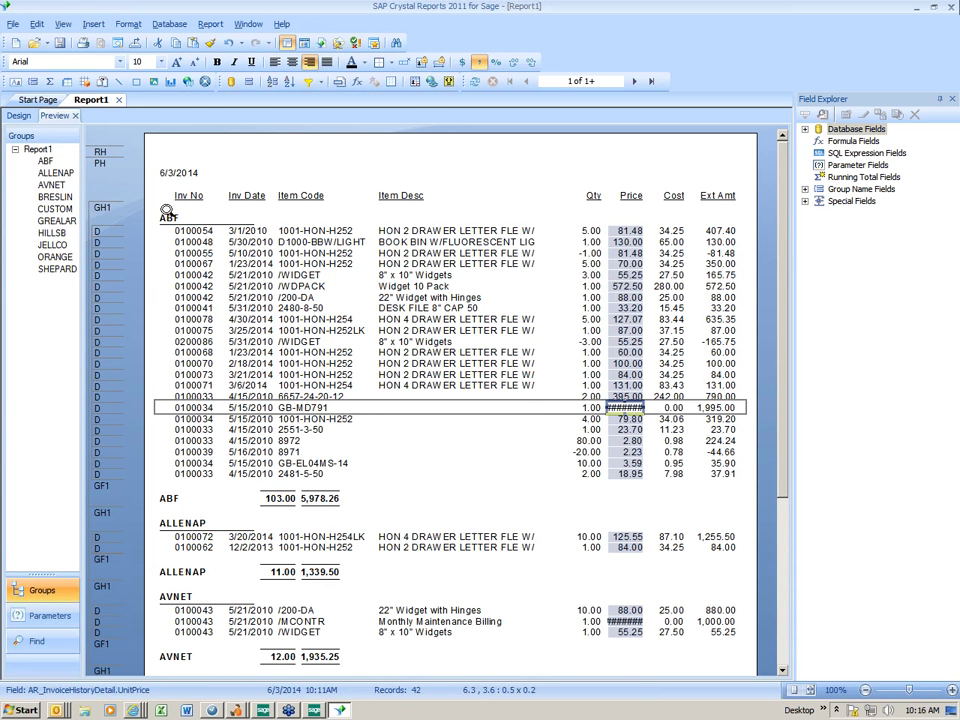
{"action": "left_click", "coordinate": [575, 231]}
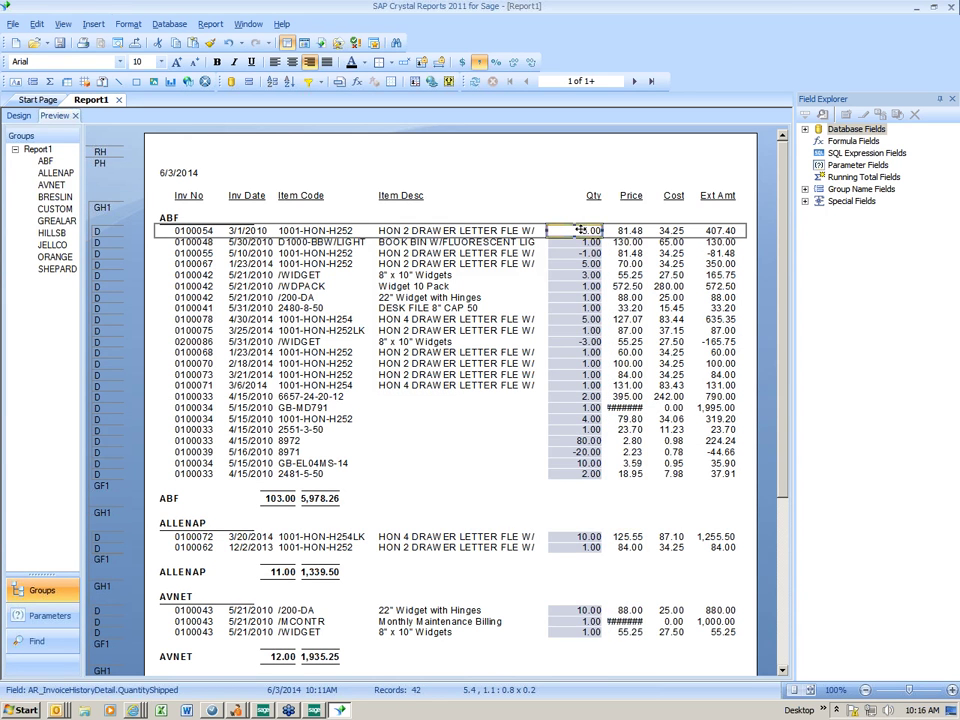
{"action": "left_click_drag", "start_coordinate": [572, 233], "coordinate": [560, 233]}
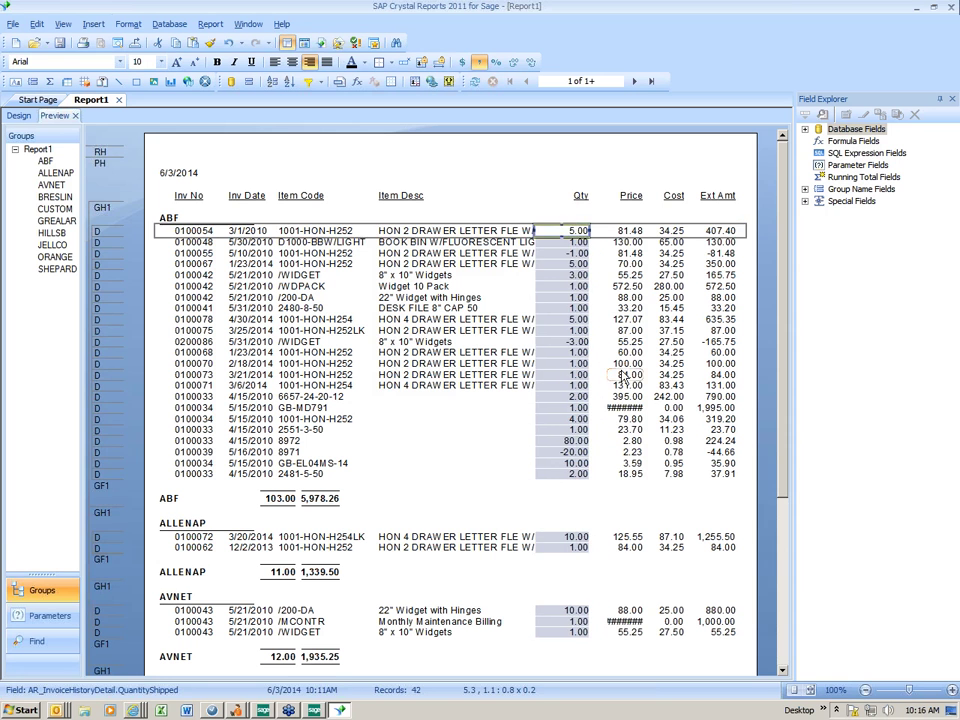
{"action": "left_click", "coordinate": [612, 408]}
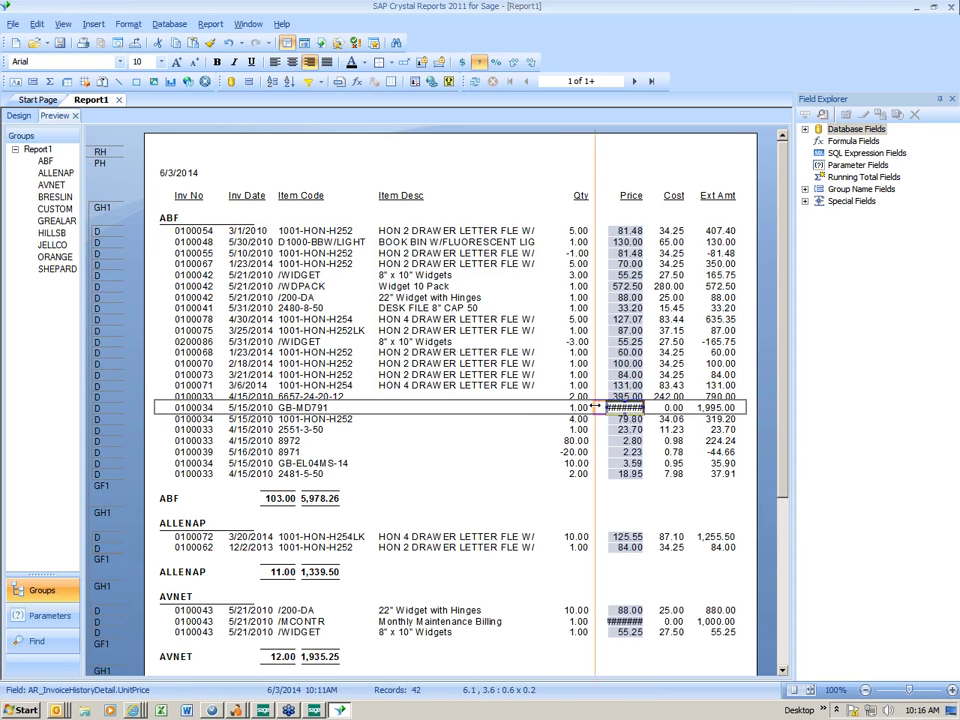
{"action": "left_click", "coordinate": [478, 455]}
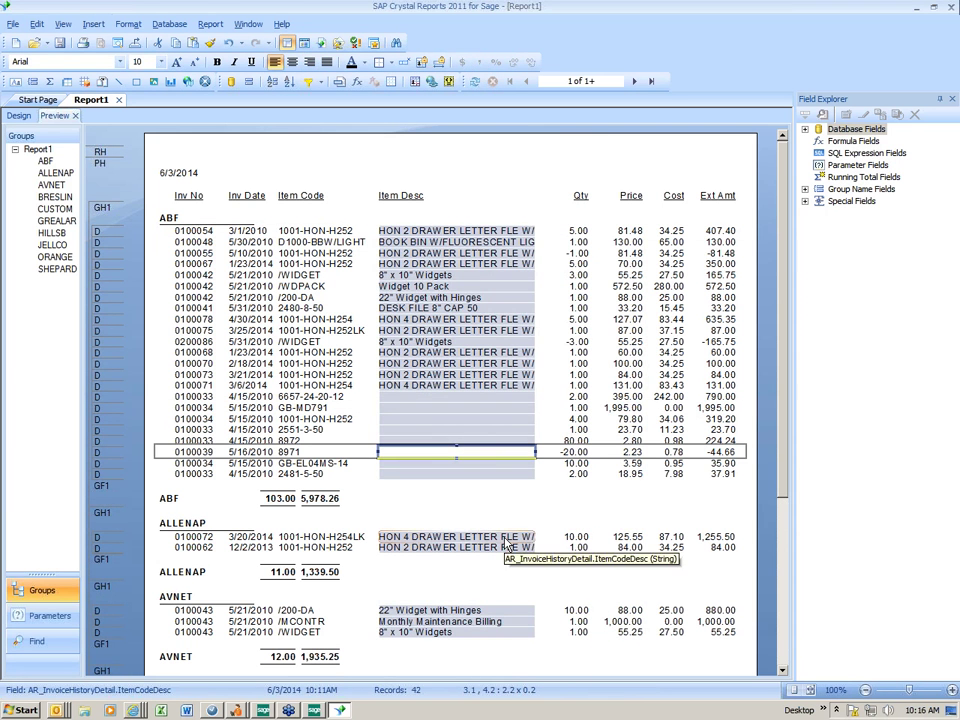
{"action": "left_click", "coordinate": [278, 165]}
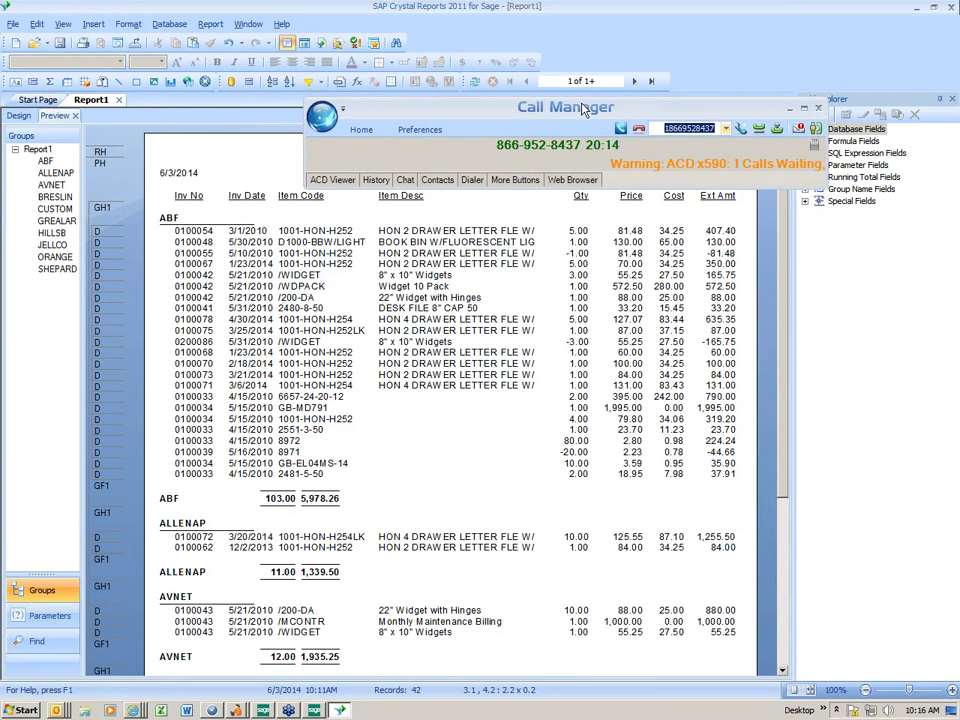
{"action": "left_click_drag", "start_coordinate": [808, 128], "coordinate": [690, 203]}
{"action": "left_click", "coordinate": [692, 203]}
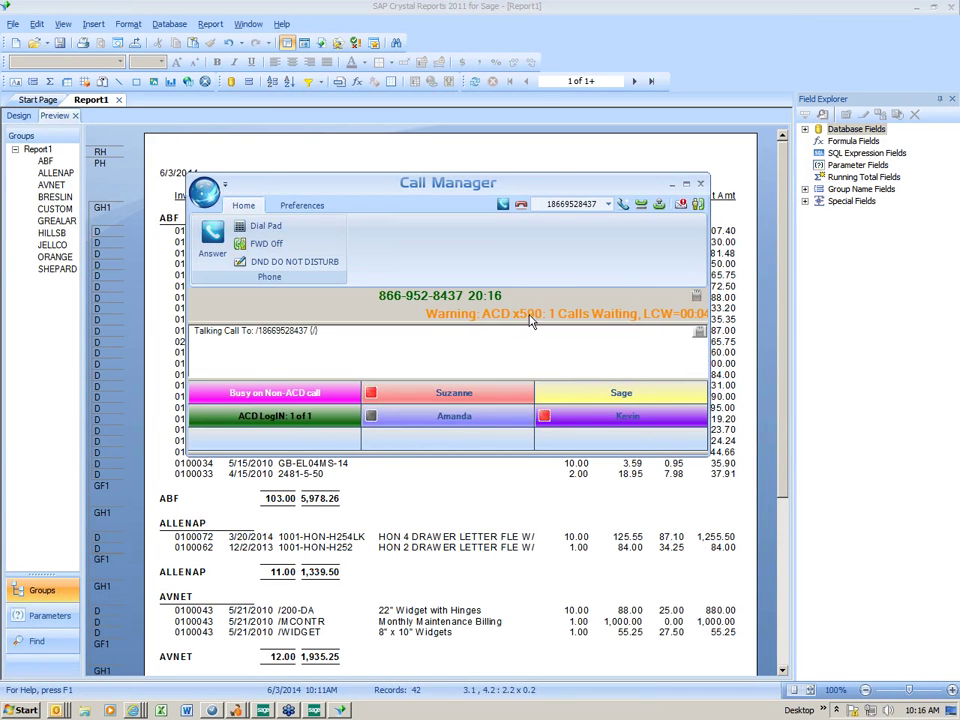
- Close the Call Manager window covering the report preview
{"action": "left_click", "coordinate": [700, 183]}
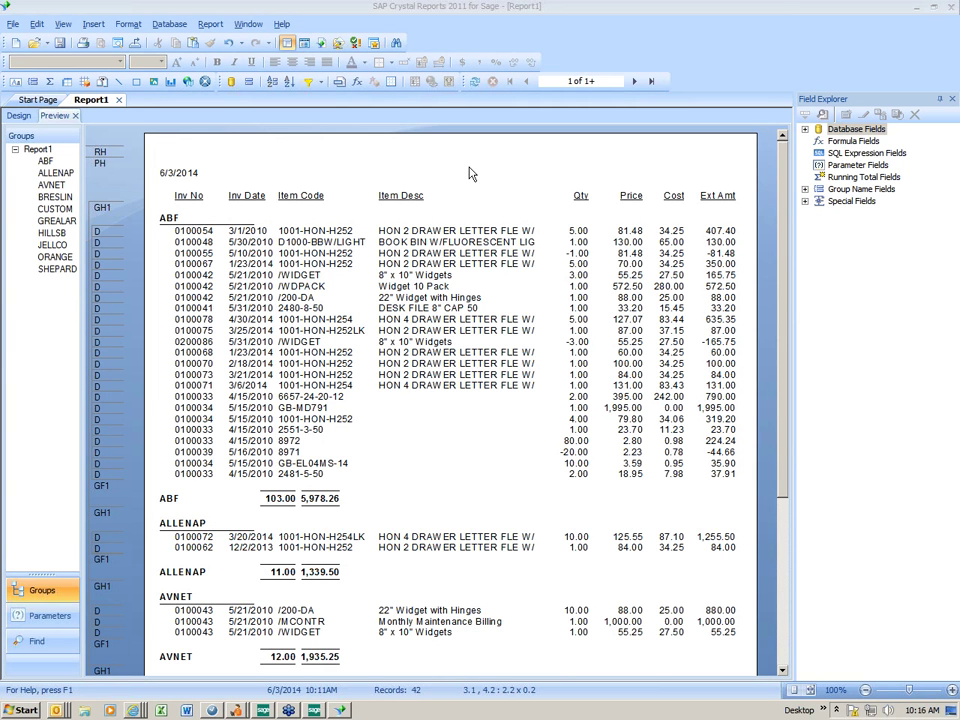
{"action": "left_click", "coordinate": [280, 499]}
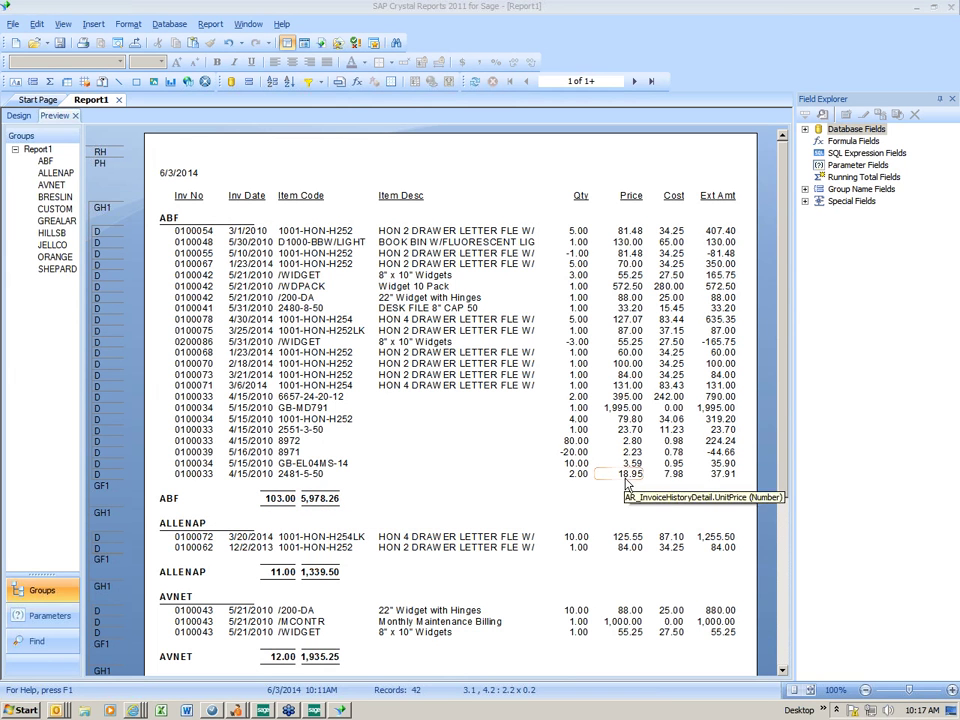
{"action": "left_click", "coordinate": [704, 479]}
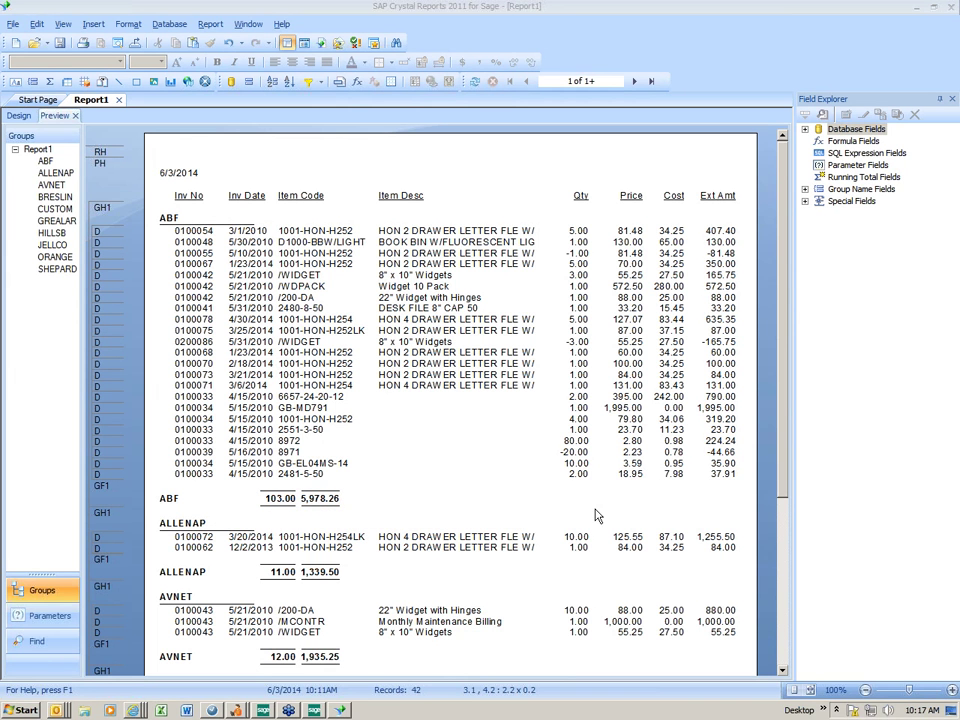
{"action": "left_click", "coordinate": [569, 549]}
- Move the group footer's ExtensionAmt sum under the Ext Amt column and the QuantityShipped sum to about 5.4 in under Qty
{"action": "left_click", "coordinate": [323, 498]}
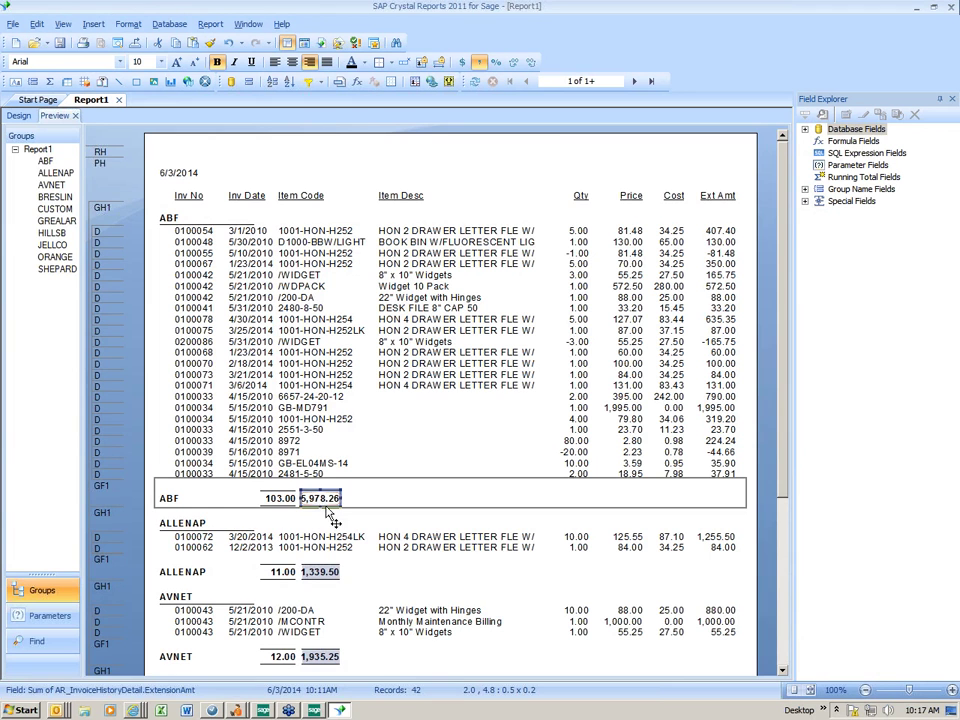
{"action": "left_click", "coordinate": [20, 116]}
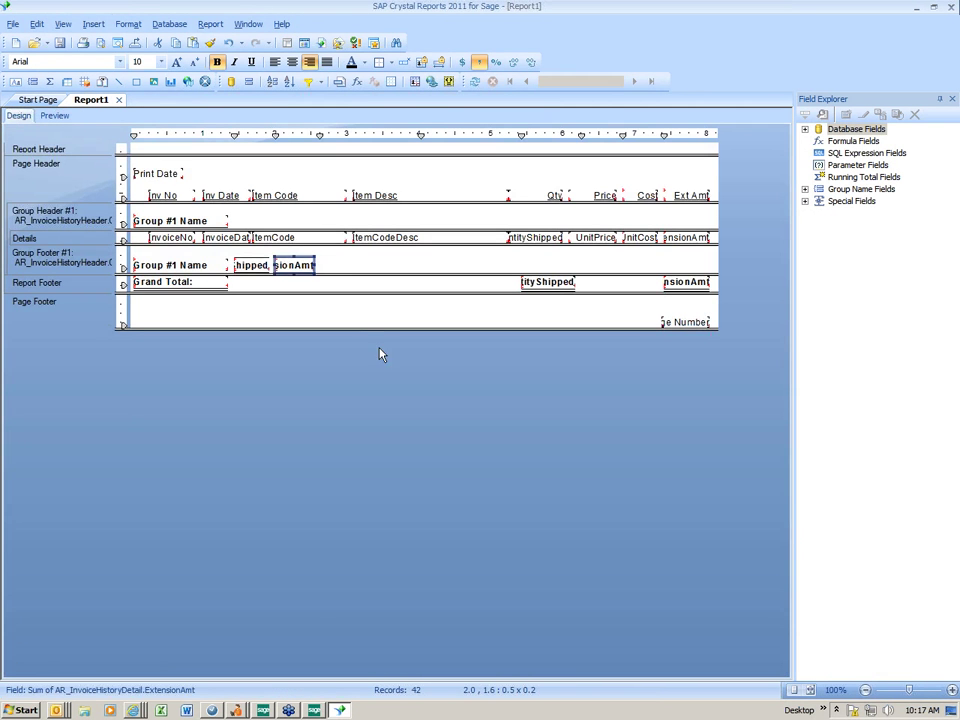
{"action": "left_click_drag", "start_coordinate": [307, 268], "coordinate": [690, 272]}
{"action": "left_click", "coordinate": [252, 265]}
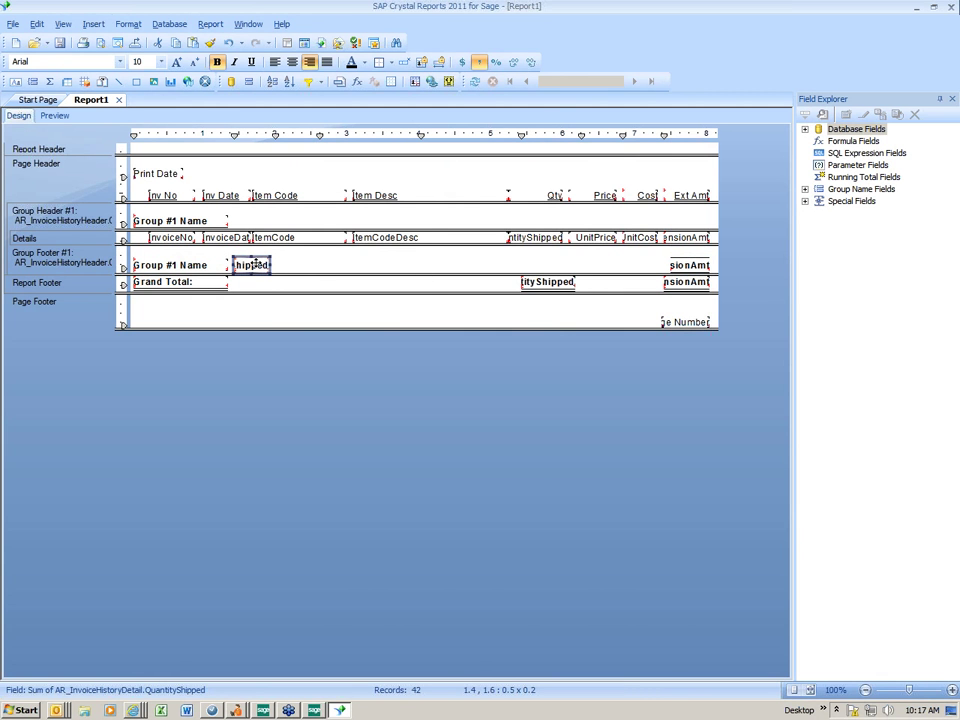
{"action": "left_click_drag", "start_coordinate": [250, 265], "coordinate": [543, 268]}
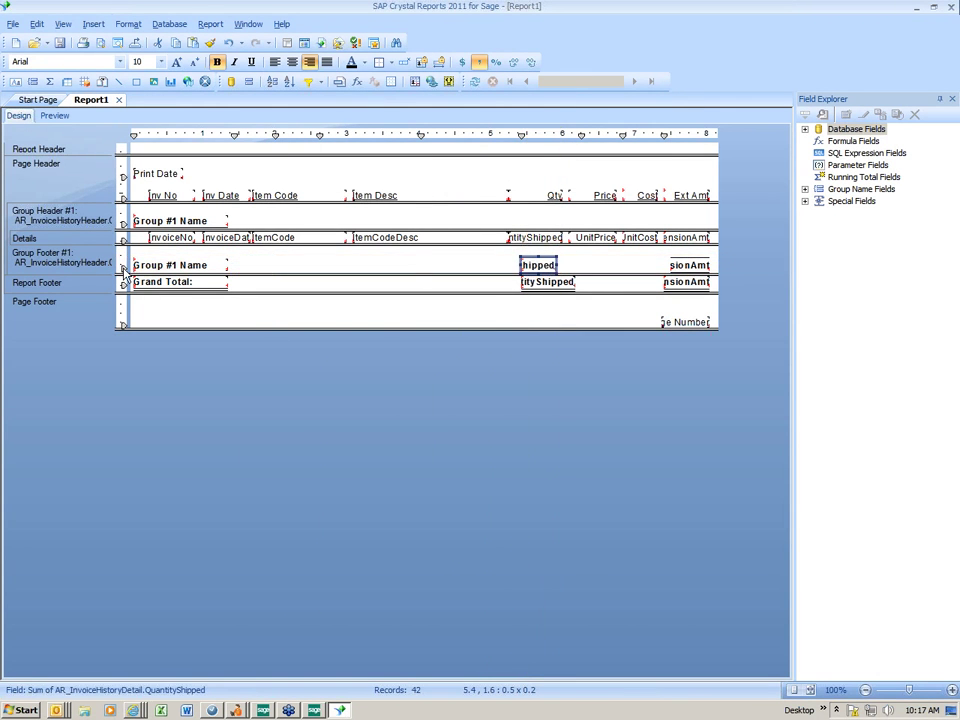
- Delete the Group #1 Name field from the group footer and check the report preview
{"action": "left_click", "coordinate": [170, 265]}
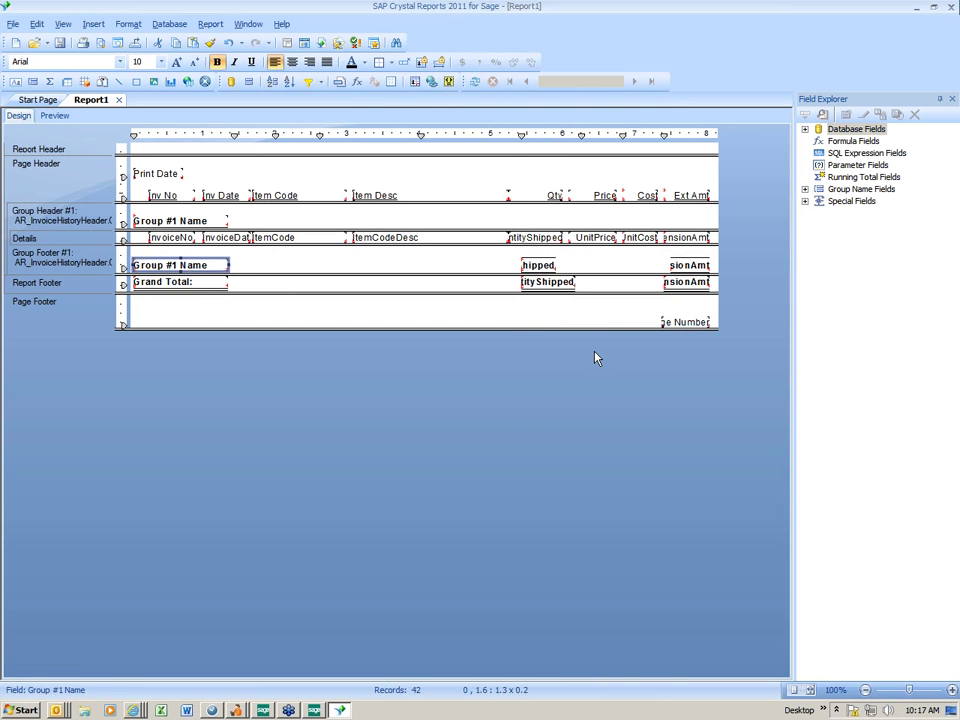
{"action": "key", "text": "Delete"}
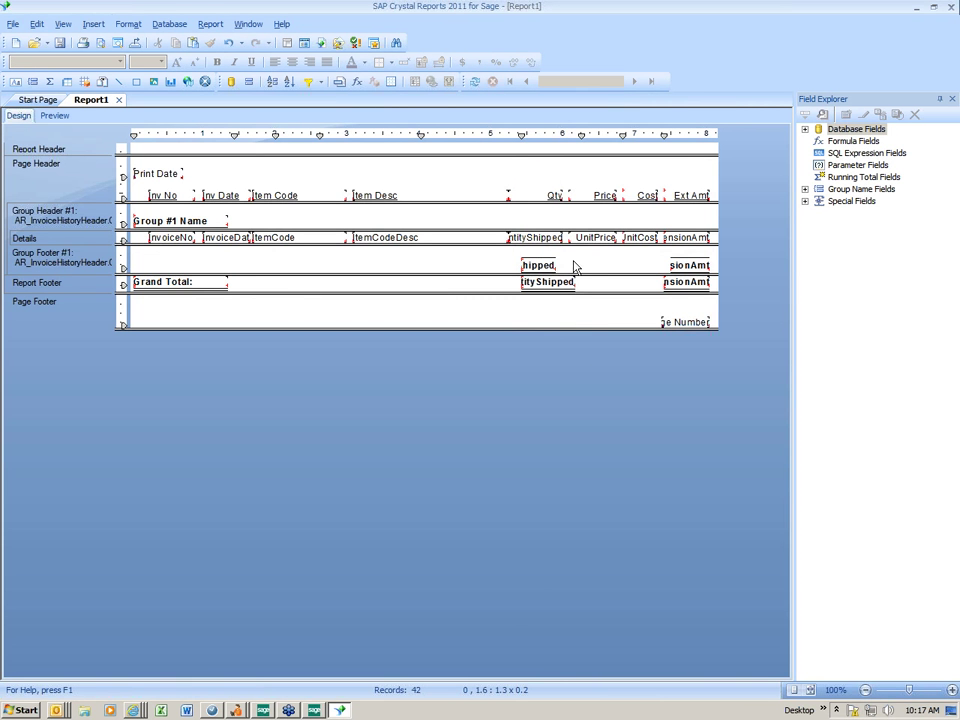
{"action": "left_click", "coordinate": [54, 116]}
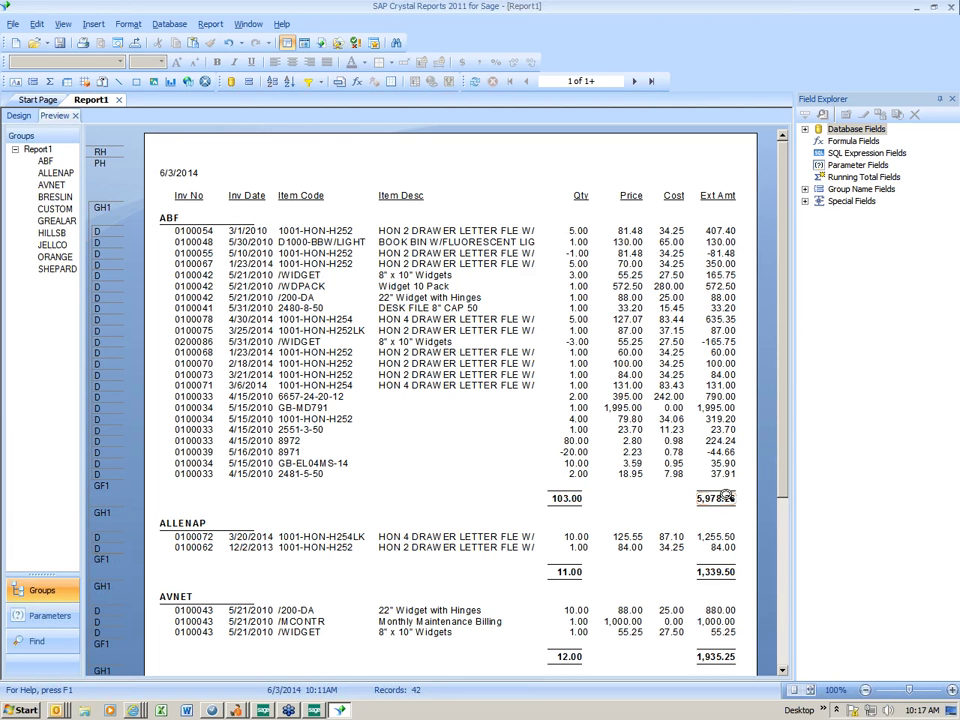
{"action": "left_click", "coordinate": [18, 116]}
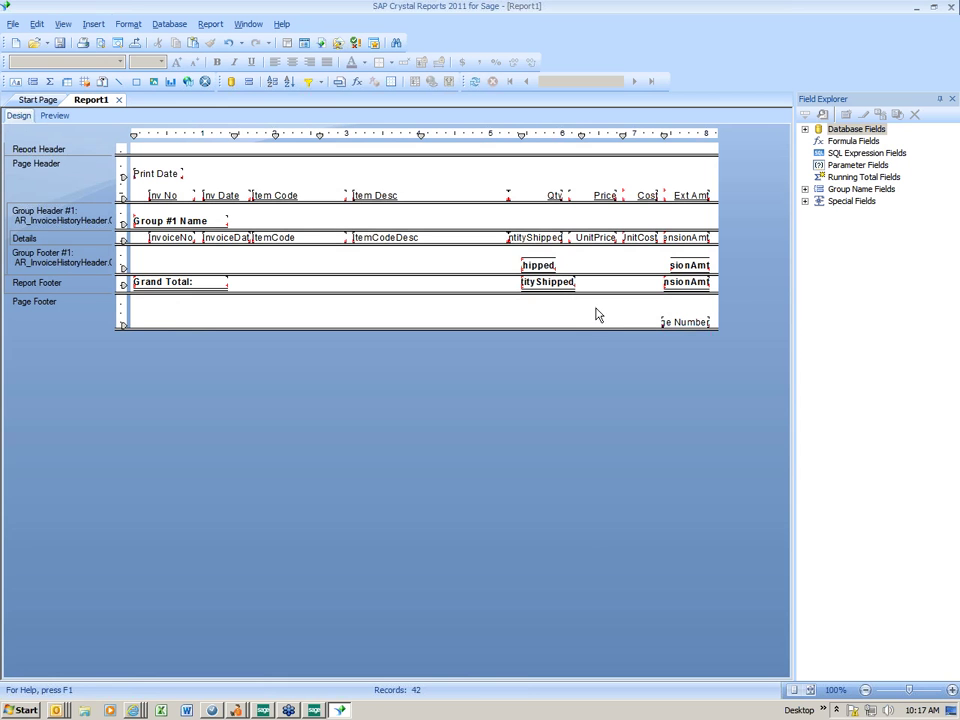
- Left-align the group footer's QuantityShipped sum with the QuantityShipped detail field
{"action": "left_click", "coordinate": [520, 239]}
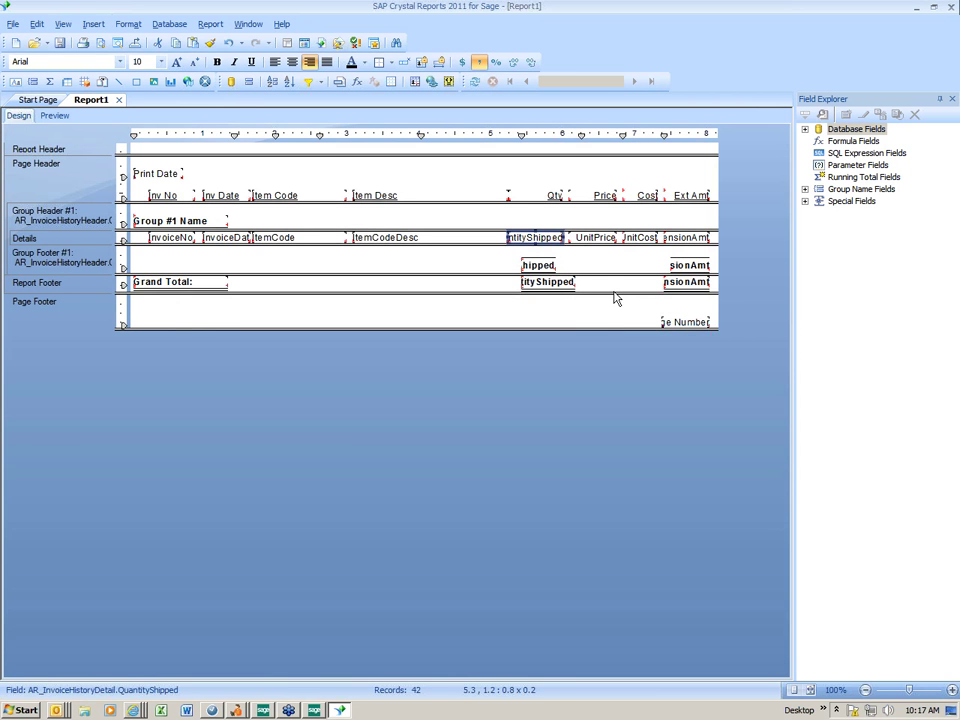
{"action": "left_click", "coordinate": [538, 265], "text": "ctrl"}
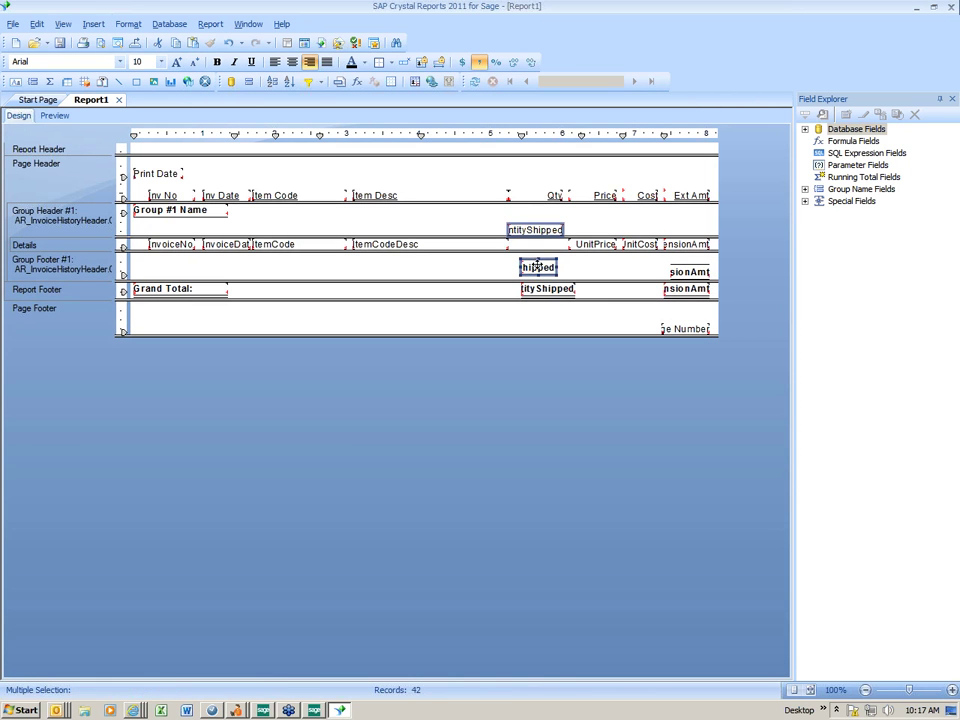
{"action": "left_click", "coordinate": [229, 42]}
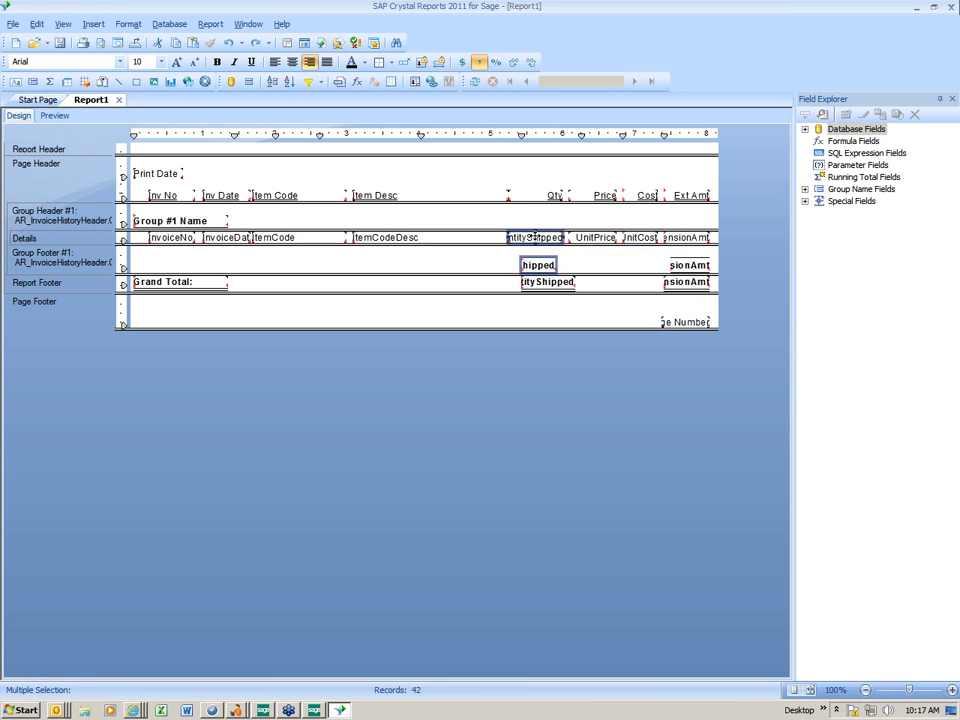
{"action": "right_click", "coordinate": [537, 243]}
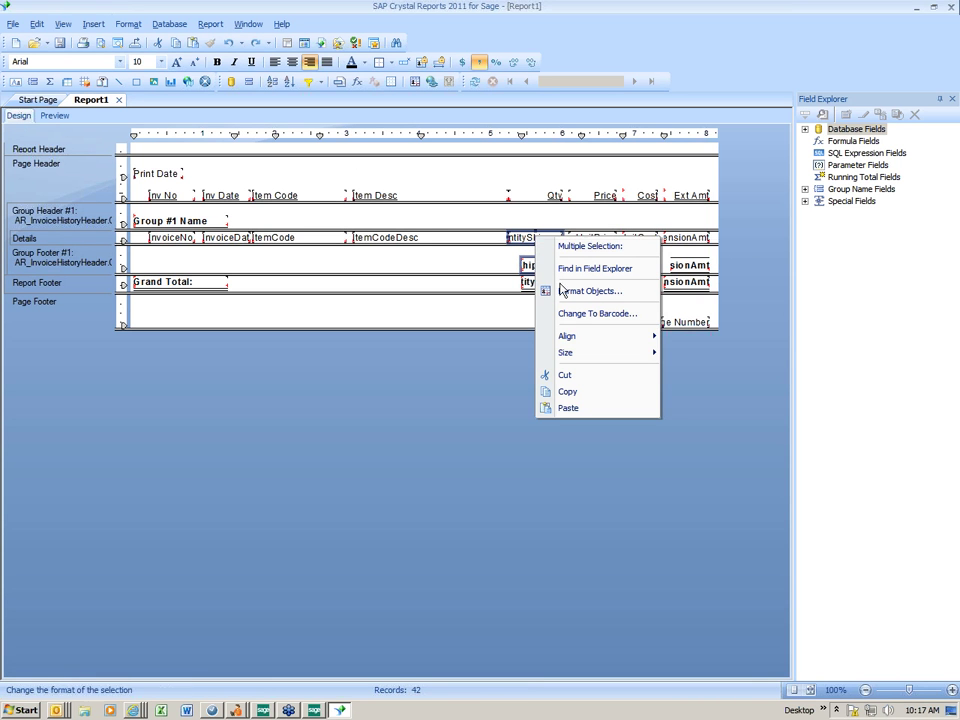
{"action": "mouse_move", "coordinate": [579, 343]}
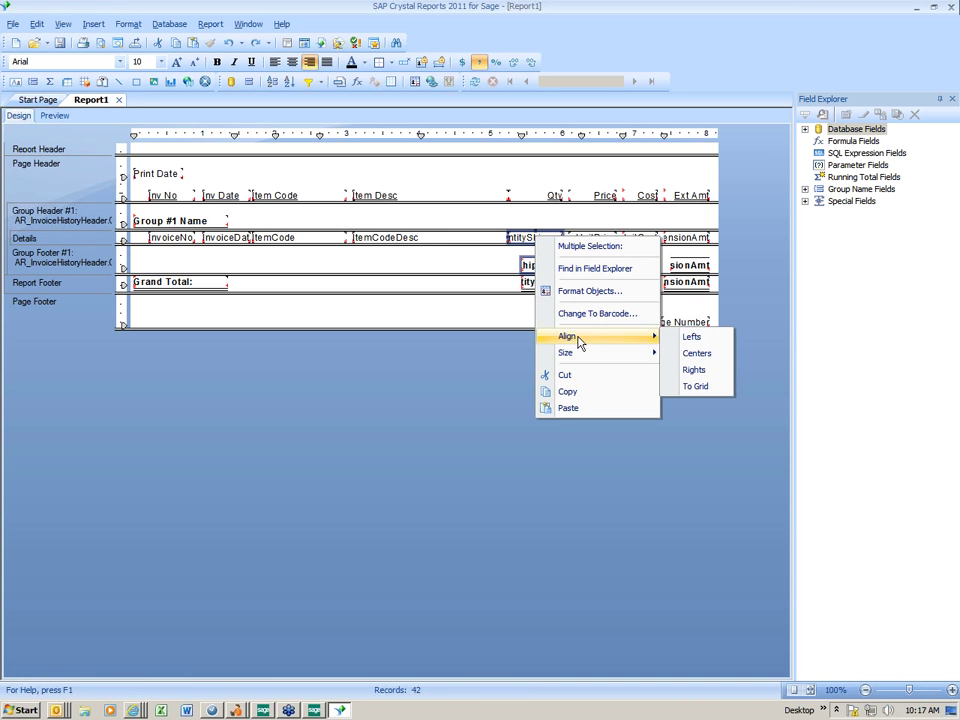
{"action": "left_click", "coordinate": [690, 338]}
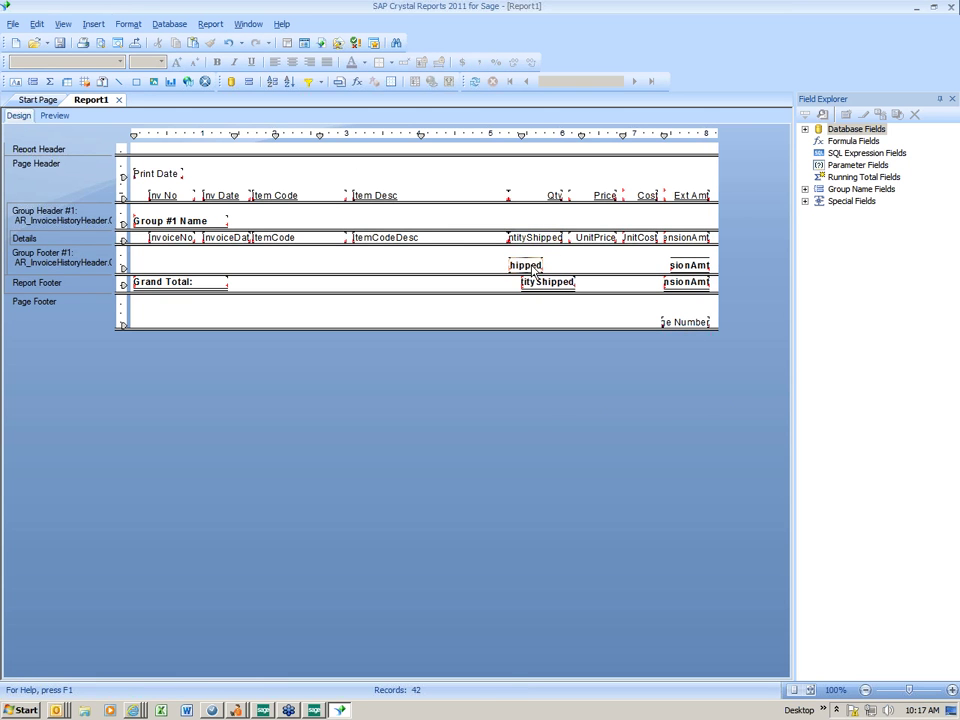
- Try to align the QuantityShipped sum and detail field again, and undo the move of both fields
{"action": "left_click", "coordinate": [536, 260]}
{"action": "left_click", "coordinate": [535, 238], "text": "ctrl"}
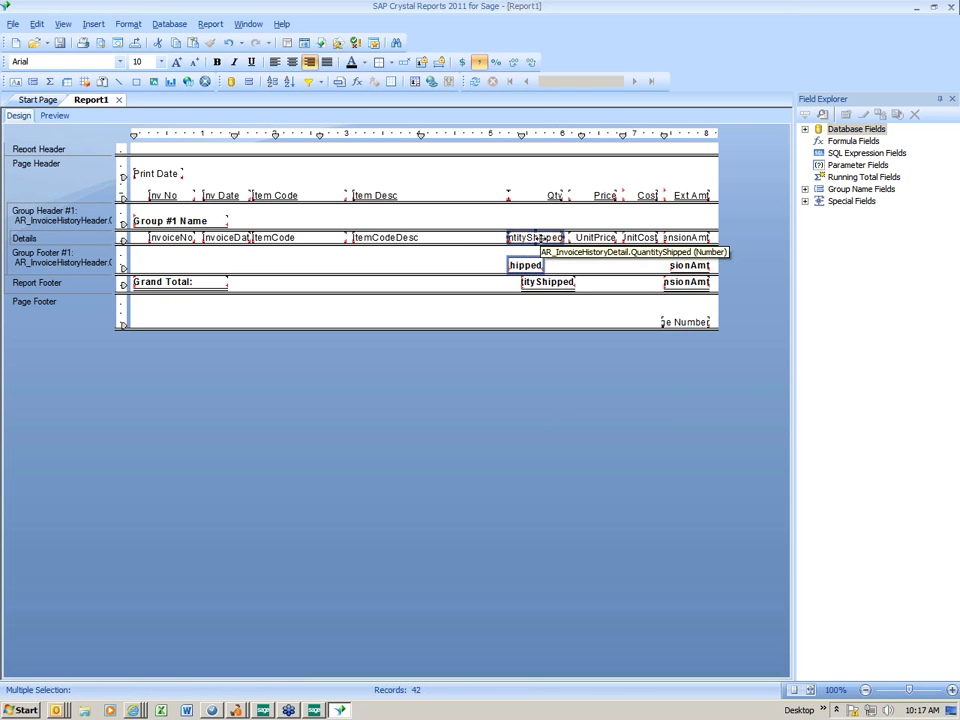
{"action": "right_click", "coordinate": [541, 240]}
{"action": "mouse_move", "coordinate": [589, 338]}
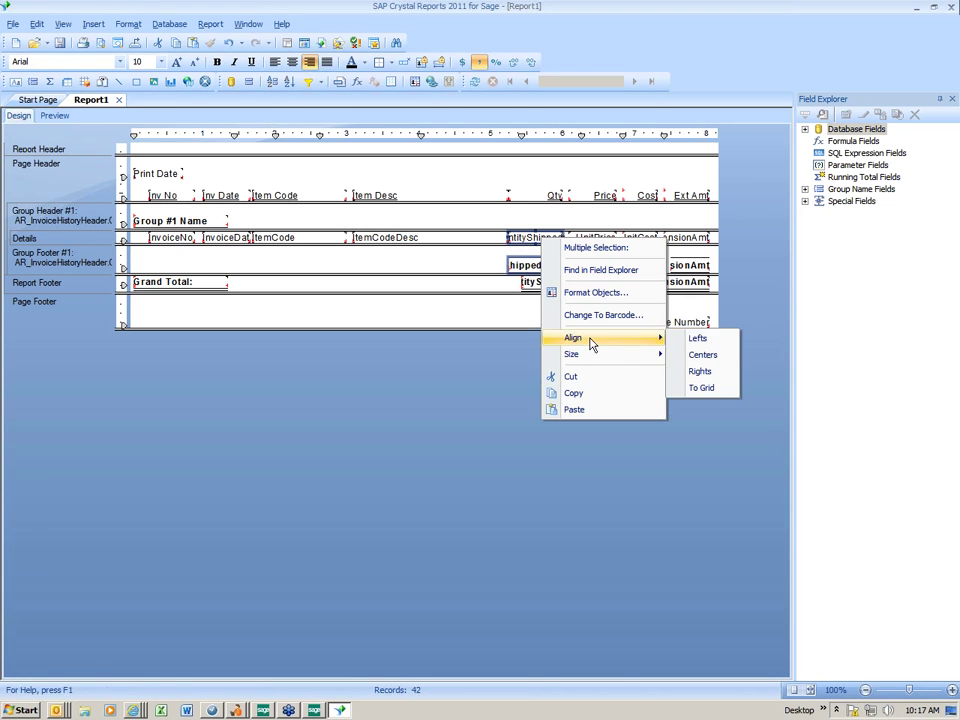
{"action": "left_click", "coordinate": [677, 339]}
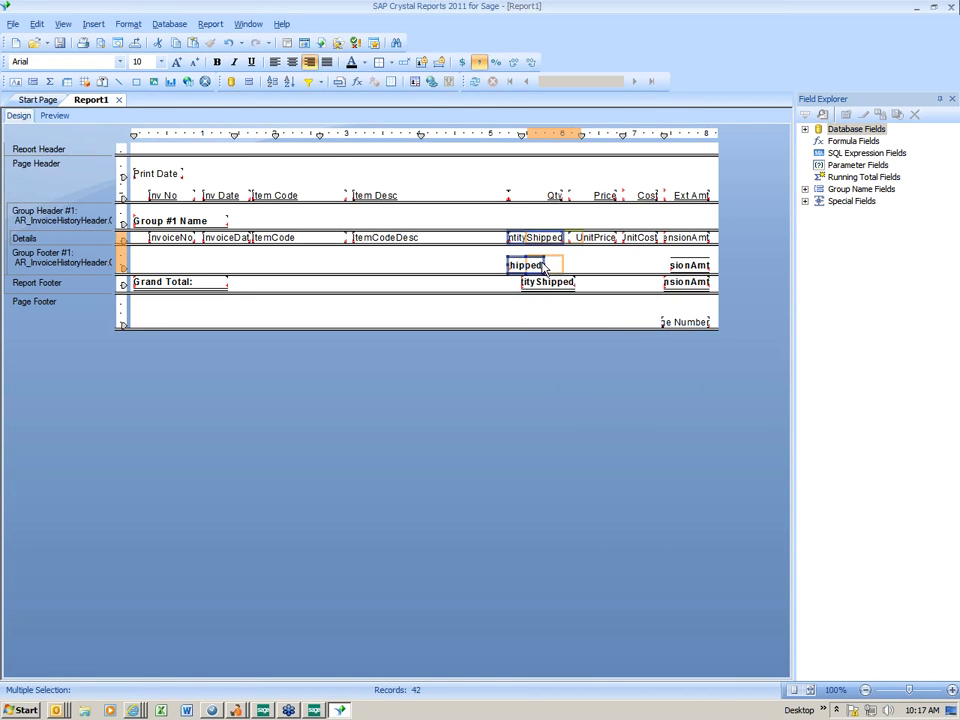
{"action": "left_click_drag", "start_coordinate": [530, 268], "coordinate": [543, 263]}
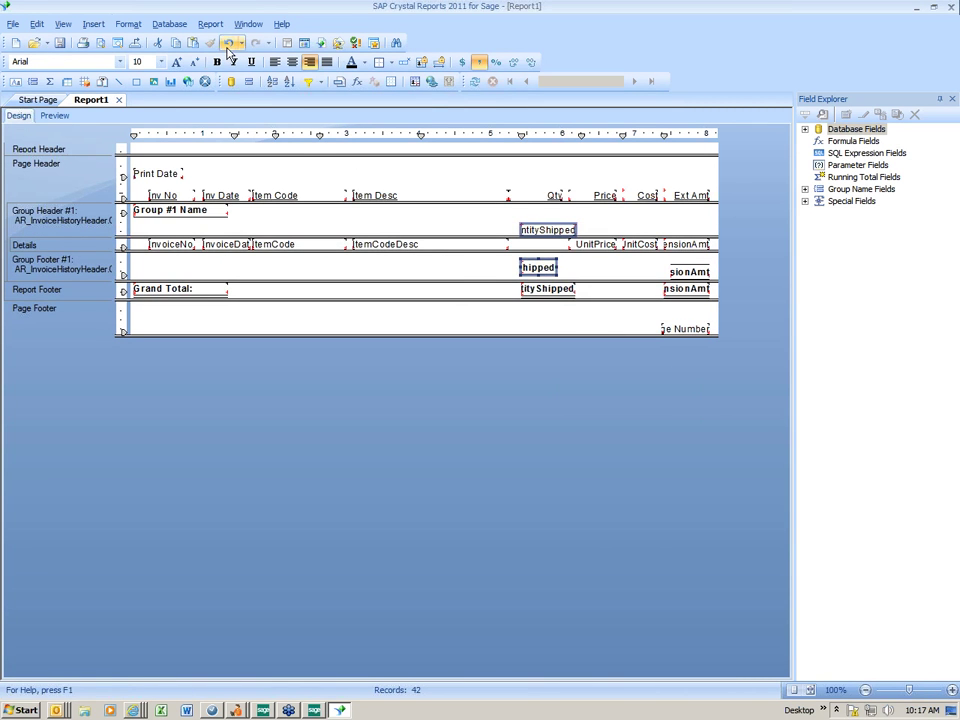
{"action": "left_click", "coordinate": [229, 42]}
{"action": "left_click", "coordinate": [437, 267]}
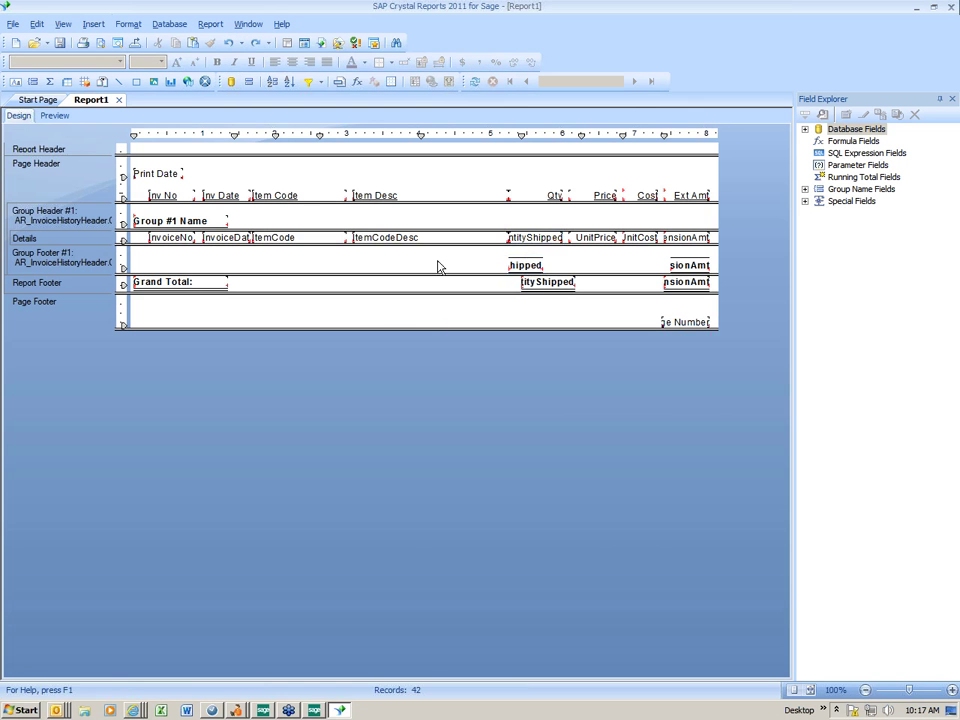
- Move the group footer's QuantityShipped sum to about 5.5 in, flush with the Qty column's right edge, and preview the report
{"action": "left_click_drag", "start_coordinate": [544, 268], "coordinate": [550, 268]}
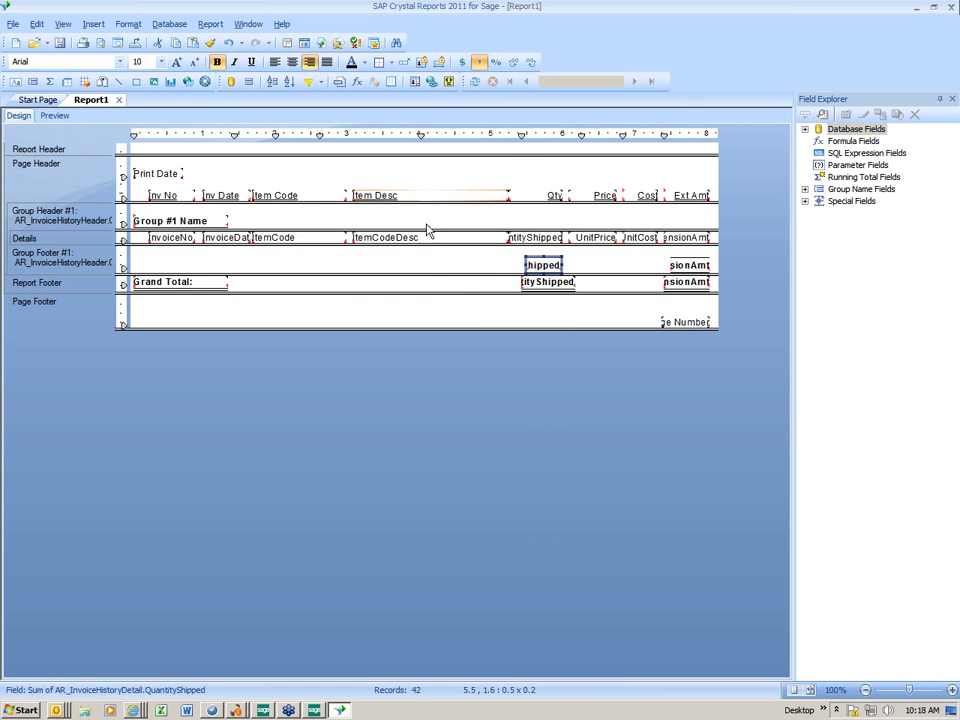
{"action": "left_click", "coordinate": [55, 116]}
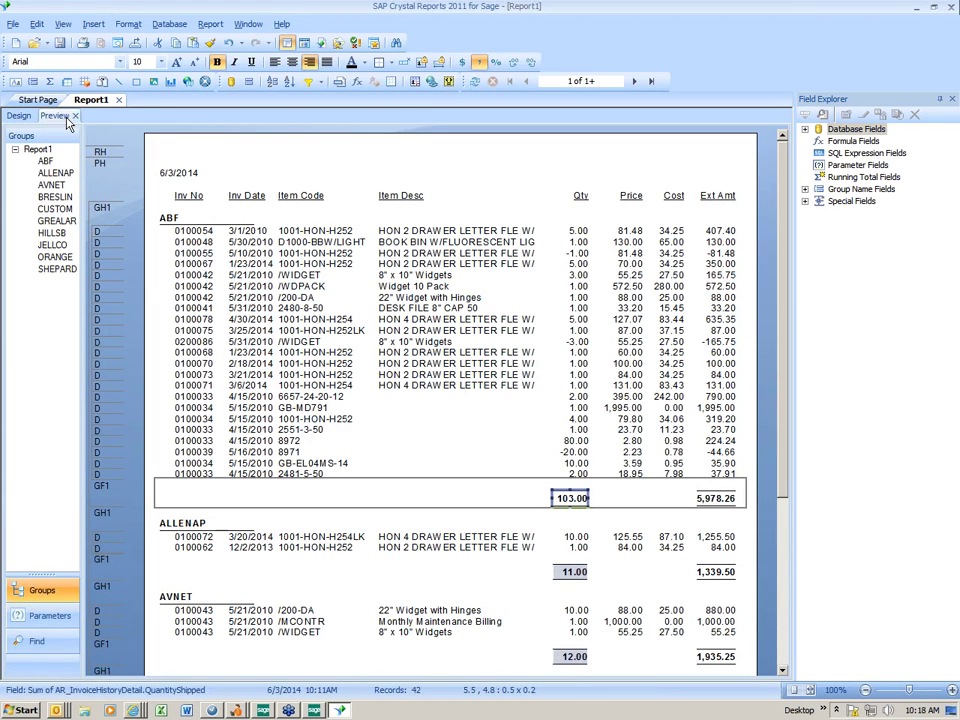
{"action": "left_click", "coordinate": [467, 561]}
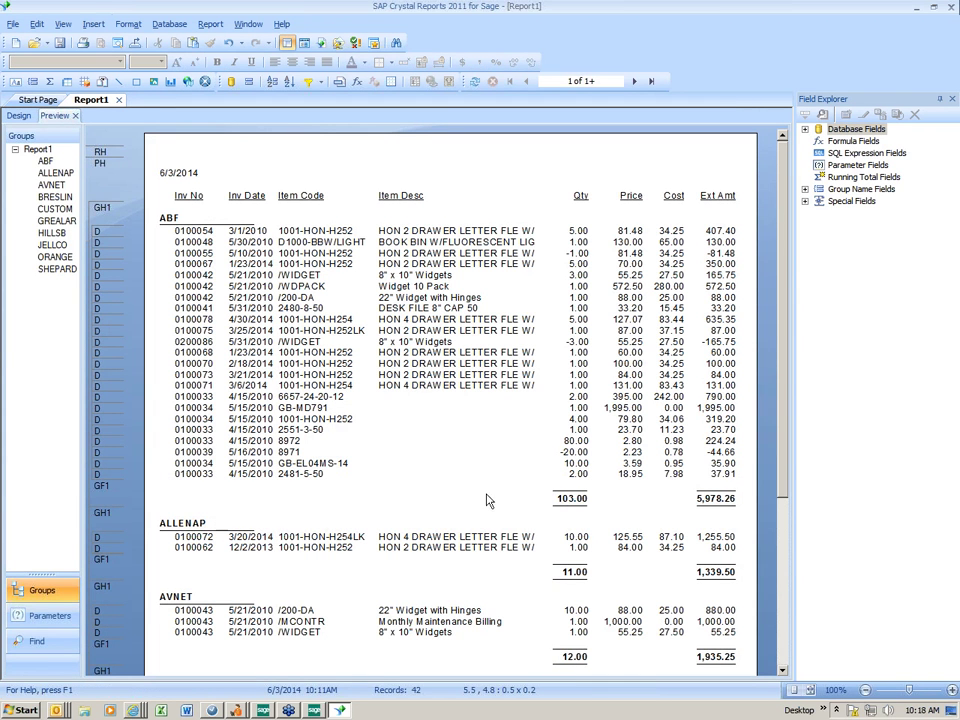
{"action": "left_click", "coordinate": [20, 116]}
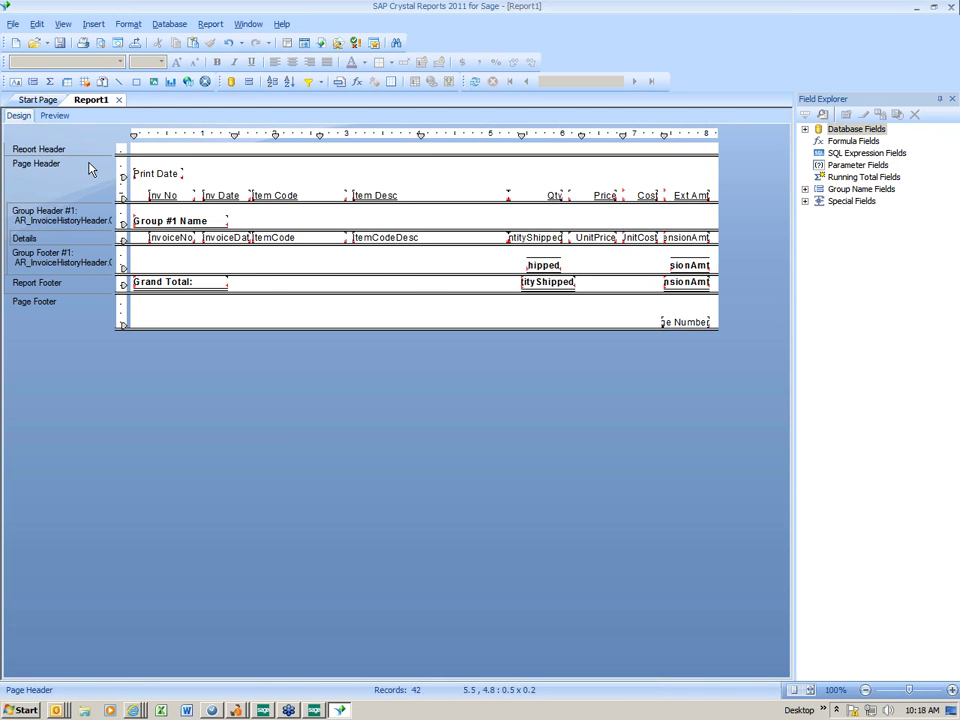
{"action": "left_click", "coordinate": [54, 116]}
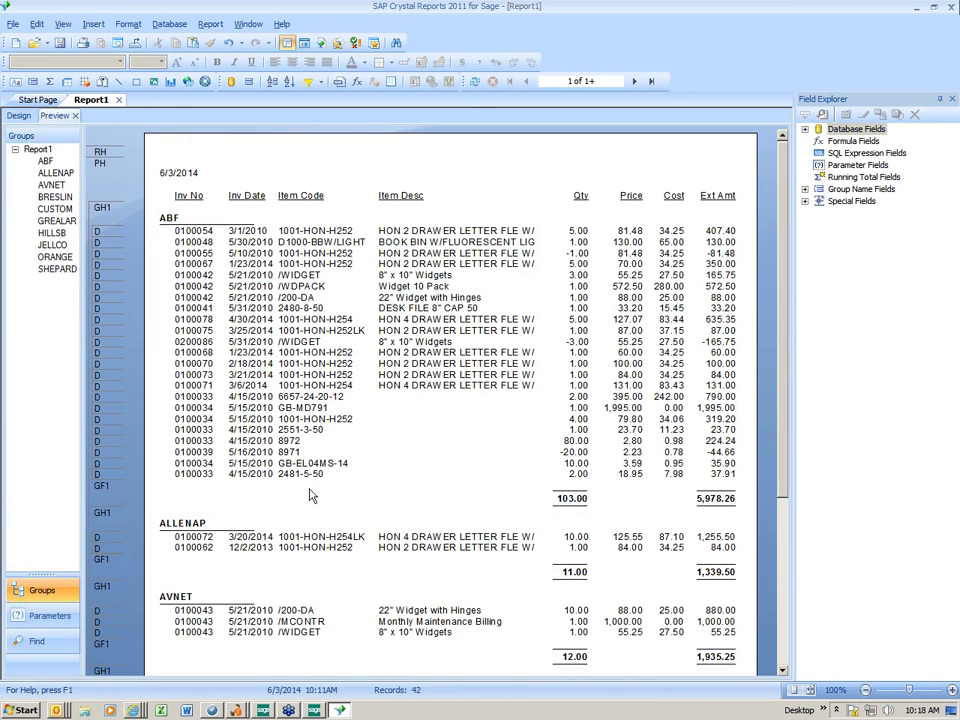
- Add the BillToName field from AR_InvoiceHistoryHeader to the group header beside the customer code, at about 1.0 in
{"action": "left_click", "coordinate": [171, 218]}
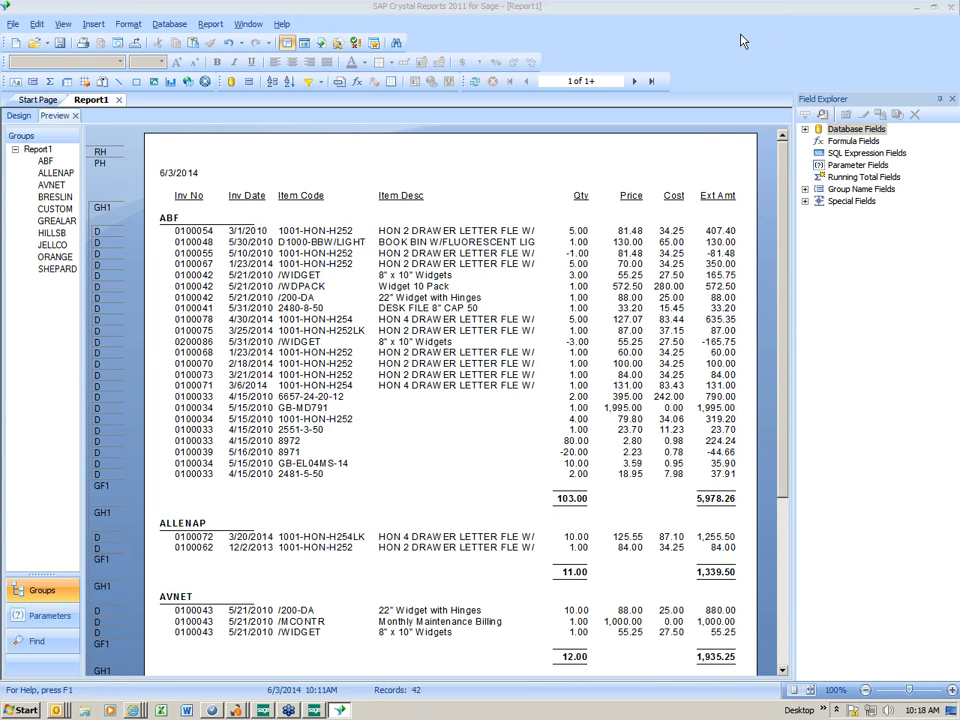
{"action": "left_click", "coordinate": [805, 130]}
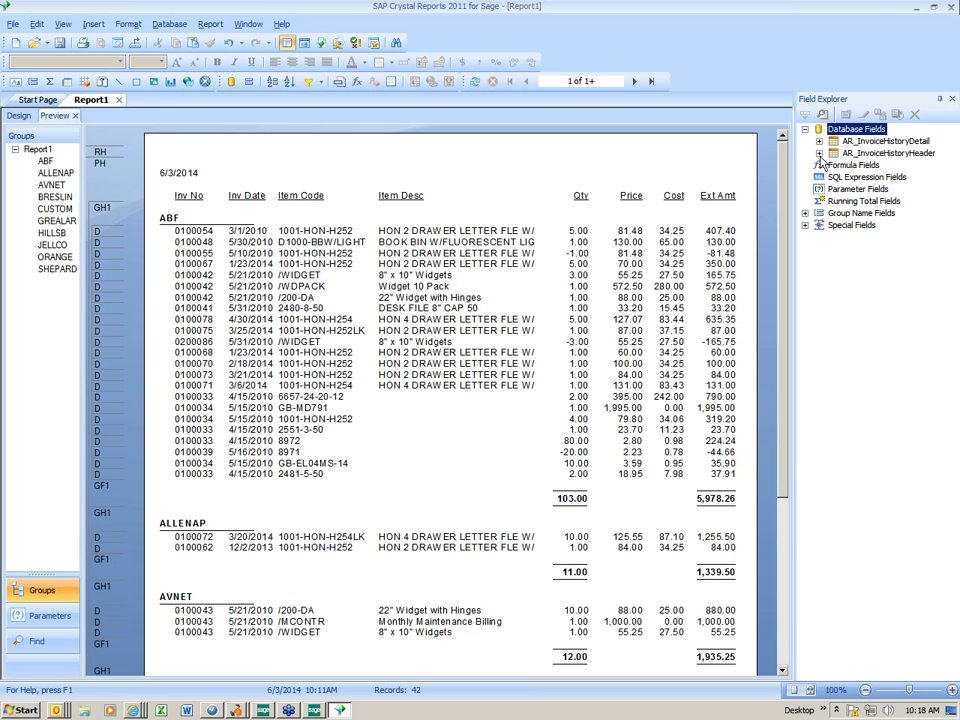
{"action": "left_click", "coordinate": [819, 154]}
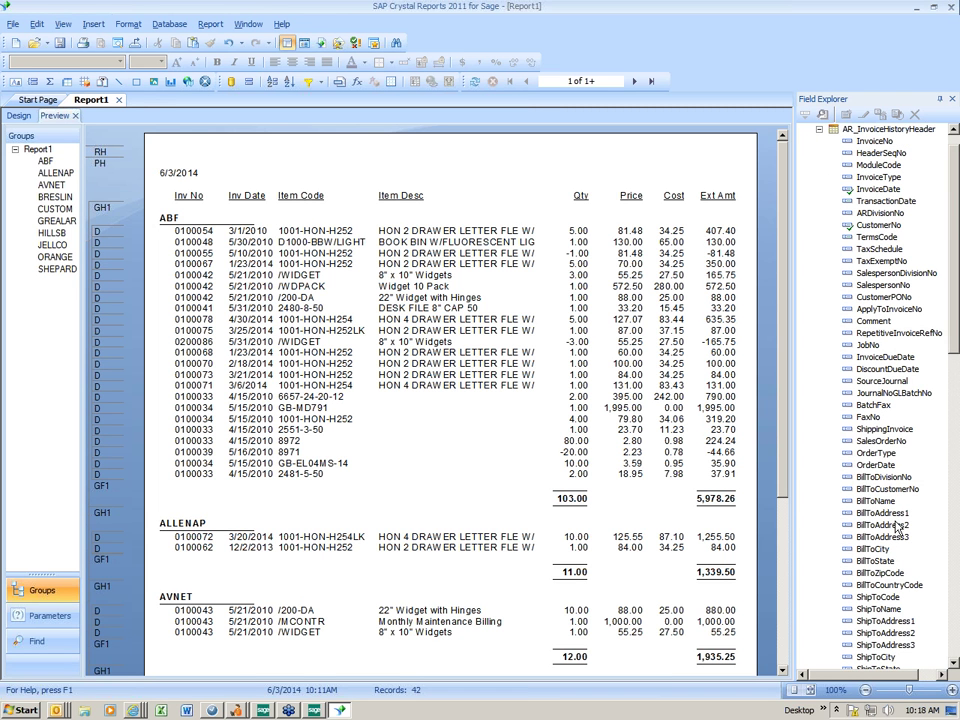
{"action": "left_click", "coordinate": [870, 502]}
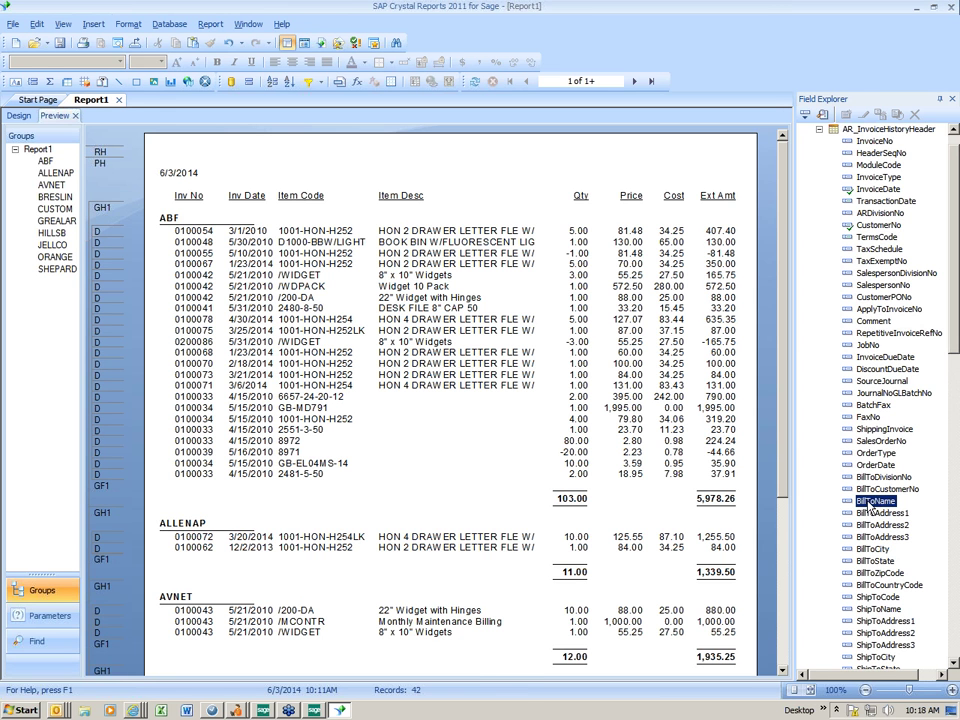
{"action": "left_click_drag", "start_coordinate": [870, 503], "coordinate": [236, 221]}
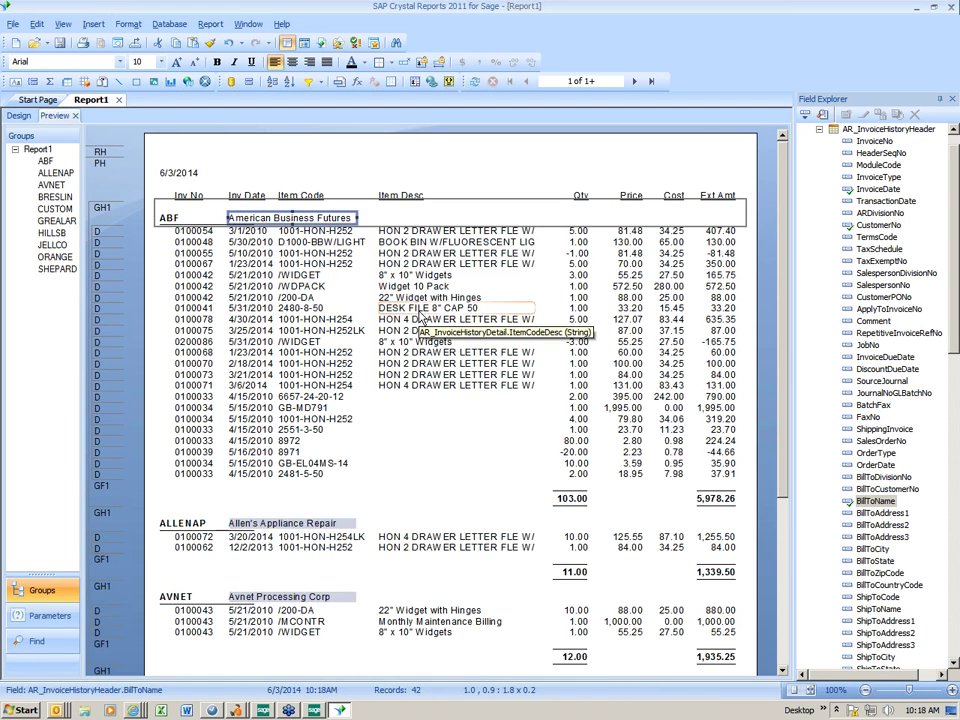
{"action": "left_click", "coordinate": [360, 161]}
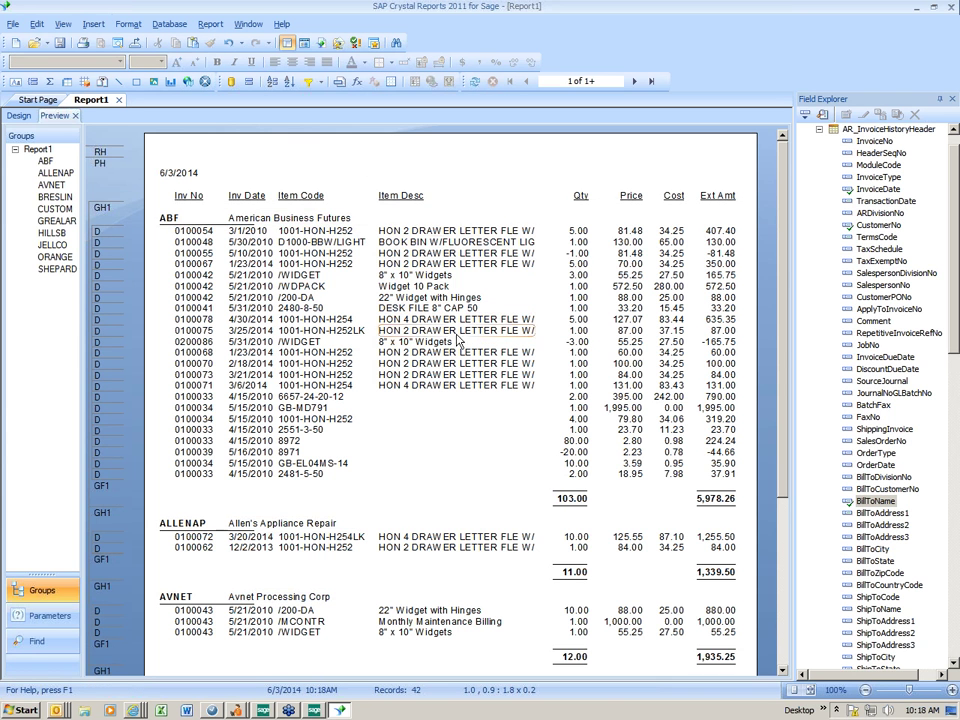
- Give the BillToName field in the group header a bottom border and make its text bold
{"action": "left_click", "coordinate": [258, 218]}
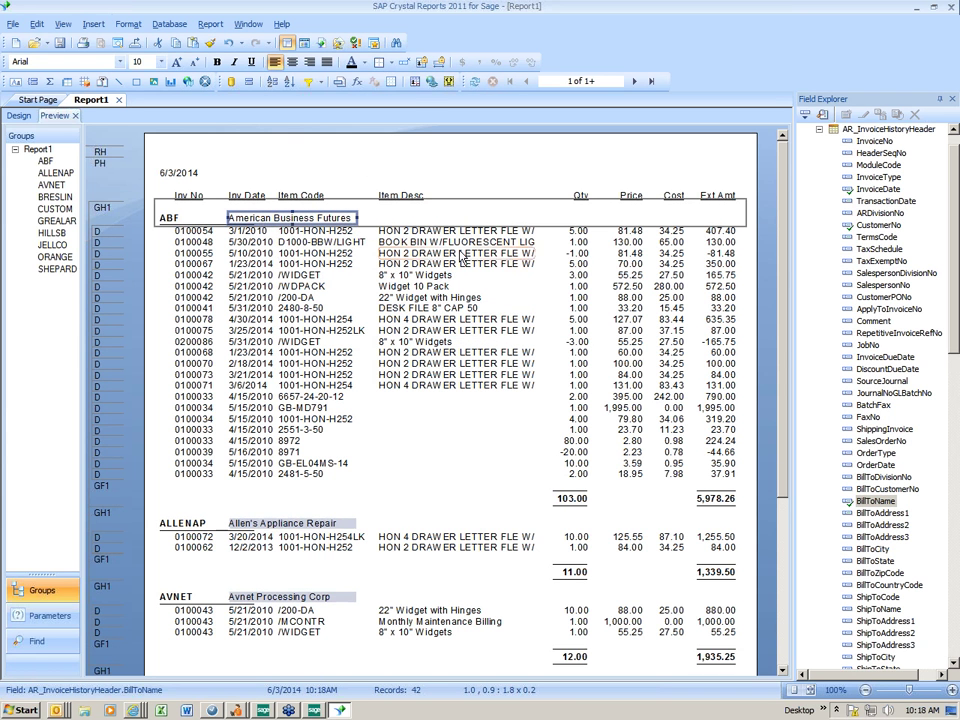
{"action": "left_click", "coordinate": [390, 63]}
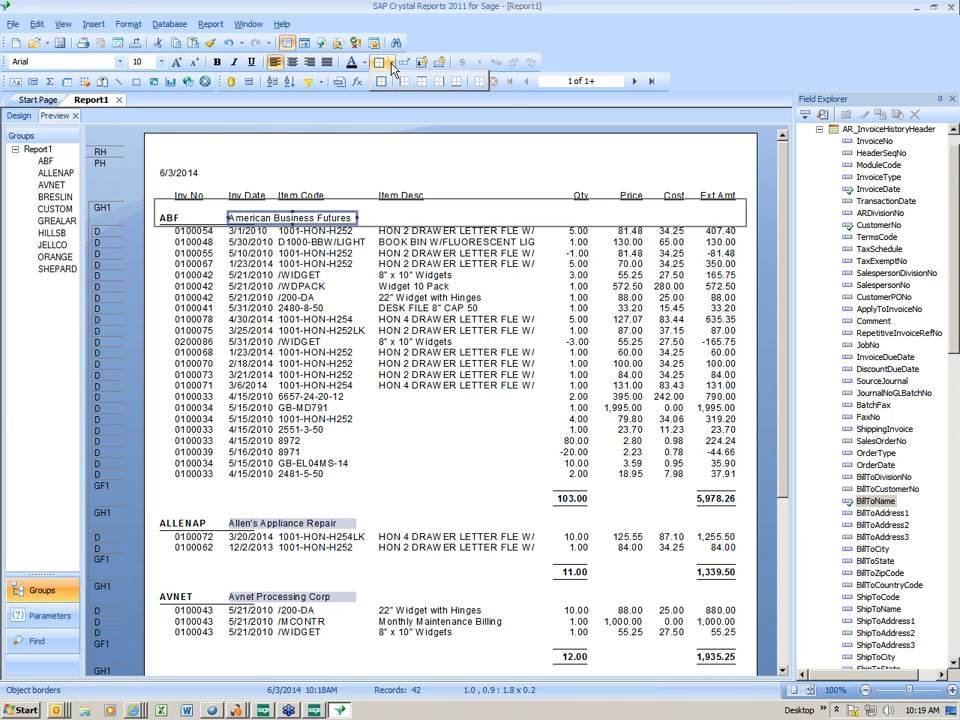
{"action": "left_click", "coordinate": [456, 84]}
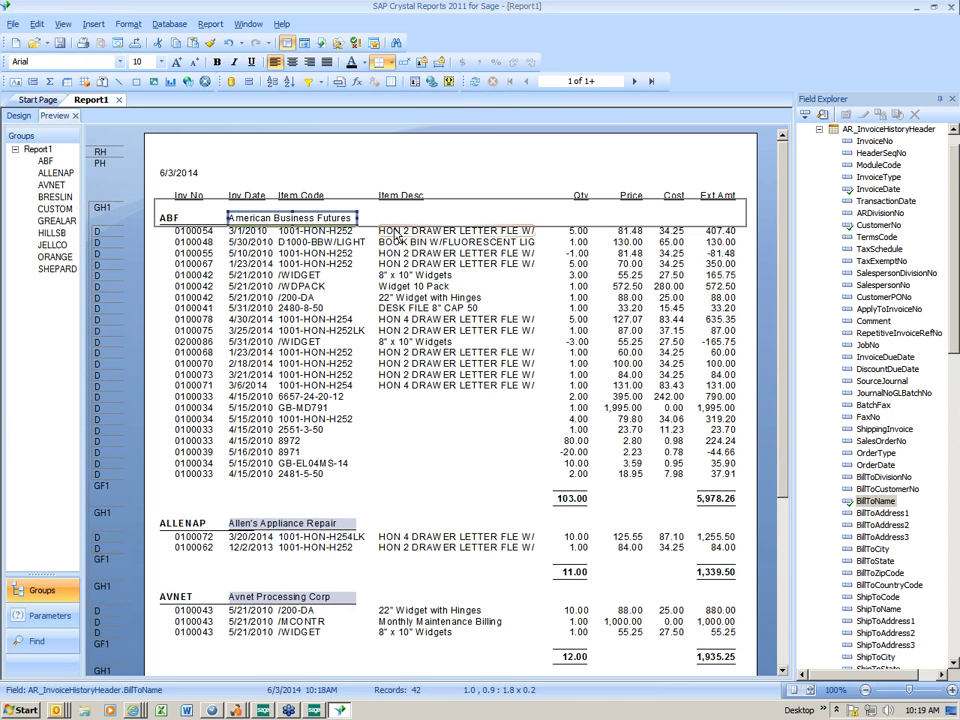
{"action": "left_click", "coordinate": [218, 63]}
{"action": "left_click", "coordinate": [317, 154]}
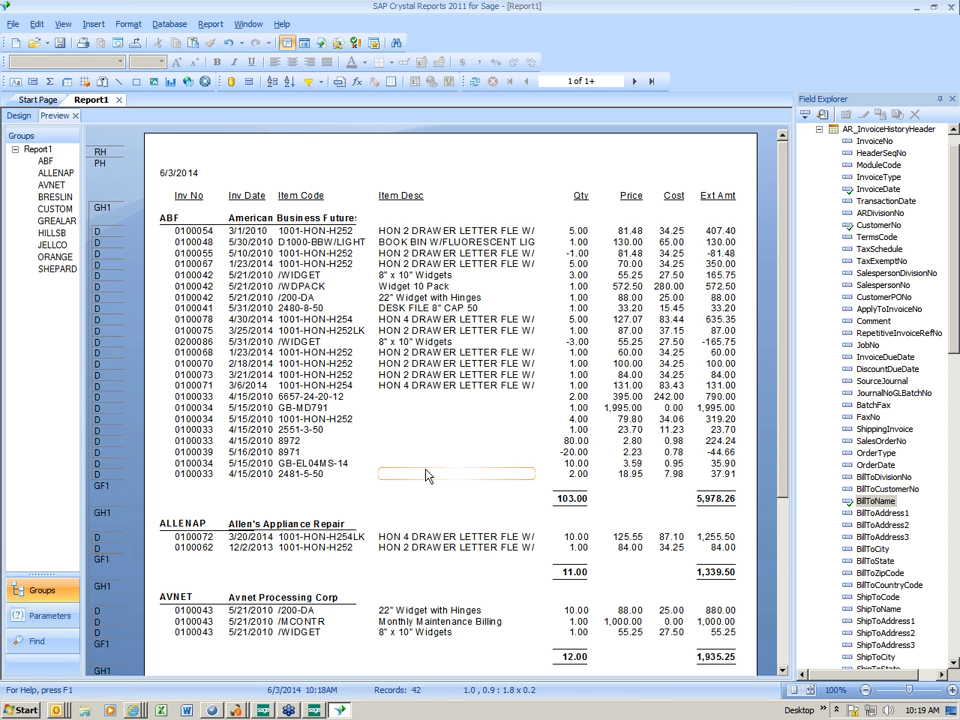
- Look up the ItemType codes in the AR_InvoiceHistoryDetail file layout of File Layouts and Program Information, and return to the Crystal report
{"action": "key", "text": "alt+Tab"}
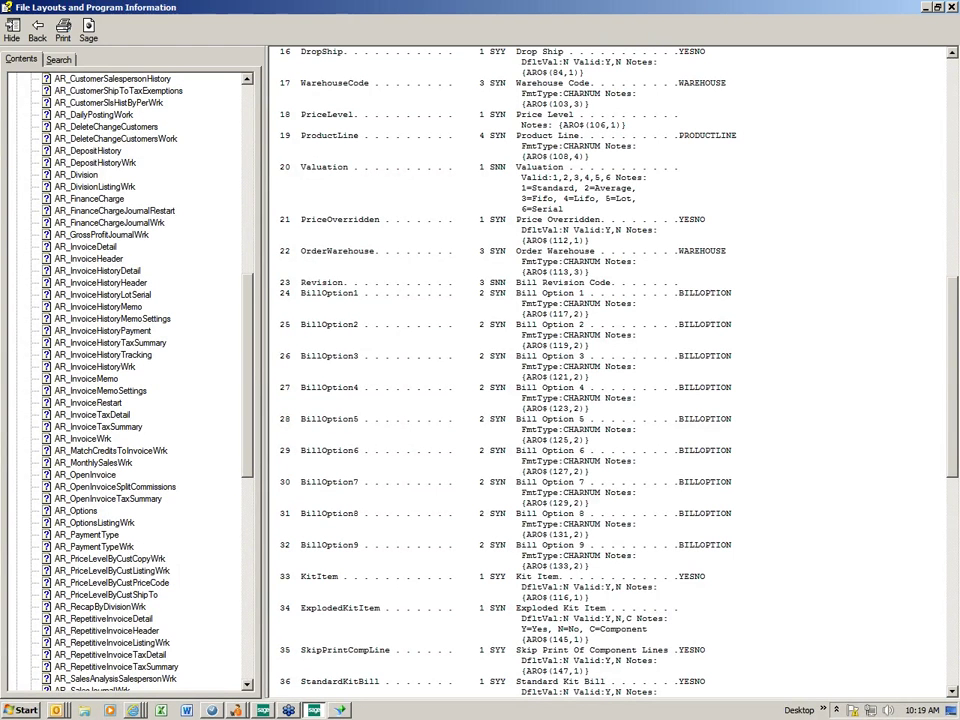
{"action": "left_click_drag", "start_coordinate": [242, 328], "coordinate": [247, 137]}
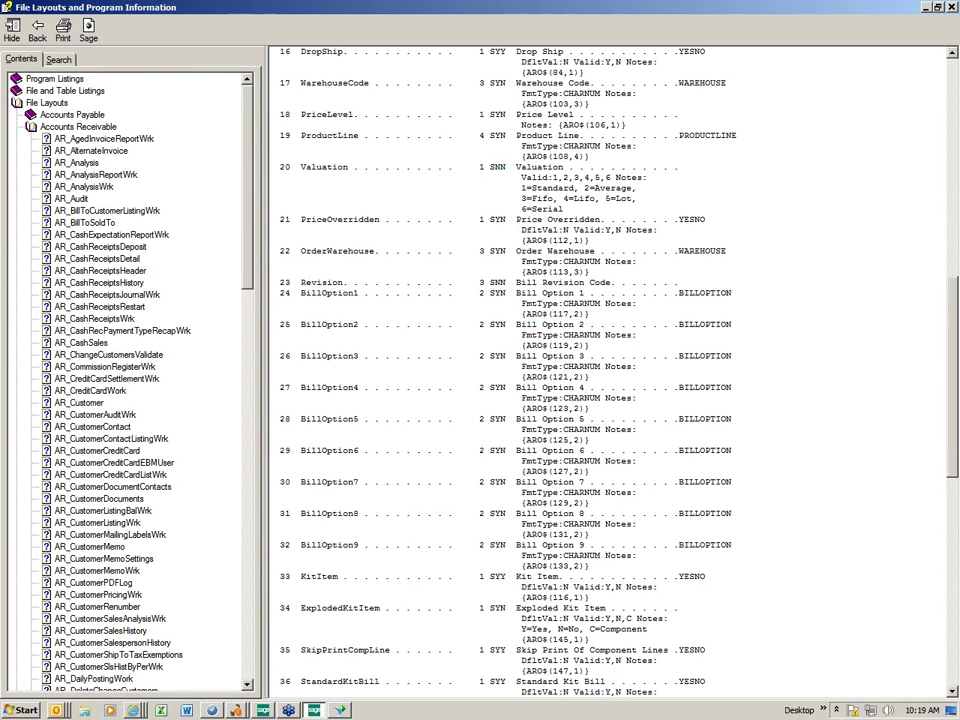
{"action": "left_click", "coordinate": [247, 630]}
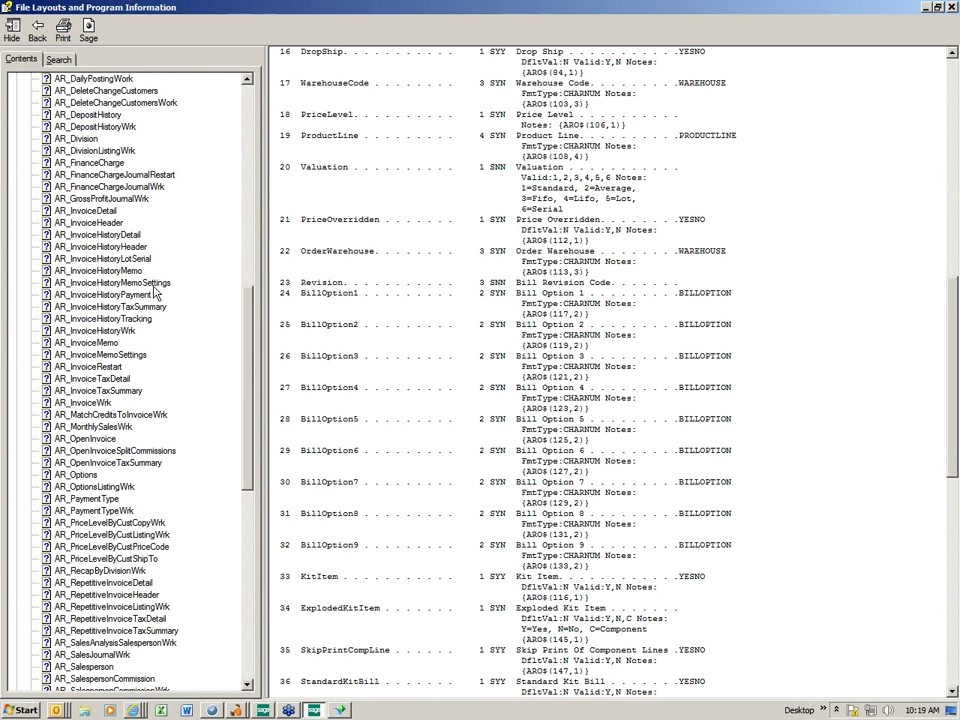
{"action": "left_click", "coordinate": [100, 234]}
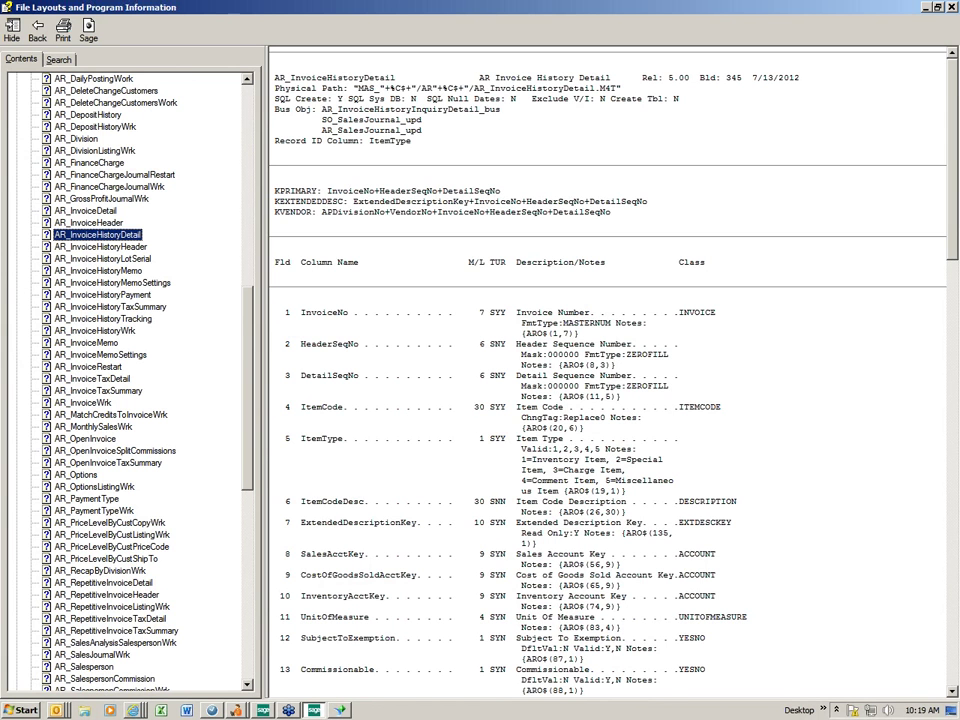
{"action": "left_click_drag", "start_coordinate": [272, 439], "coordinate": [697, 483]}
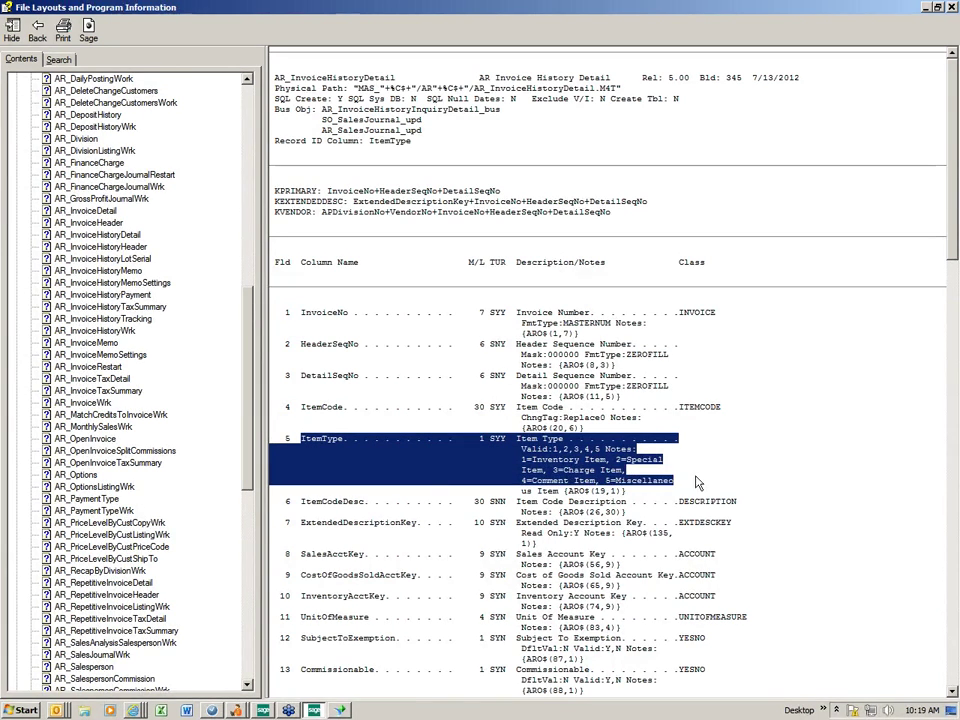
{"action": "left_click_drag", "start_coordinate": [548, 490], "coordinate": [526, 470]}
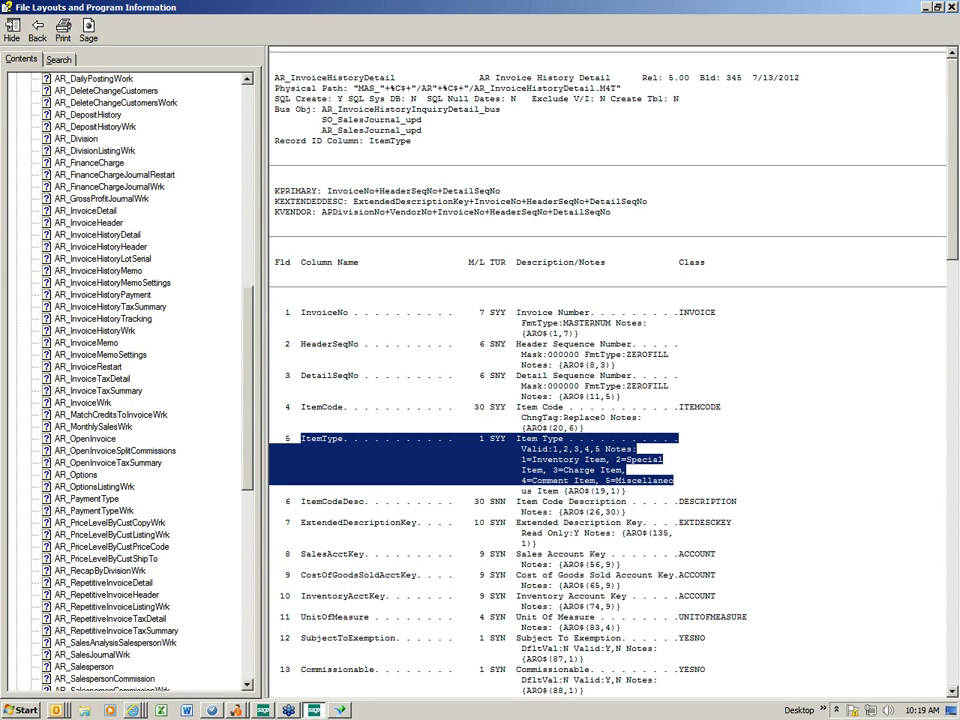
{"action": "left_click_drag", "start_coordinate": [545, 490], "coordinate": [616, 490]}
{"action": "left_click", "coordinate": [345, 710]}
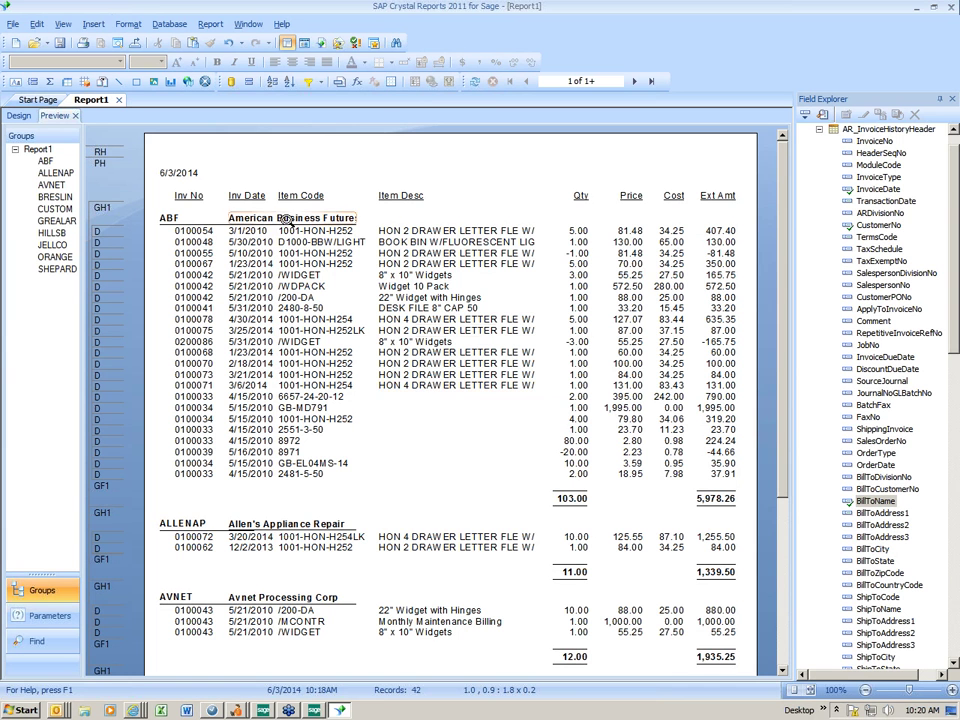
- Start a record selection on the ItemType field of AR_InvoiceHistoryDetail
{"action": "left_click", "coordinate": [208, 27]}
{"action": "mouse_move", "coordinate": [222, 44]}
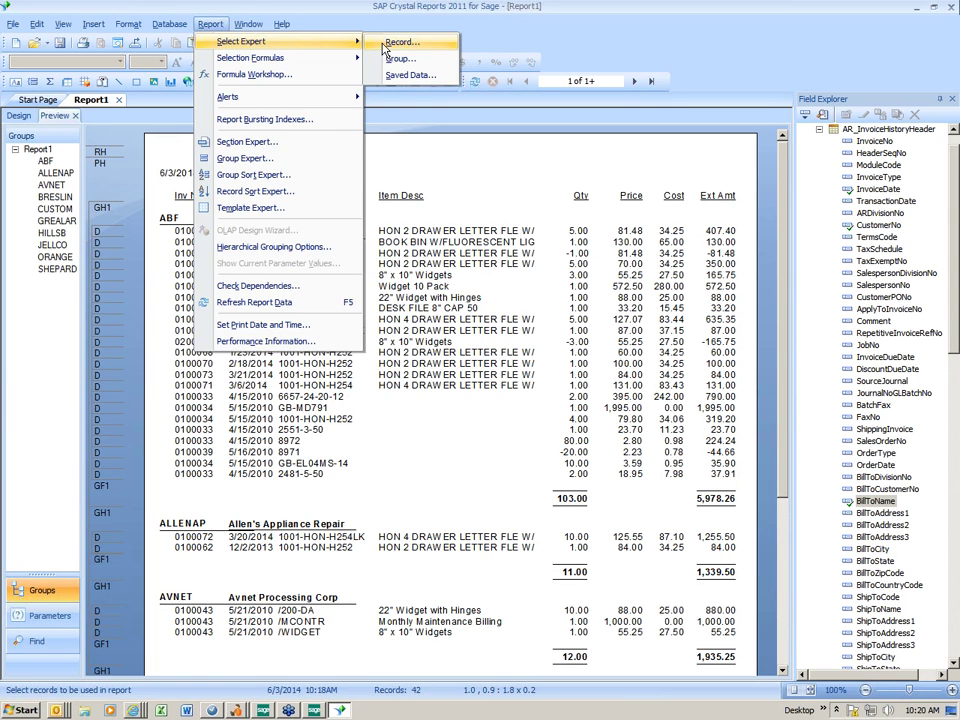
{"action": "left_click", "coordinate": [385, 45]}
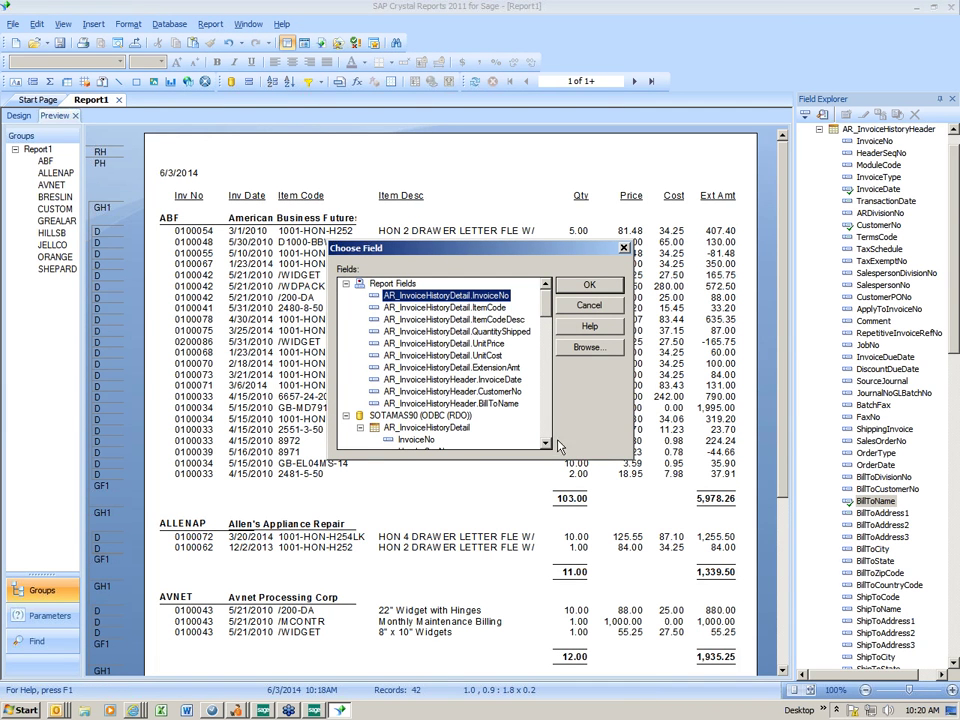
{"action": "left_click", "coordinate": [546, 443]}
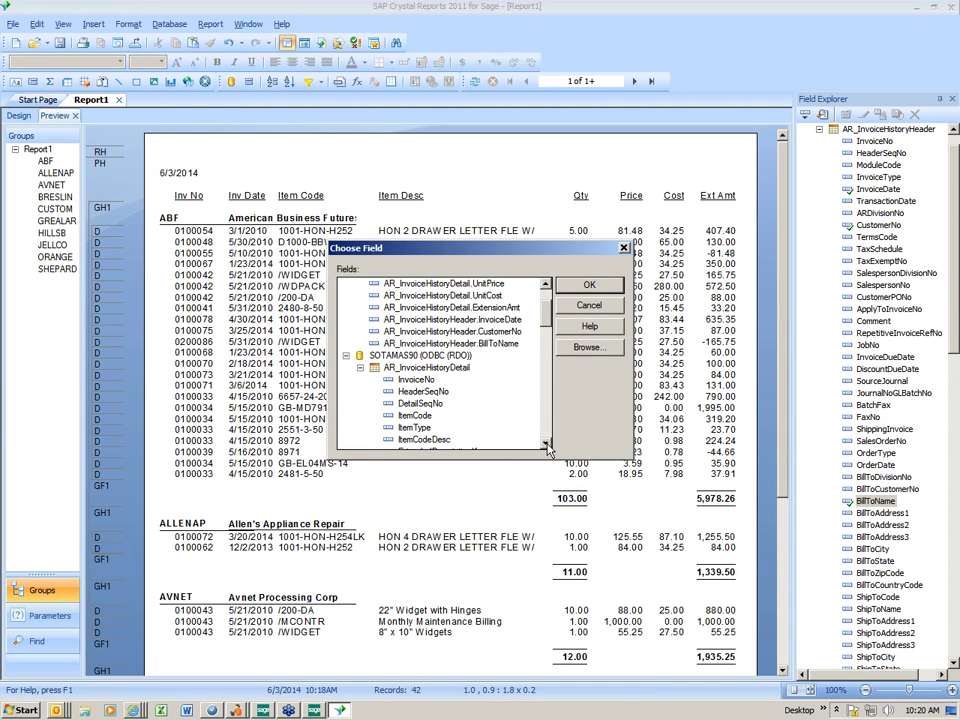
{"action": "left_click", "coordinate": [414, 427]}
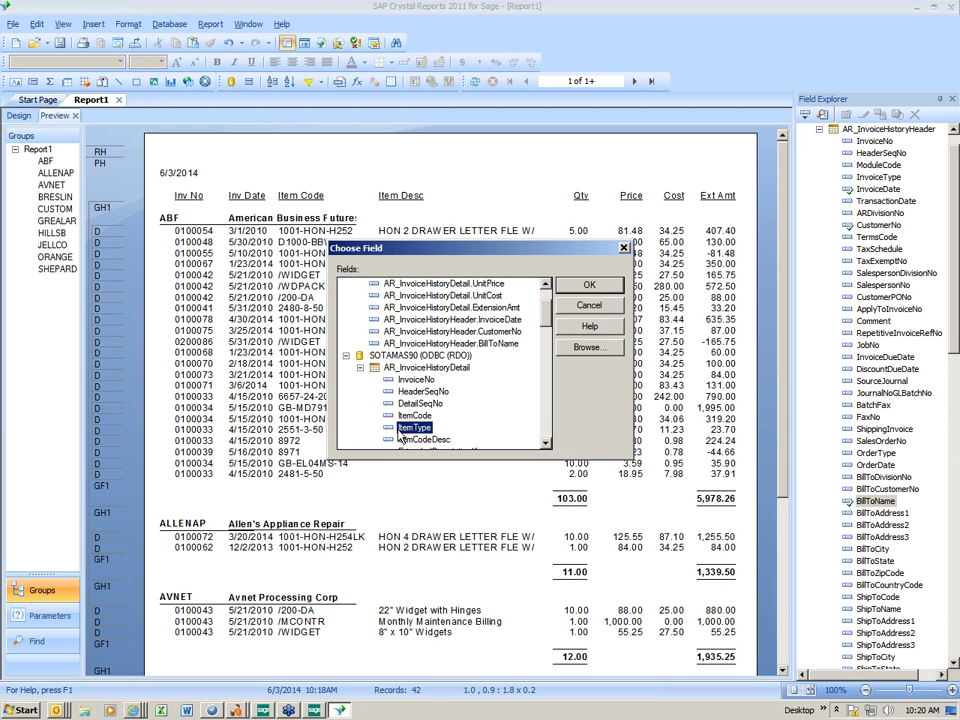
{"action": "left_click", "coordinate": [588, 289]}
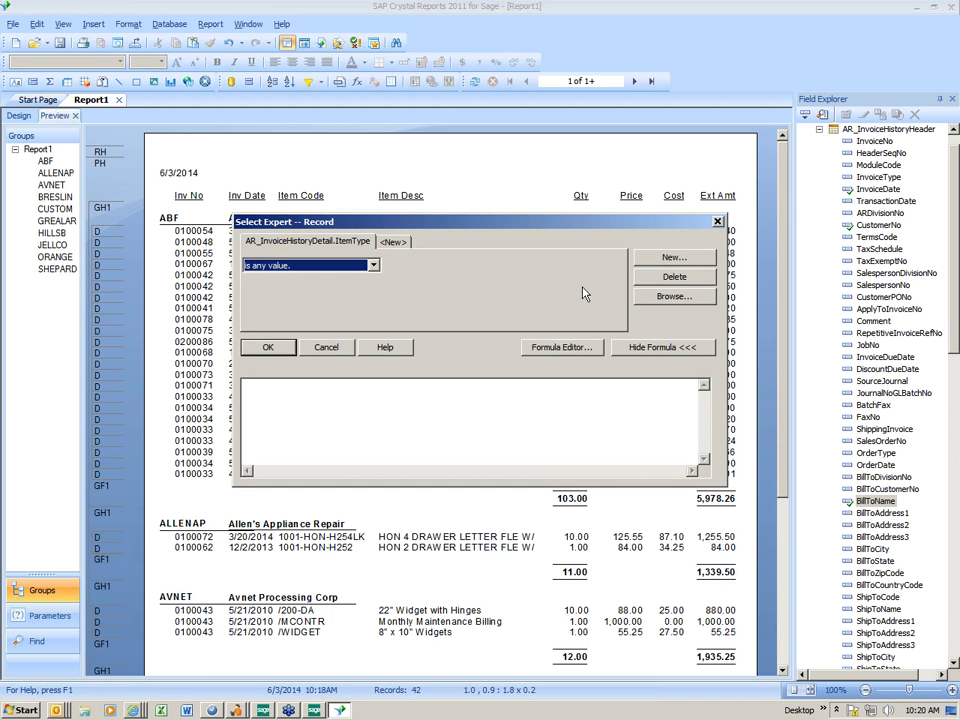
- Restrict the report to records whose ItemType is equal to 1 and apply the filter with refreshed data
{"action": "left_click", "coordinate": [373, 266]}
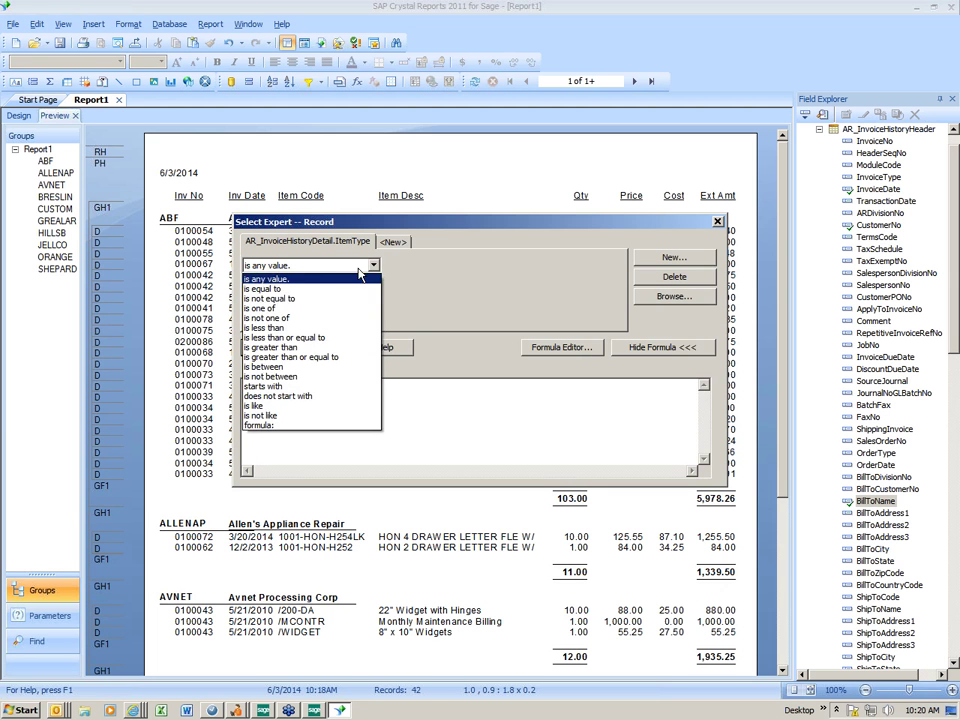
{"action": "left_click", "coordinate": [331, 290]}
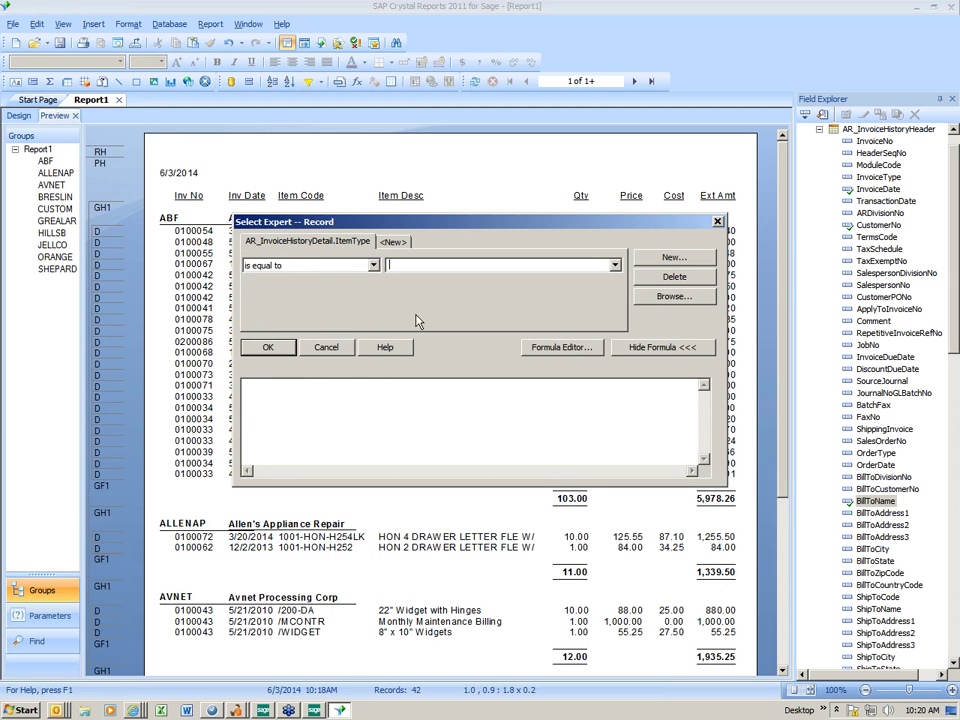
{"action": "left_click", "coordinate": [615, 266]}
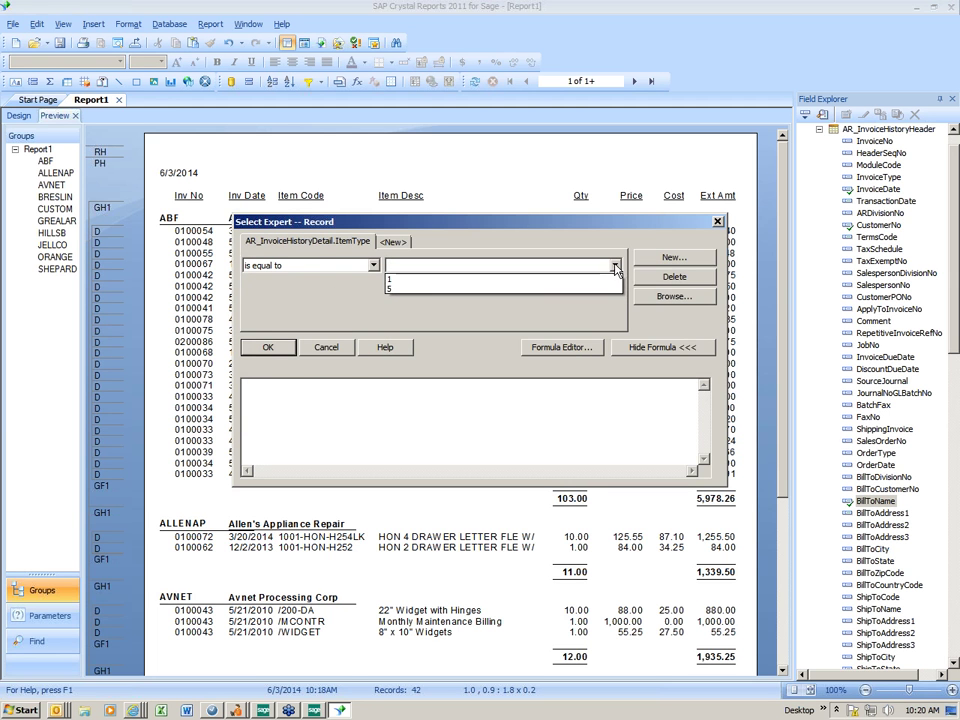
{"action": "left_click", "coordinate": [406, 281]}
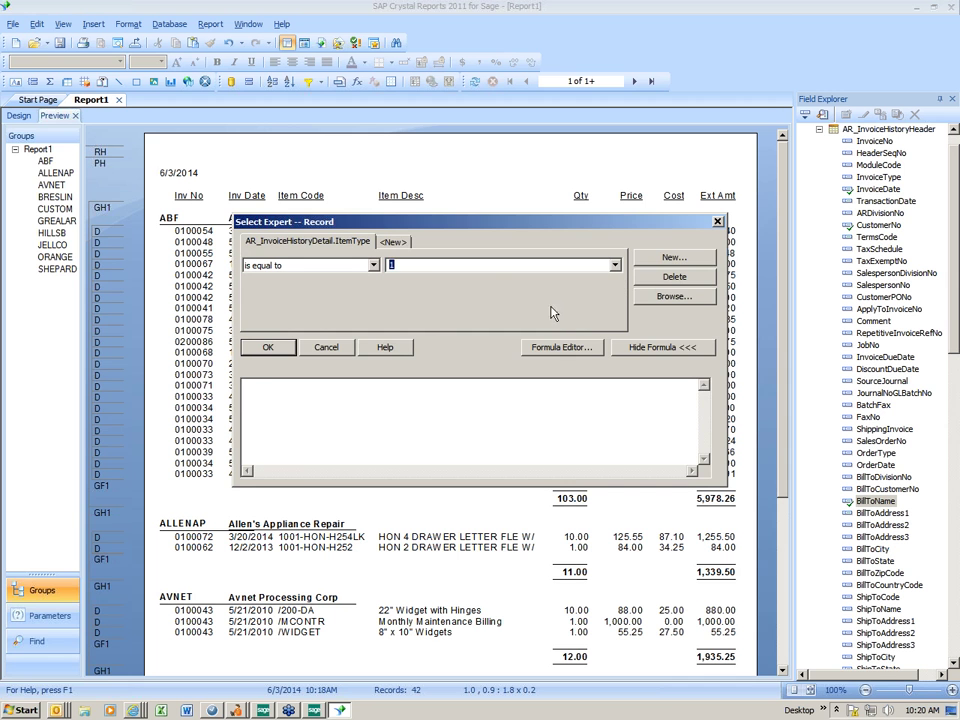
{"action": "left_click", "coordinate": [262, 348]}
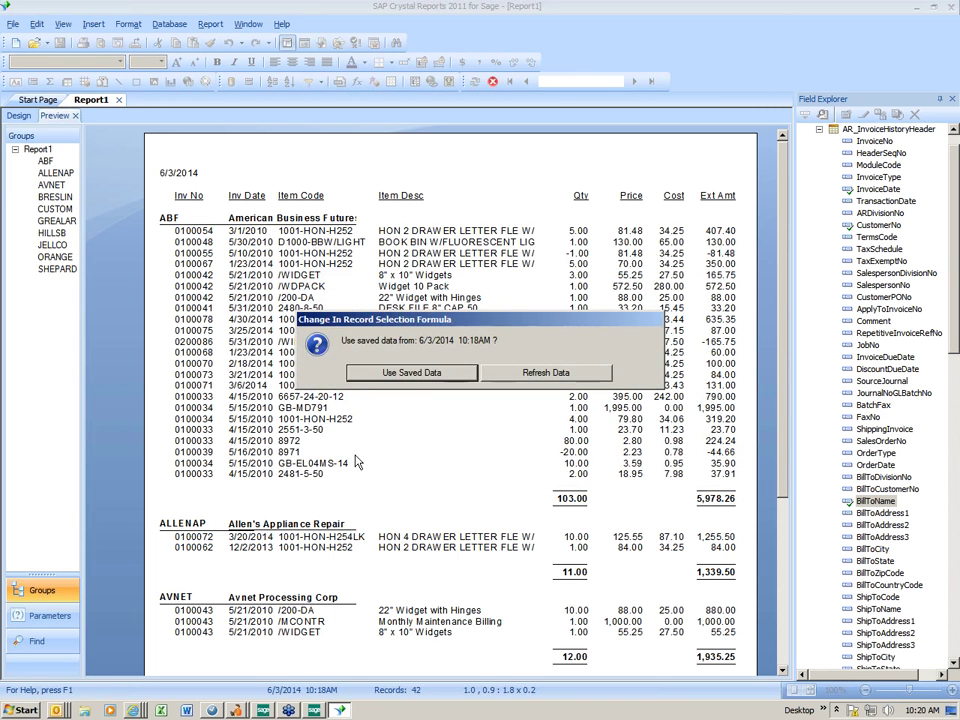
{"action": "left_click", "coordinate": [400, 375]}
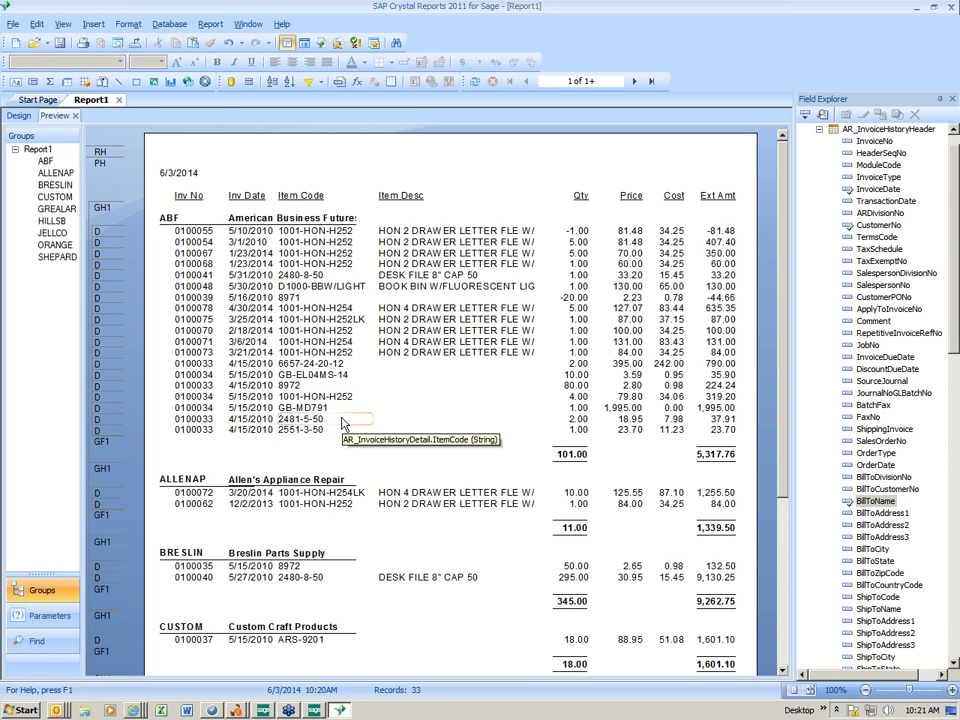
- Sort the records within each customer group by AR_InvoiceHistoryDetail.ItemCode in ascending order
{"action": "left_click", "coordinate": [209, 24]}
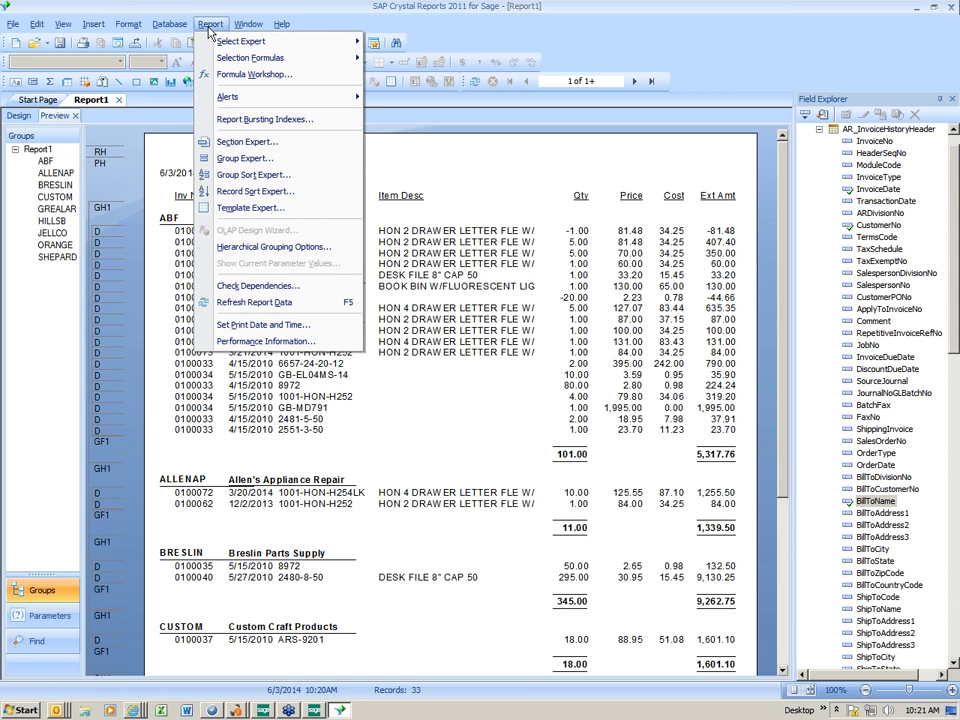
{"action": "left_click", "coordinate": [266, 195]}
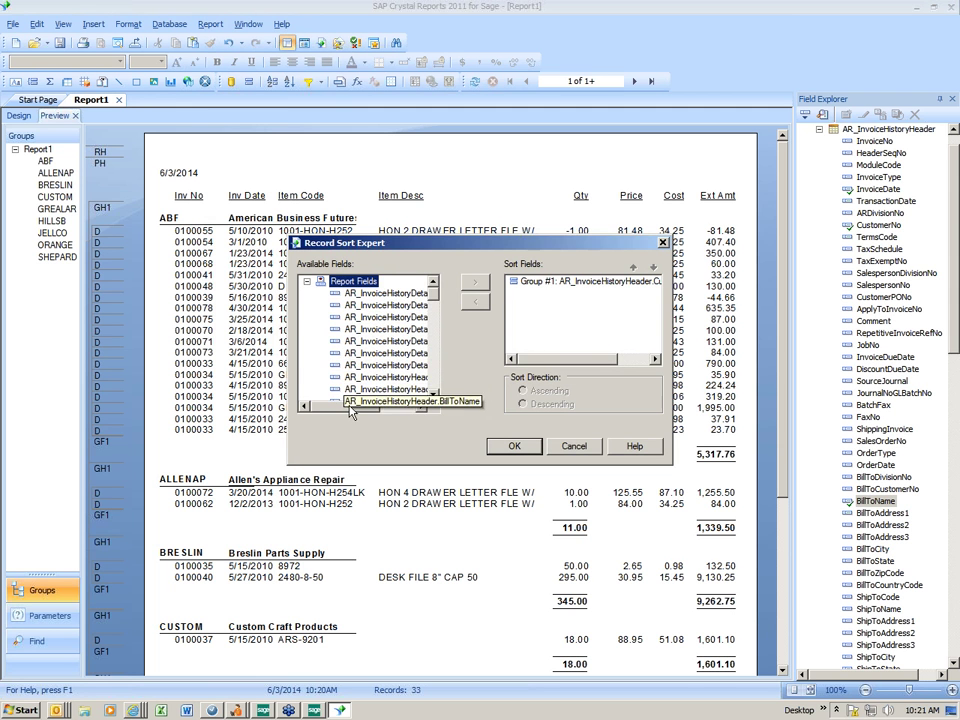
{"action": "left_click_drag", "start_coordinate": [350, 408], "coordinate": [370, 410]}
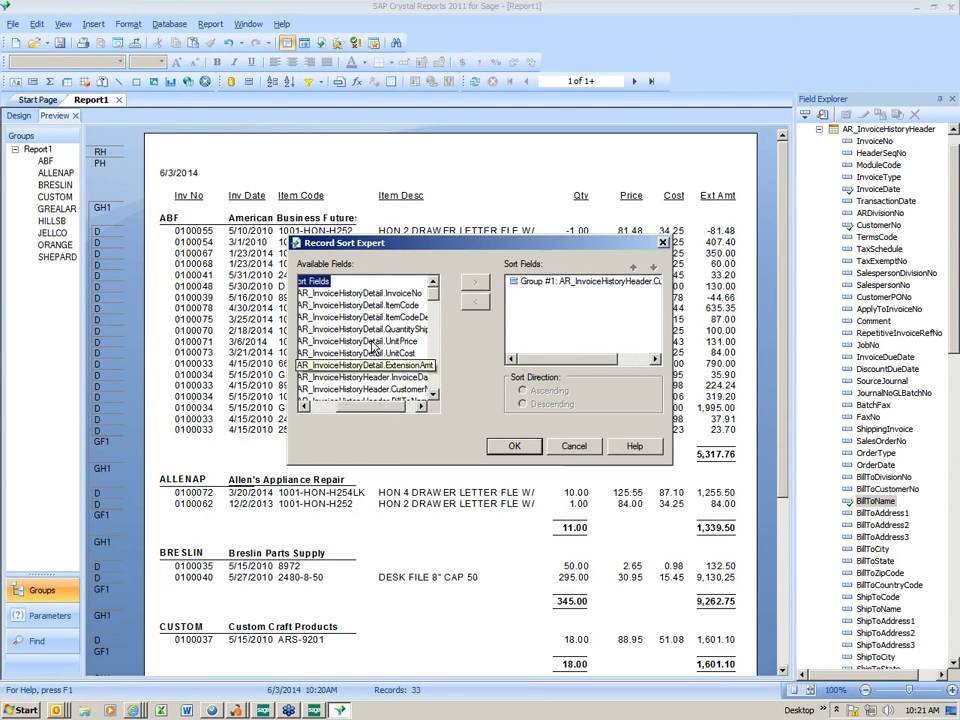
{"action": "left_click", "coordinate": [372, 316]}
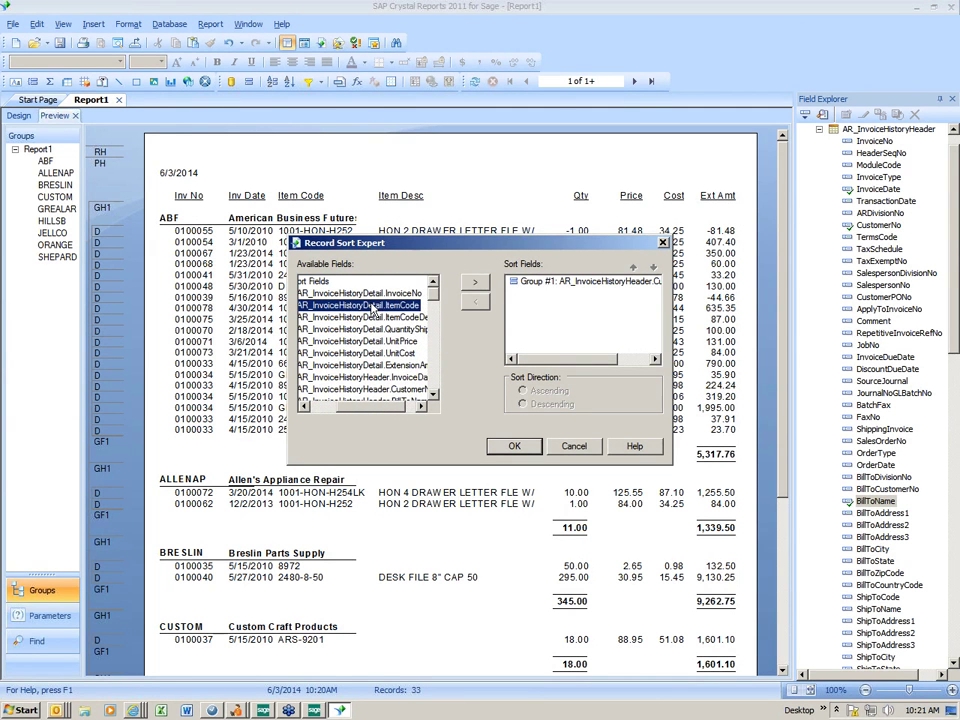
{"action": "left_click", "coordinate": [475, 283]}
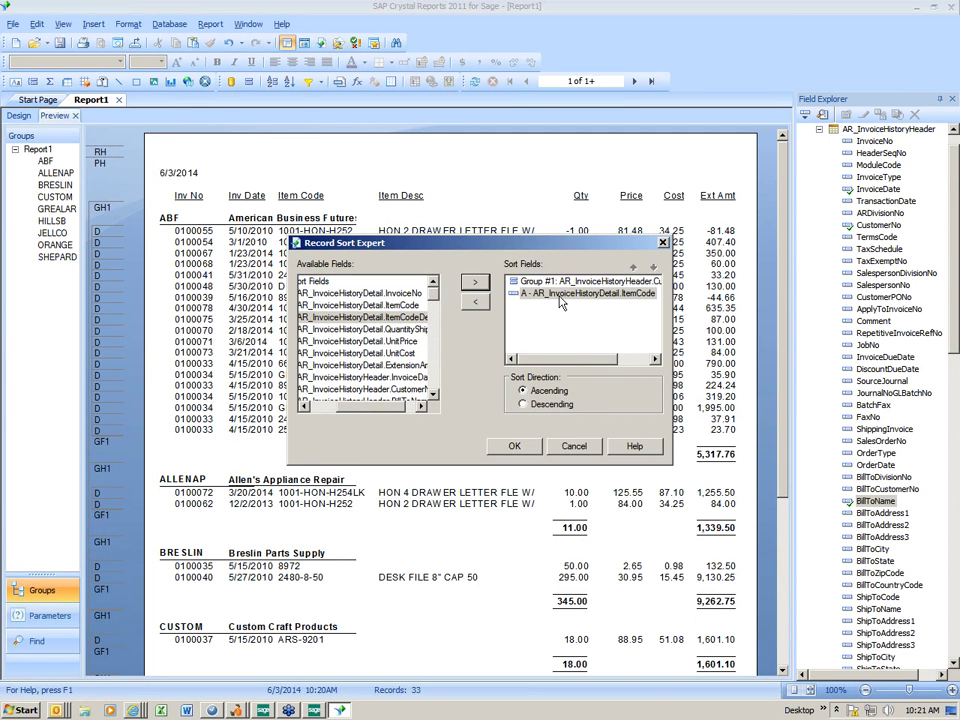
{"action": "left_click", "coordinate": [514, 446]}
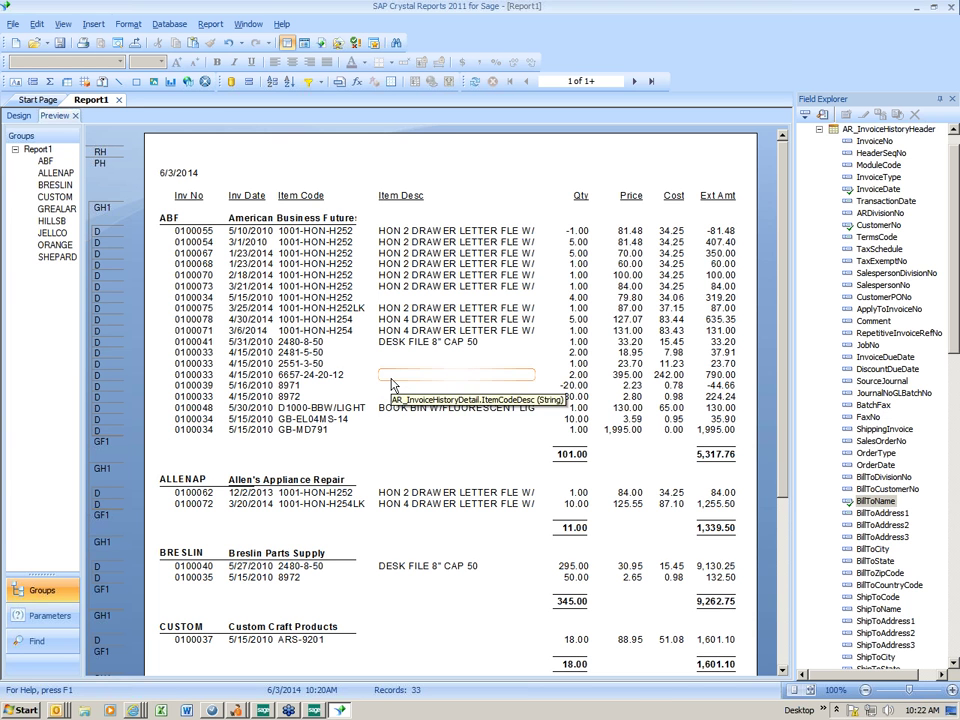
- Start a new parameter field named Invoice Date and set its type to Date
{"action": "left_click", "coordinate": [819, 129]}
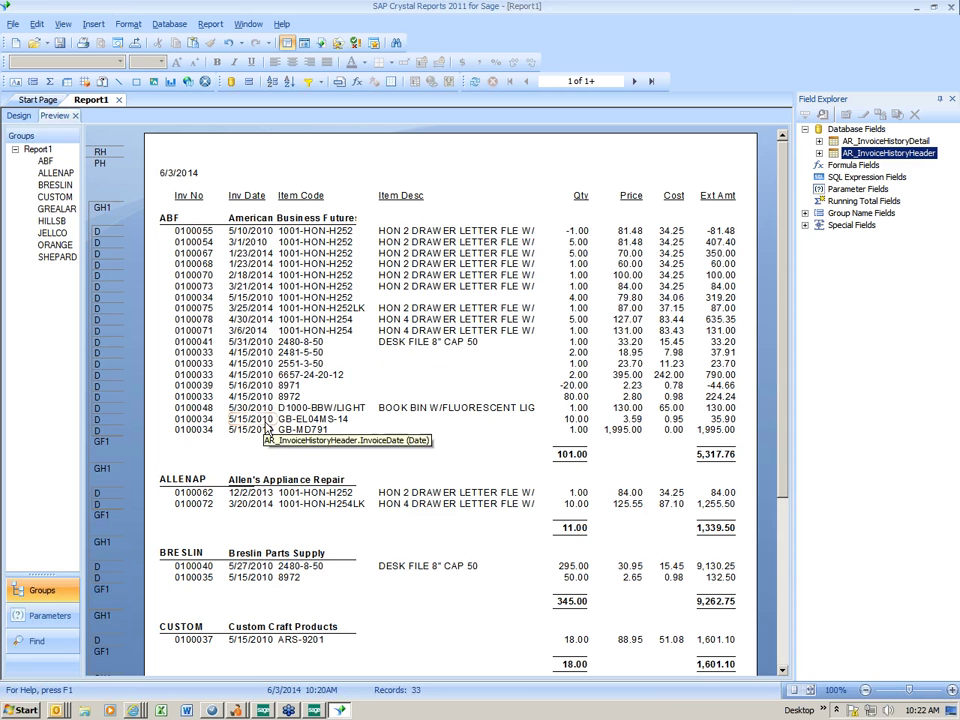
{"action": "left_click", "coordinate": [840, 190]}
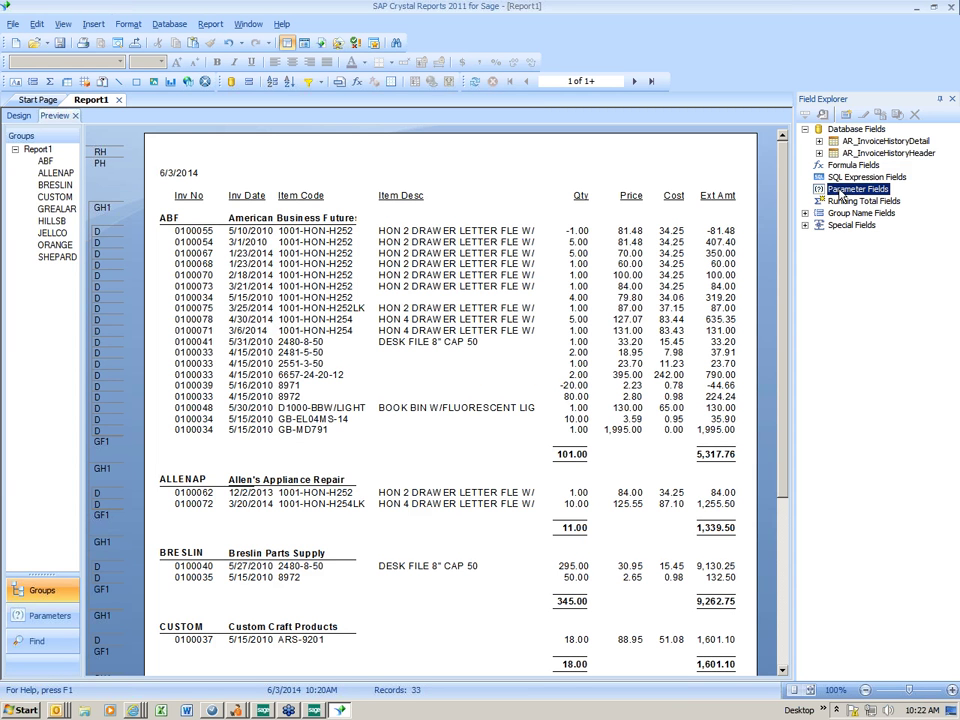
{"action": "left_click", "coordinate": [845, 115]}
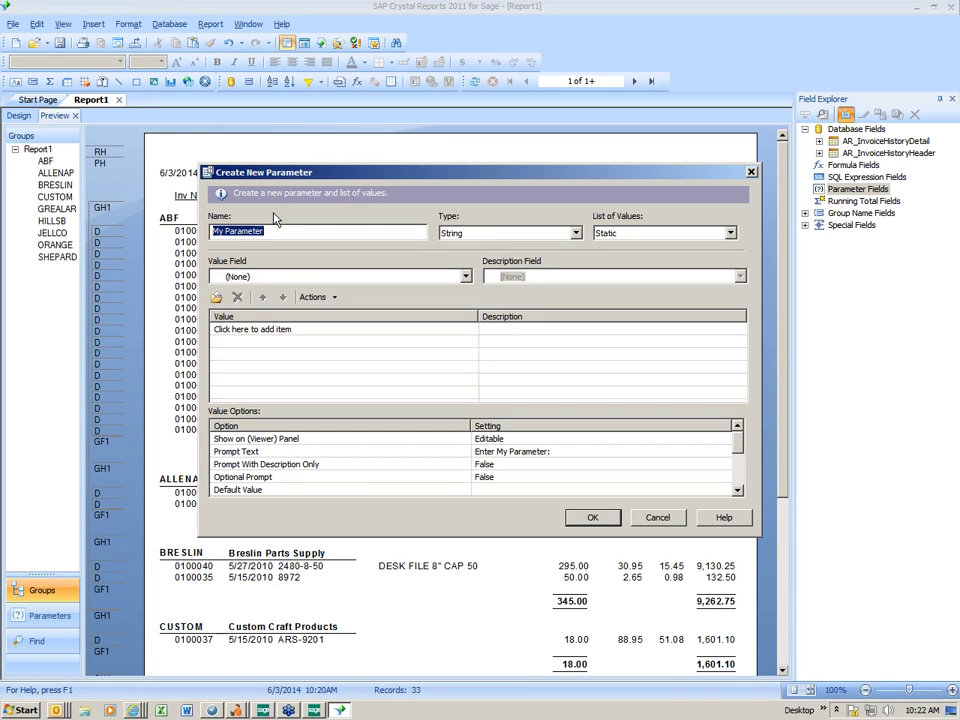
{"action": "type", "text": "Invoi"}
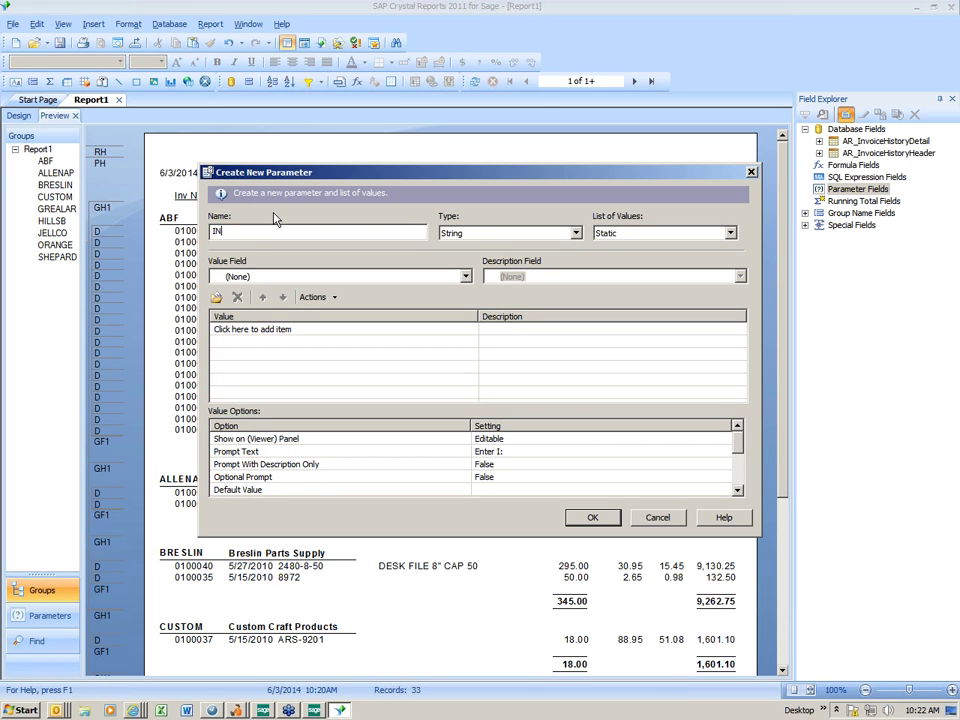
{"action": "key", "text": "BackSpace"}
{"action": "key", "text": "BackSpace"}
{"action": "key", "text": "BackSpace"}
{"action": "key", "text": "BackSpace"}
{"action": "type", "text": "noc"}
{"action": "key", "text": "BackSpace"}
{"action": "key", "text": "BackSpace"}
{"action": "type", "text": "voice Date"}
{"action": "key", "text": "Tab"}
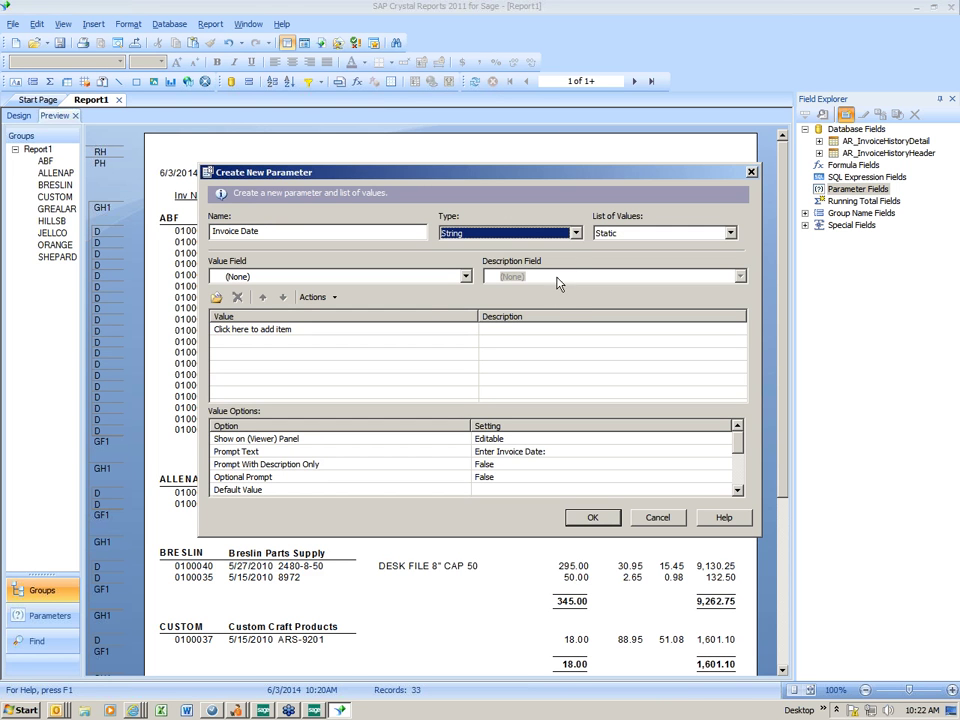
{"action": "left_click", "coordinate": [576, 234]}
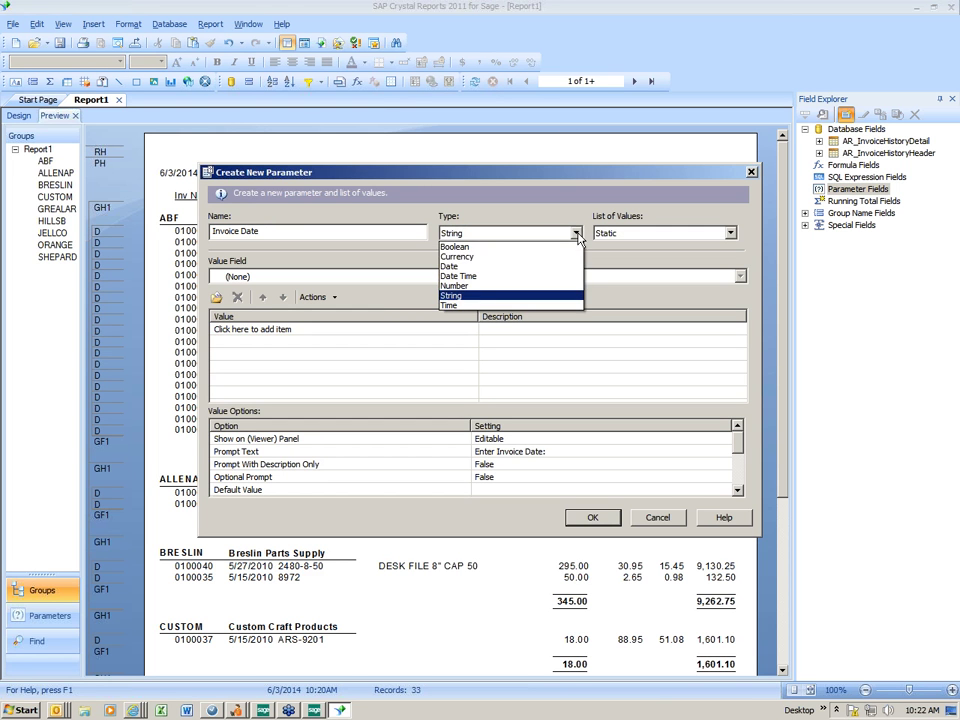
{"action": "left_click", "coordinate": [527, 268]}
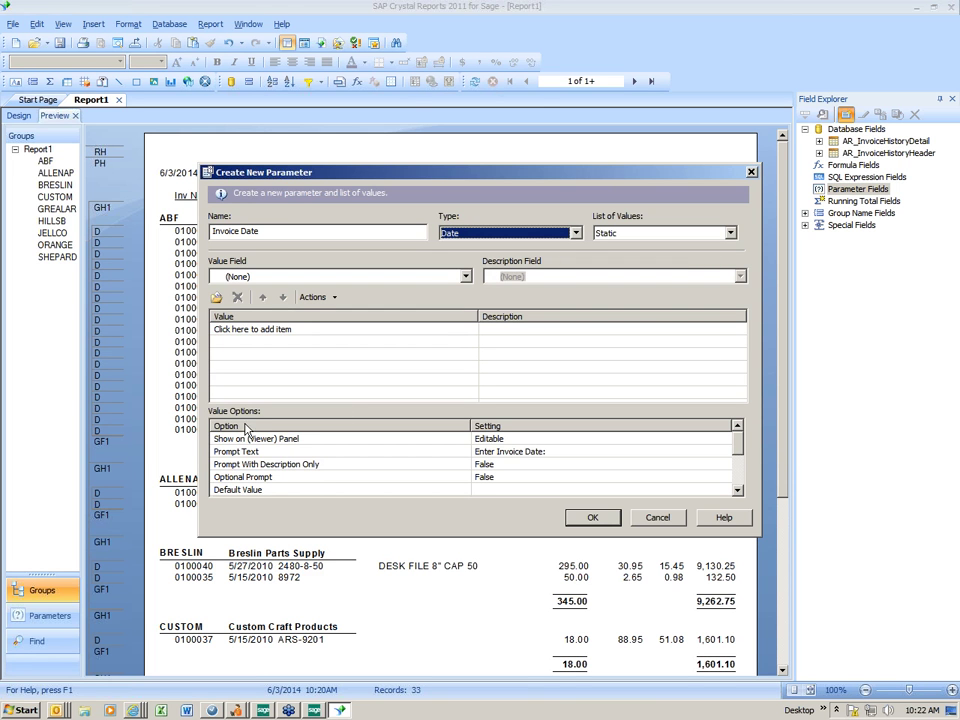
- Set Allow range values to True for the Invoice Date parameter and create the parameter
{"action": "left_click_drag", "start_coordinate": [739, 440], "coordinate": [739, 472]}
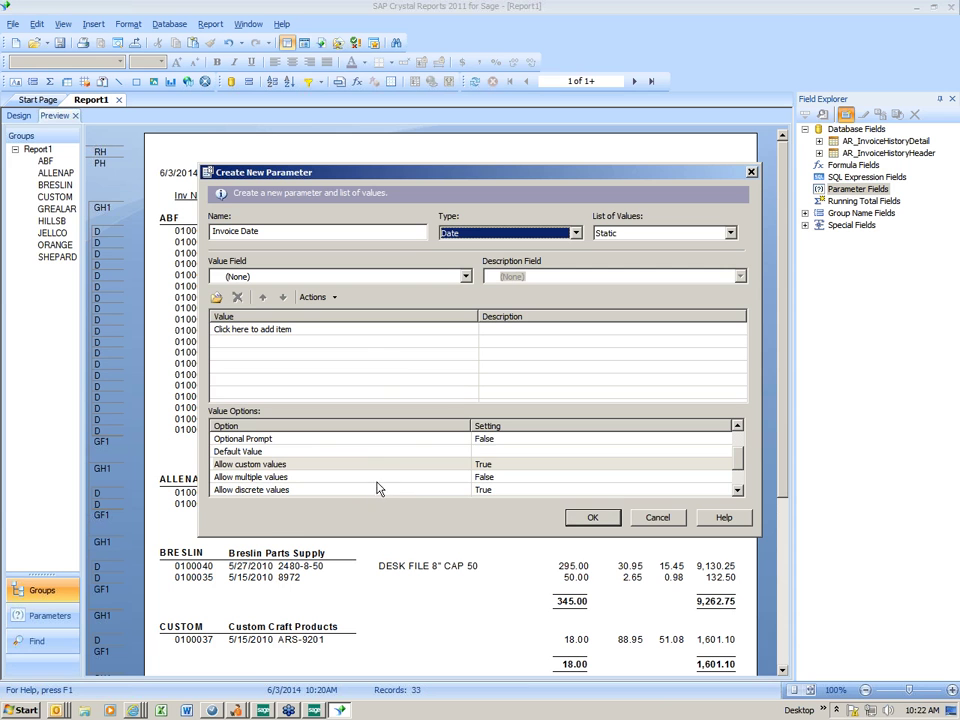
{"action": "scroll", "coordinate": [735, 490], "scroll_direction": "down", "scroll_amount": 5}
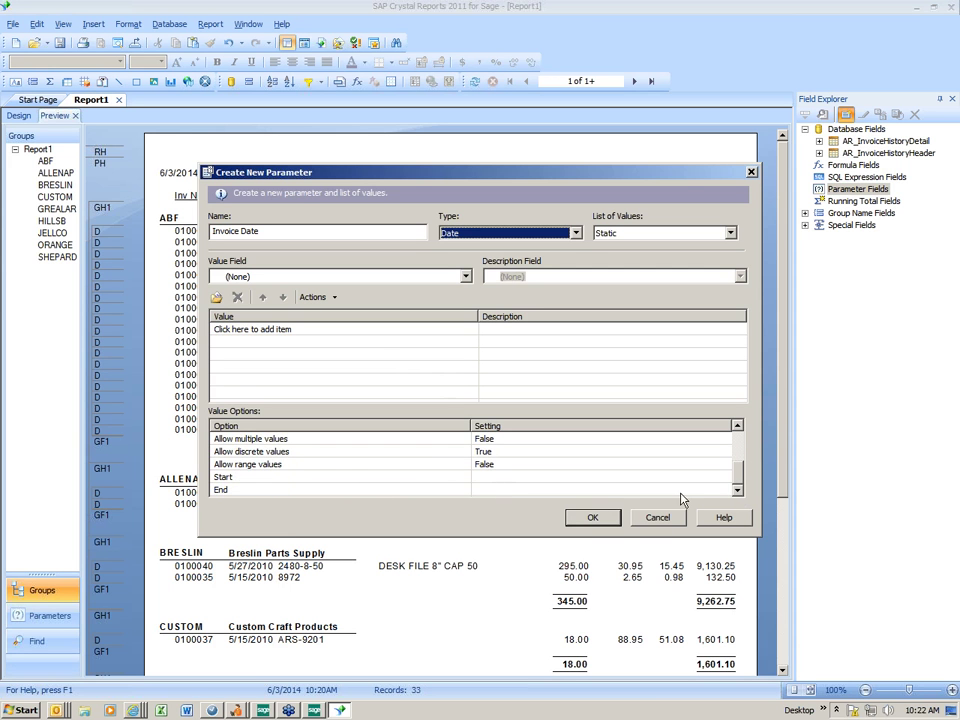
{"action": "left_click", "coordinate": [497, 466]}
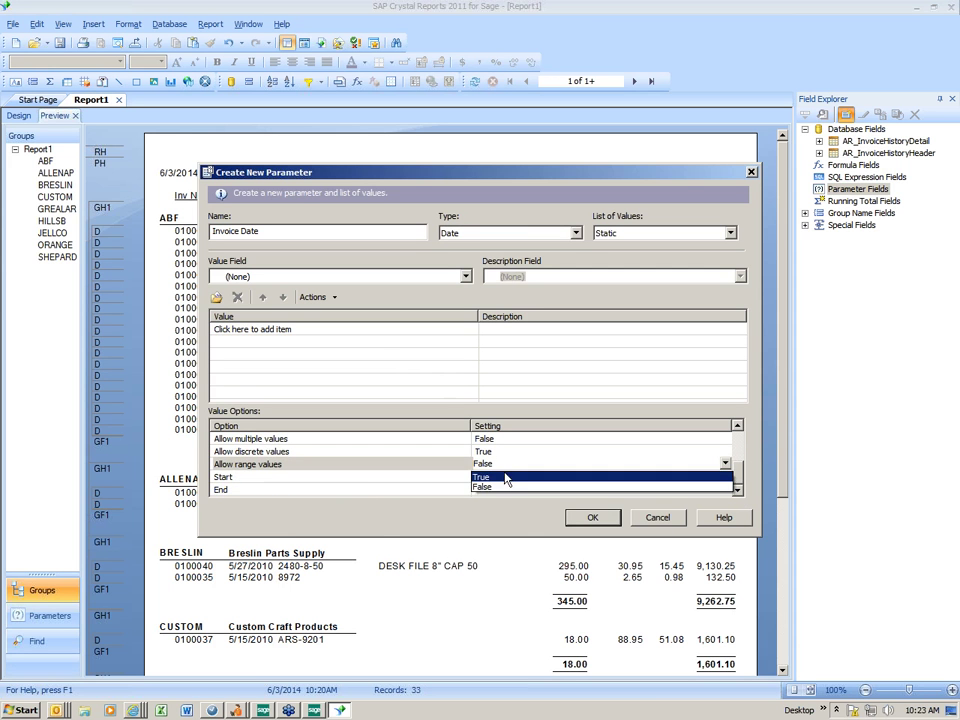
{"action": "left_click", "coordinate": [505, 478]}
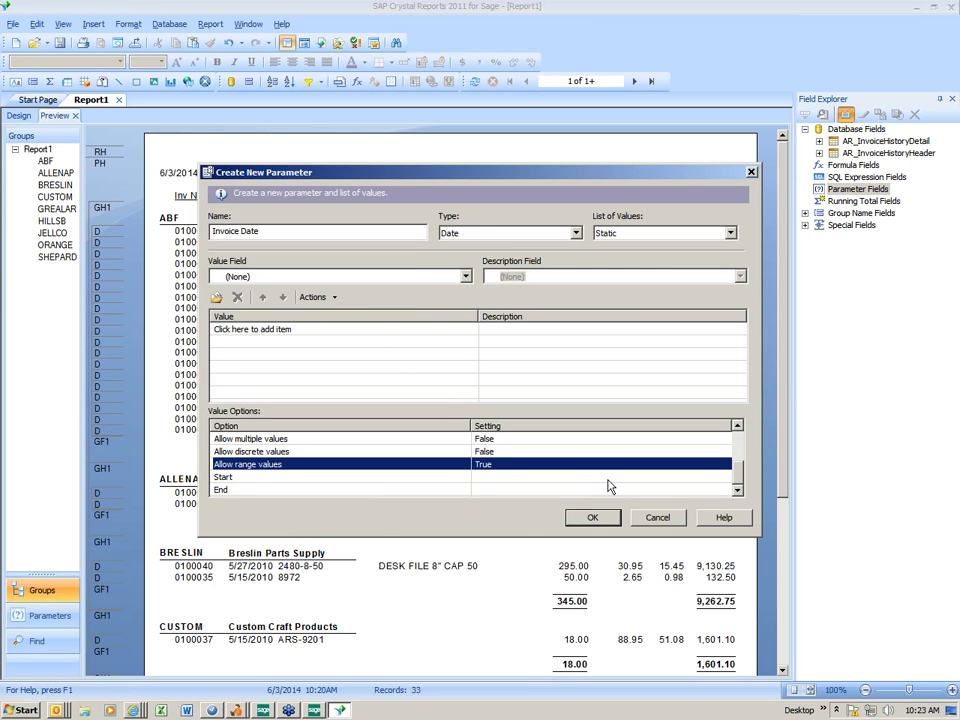
{"action": "left_click", "coordinate": [597, 519]}
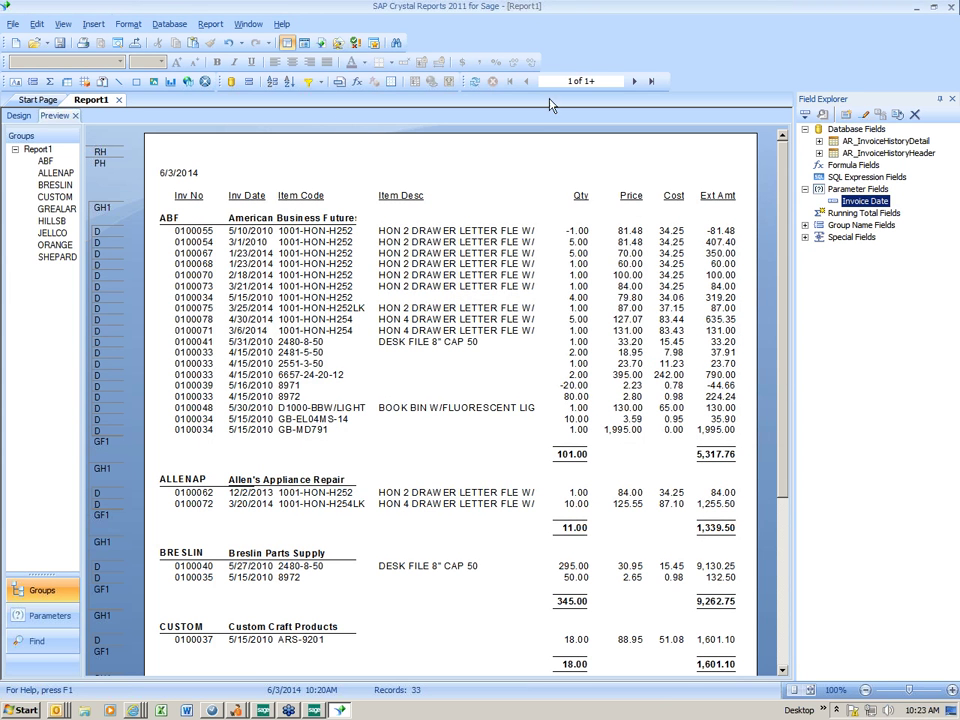
- Add a second record selection criterion on the AR_InvoiceHistoryHeader.InvoiceDate field
{"action": "left_click", "coordinate": [212, 24]}
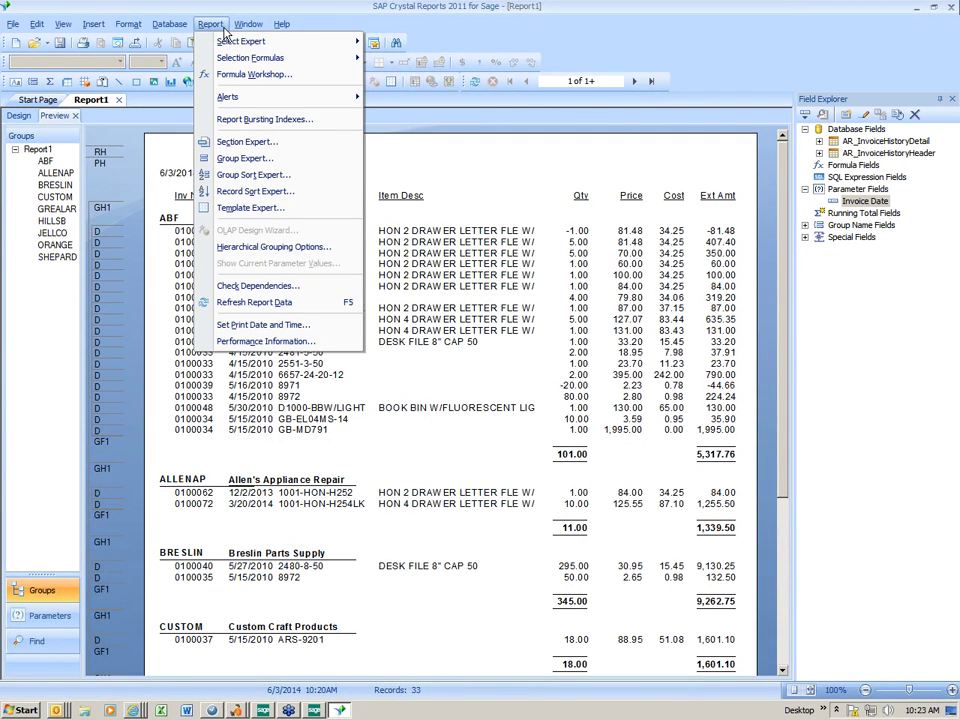
{"action": "mouse_move", "coordinate": [238, 45]}
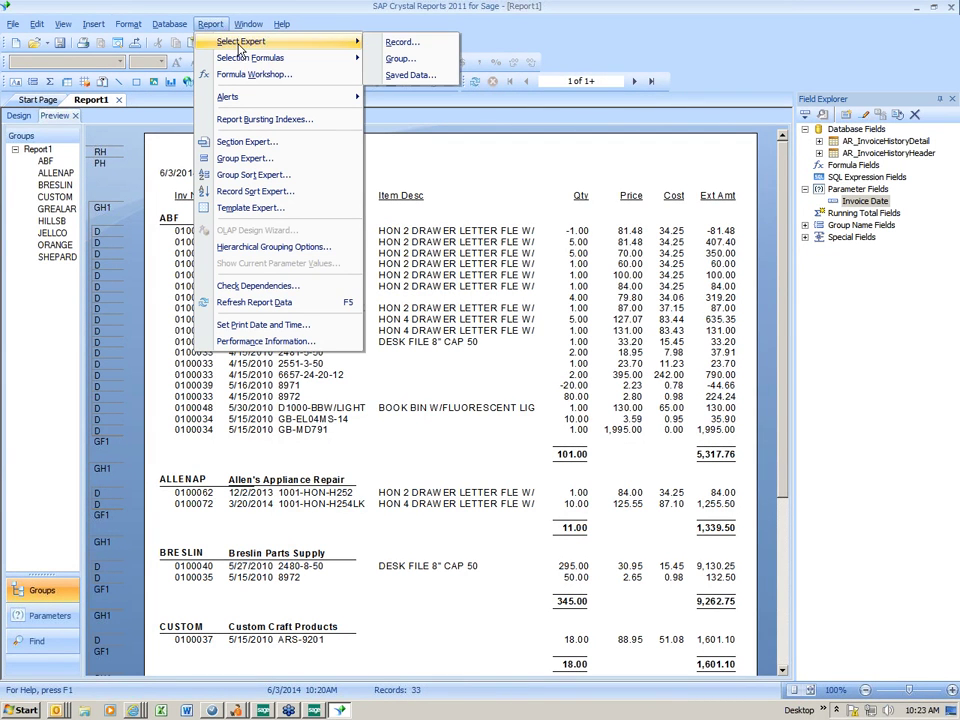
{"action": "left_click", "coordinate": [392, 44]}
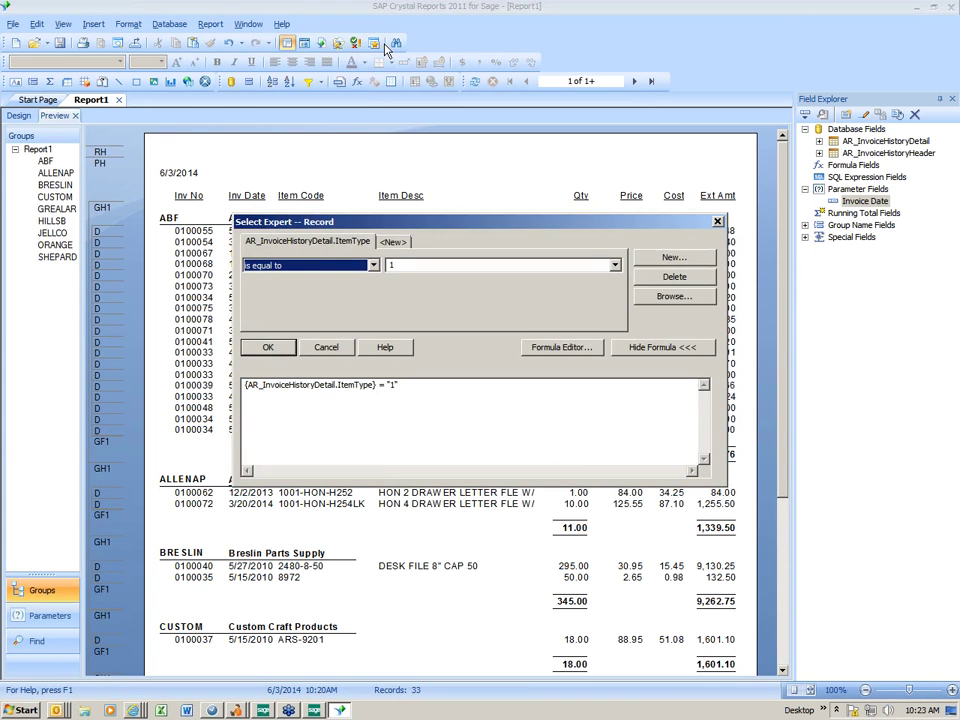
{"action": "left_click", "coordinate": [393, 243]}
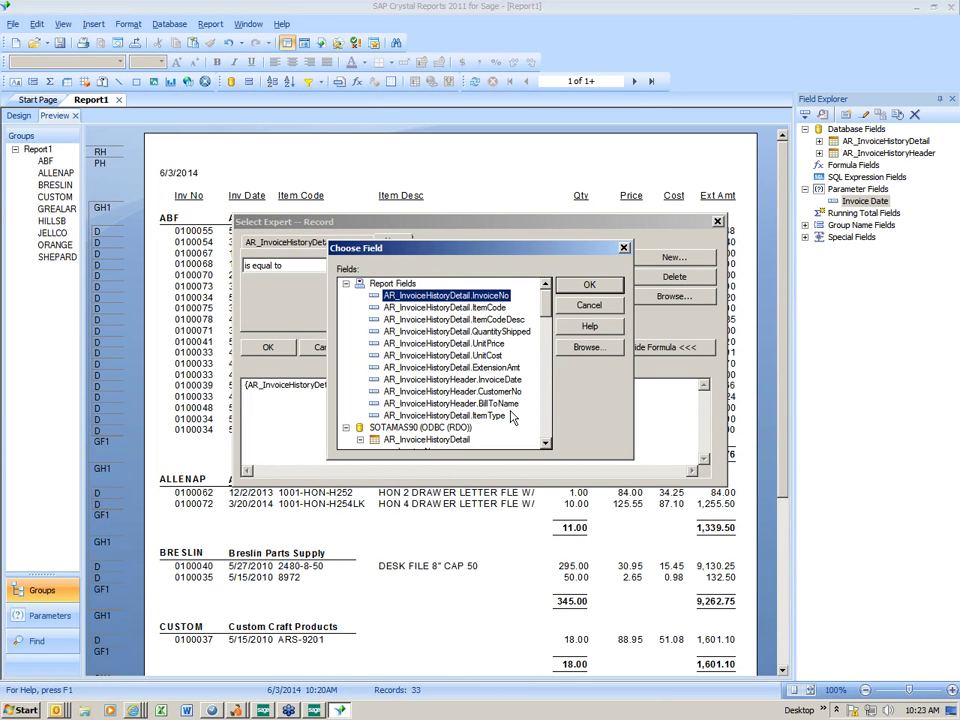
{"action": "left_click", "coordinate": [490, 380]}
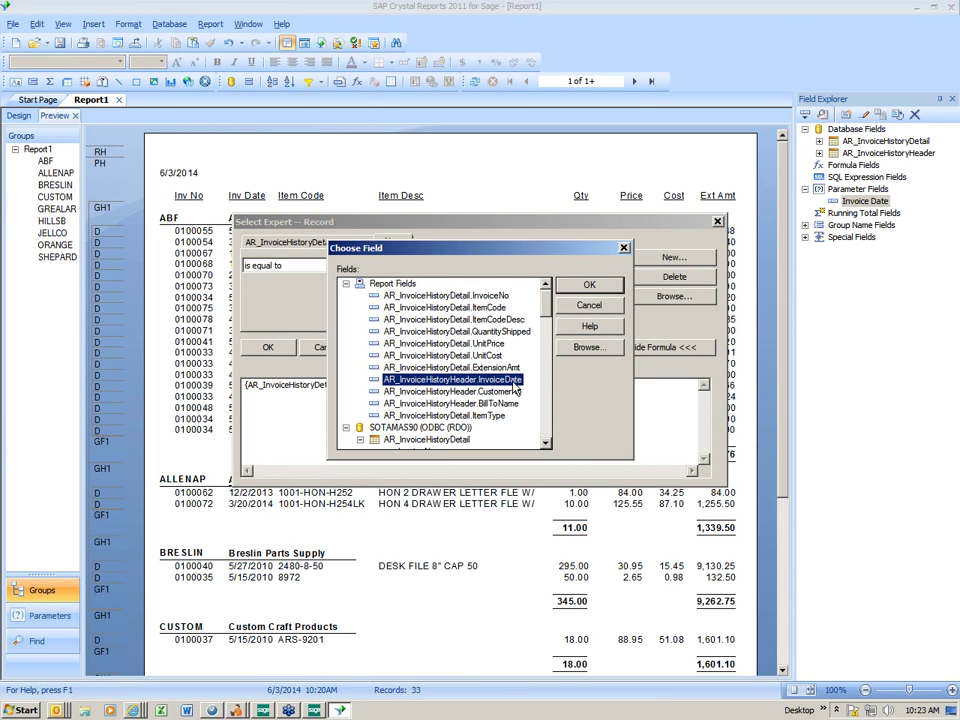
{"action": "left_click", "coordinate": [572, 290]}
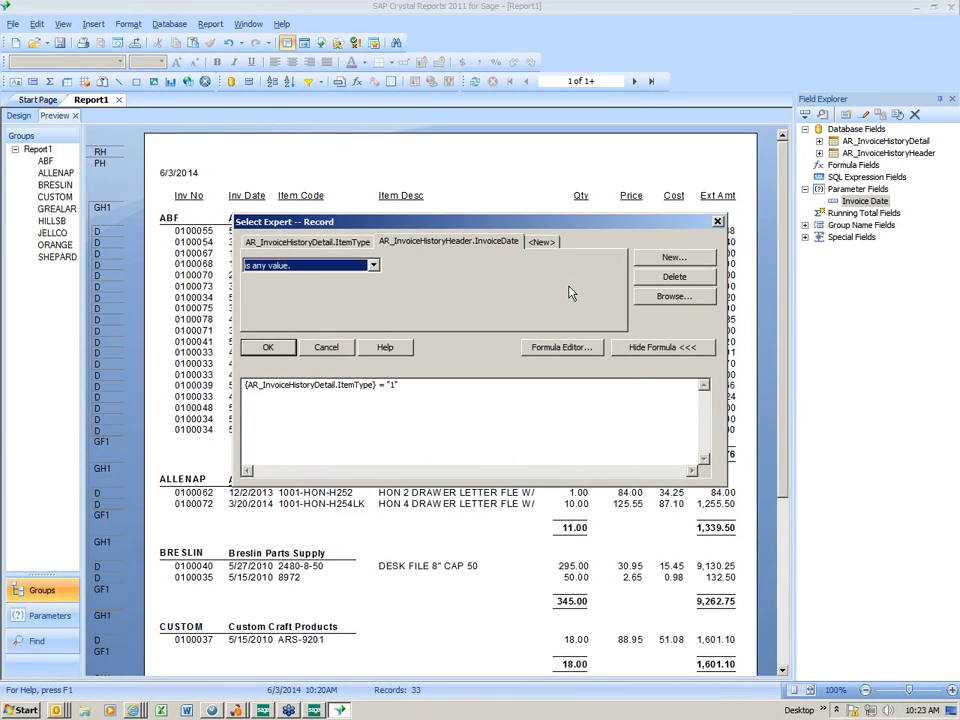
- Require InvoiceDate to be equal to the {?Invoice Date} parameter and apply the record selection
{"action": "left_click", "coordinate": [373, 266]}
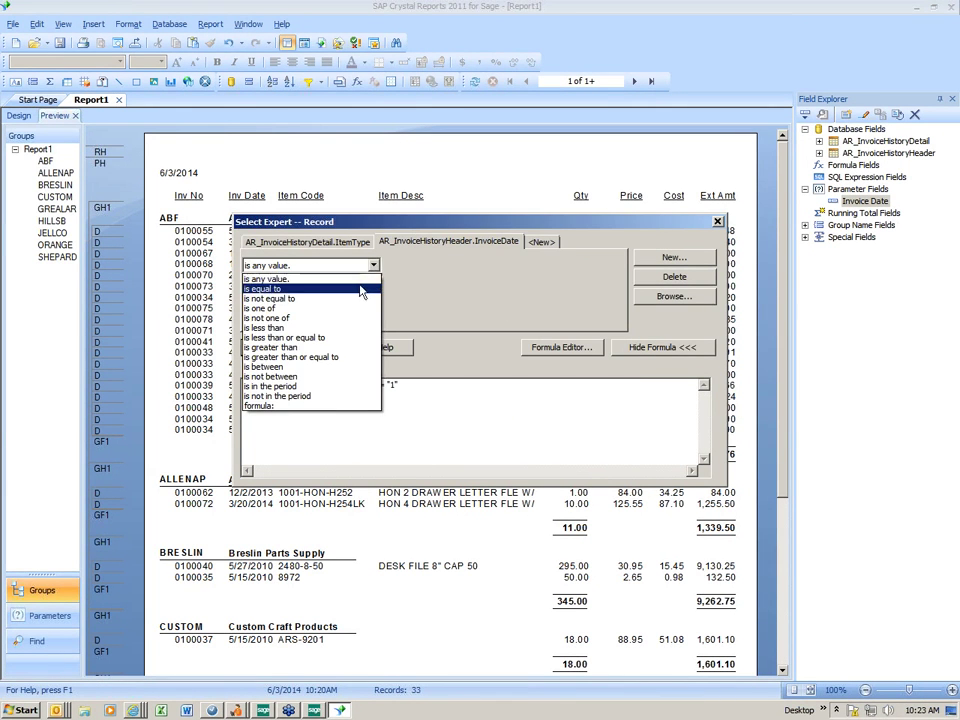
{"action": "left_click", "coordinate": [362, 290]}
{"action": "left_click", "coordinate": [615, 266]}
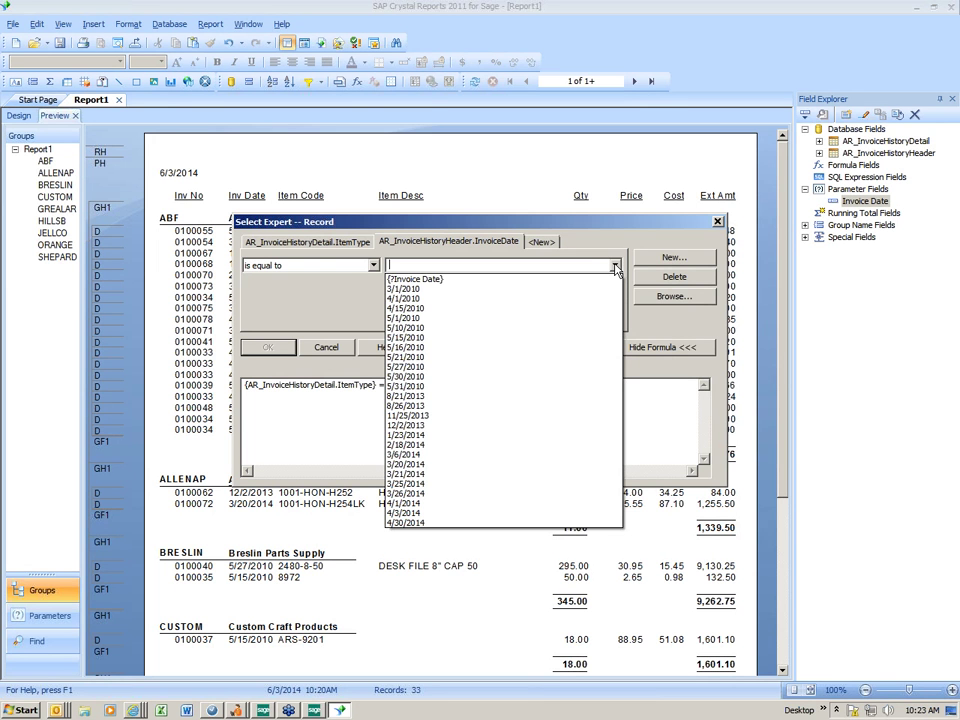
{"action": "left_click", "coordinate": [436, 281]}
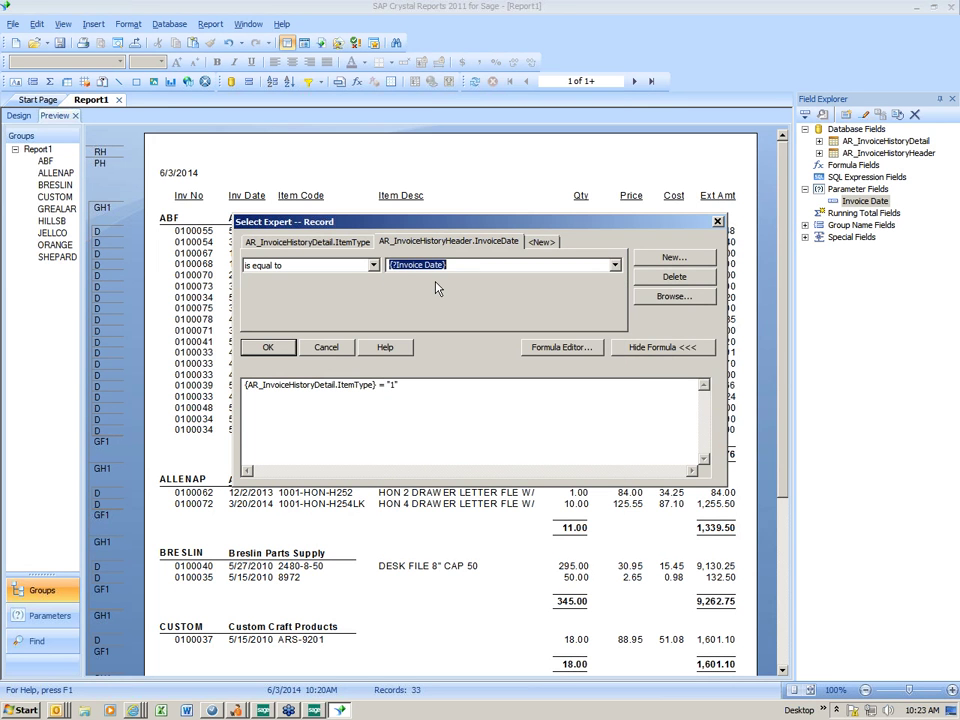
{"action": "left_click", "coordinate": [270, 348]}
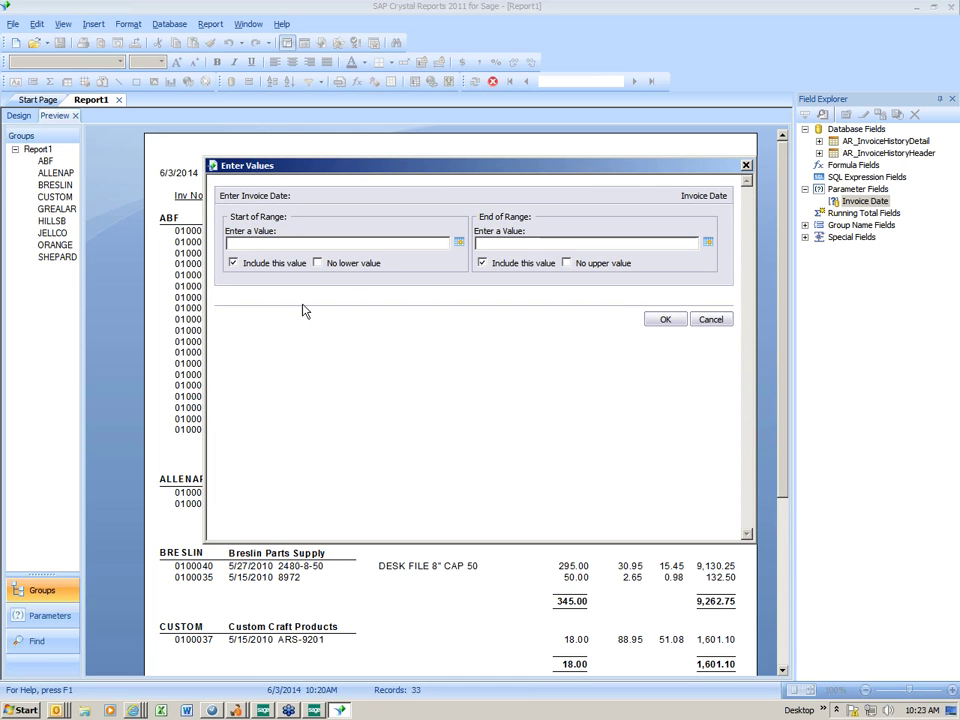
- Run the report for an invoice date range from 05/01/2010 to 05/31/2010
{"action": "left_click", "coordinate": [240, 244]}
{"action": "type", "text": "05/"}
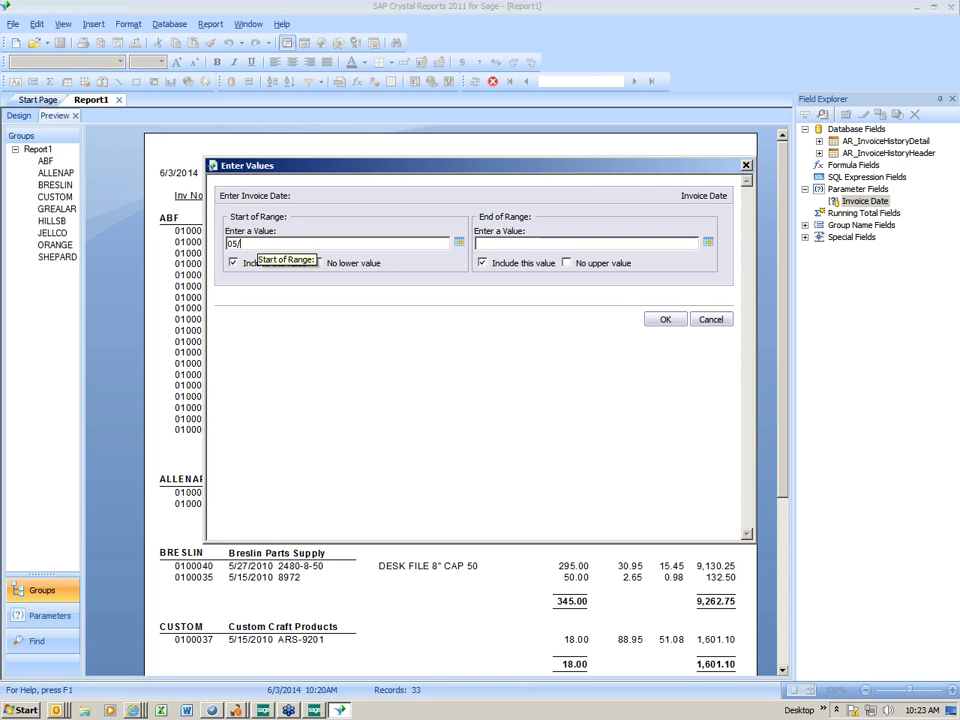
{"action": "type", "text": "01/2010"}
{"action": "left_click", "coordinate": [487, 244]}
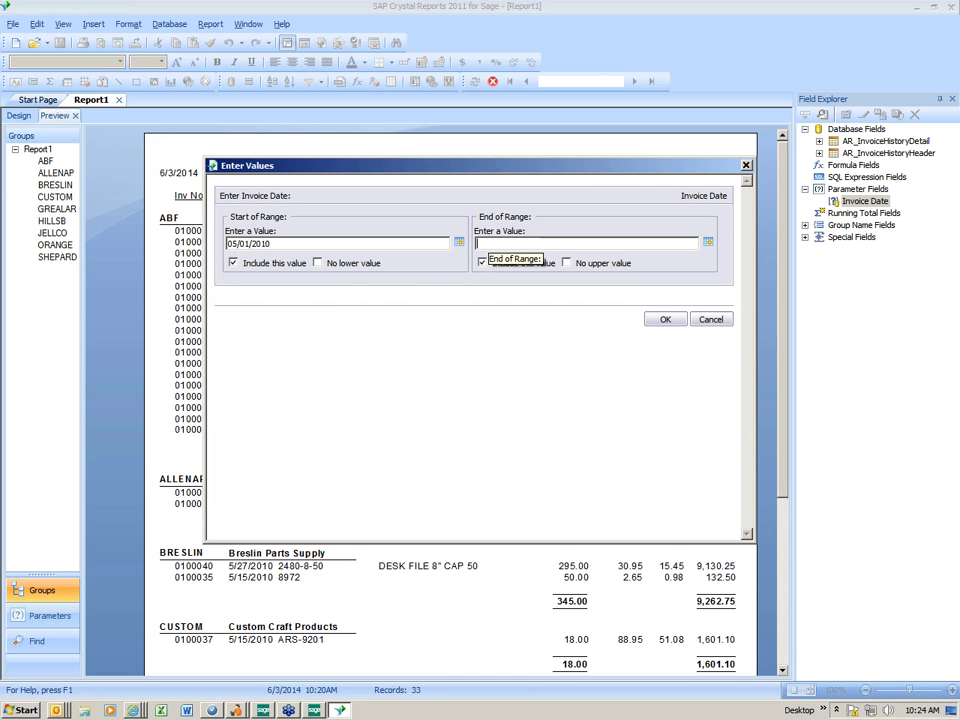
{"action": "type", "text": "05/31/2010"}
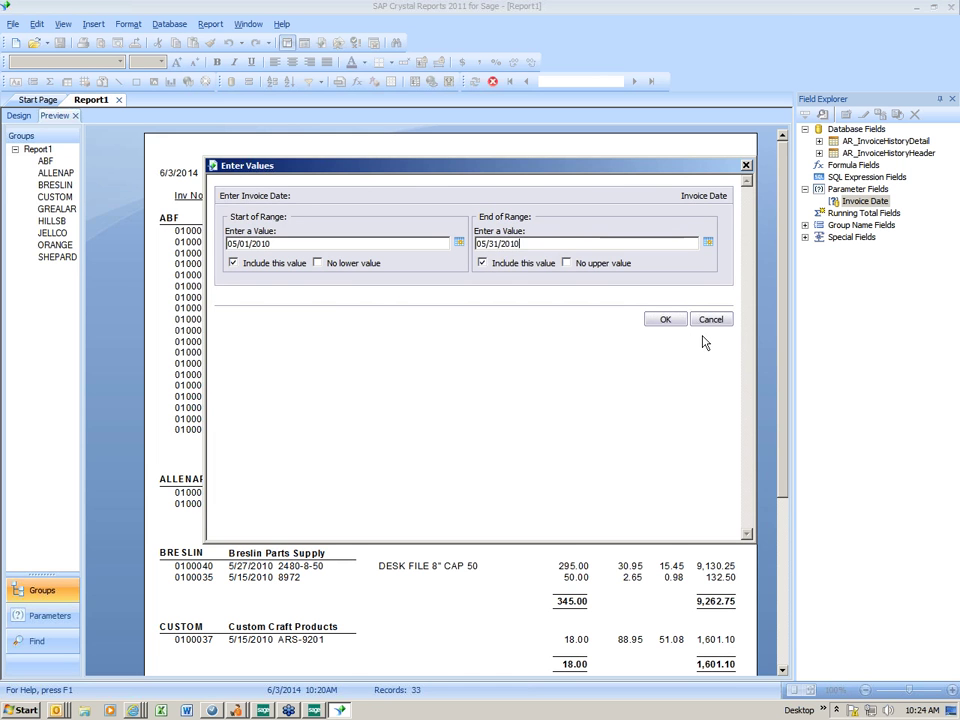
{"action": "left_click", "coordinate": [667, 321]}
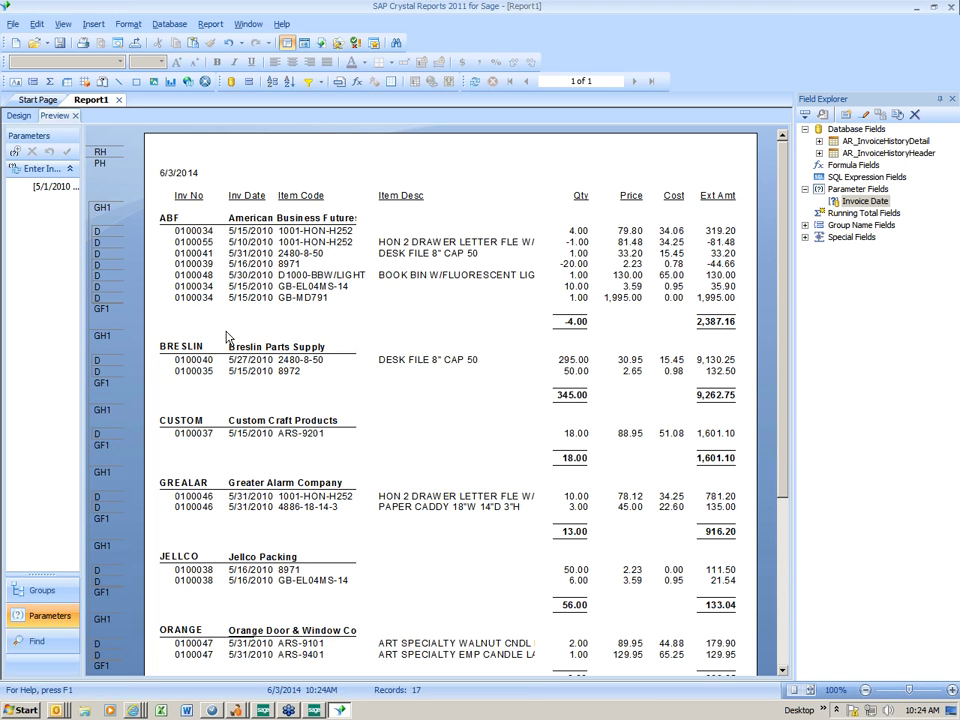
- Insert a second group on AR_InvoiceHistoryDetail.ItemCode in ascending order
{"action": "left_click", "coordinate": [95, 25]}
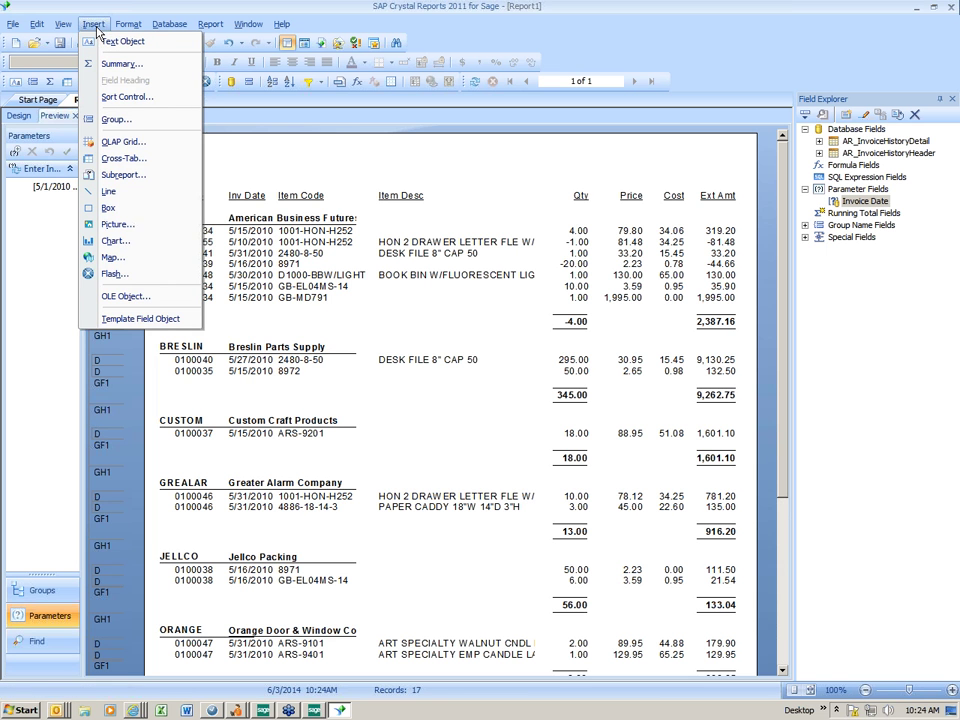
{"action": "left_click", "coordinate": [103, 121]}
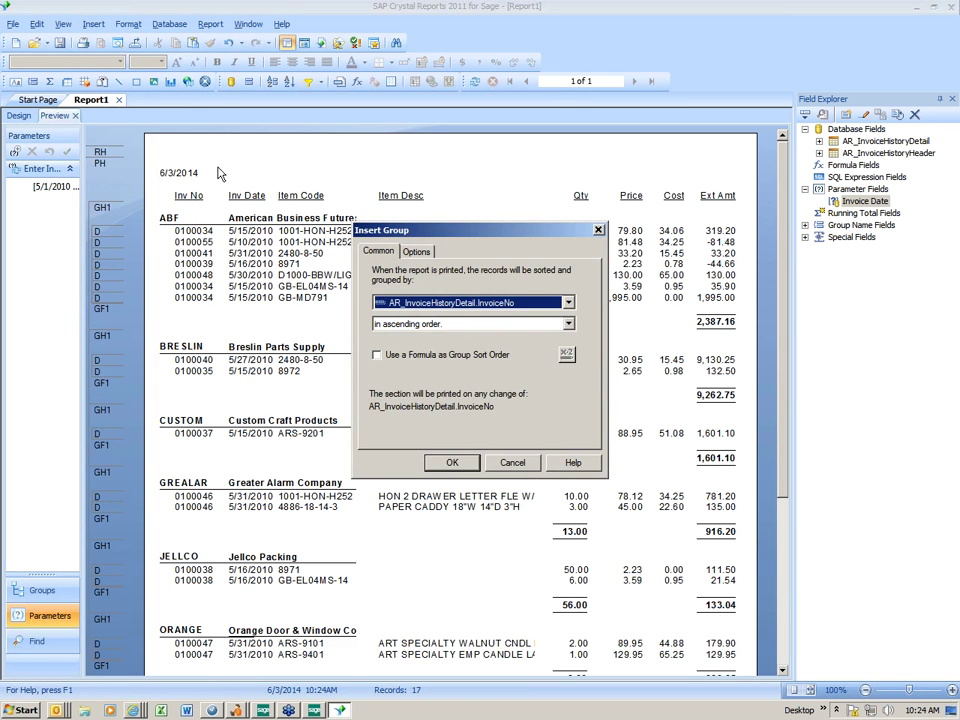
{"action": "left_click", "coordinate": [569, 303]}
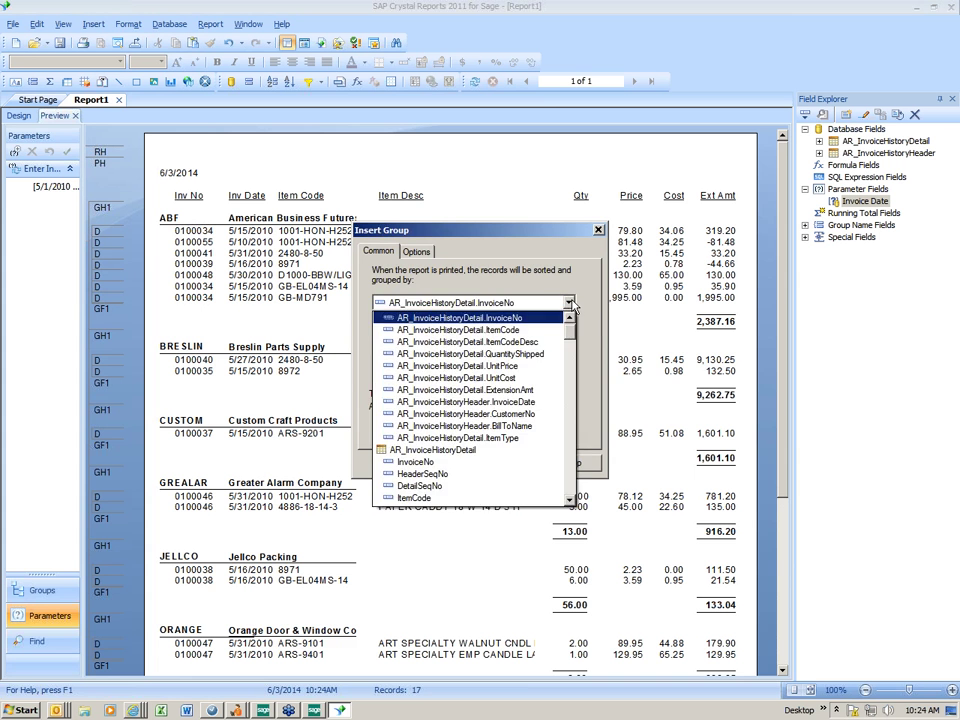
{"action": "left_click", "coordinate": [522, 327]}
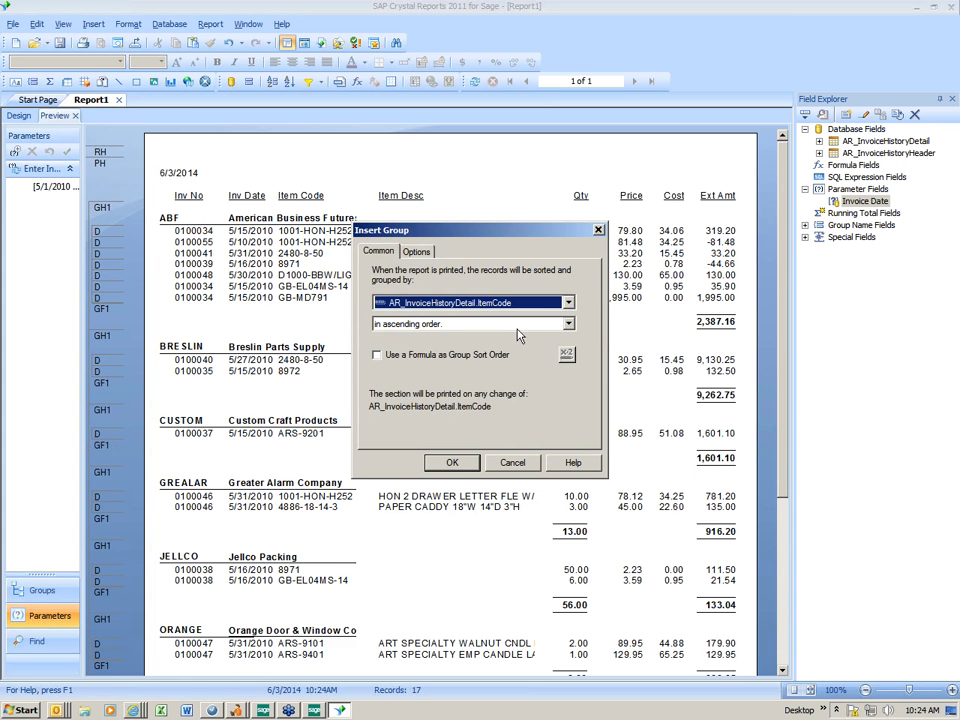
{"action": "left_click", "coordinate": [451, 463]}
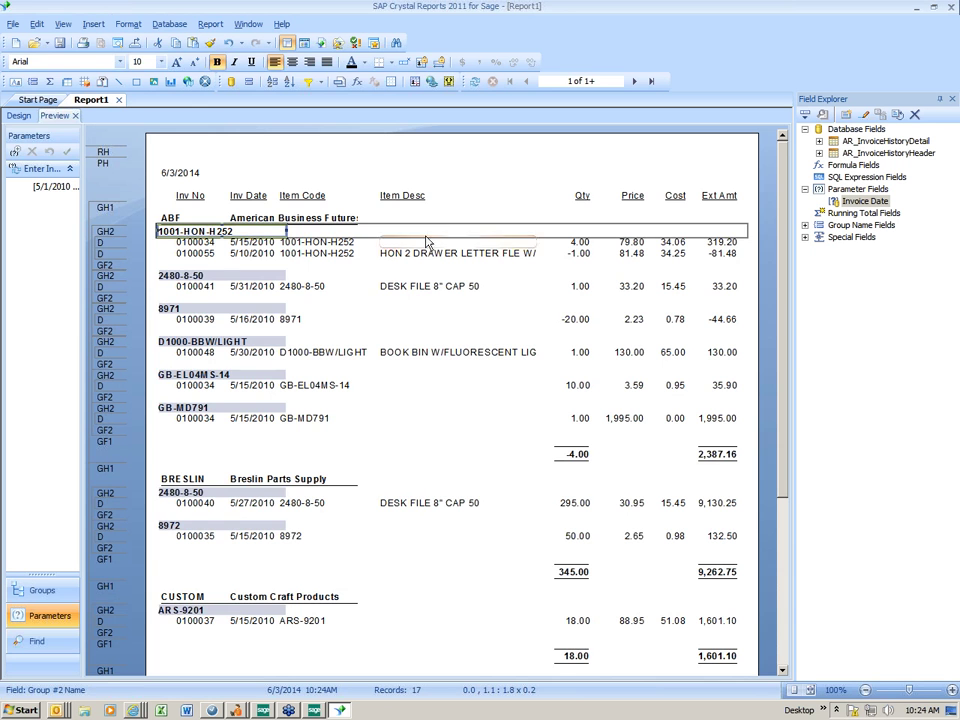
{"action": "left_click", "coordinate": [426, 241]}
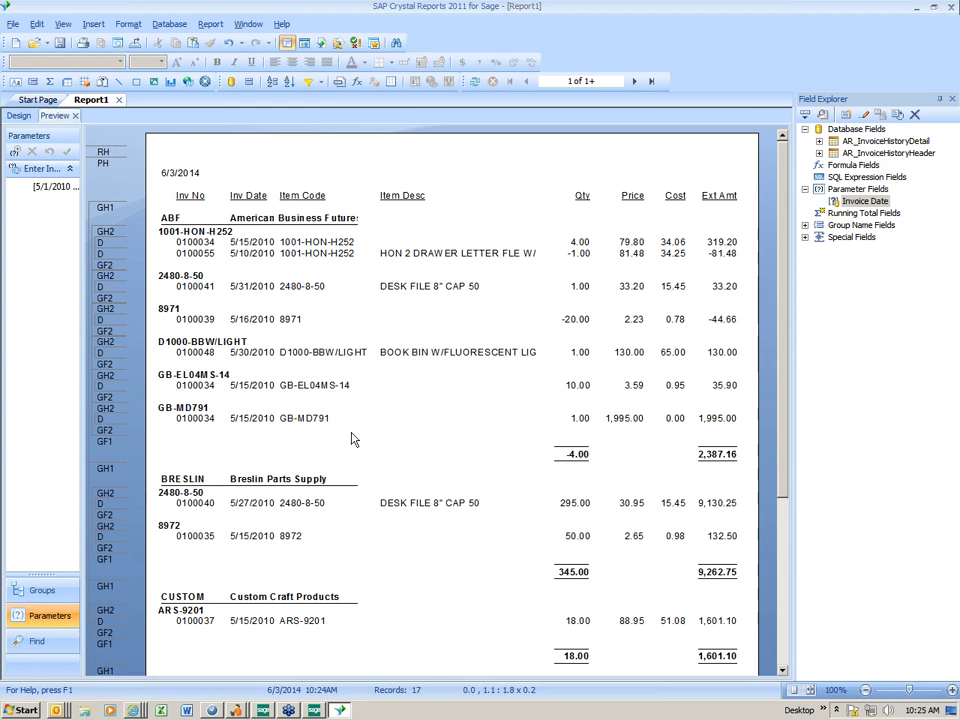
- Insert a Sum summary of QuantityShipped for Group #2, AR_InvoiceHistoryDetail.ItemCode
{"action": "right_click", "coordinate": [578, 260]}
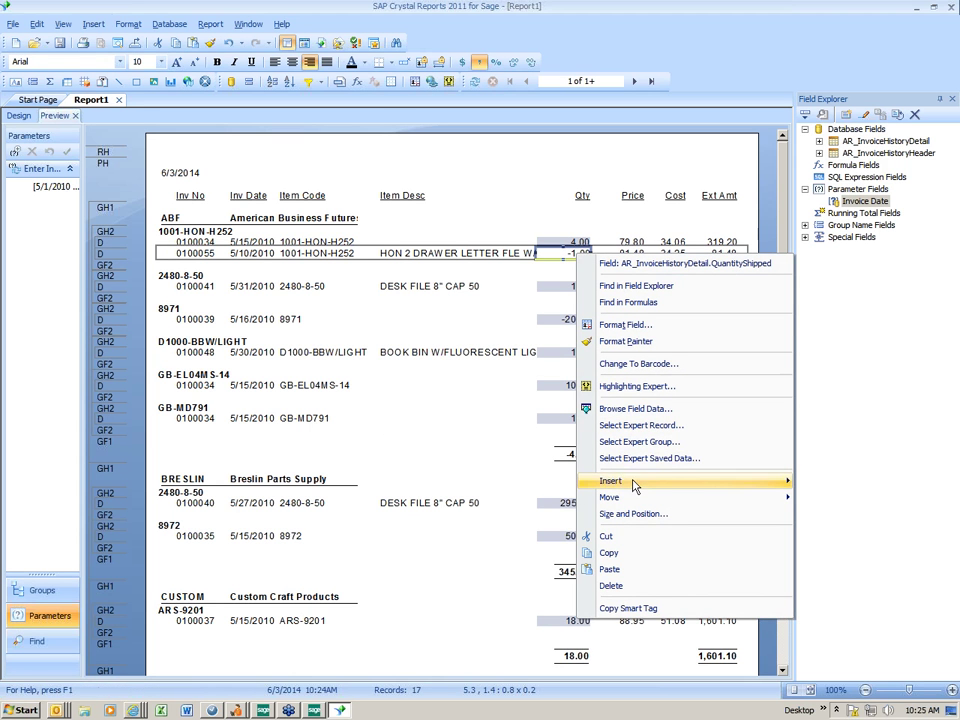
{"action": "mouse_move", "coordinate": [634, 486]}
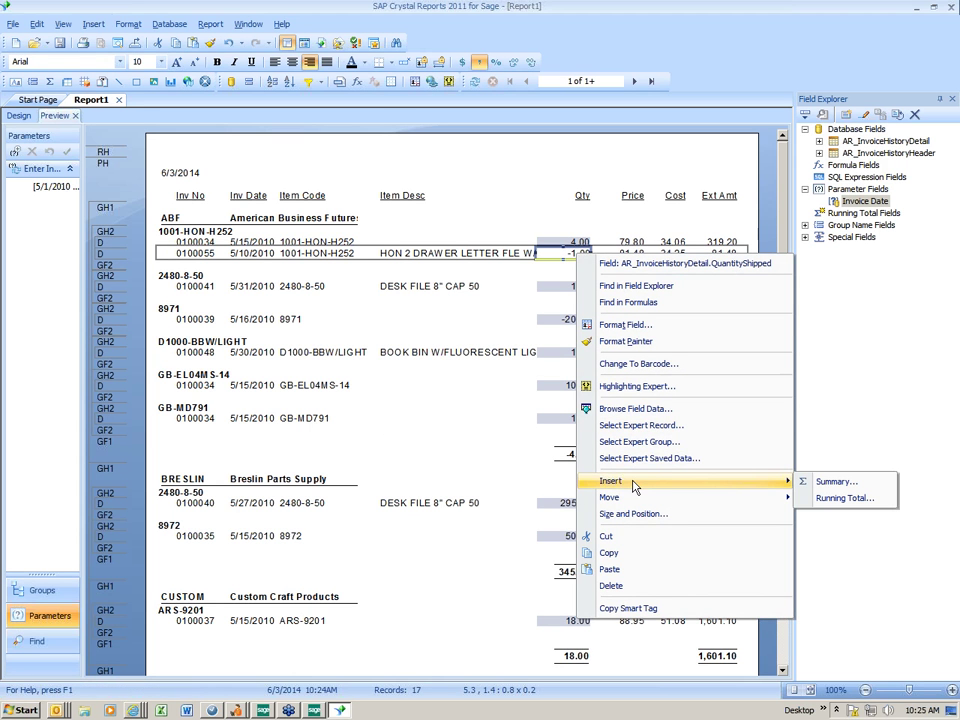
{"action": "left_click", "coordinate": [808, 485]}
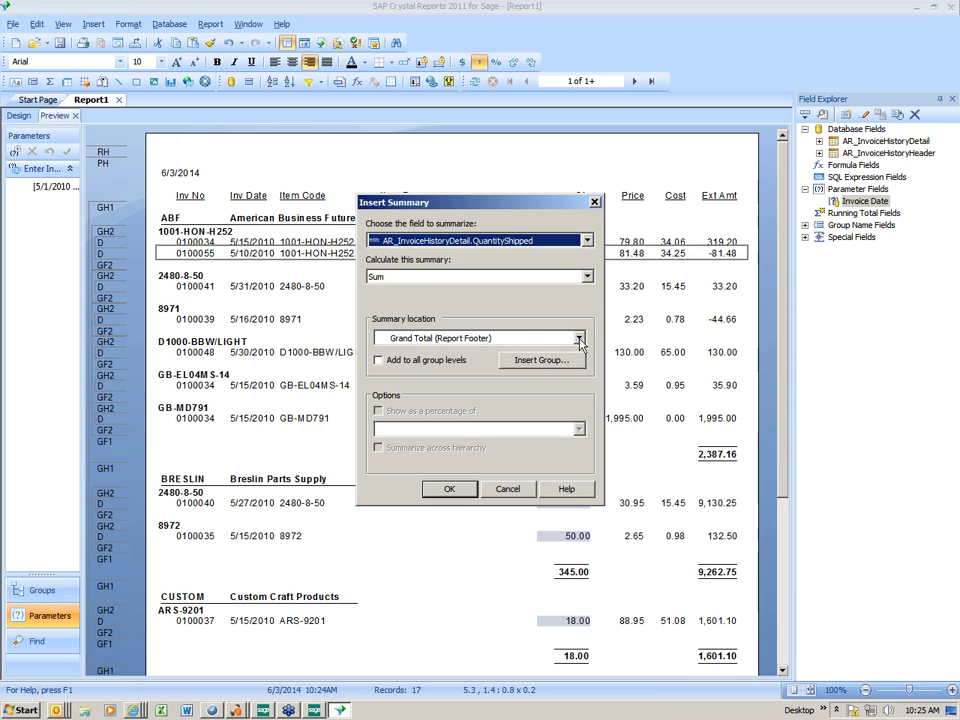
{"action": "left_click", "coordinate": [579, 338]}
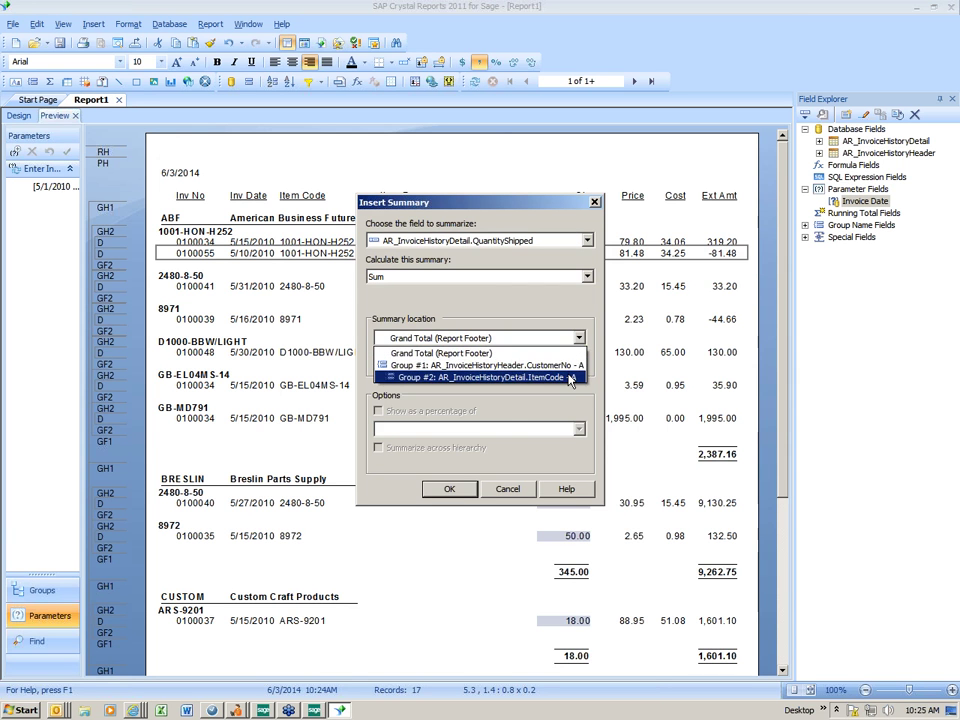
{"action": "left_click", "coordinate": [570, 378]}
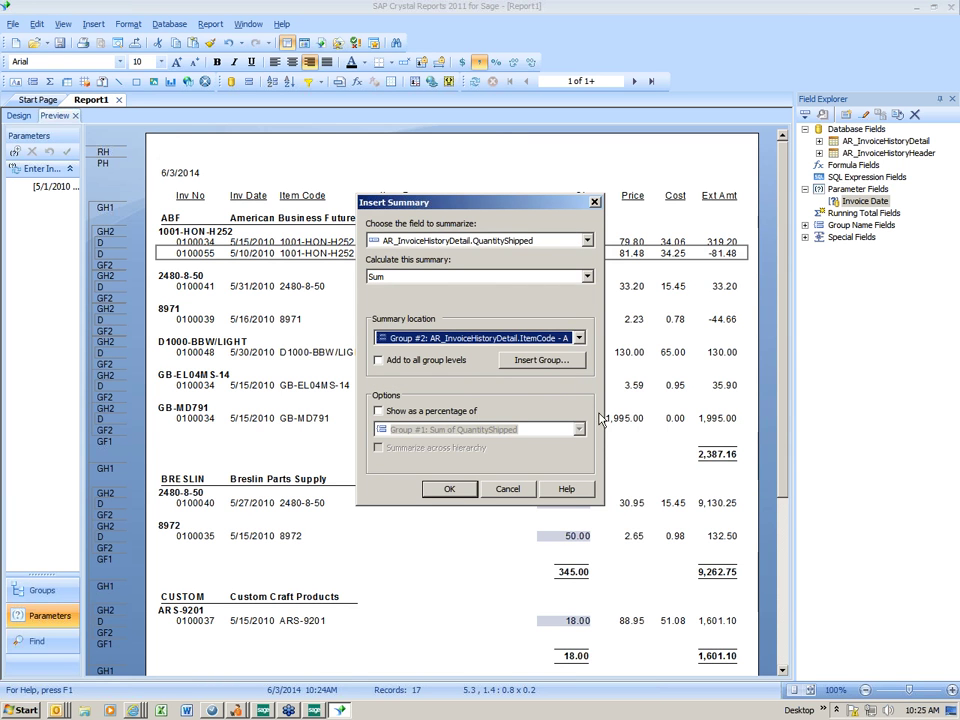
{"action": "left_click", "coordinate": [449, 489]}
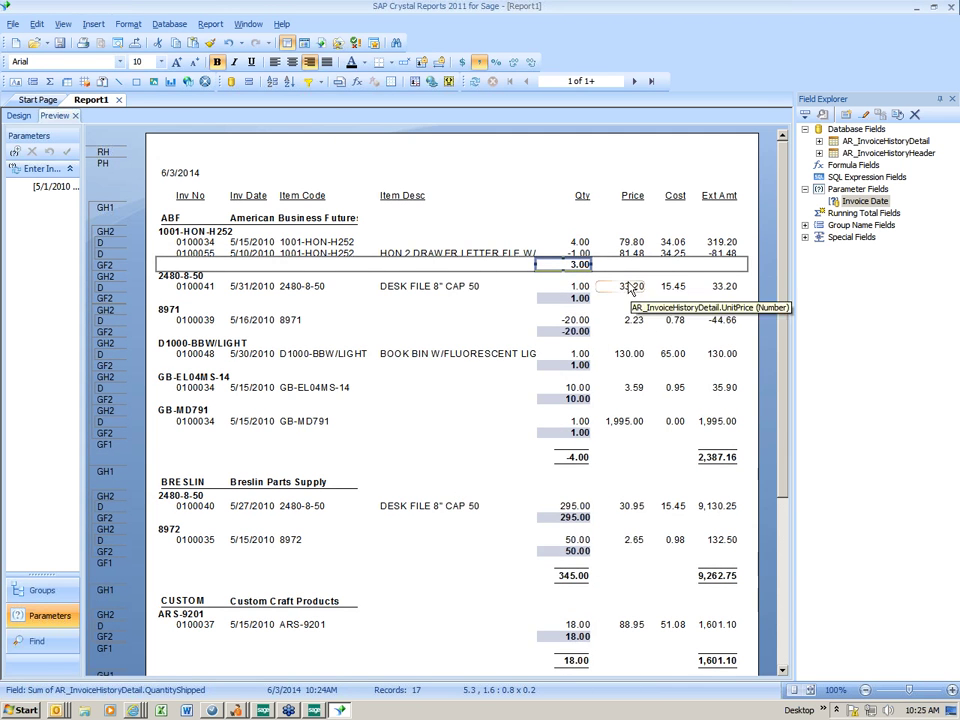
{"action": "left_click", "coordinate": [510, 268]}
- Add a top border to the quantity subtotal in the item code group footer
{"action": "left_click", "coordinate": [565, 265]}
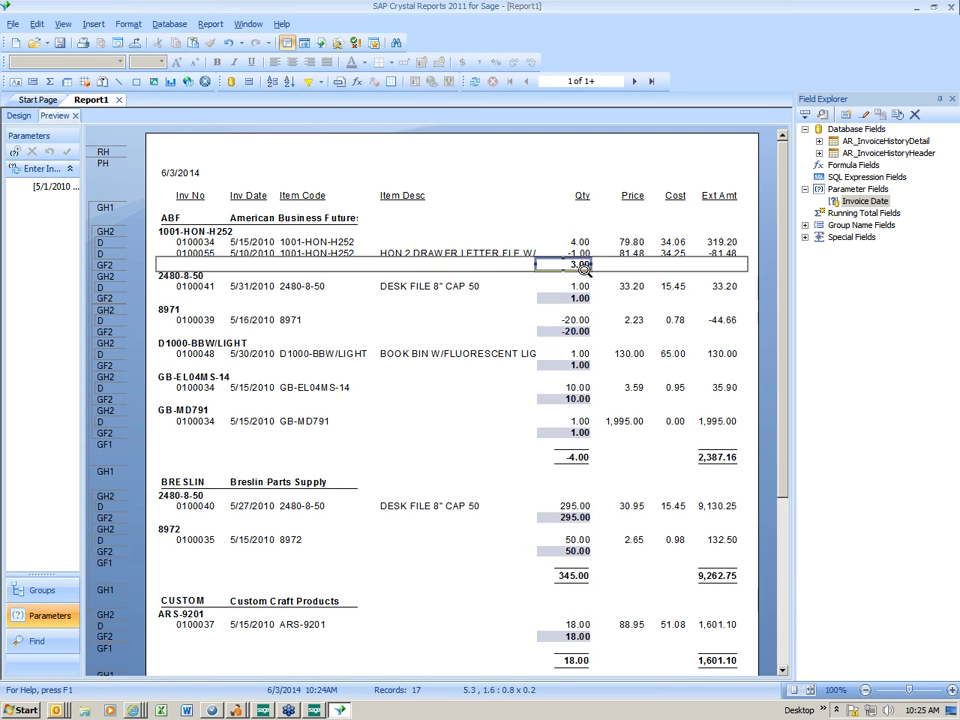
{"action": "left_click", "coordinate": [391, 66]}
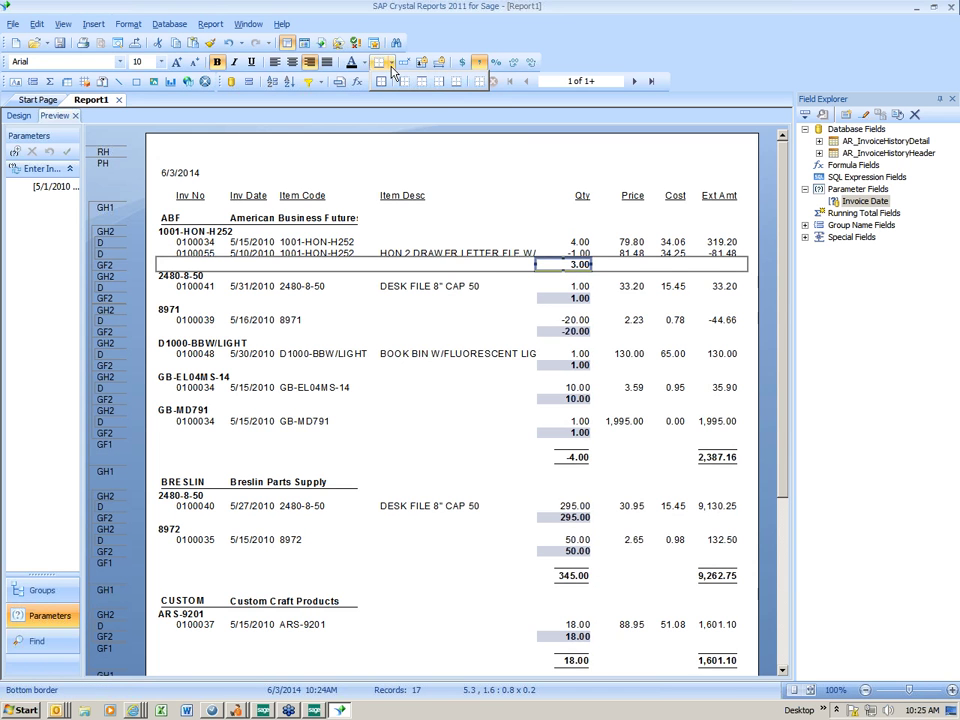
{"action": "left_click", "coordinate": [421, 84]}
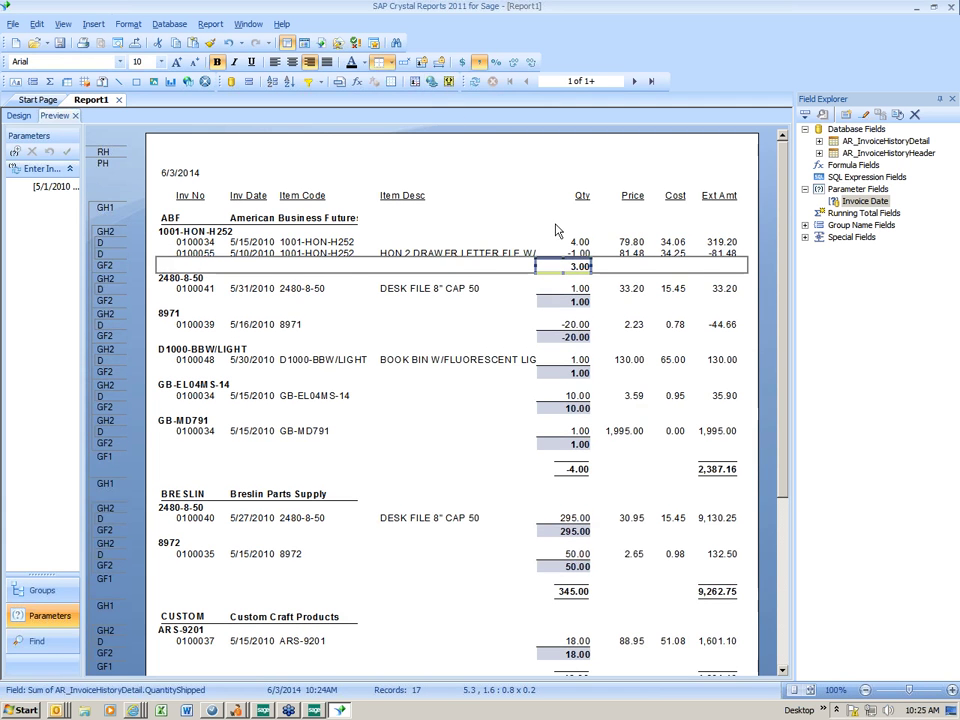
{"action": "left_click", "coordinate": [497, 270]}
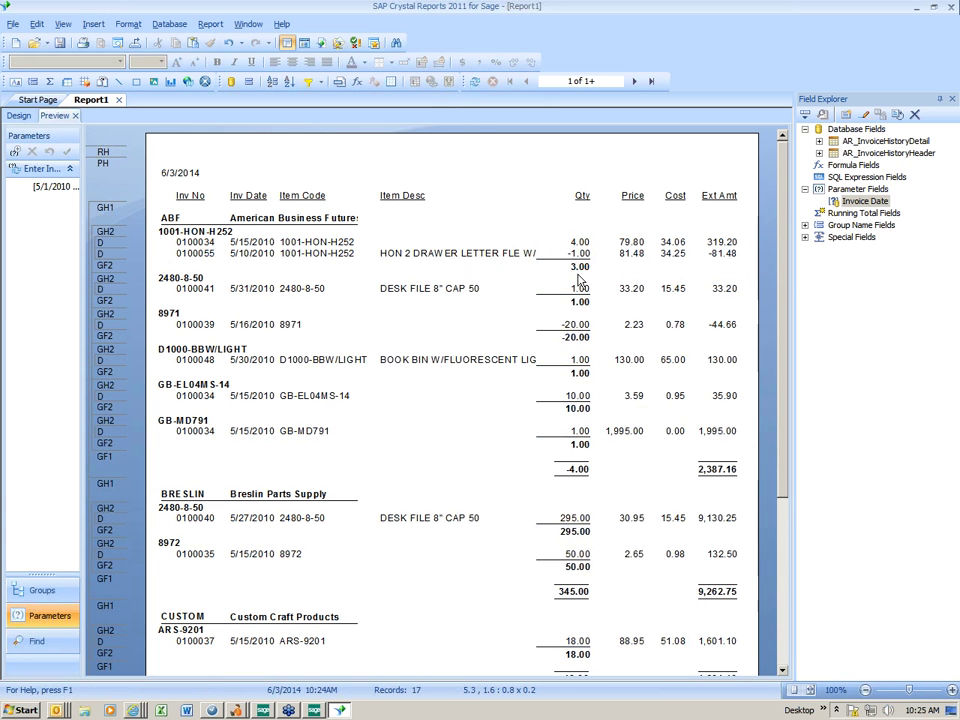
- Insert a Sum summary of ExtensionAmt for Group #2, AR_InvoiceHistoryDetail.ItemCode, and give the new subtotal a top border
{"action": "right_click", "coordinate": [724, 258]}
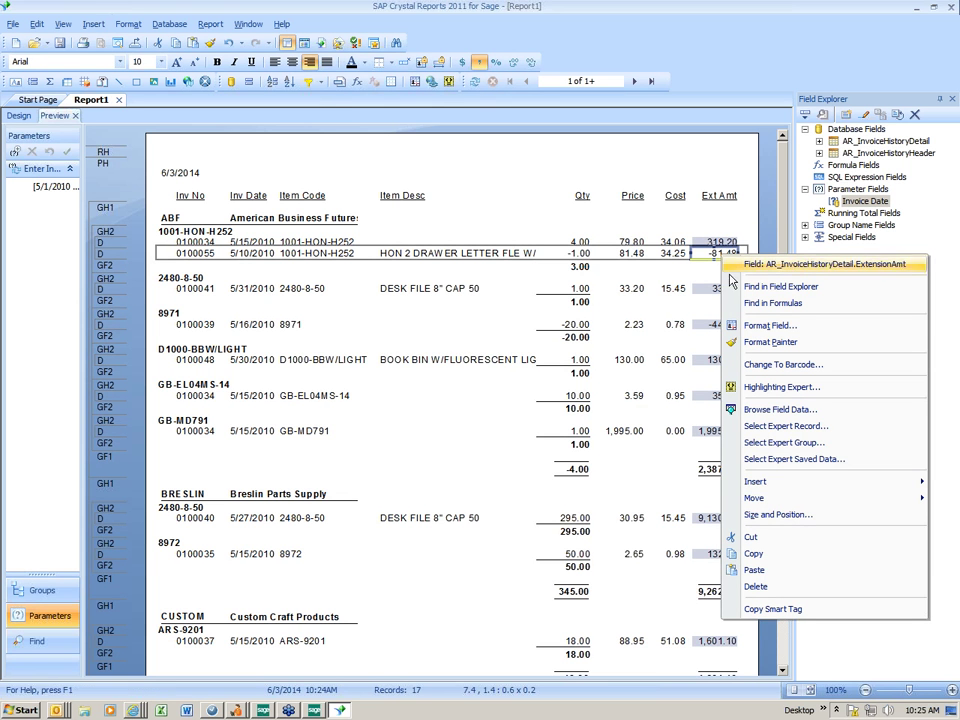
{"action": "mouse_move", "coordinate": [766, 487]}
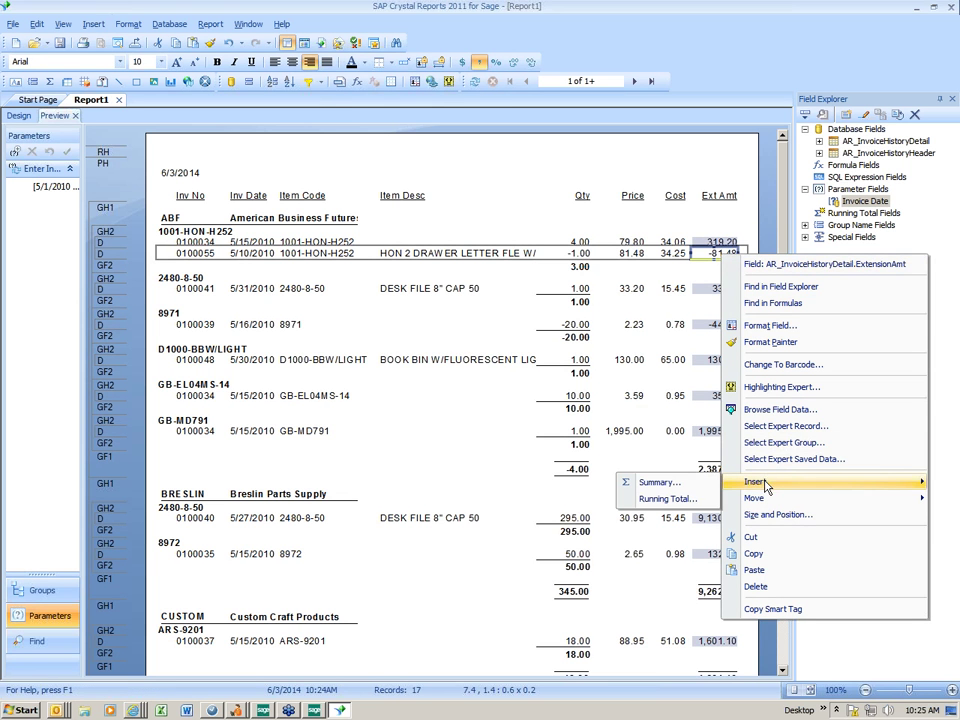
{"action": "left_click", "coordinate": [662, 483]}
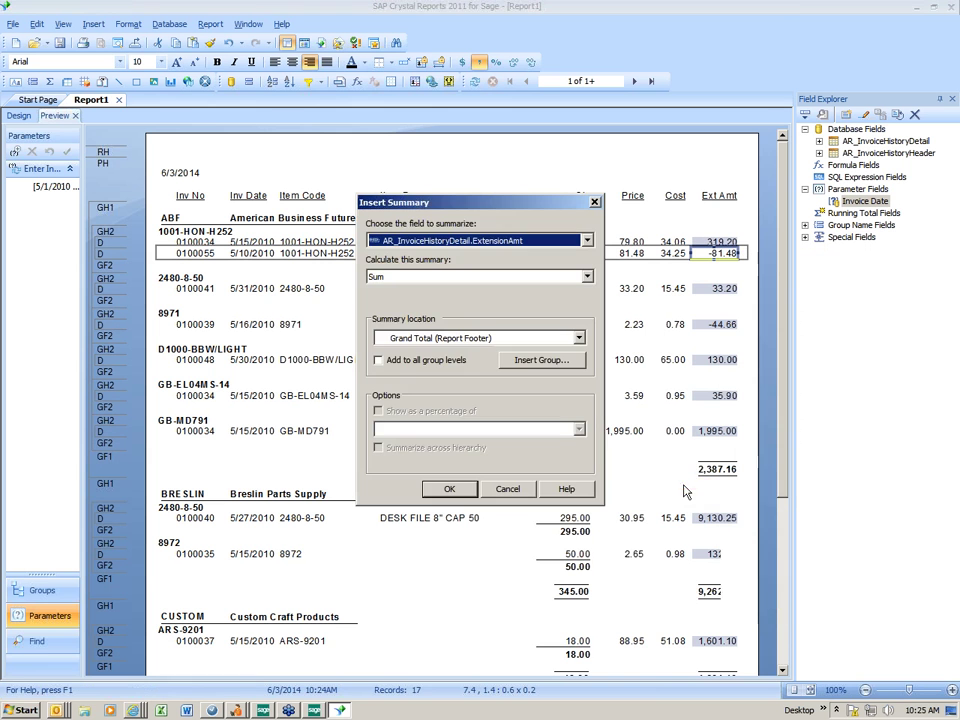
{"action": "left_click", "coordinate": [548, 338]}
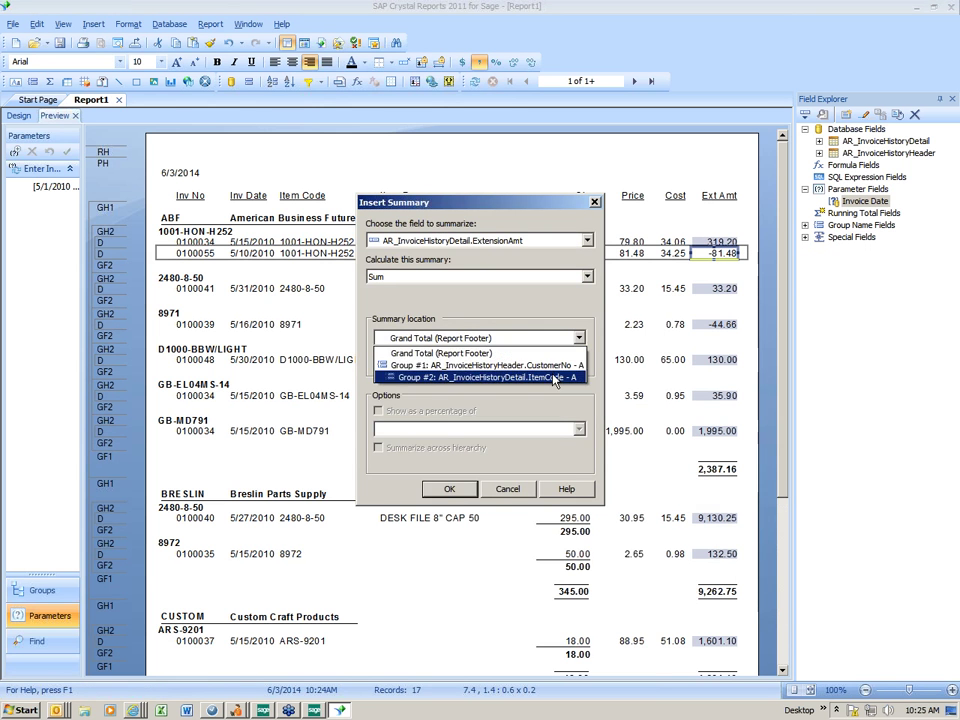
{"action": "left_click", "coordinate": [551, 377]}
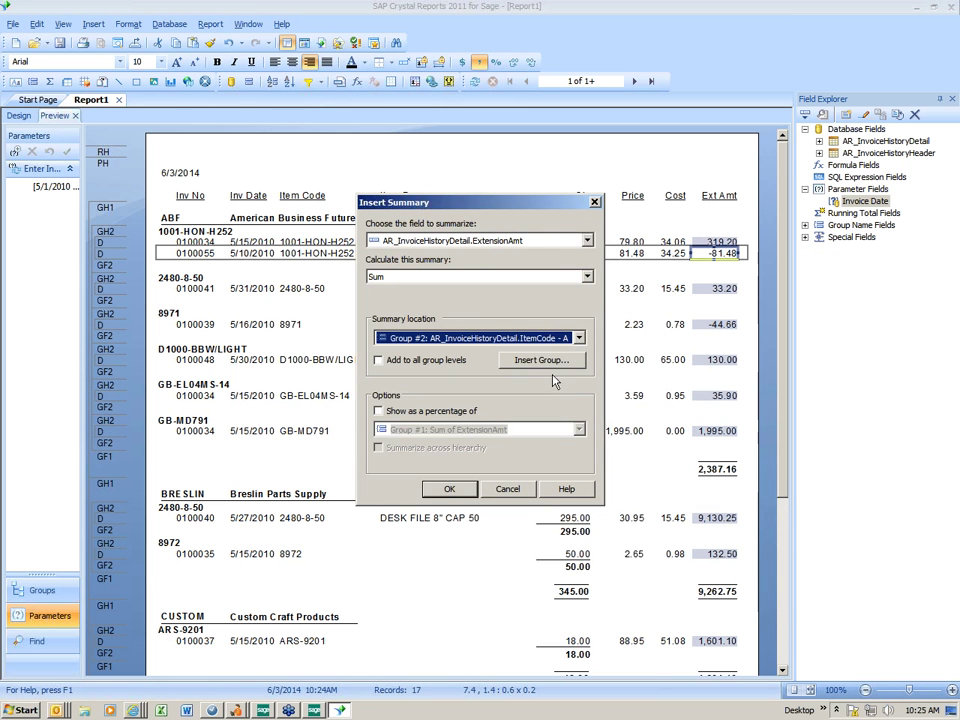
{"action": "left_click", "coordinate": [449, 489]}
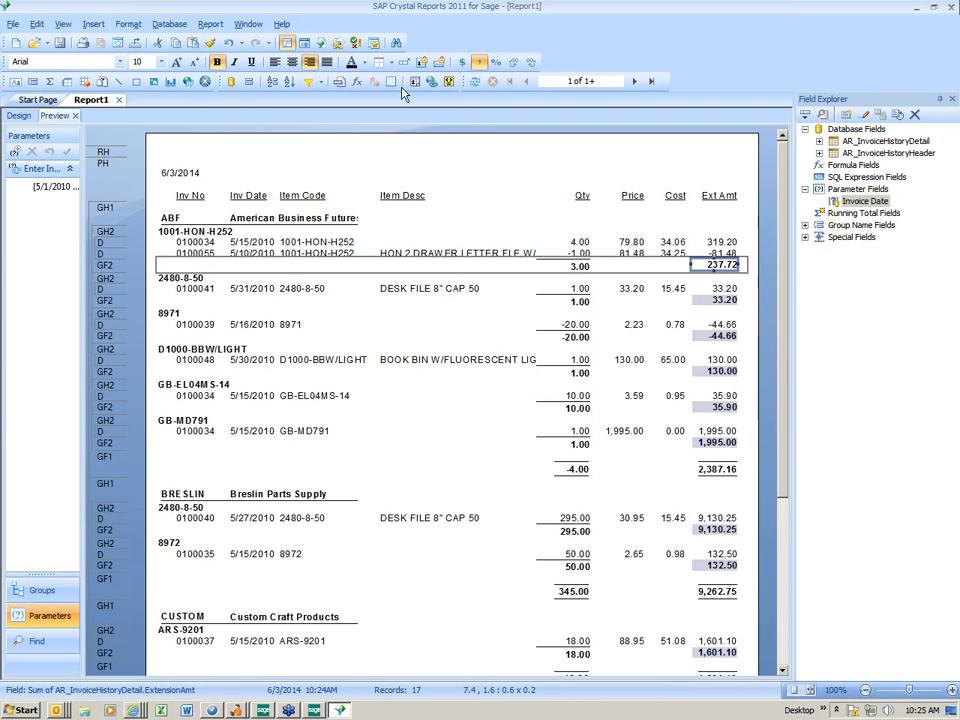
{"action": "left_click", "coordinate": [379, 62]}
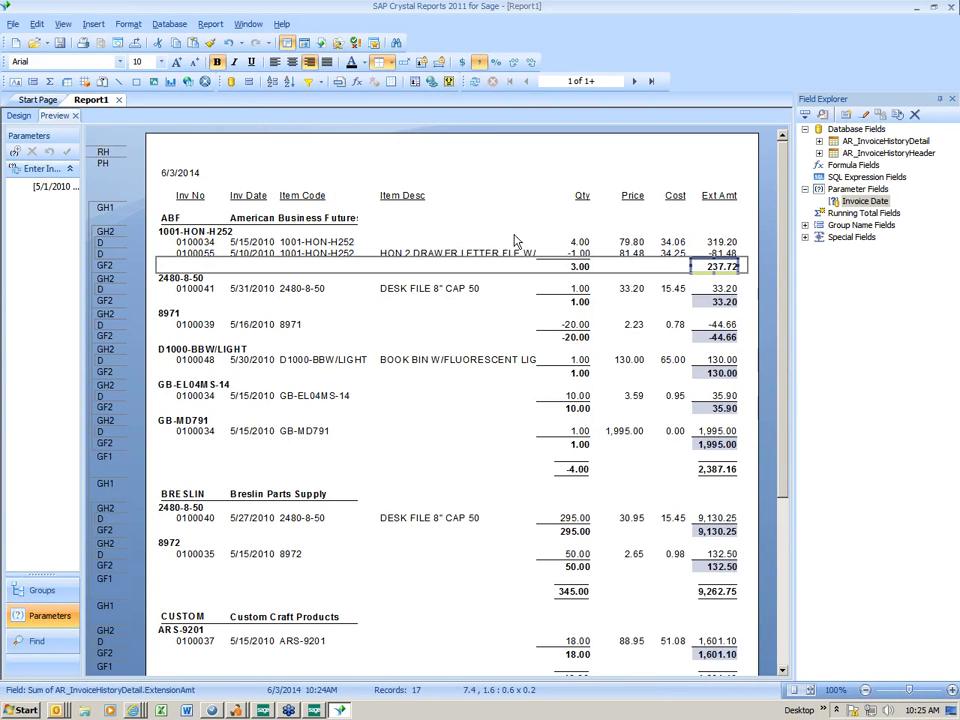
{"action": "left_click", "coordinate": [390, 168]}
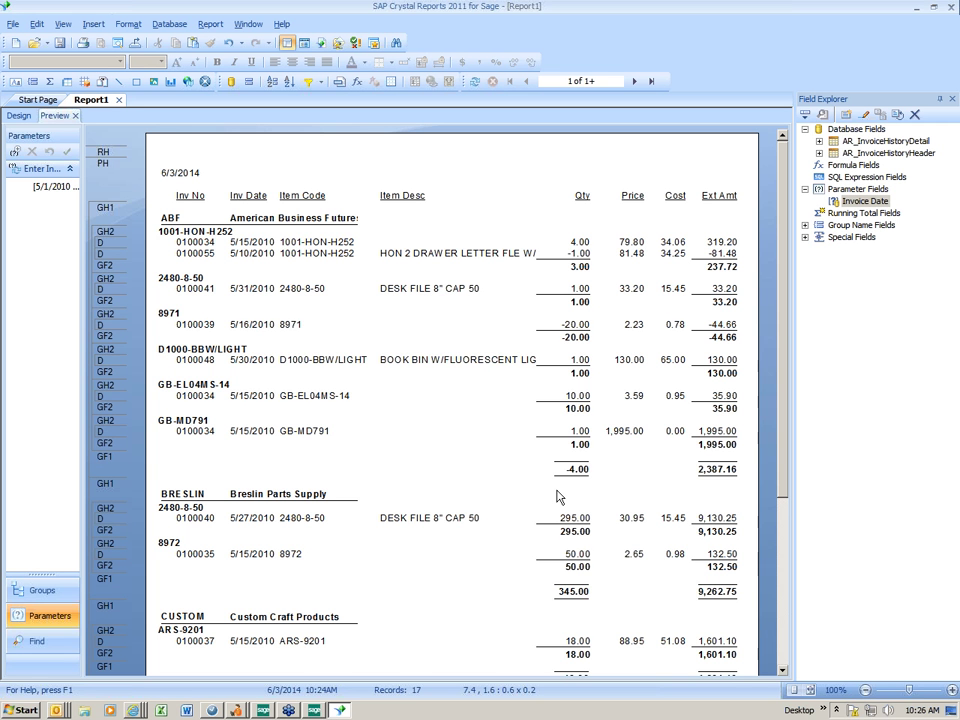
- Turn off saving data with the report
{"action": "left_click_drag", "start_coordinate": [783, 326], "coordinate": [760, 305]}
{"action": "left_click", "coordinate": [14, 24]}
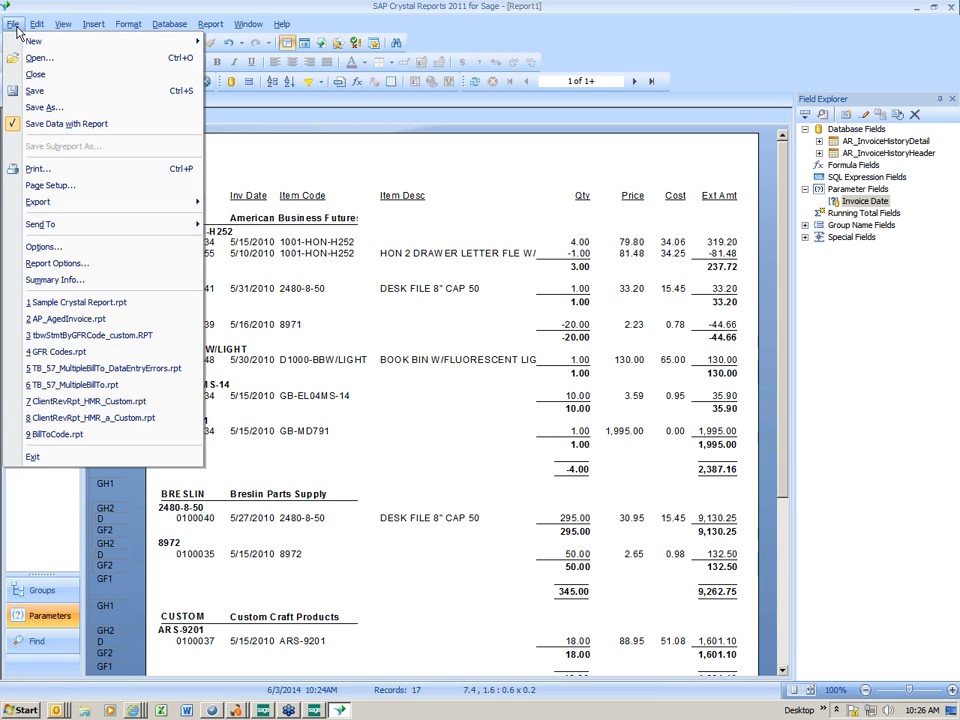
{"action": "left_click", "coordinate": [14, 126]}
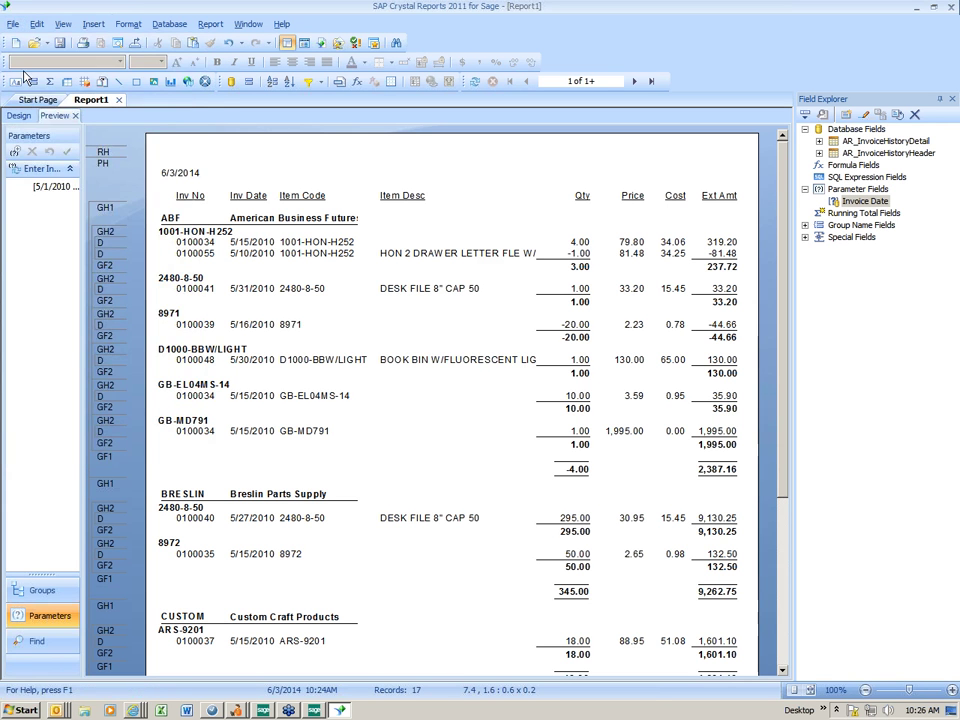
- Save the report in the Tech Tuesday folder as "AR Cust Inv rpt"
{"action": "left_click", "coordinate": [13, 24]}
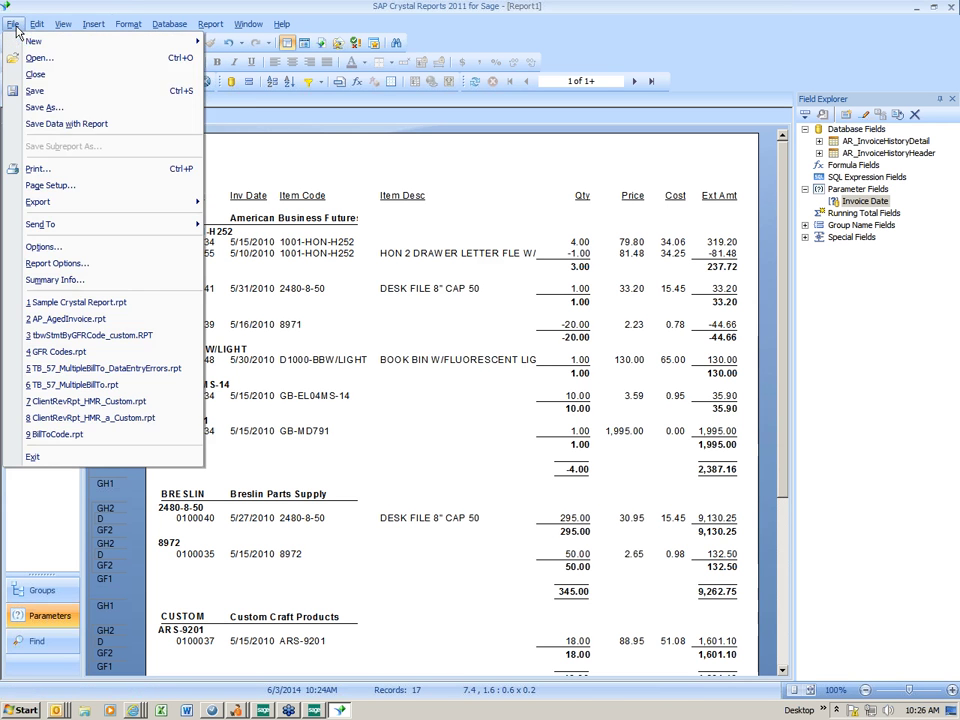
{"action": "left_click", "coordinate": [18, 108]}
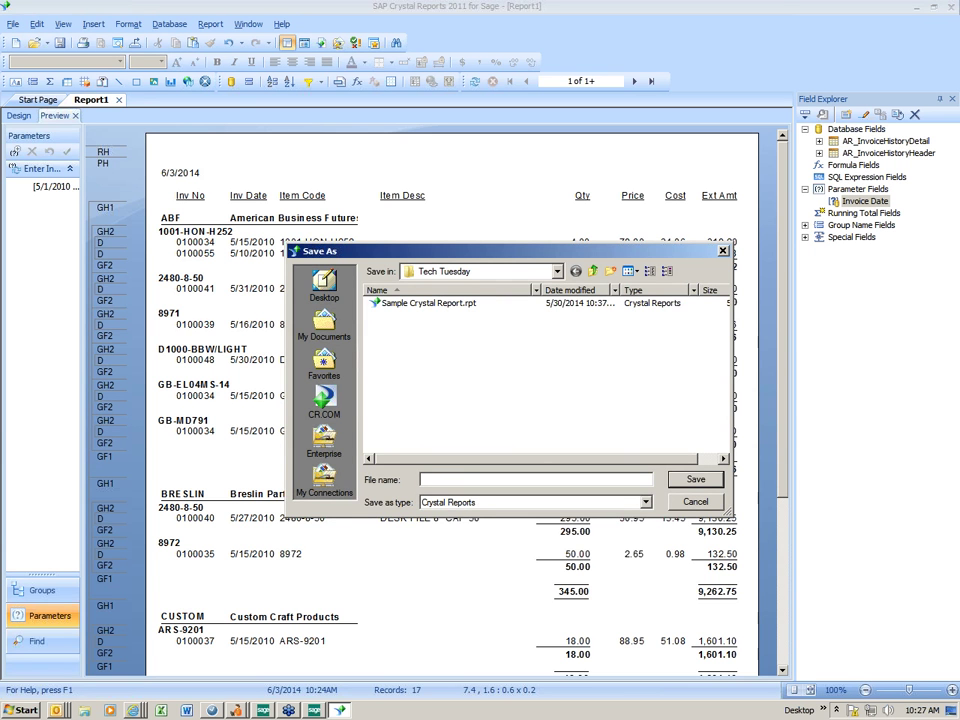
{"action": "type", "text": "AR Invoice"}
{"action": "key", "text": "BackSpace"}
{"action": "key", "text": "BackSpace"}
{"action": "key", "text": "BackSpace"}
{"action": "key", "text": "BackSpace"}
{"action": "key", "text": "BackSpace"}
{"action": "key", "text": "BackSpace"}
{"action": "key", "text": "BackSpace"}
{"action": "type", "text": "Cust INv"}
{"action": "key", "text": "BackSpace"}
{"action": "key", "text": "BackSpace"}
{"action": "type", "text": "nv re"}
{"action": "key", "text": "BackSpace"}
{"action": "type", "text": "pt"}
{"action": "left_click", "coordinate": [702, 484]}
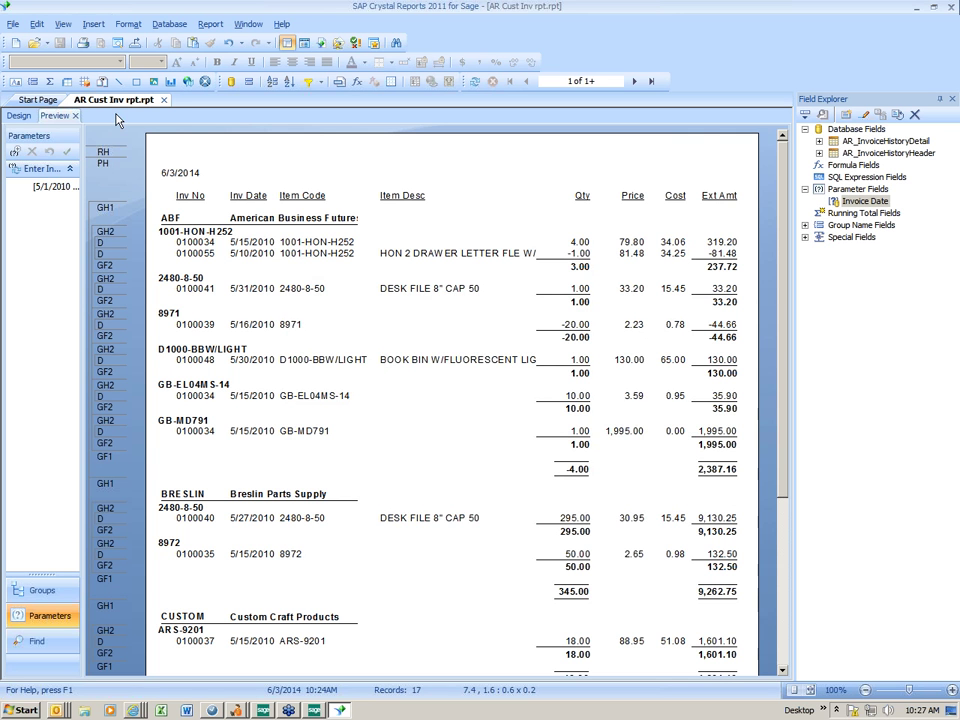
- Save a copy of the report in the same folder as "AR Cust Inv rpt_custom.rpt"
{"action": "left_click", "coordinate": [12, 25]}
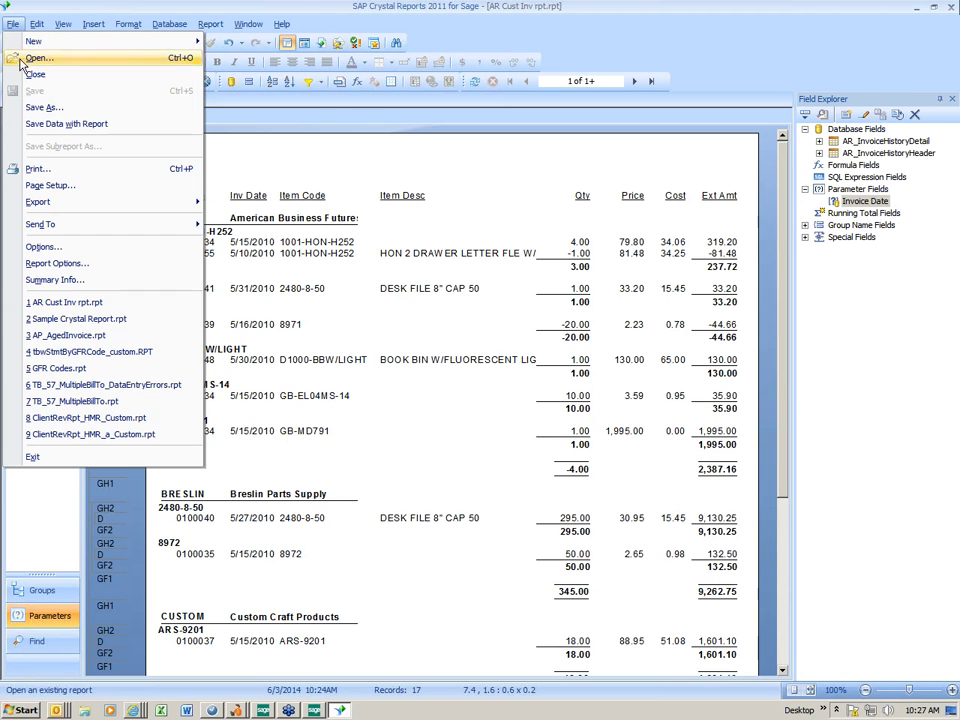
{"action": "left_click", "coordinate": [35, 110]}
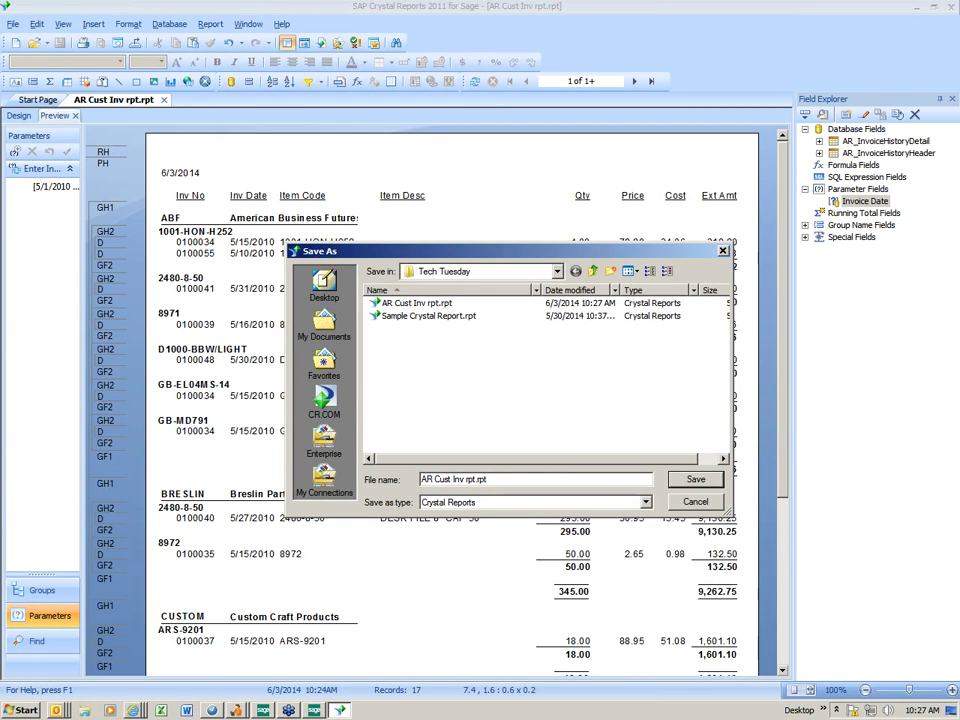
{"action": "type", "text": "_custom"}
{"action": "left_click", "coordinate": [692, 482]}
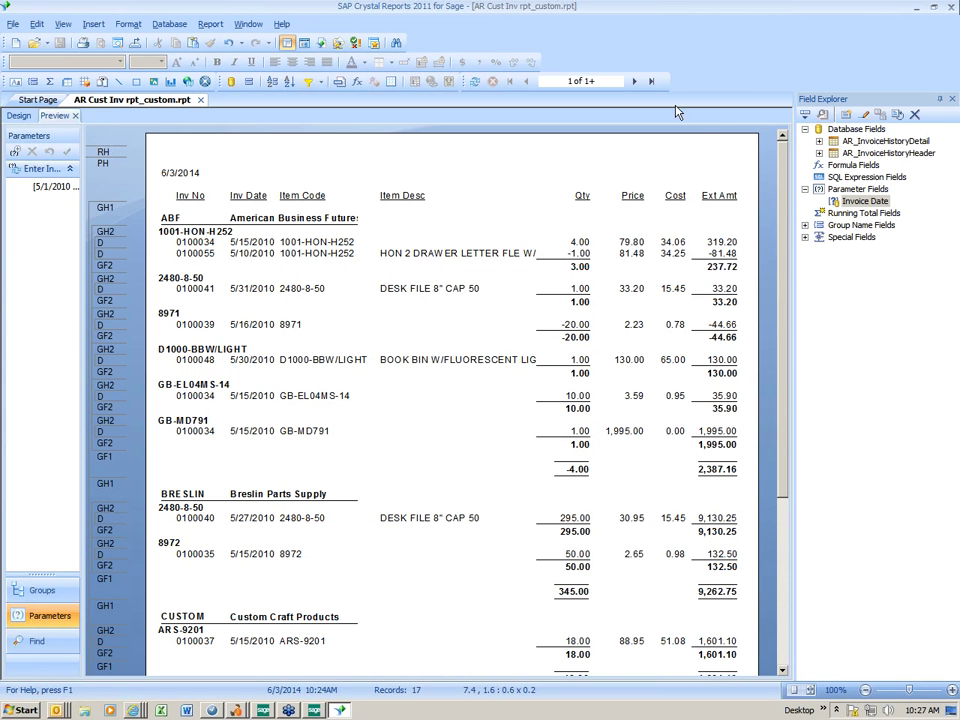
{"action": "left_click", "coordinate": [282, 25]}
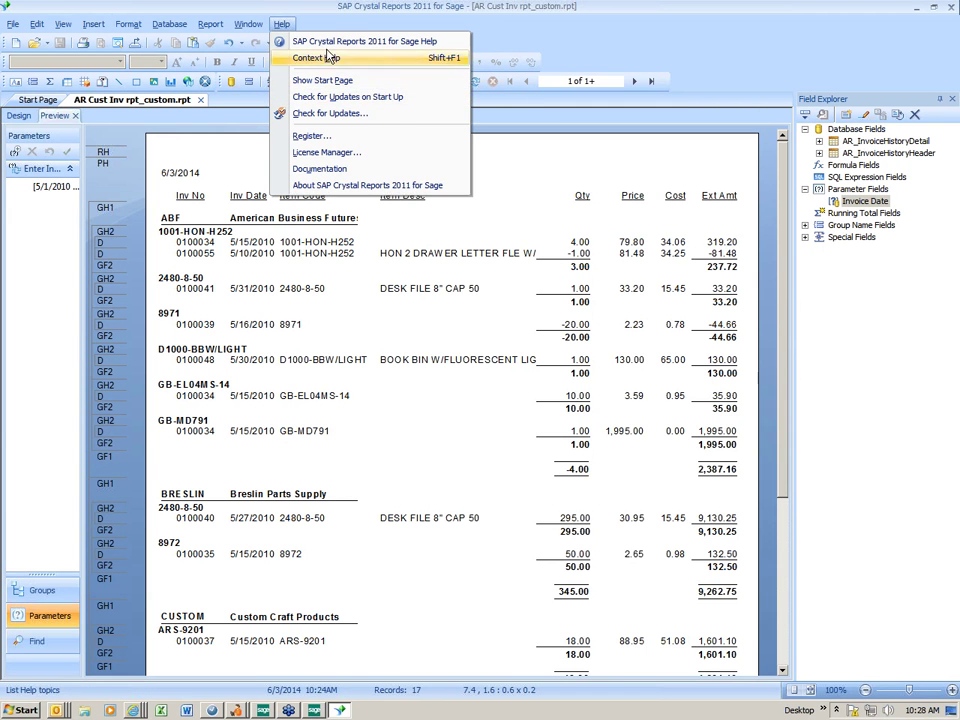
{"action": "left_click", "coordinate": [250, 16]}
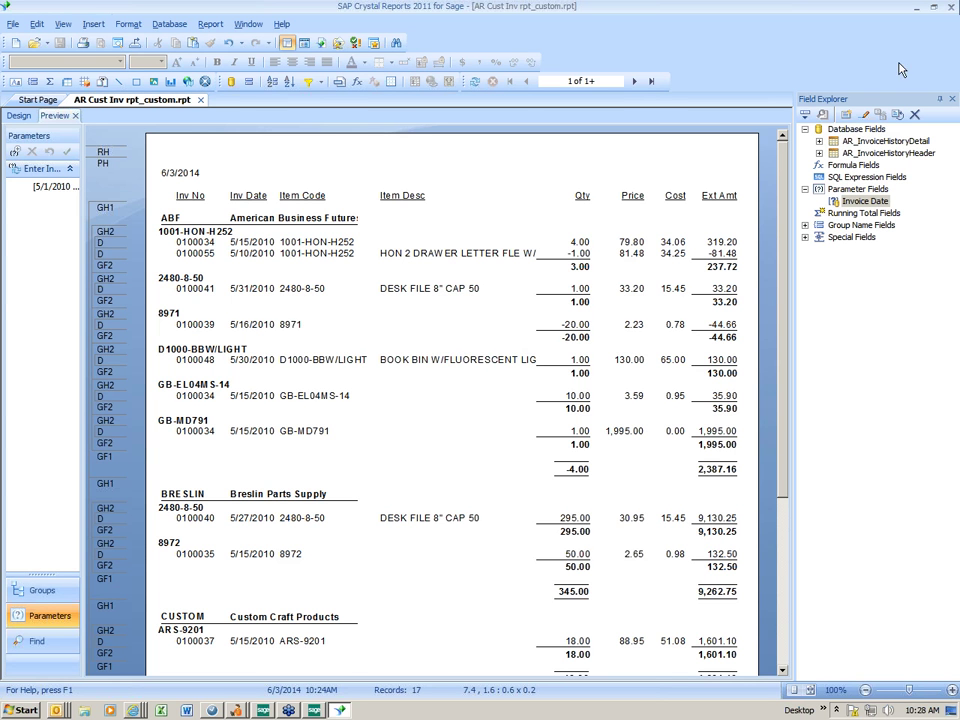
- Close Crystal Reports and the File Layouts and Program Information window to return to Sage 100 ERP
{"action": "left_click", "coordinate": [952, 10]}
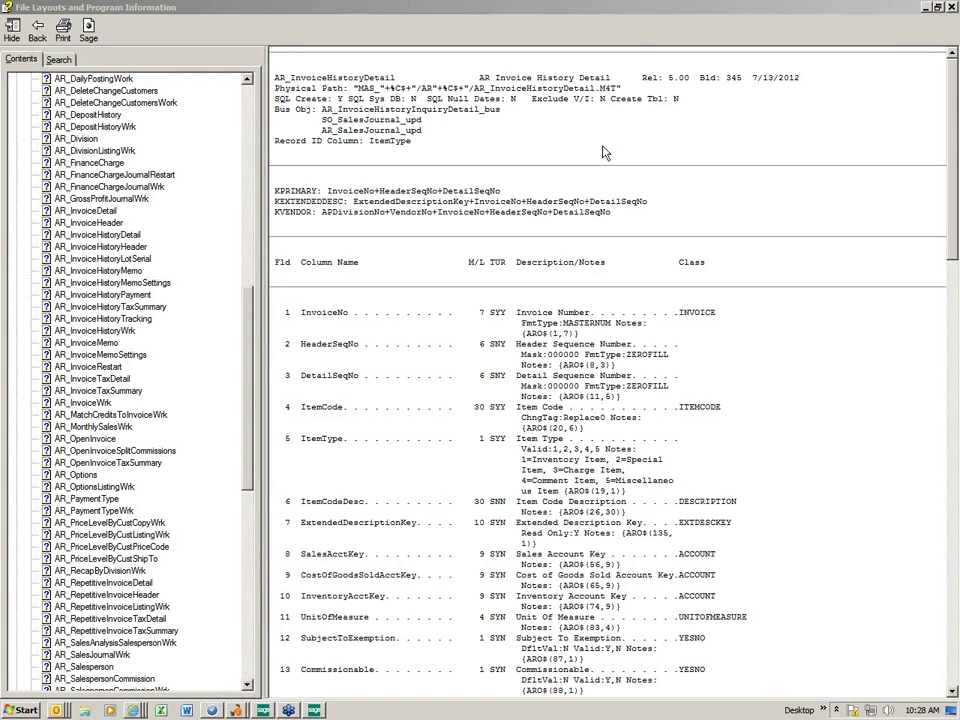
{"action": "left_click", "coordinate": [952, 10]}
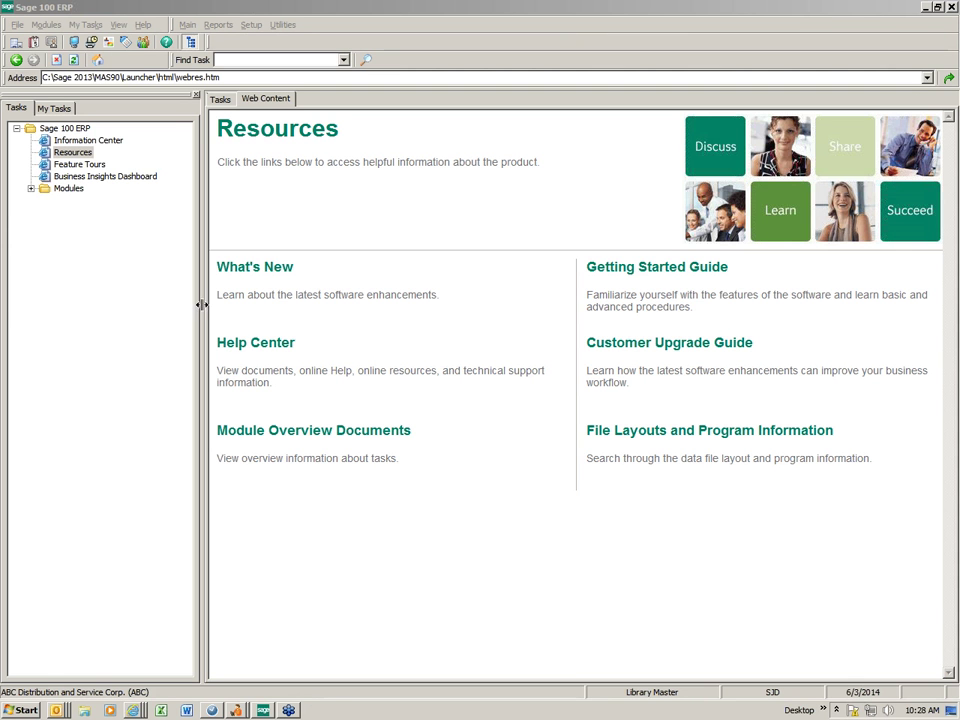
- Open Report Manager from the Library Master setup tasks and display the Accounts Receivable Custom Reports folder
{"action": "left_click", "coordinate": [31, 188]}
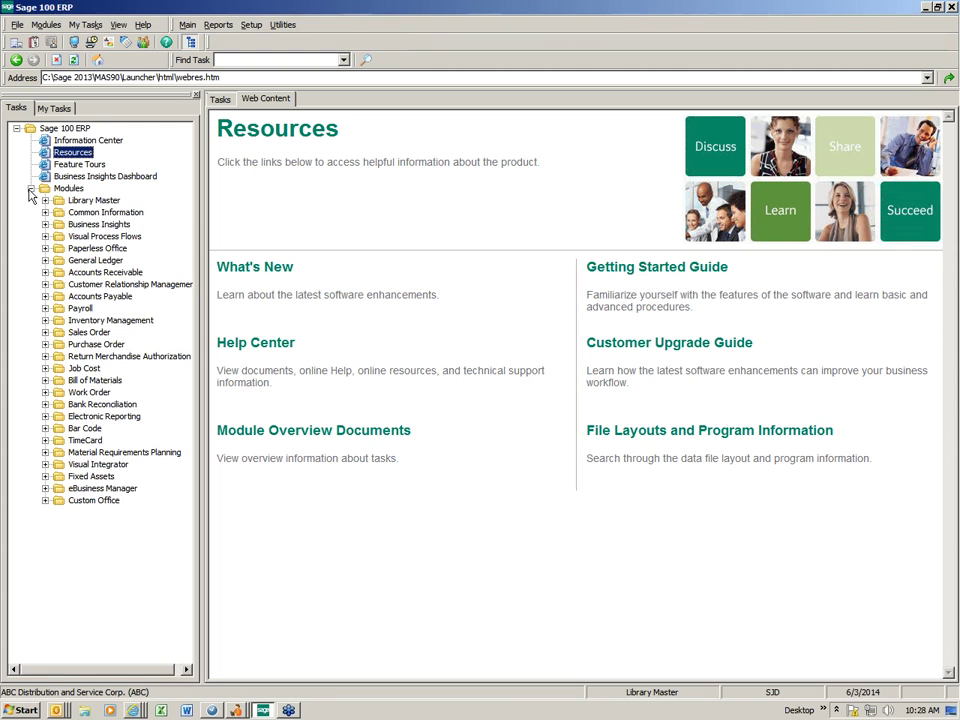
{"action": "left_click", "coordinate": [96, 203]}
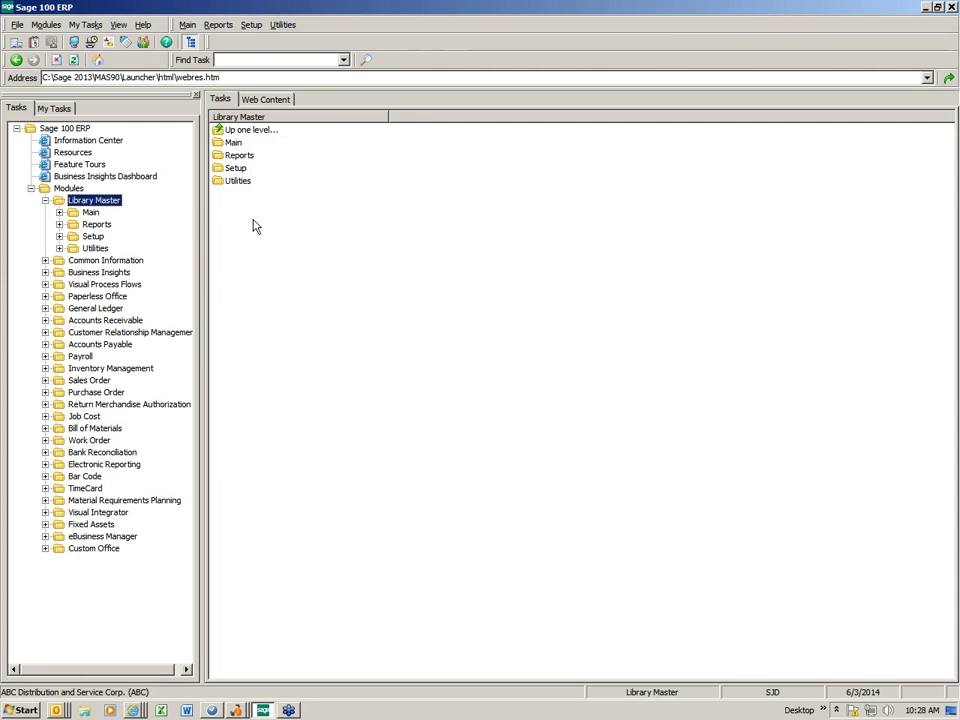
{"action": "left_click", "coordinate": [238, 169]}
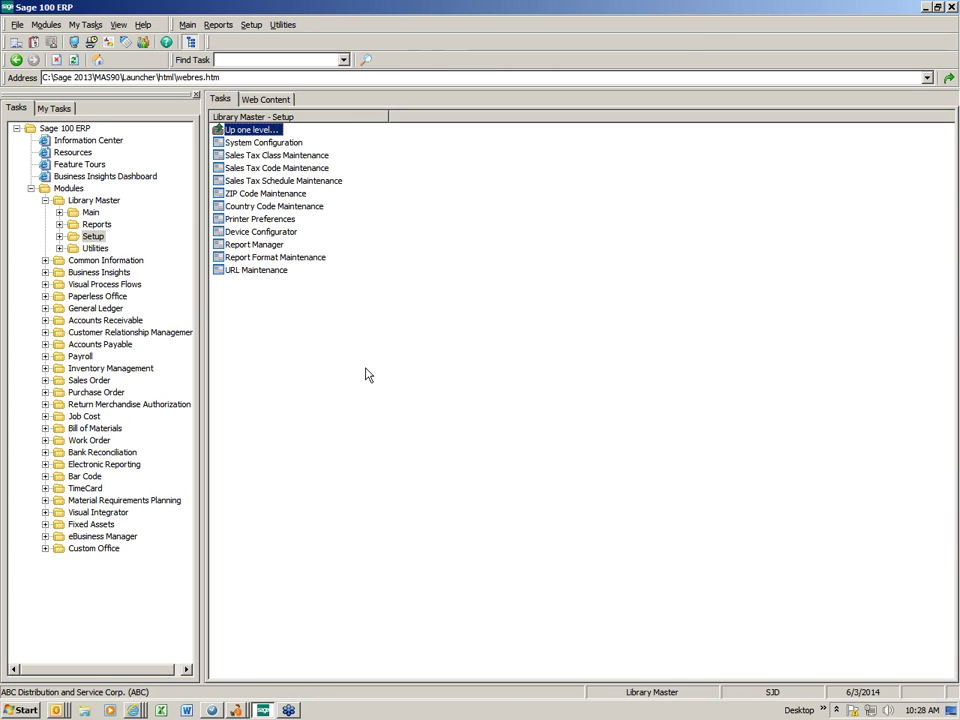
{"action": "left_click", "coordinate": [262, 246]}
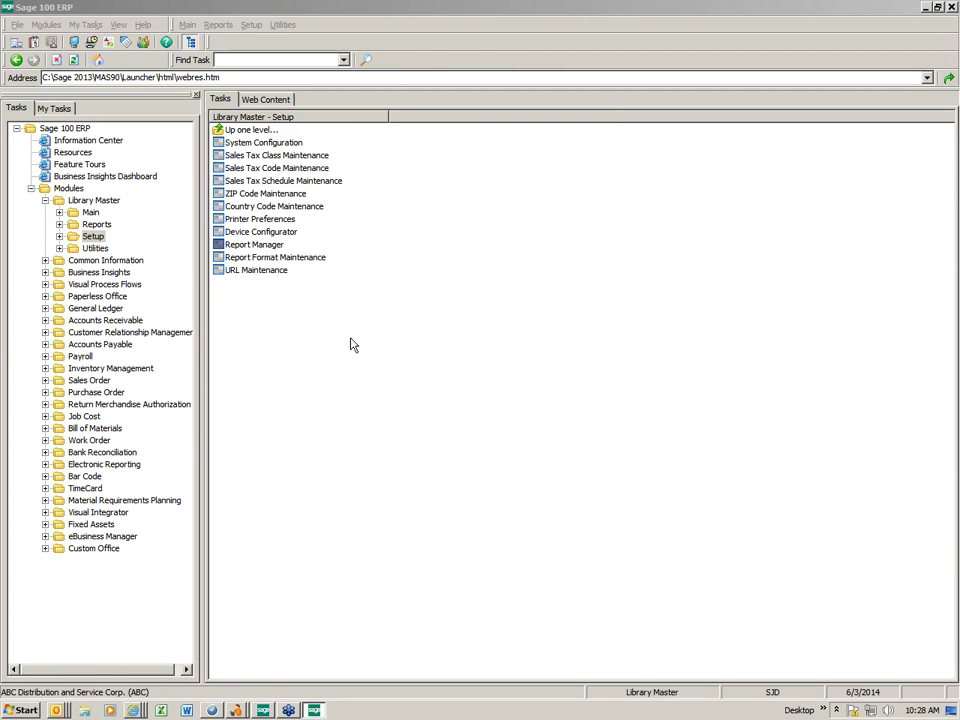
{"action": "left_click", "coordinate": [44, 320]}
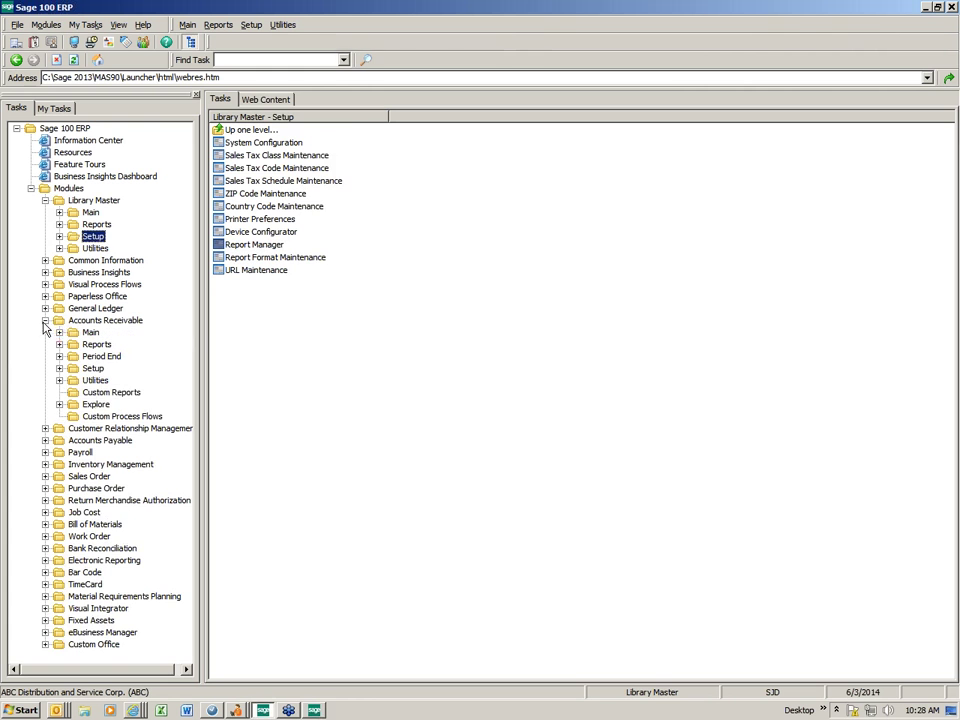
{"action": "left_click", "coordinate": [95, 395]}
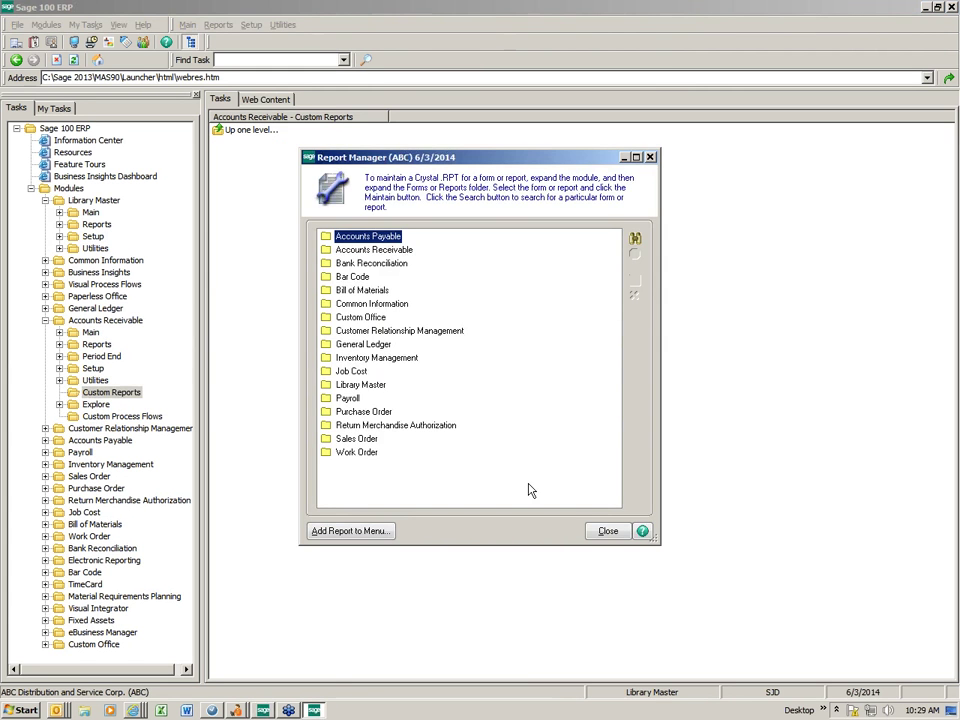
- Start adding a report to the menu with the Menu Wizard and choose Accounts Receivable as its module
{"action": "left_click", "coordinate": [352, 533]}
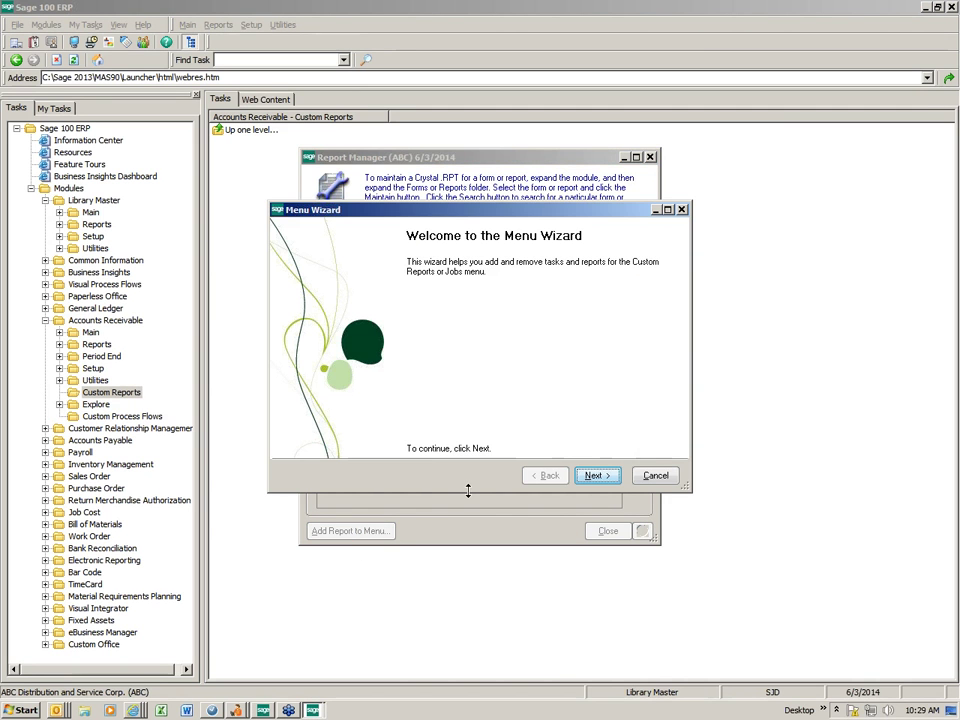
{"action": "left_click", "coordinate": [593, 476]}
{"action": "left_click", "coordinate": [500, 298]}
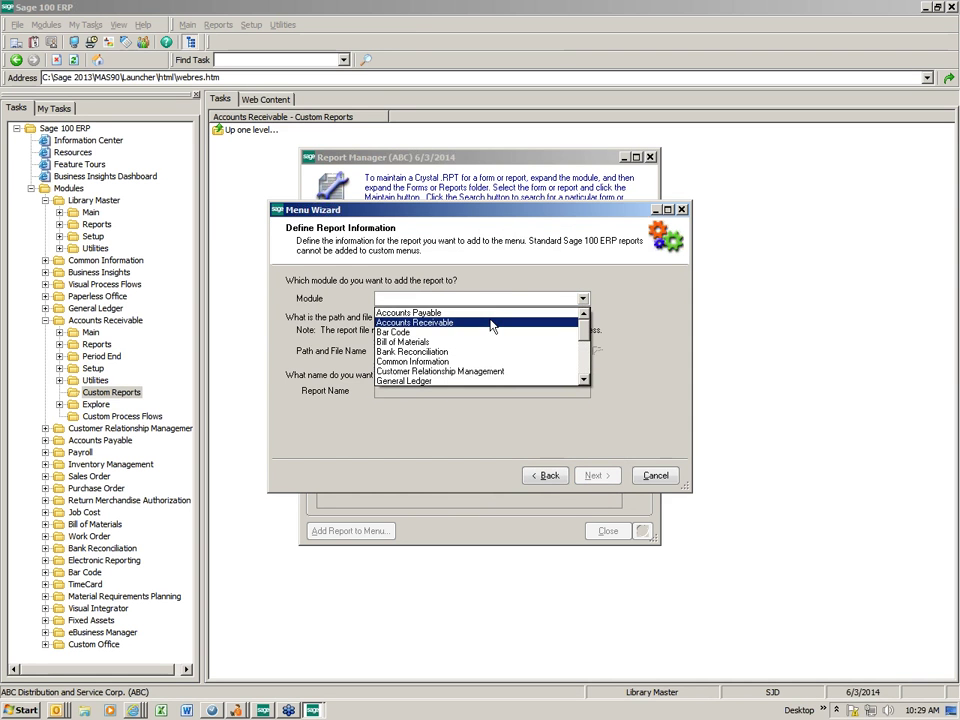
{"action": "left_click", "coordinate": [492, 323]}
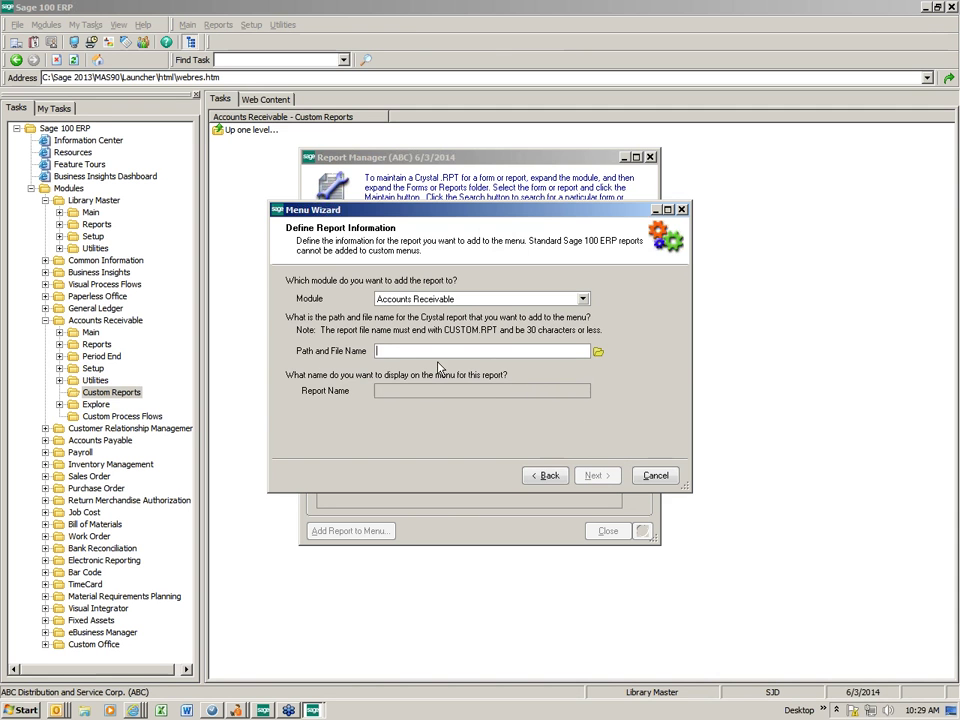
- Select "AR Cust Inv rpt_custom.rpt" from the Tech Tuesday folder as the Crystal report file for the menu entry
{"action": "left_click", "coordinate": [598, 353]}
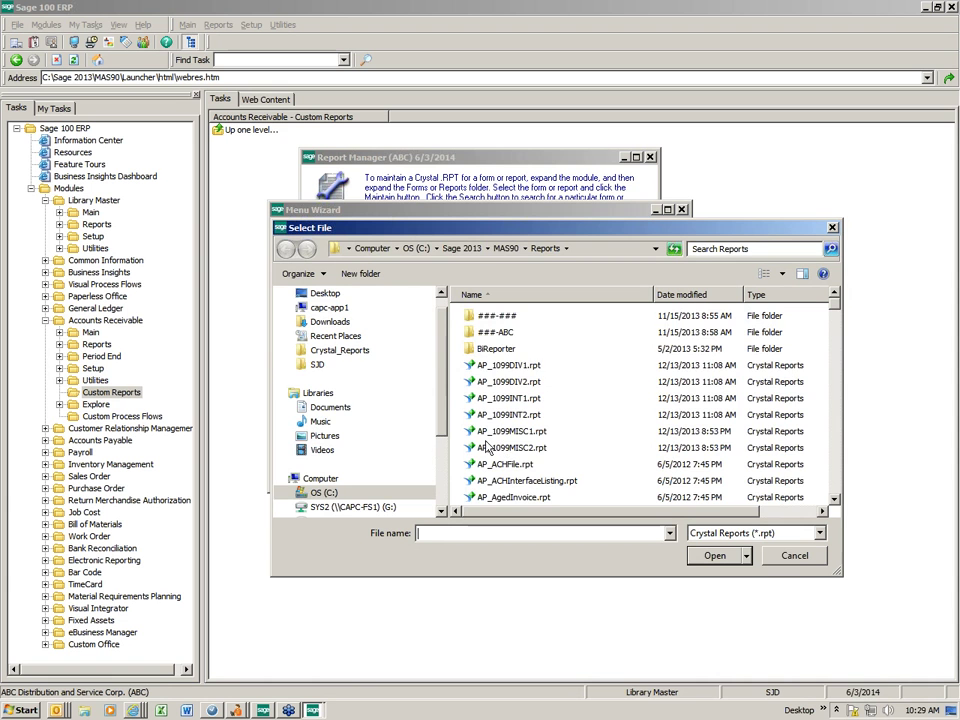
{"action": "left_click", "coordinate": [318, 364]}
{"action": "scroll", "coordinate": [816, 467], "scroll_direction": "down", "scroll_amount": 4}
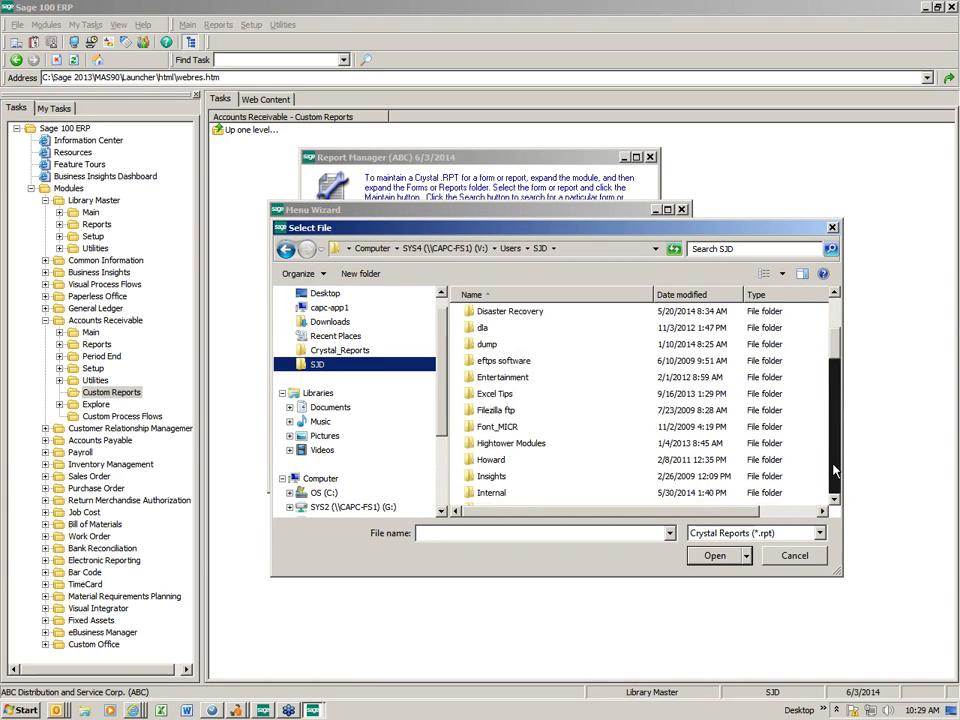
{"action": "left_click", "coordinate": [826, 460]}
{"action": "scroll", "coordinate": [832, 470], "scroll_direction": "down", "scroll_amount": 15}
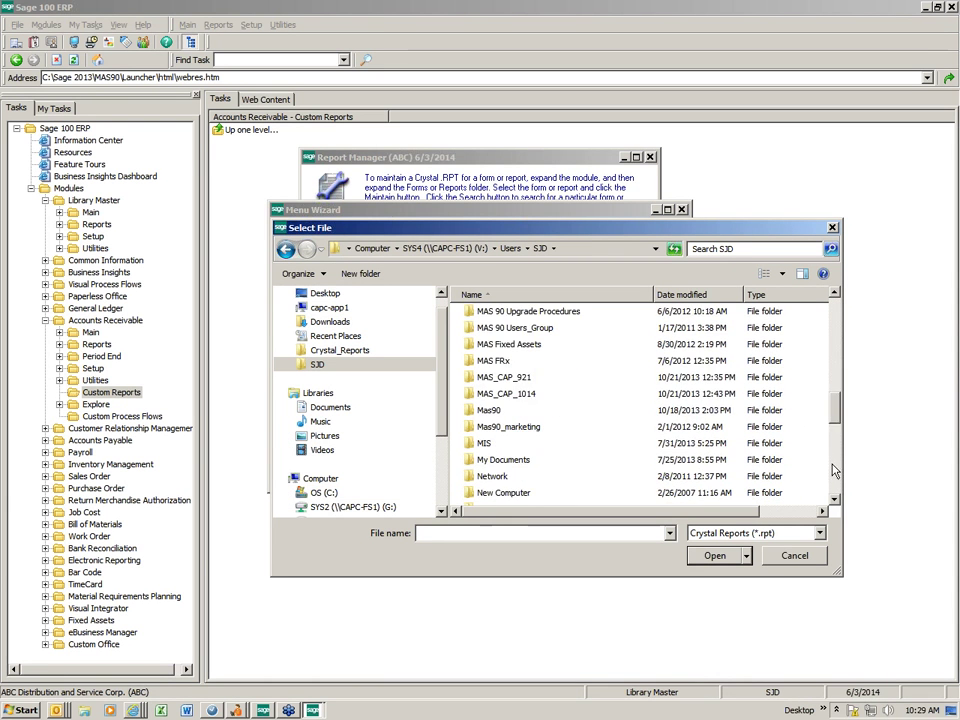
{"action": "double_click", "coordinate": [490, 427]}
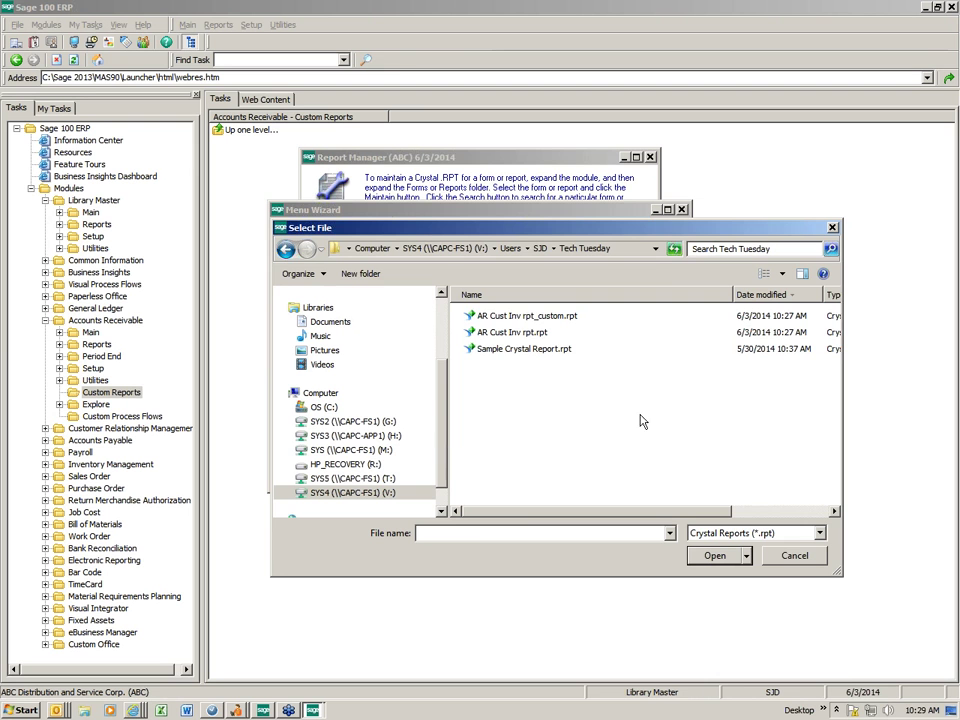
{"action": "left_click", "coordinate": [537, 319]}
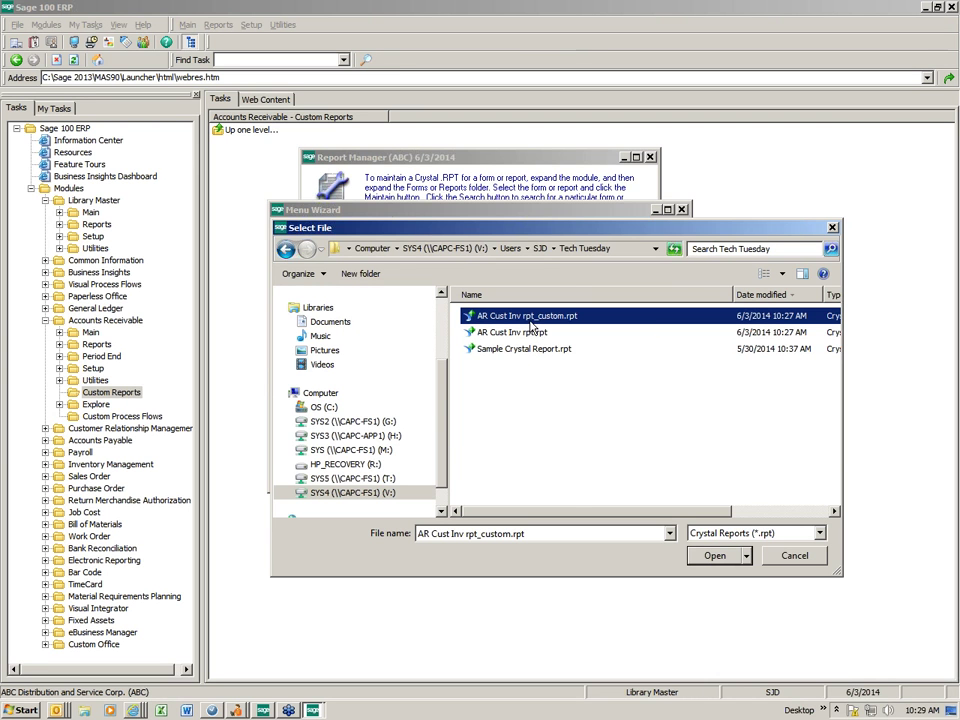
{"action": "double_click", "coordinate": [531, 317]}
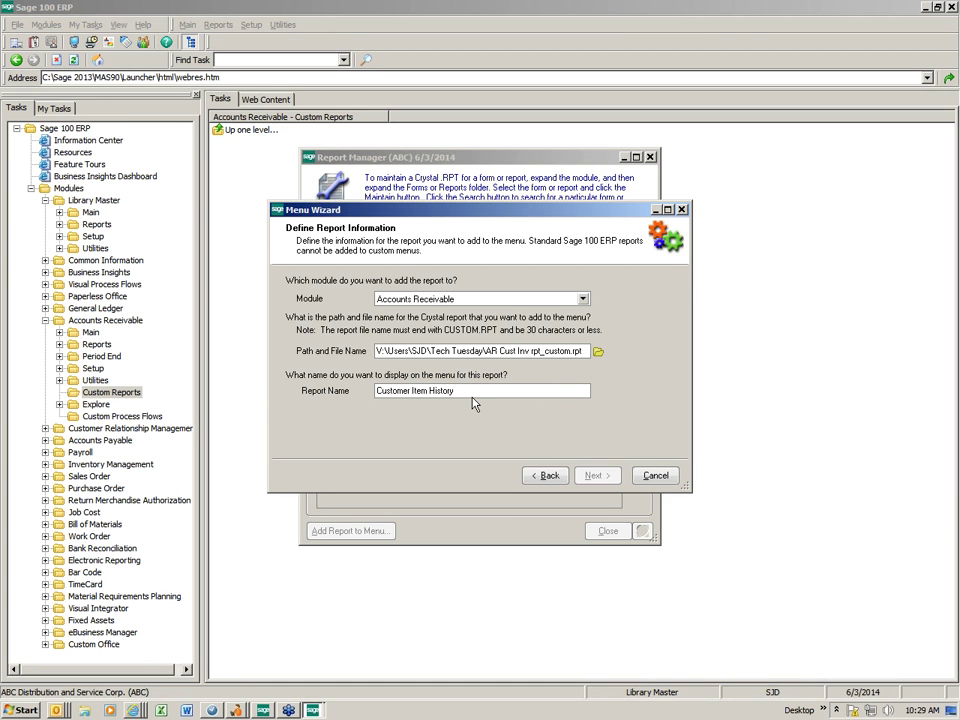
- Name the menu entry Customer Item History, then finish the Menu Wizard with the Default, Super and acct roles selected and close Report Manager
{"action": "key", "text": "Tab"}
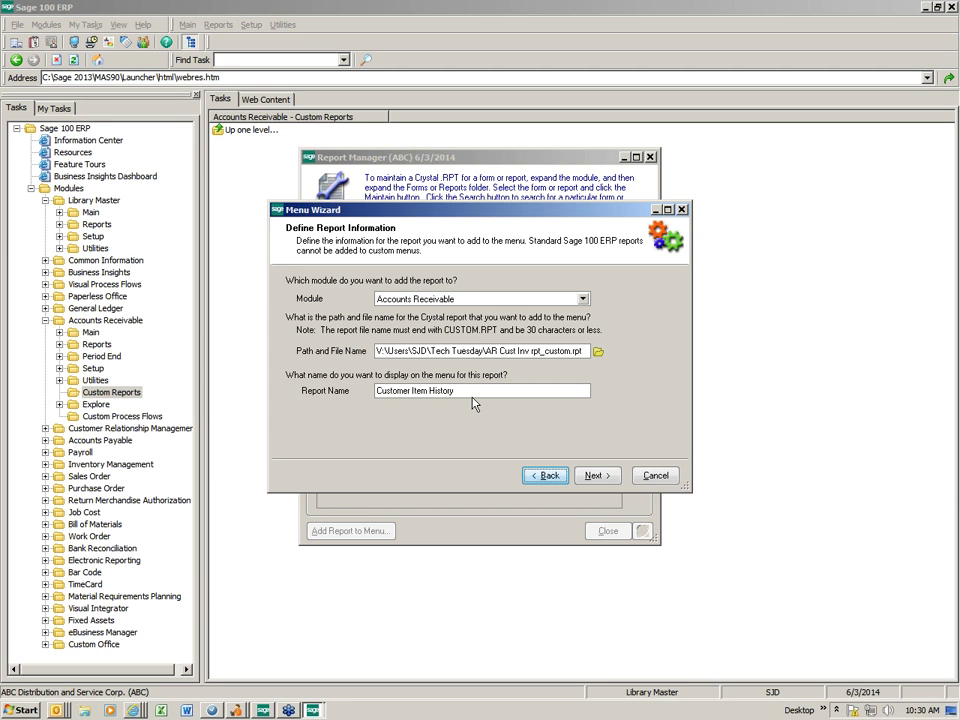
{"action": "left_click", "coordinate": [598, 476]}
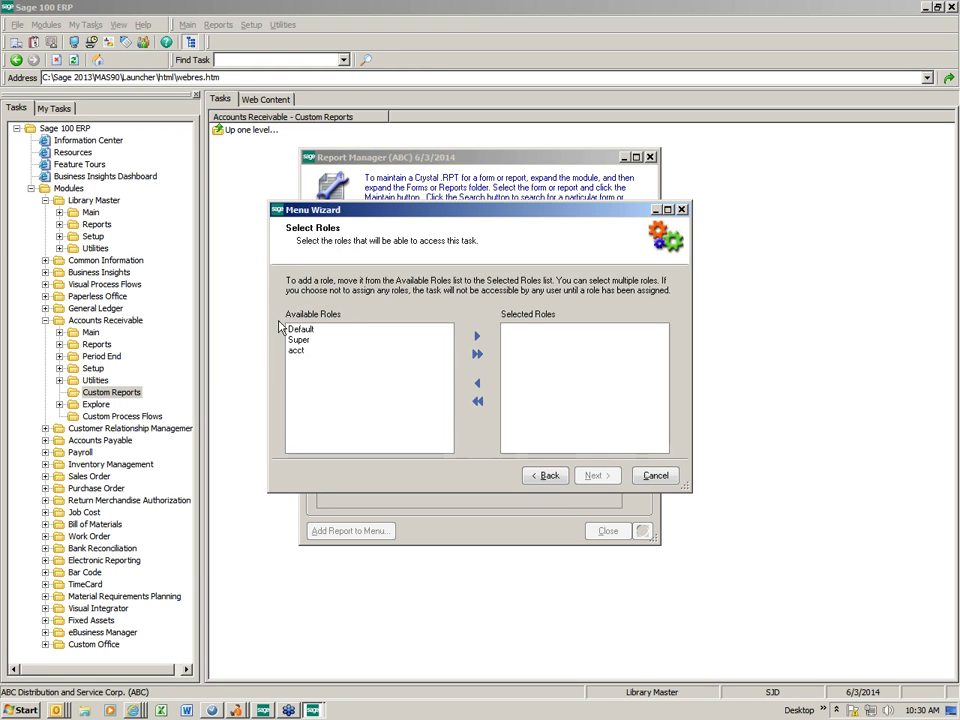
{"action": "left_click", "coordinate": [477, 355]}
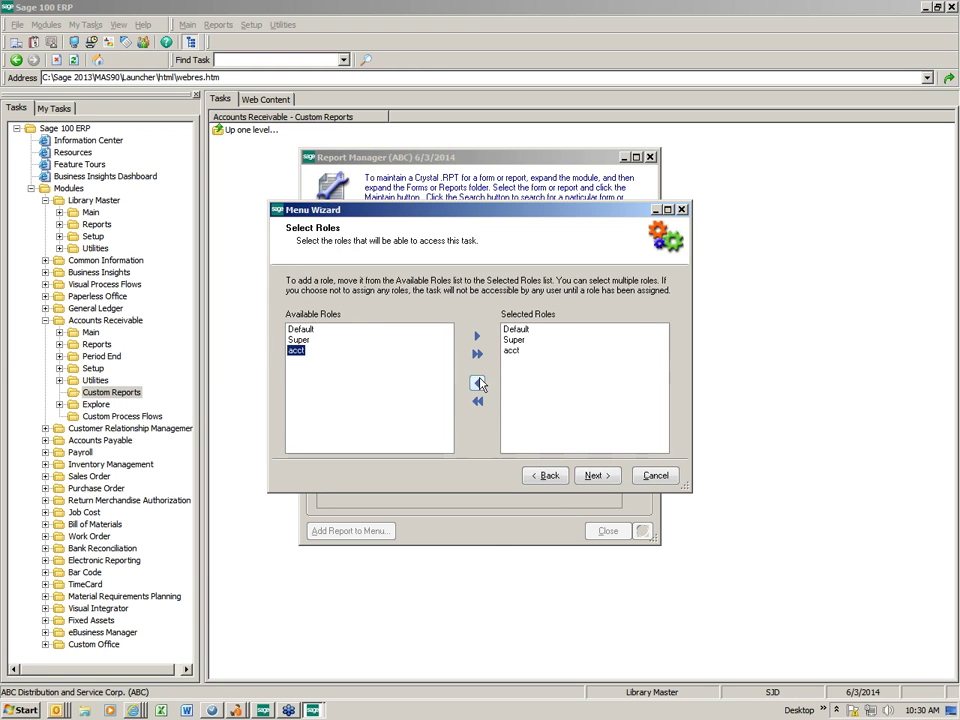
{"action": "left_click", "coordinate": [596, 477]}
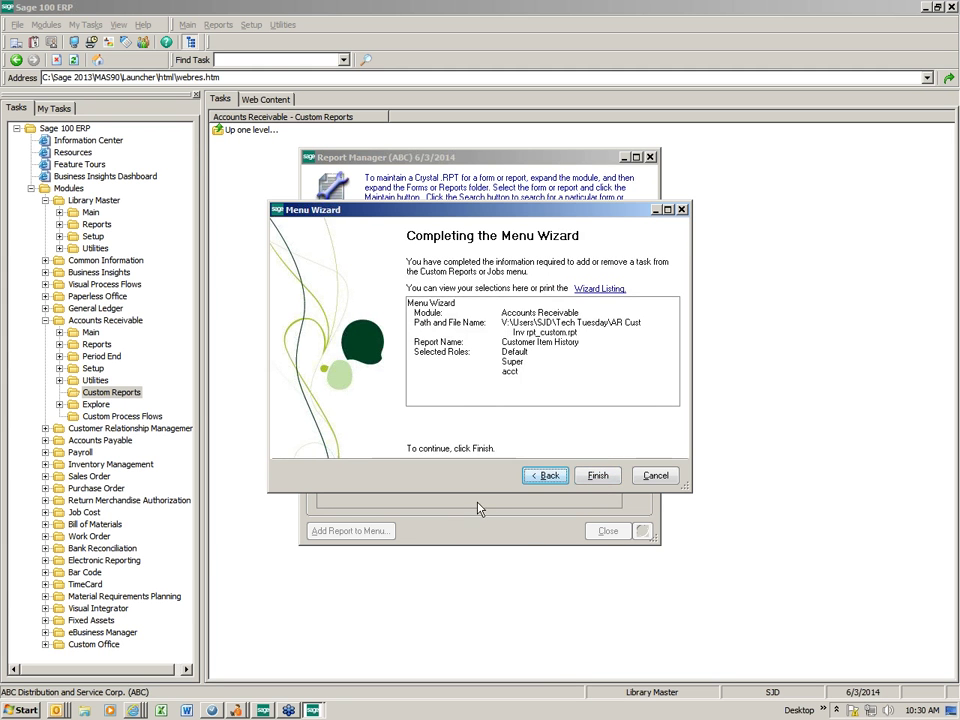
{"action": "left_click", "coordinate": [607, 482]}
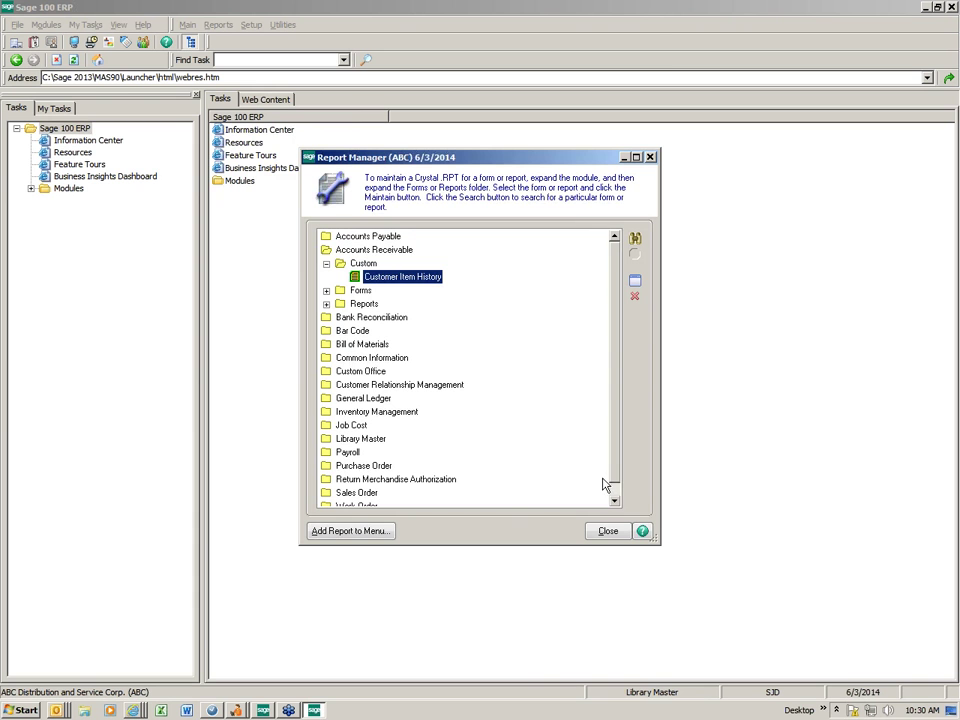
{"action": "left_click", "coordinate": [601, 535]}
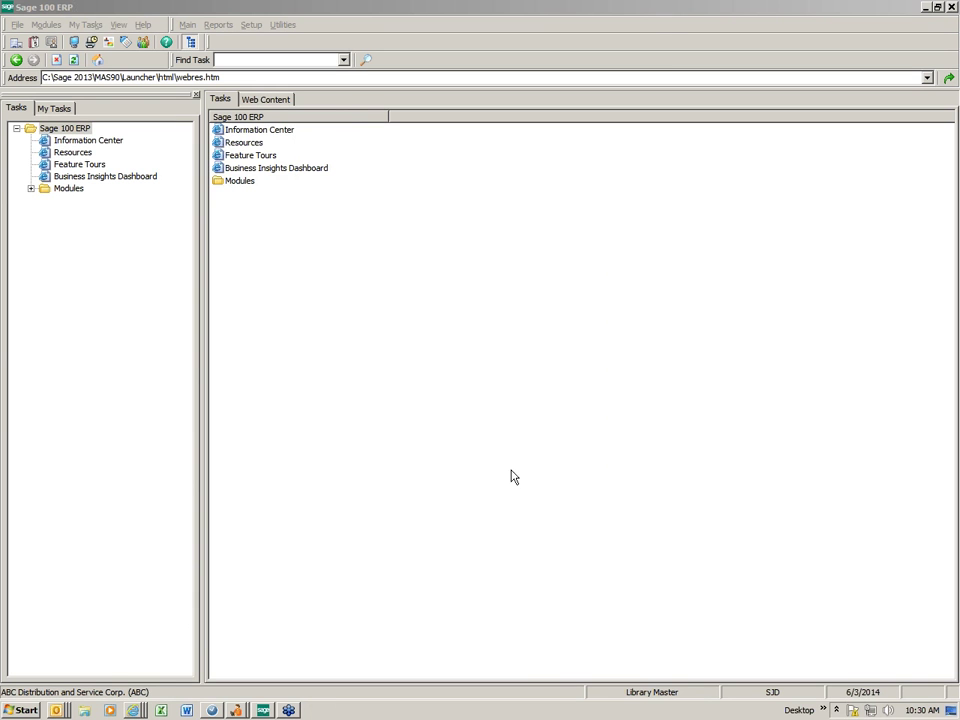
- Expand the modules and display the Custom Reports folder of Accounts Receivable
{"action": "left_click", "coordinate": [31, 188]}
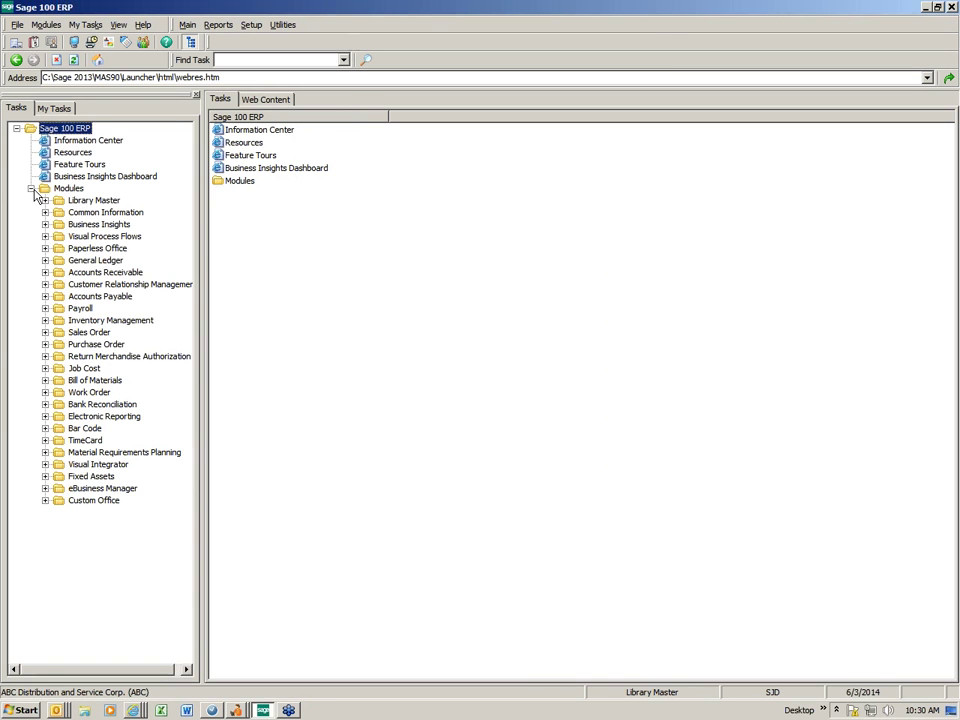
{"action": "left_click", "coordinate": [97, 273]}
{"action": "double_click", "coordinate": [97, 273]}
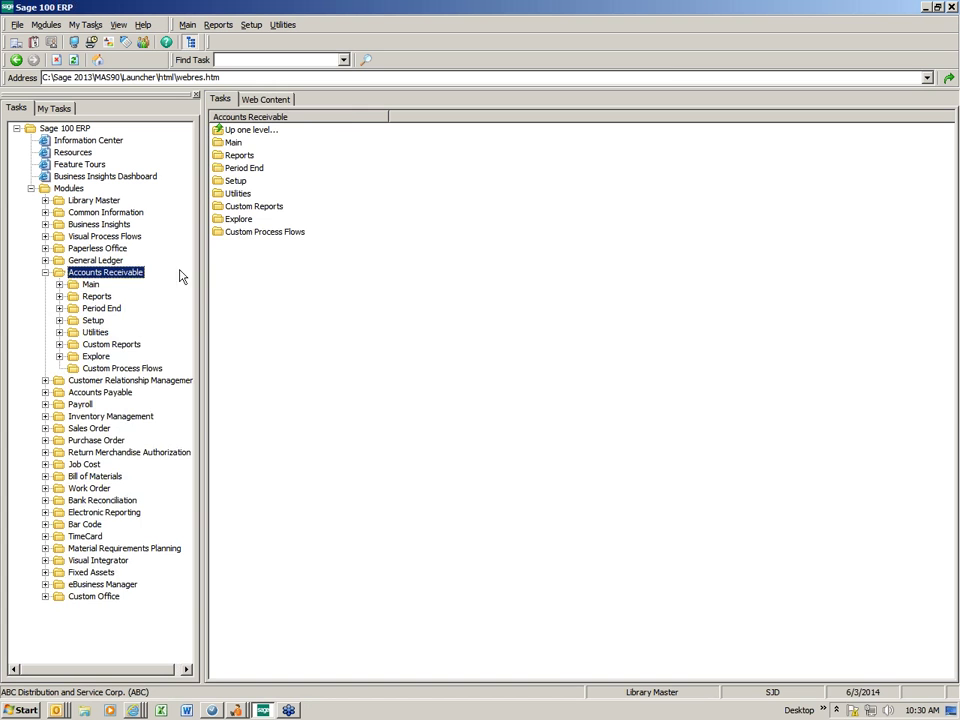
{"action": "left_click", "coordinate": [126, 347]}
{"action": "double_click", "coordinate": [112, 345]}
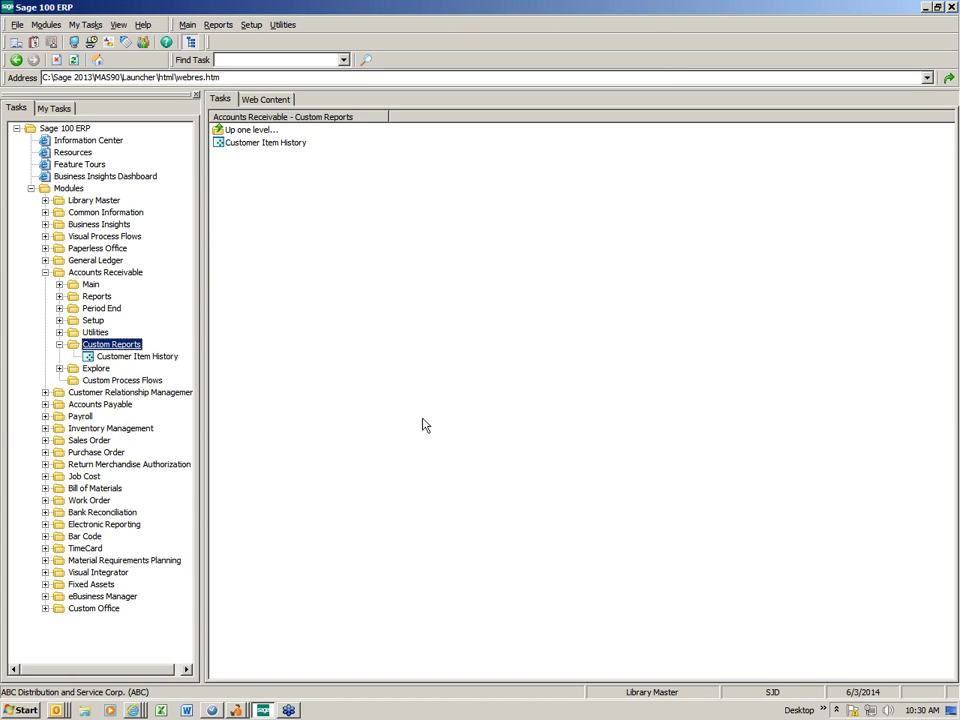
- Preview the Customer Item History report, accepting the accounting date 6/3/2014 and the conversion to the latest Crystal Reports version
{"action": "left_click", "coordinate": [265, 143]}
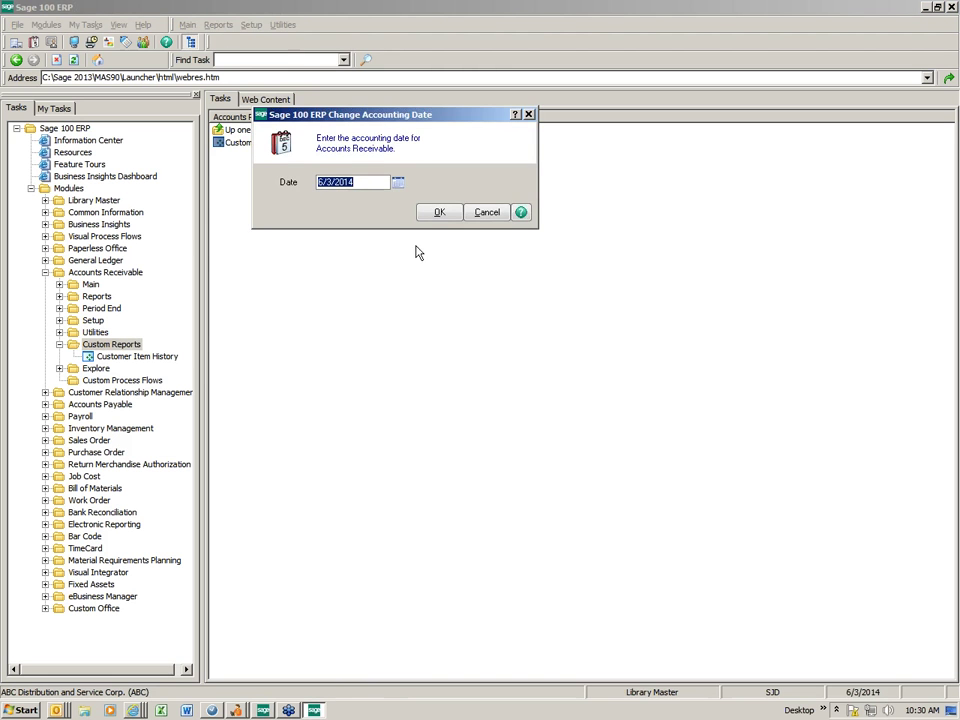
{"action": "left_click", "coordinate": [437, 214]}
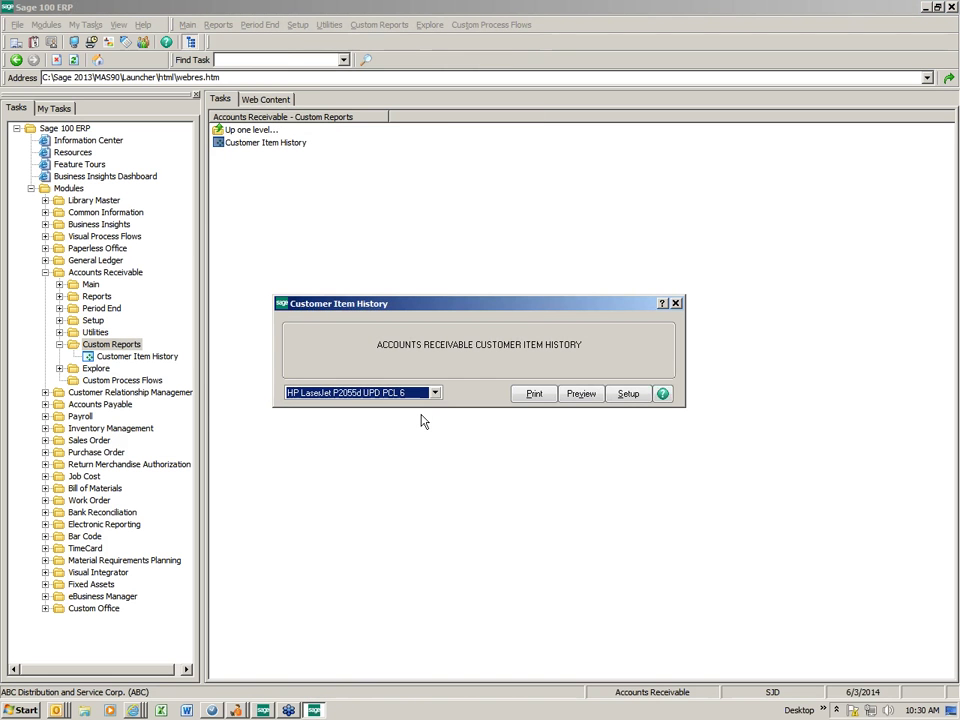
{"action": "left_click", "coordinate": [583, 394]}
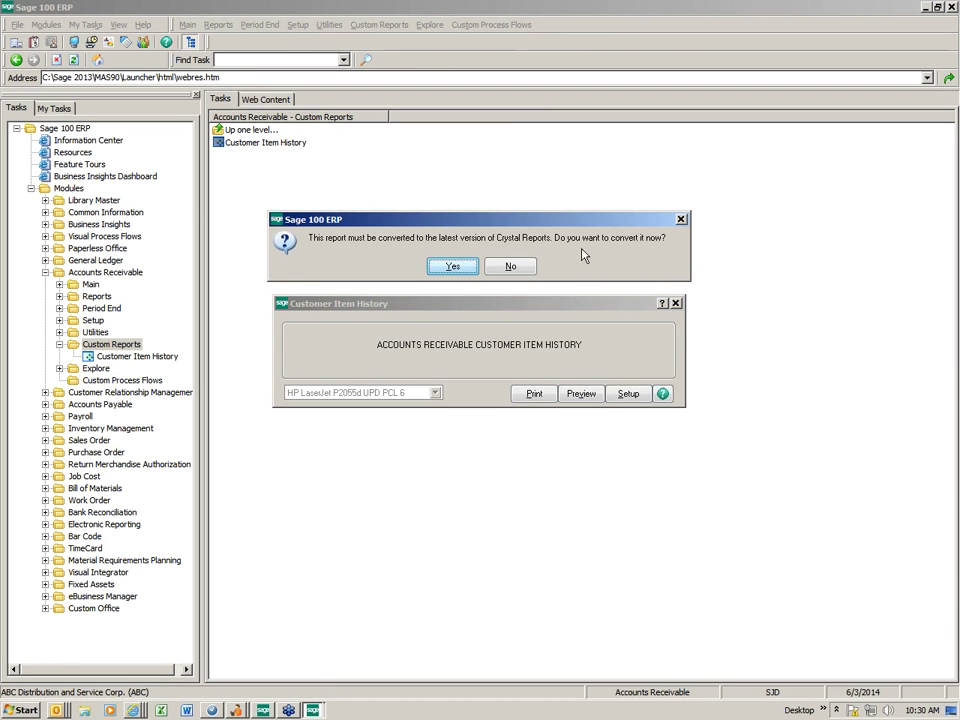
{"action": "left_click", "coordinate": [454, 268]}
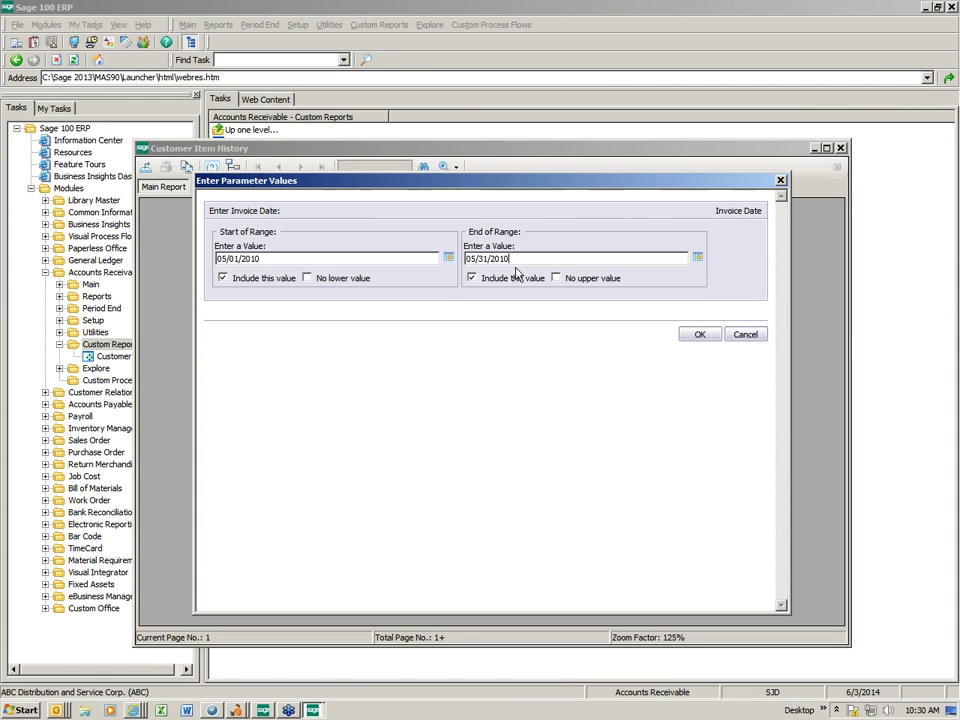
- Run the report for invoice dates 05/01/2010 to 05/31/2010, examine the customer totals in the Ext Amt column and close the preview
{"action": "left_click", "coordinate": [698, 334]}
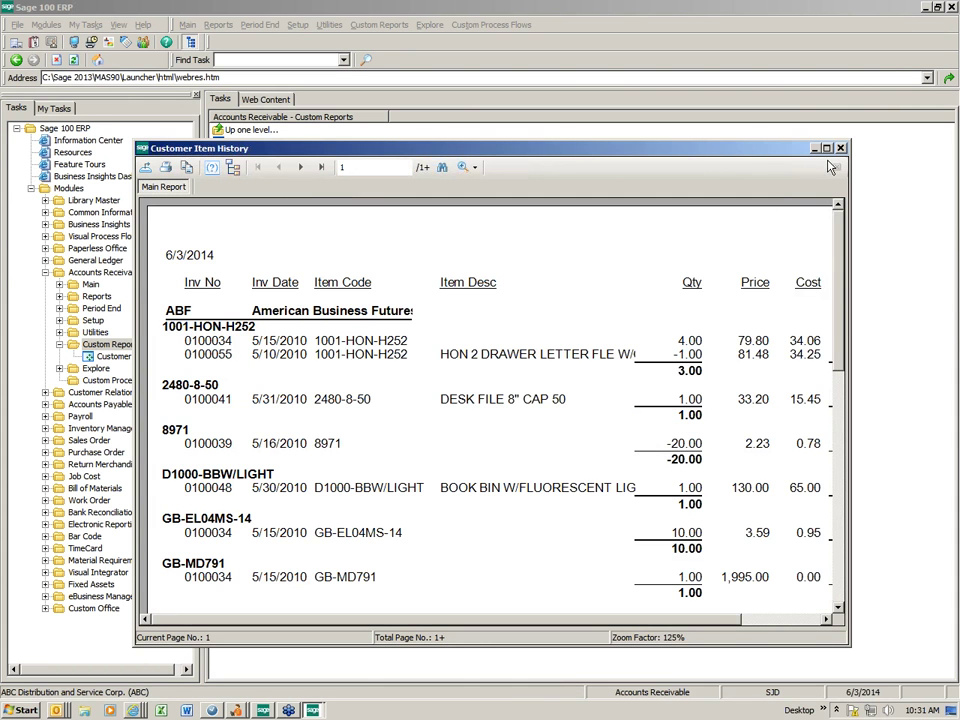
{"action": "left_click", "coordinate": [827, 148]}
{"action": "left_click", "coordinate": [612, 452]}
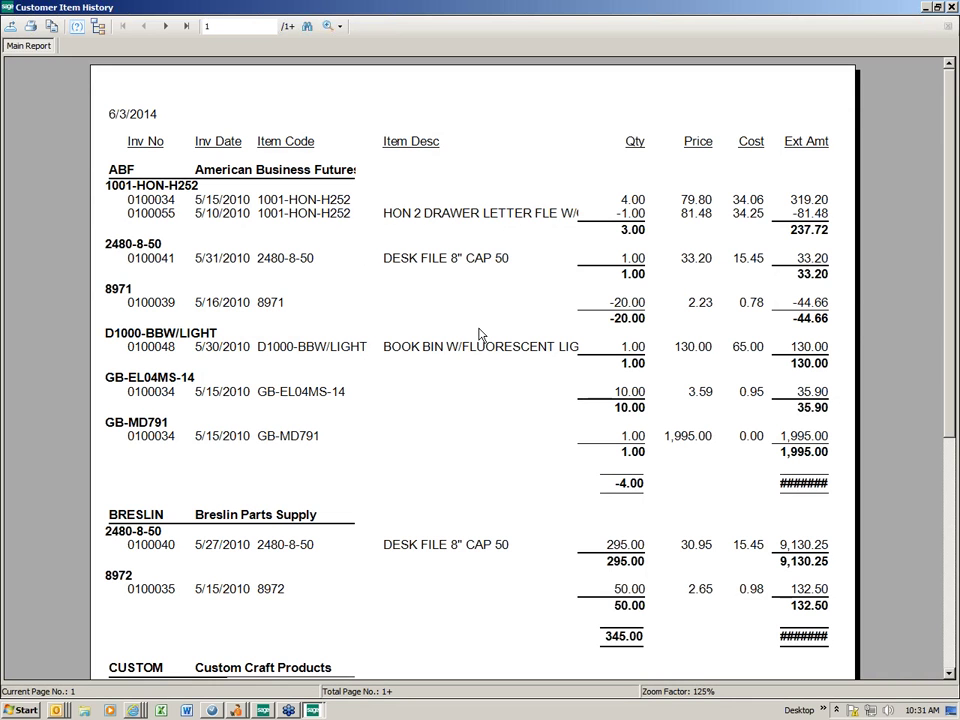
{"action": "left_click", "coordinate": [800, 490]}
{"action": "left_click", "coordinate": [953, 7]}
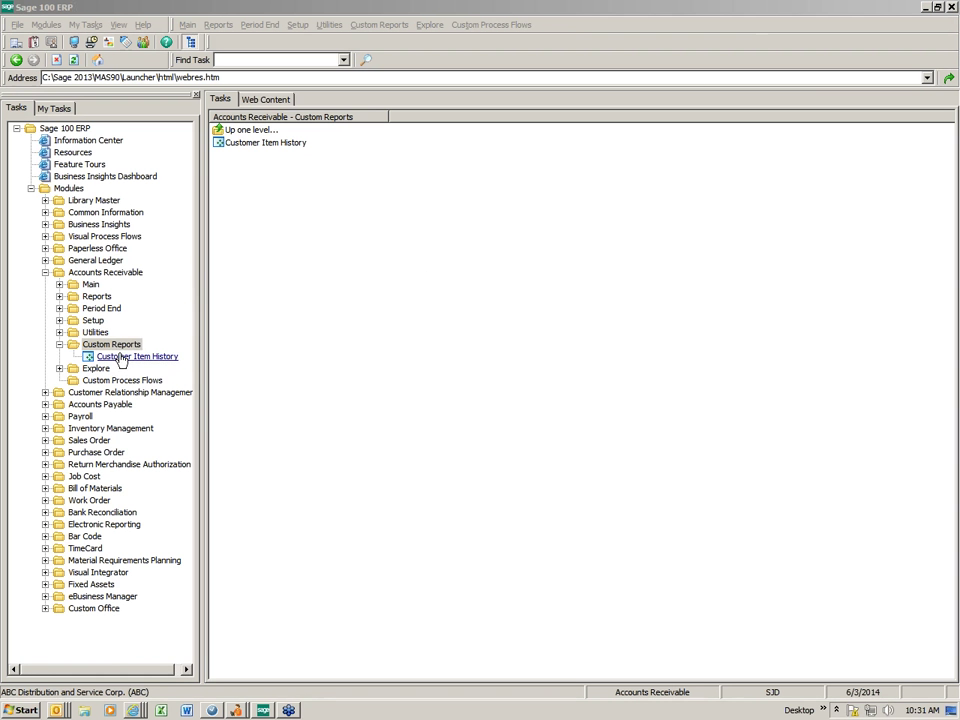
- Open Customer Item History in Crystal Reports from the Accounts Receivable Custom folder of Report Manager in the Library Master setup tasks
{"action": "left_click", "coordinate": [95, 200]}
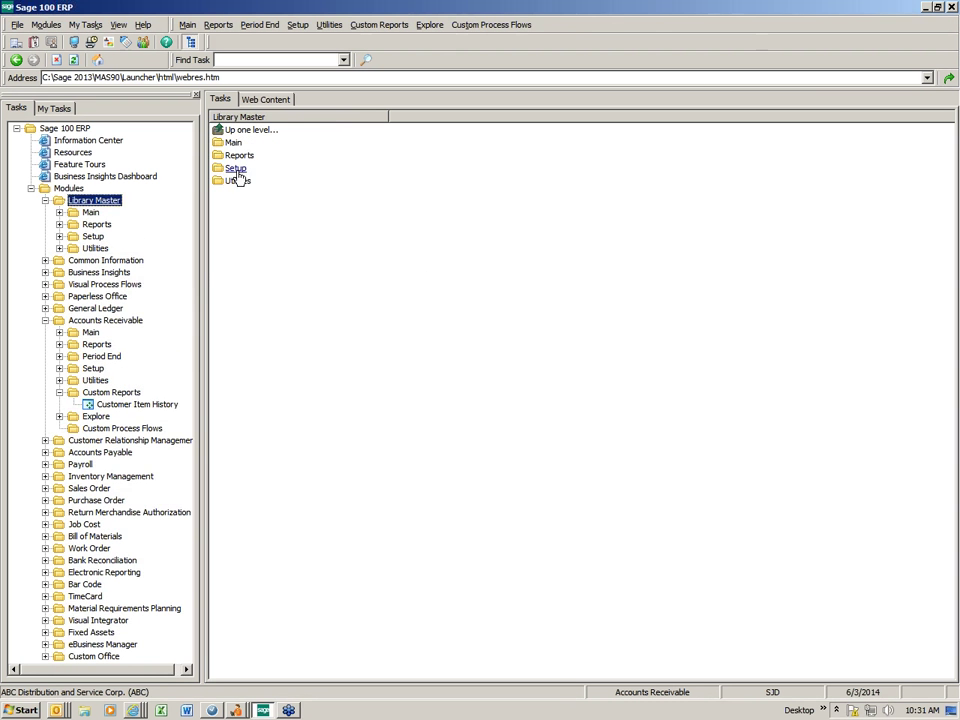
{"action": "left_click", "coordinate": [237, 172]}
{"action": "left_click", "coordinate": [281, 249]}
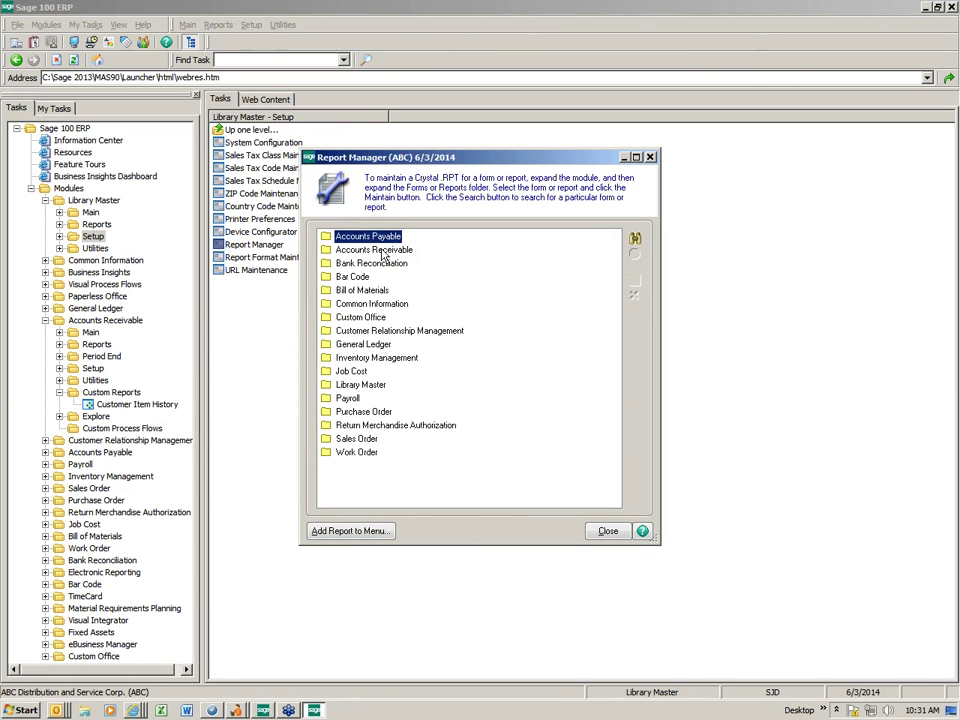
{"action": "double_click", "coordinate": [382, 254]}
{"action": "left_click", "coordinate": [360, 265]}
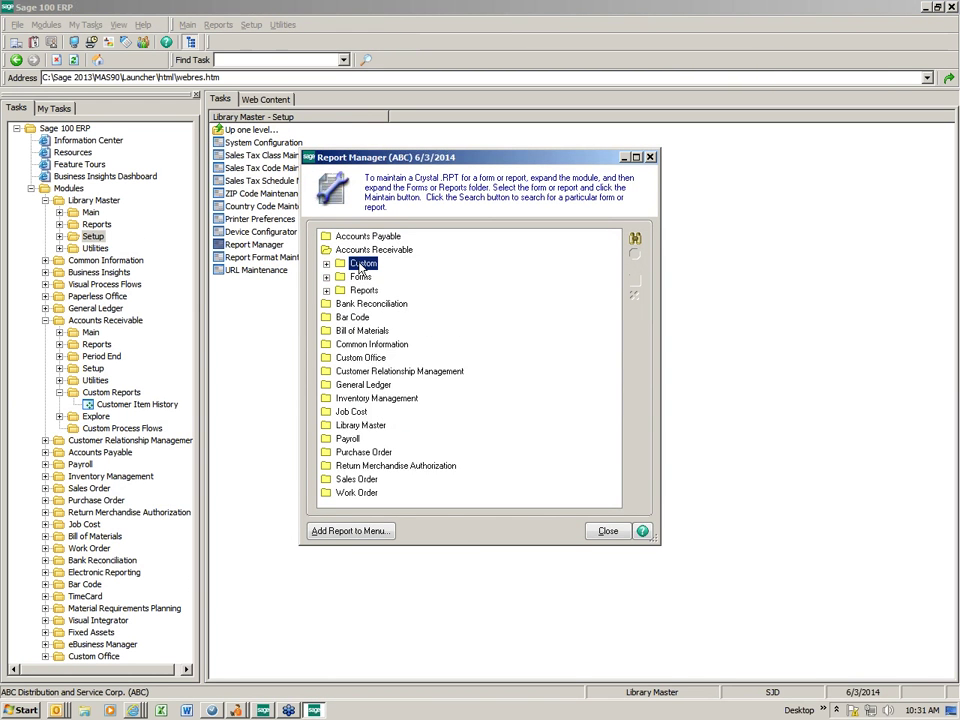
{"action": "double_click", "coordinate": [360, 265]}
{"action": "double_click", "coordinate": [414, 280]}
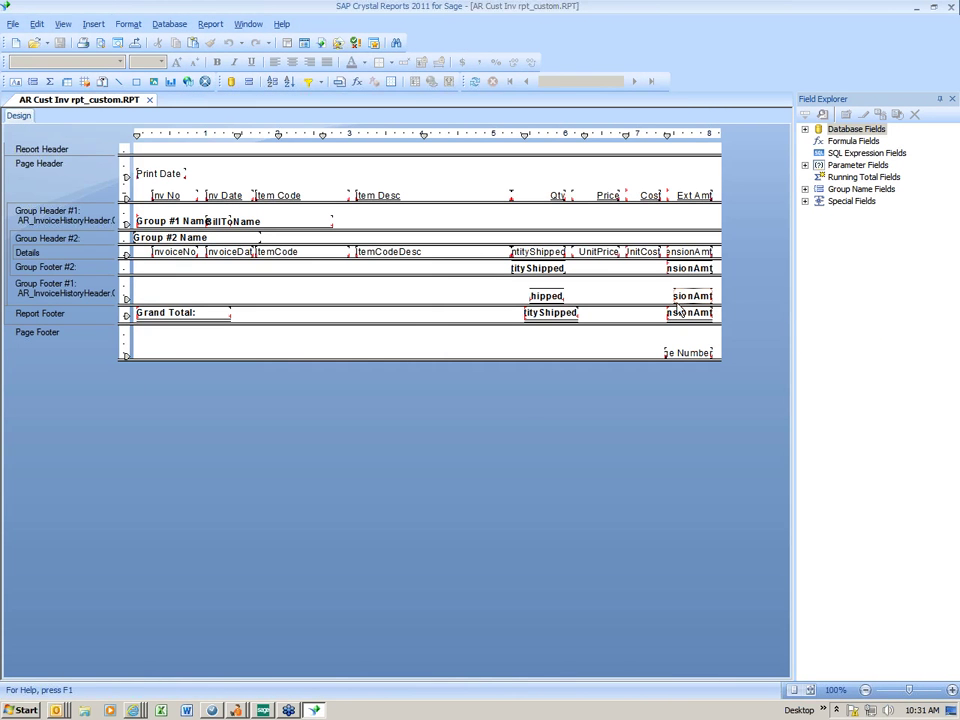
- Widen the ExtensionAmt totals in both group footers and the report footer, making the Group Footer #2 total about 1.0 inch wide, and close Crystal Reports
{"action": "left_click", "coordinate": [679, 297]}
{"action": "left_click", "coordinate": [500, 227]}
{"action": "left_click", "coordinate": [672, 297]}
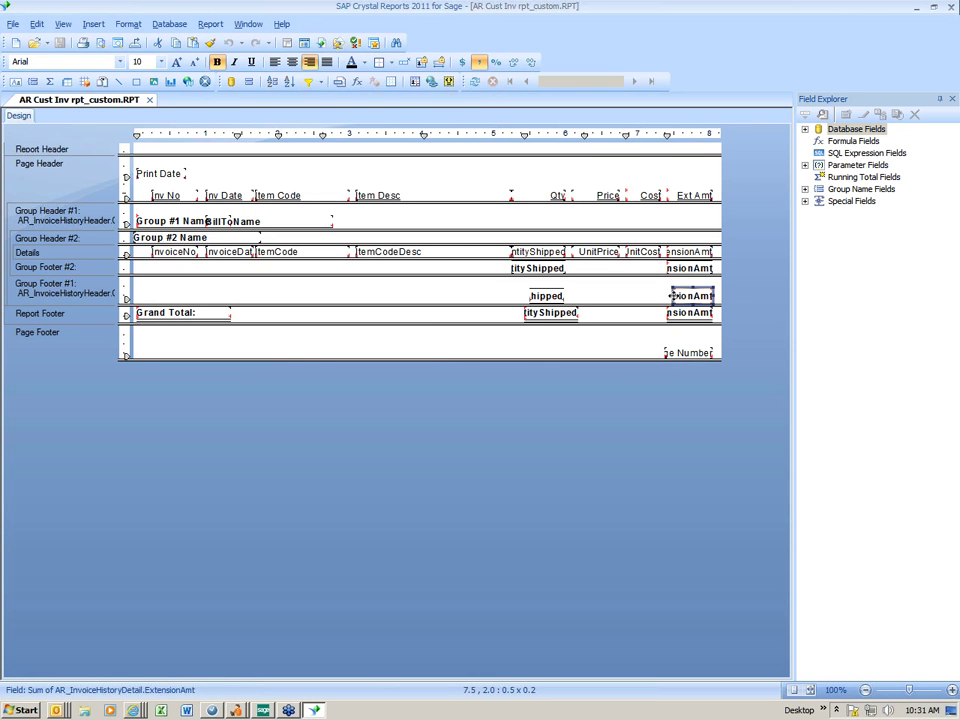
{"action": "left_click_drag", "start_coordinate": [670, 296], "coordinate": [636, 318]}
{"action": "left_click", "coordinate": [672, 313]}
{"action": "left_click", "coordinate": [678, 268]}
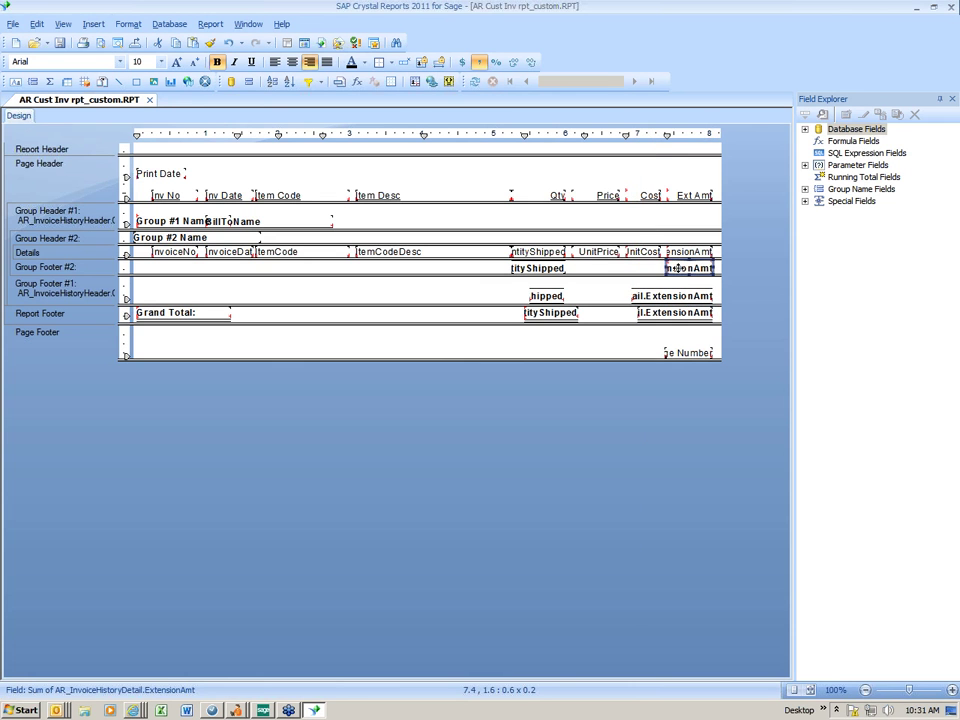
{"action": "left_click_drag", "start_coordinate": [660, 268], "coordinate": [642, 269]}
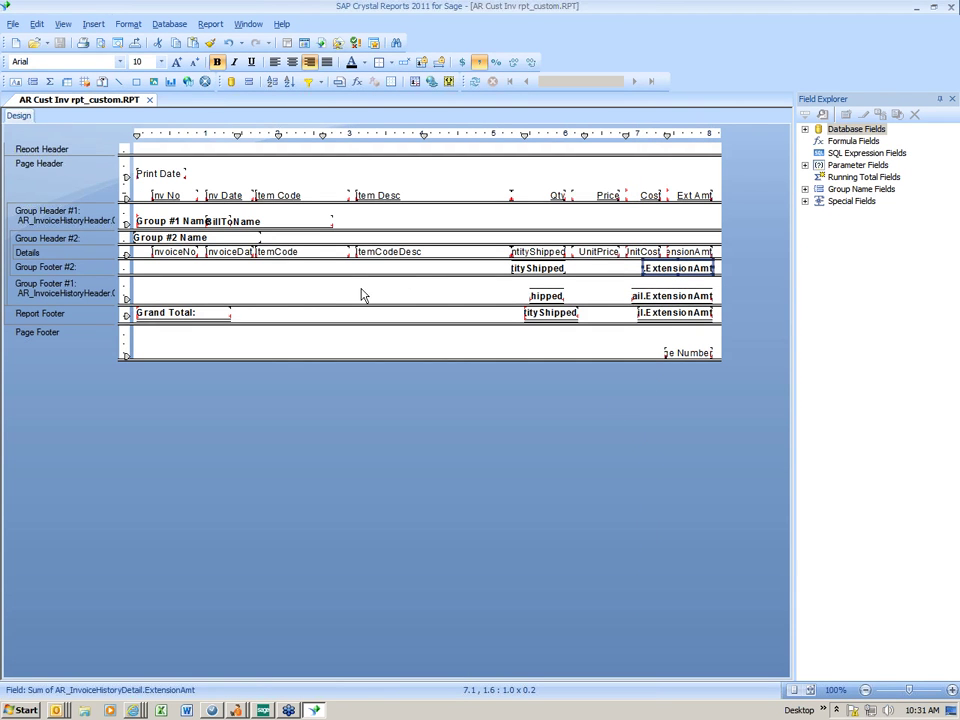
{"action": "left_click", "coordinate": [952, 8]}
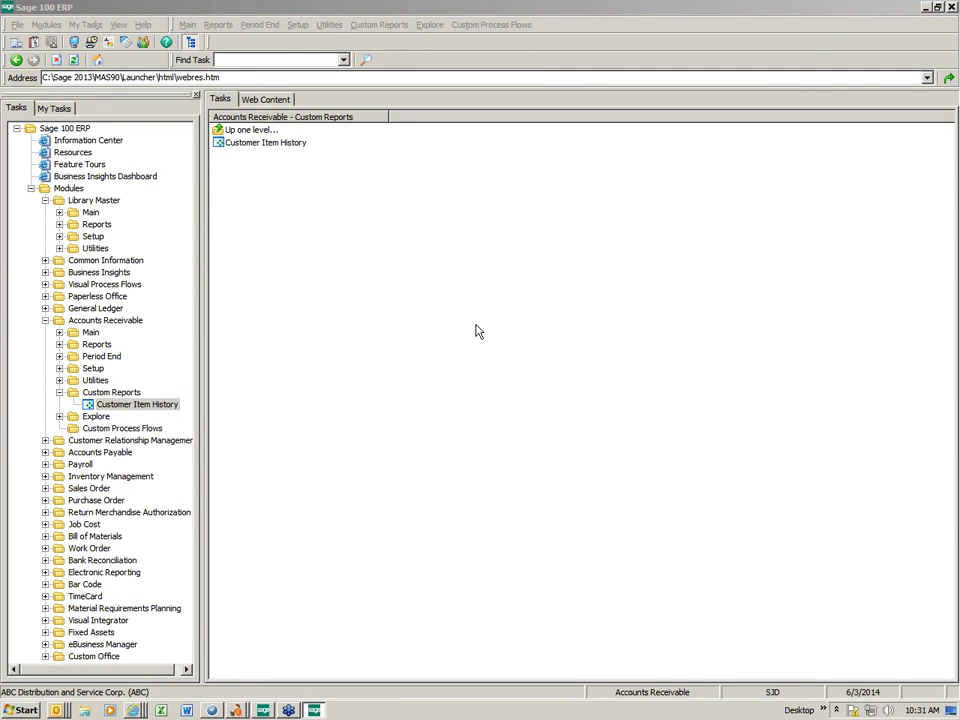
- Preview Customer Item History for invoice dates 05/01/2010 to 05/31/2010, check the widened Ext Amt totals in the maximized view and close it
{"action": "left_click", "coordinate": [578, 394]}
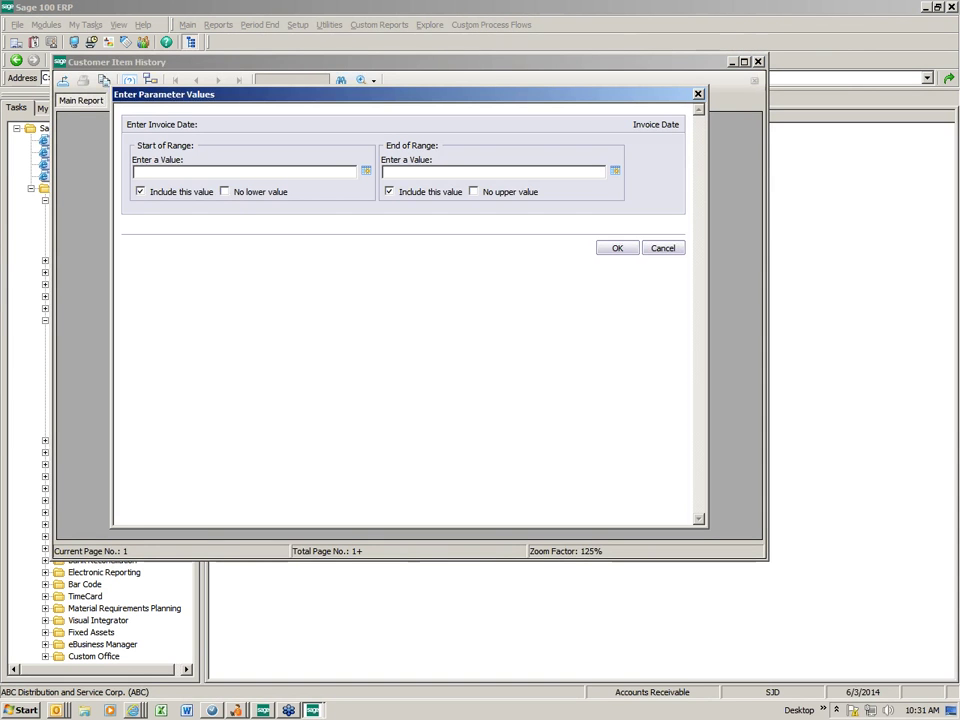
{"action": "left_click", "coordinate": [176, 171]}
{"action": "type", "text": "05/01"}
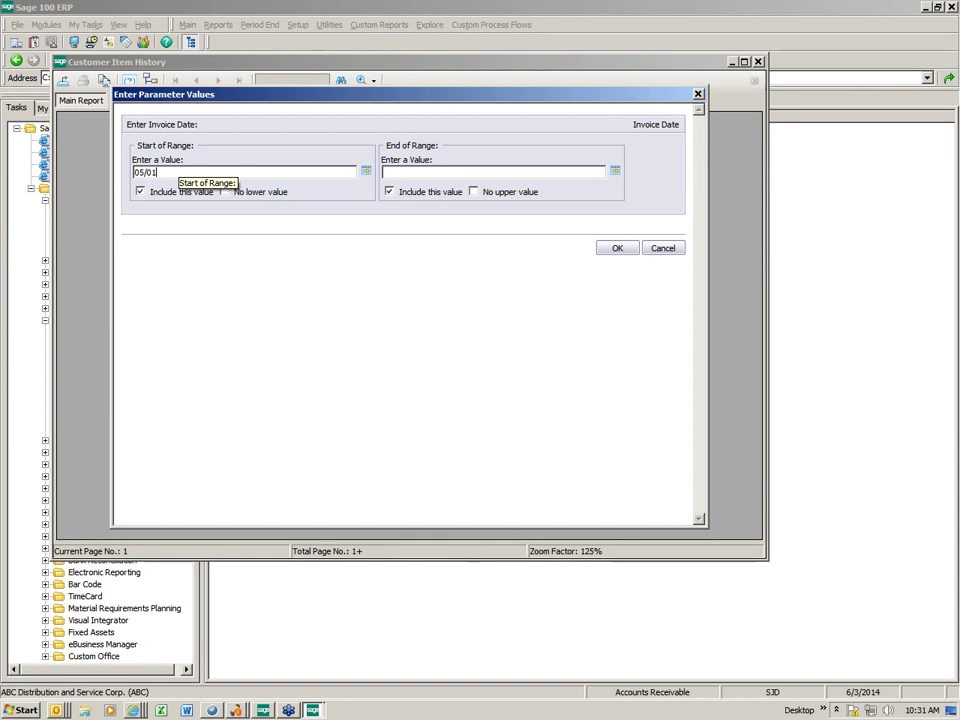
{"action": "type", "text": "/2010"}
{"action": "left_click", "coordinate": [392, 172]}
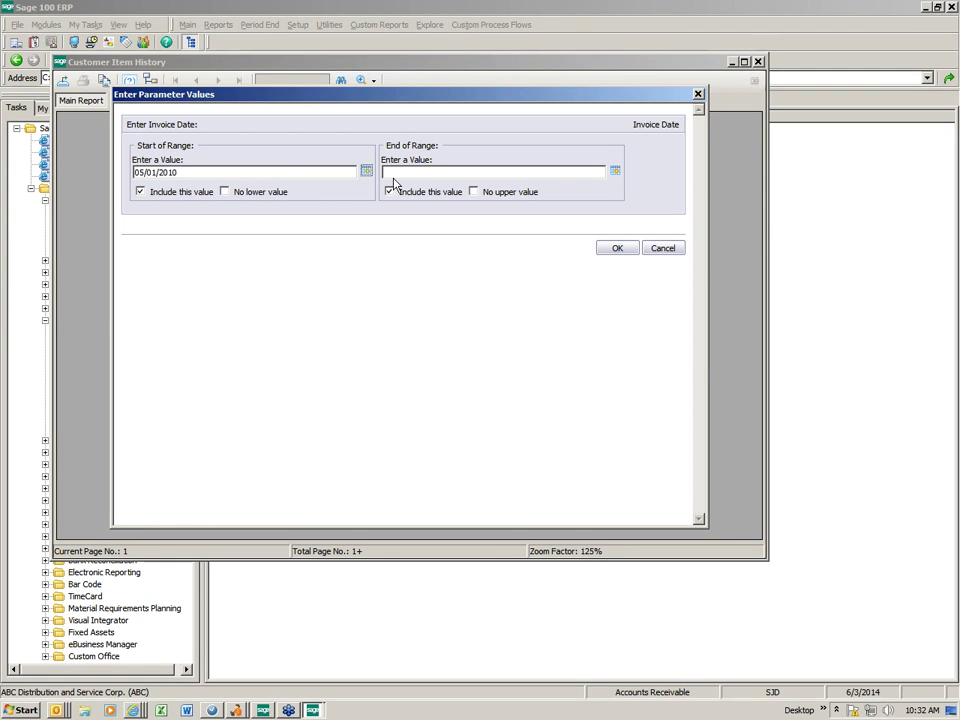
{"action": "type", "text": "05/"}
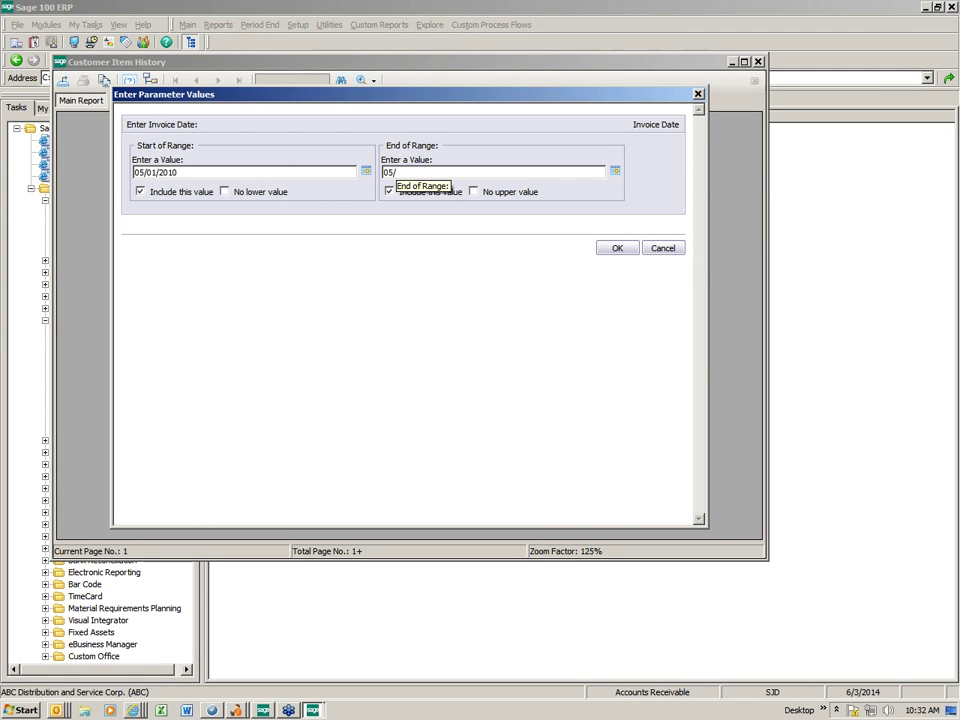
{"action": "type", "text": "31/2010"}
{"action": "left_click", "coordinate": [622, 249]}
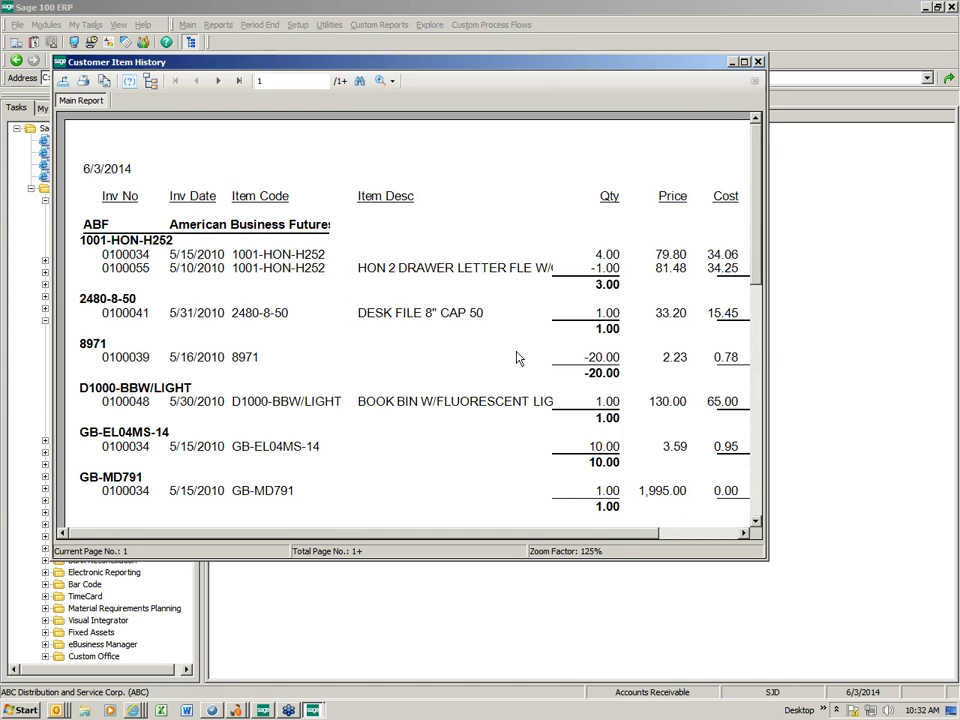
{"action": "double_click", "coordinate": [558, 60]}
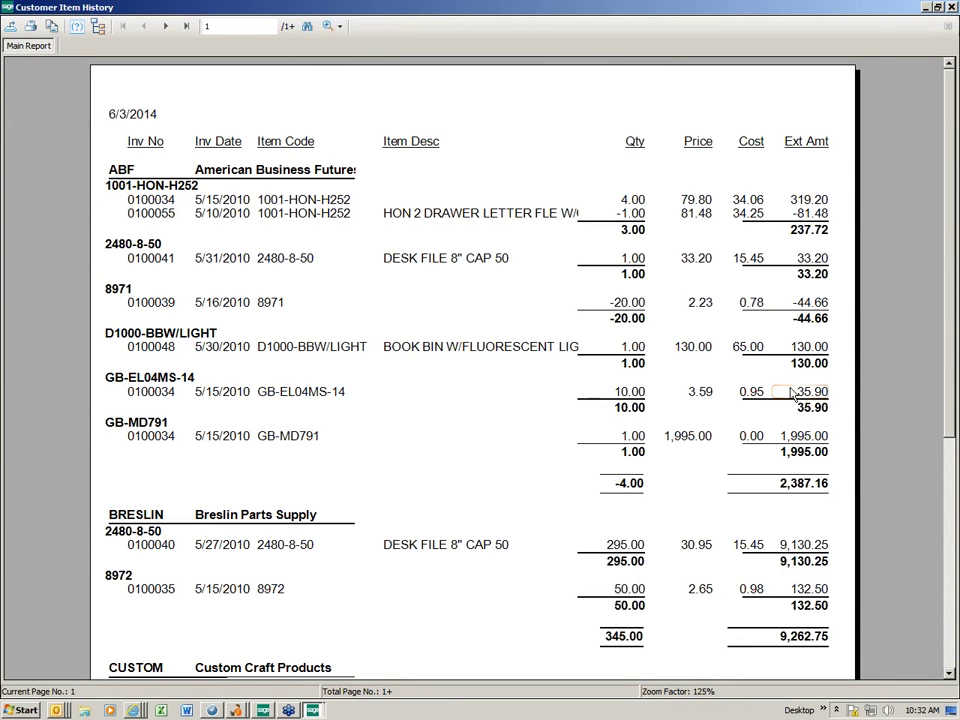
{"action": "left_click", "coordinate": [953, 7]}
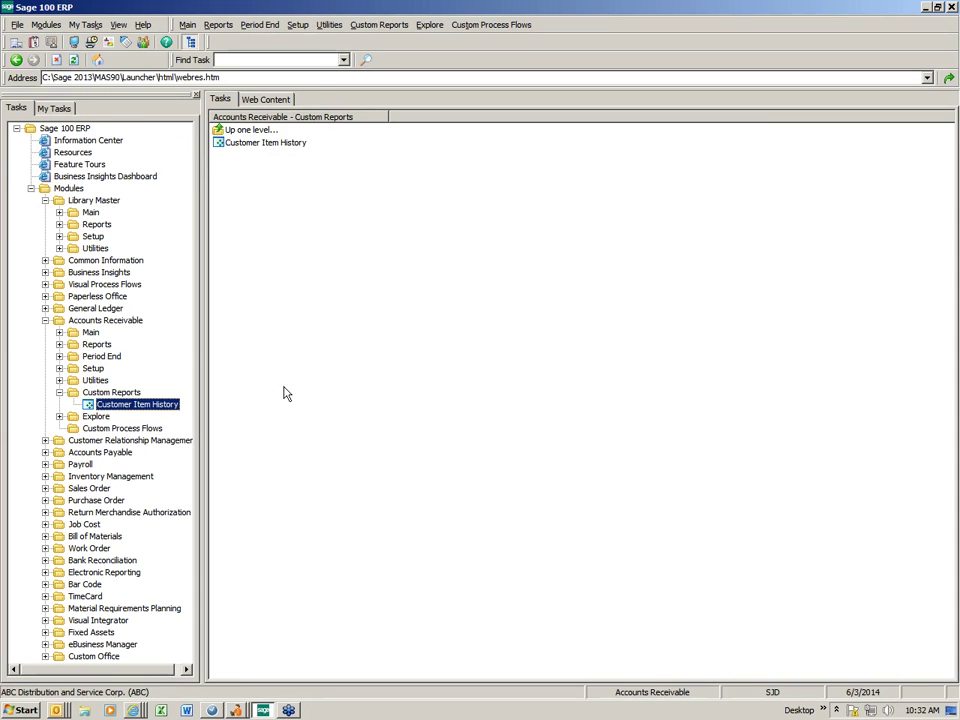